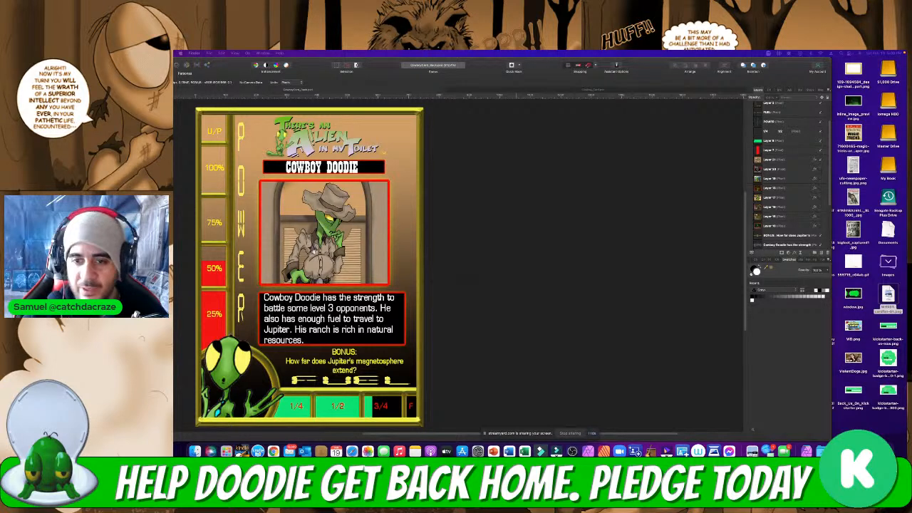
# Look over the Cowboy Doodie card's back design and its front design, centring each card in view
pyautogui.moveTo(652, 70); pyautogui.dragTo(705, 69)
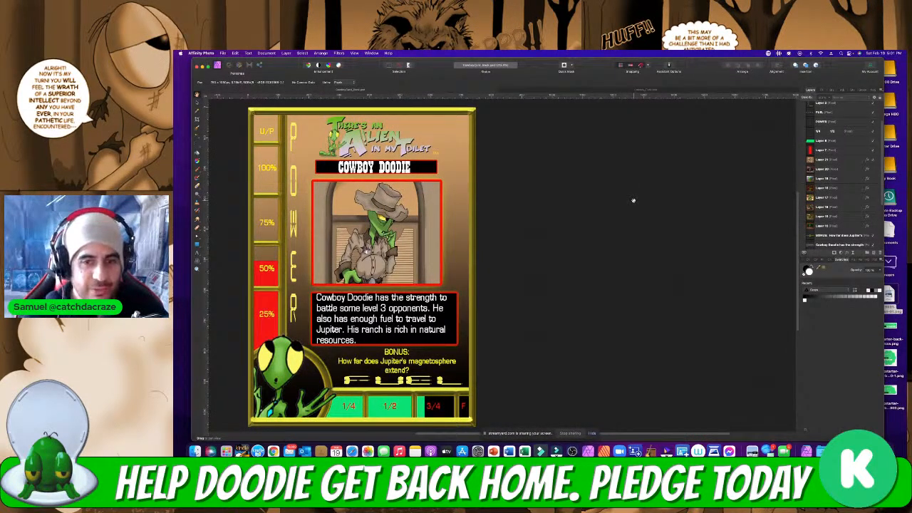
pyautogui.moveTo(331, 171); pyautogui.dragTo(466, 168)
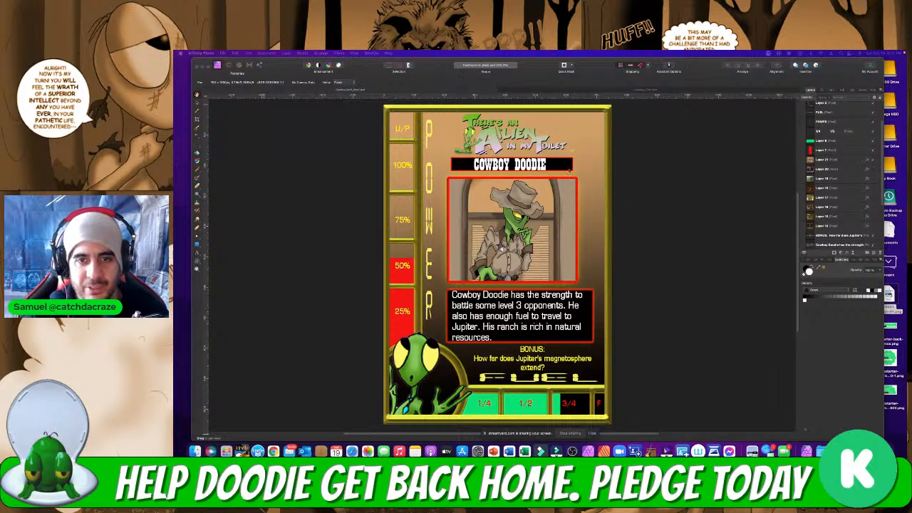
pyautogui.click(592, 89)
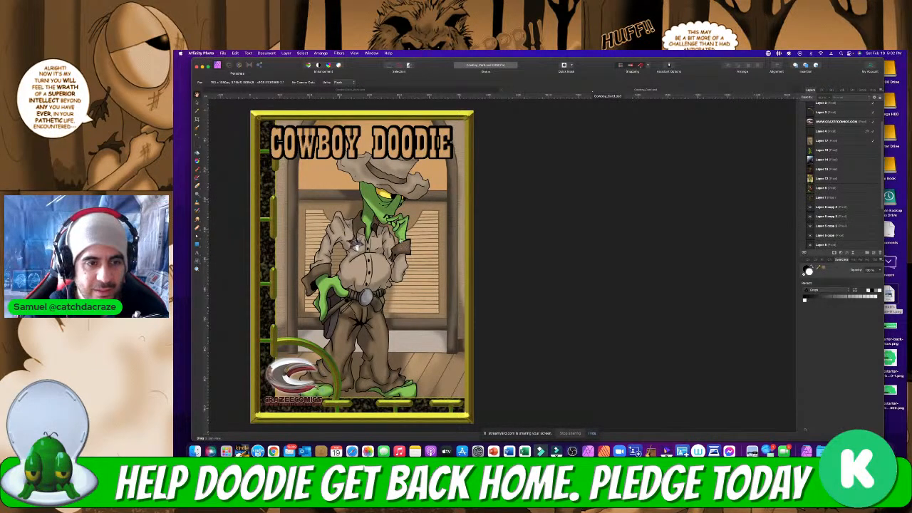
pyautogui.moveTo(329, 177); pyautogui.dragTo(454, 178)
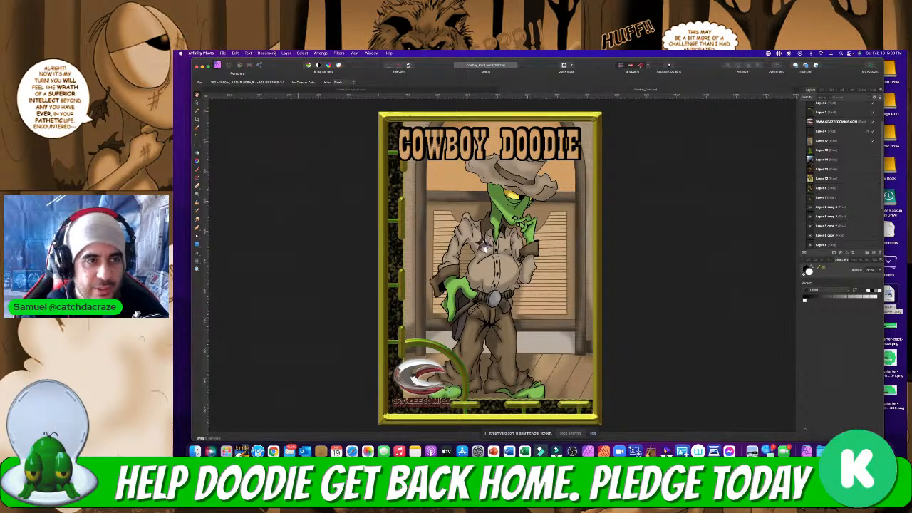
# Check the front card's document size in inches without resizing it
pyautogui.click(266, 53)
pyautogui.click(273, 93)
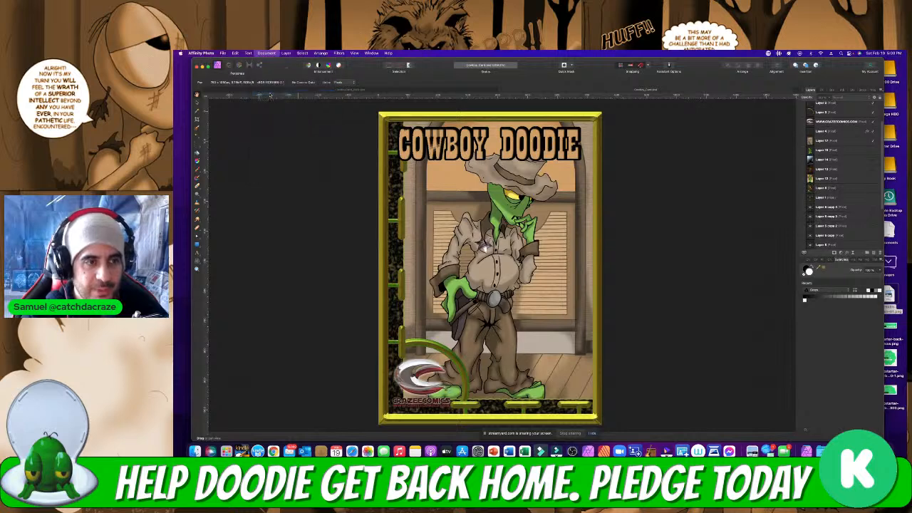
pyautogui.click(531, 251)
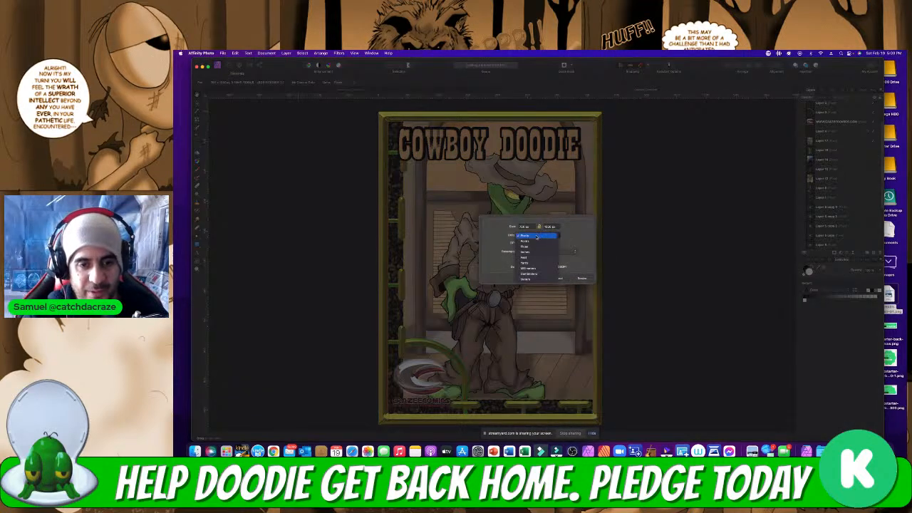
pyautogui.click(536, 253)
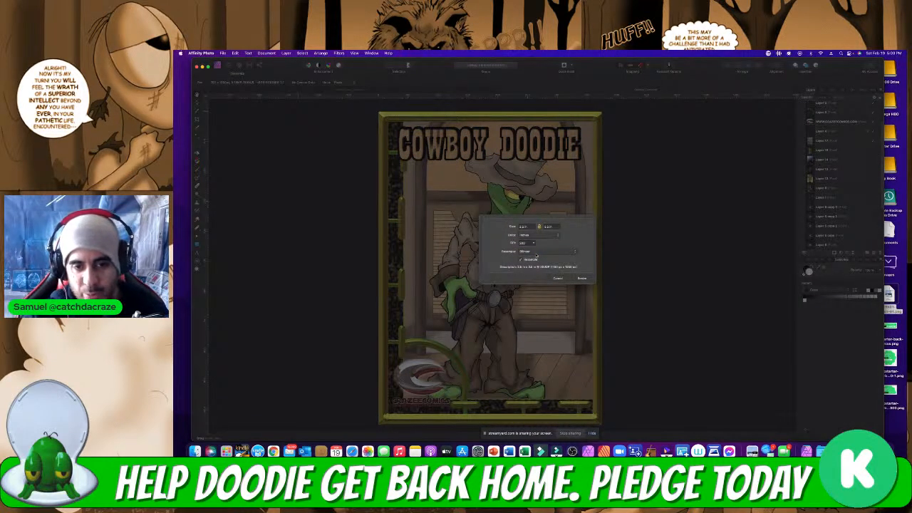
pyautogui.click(559, 278)
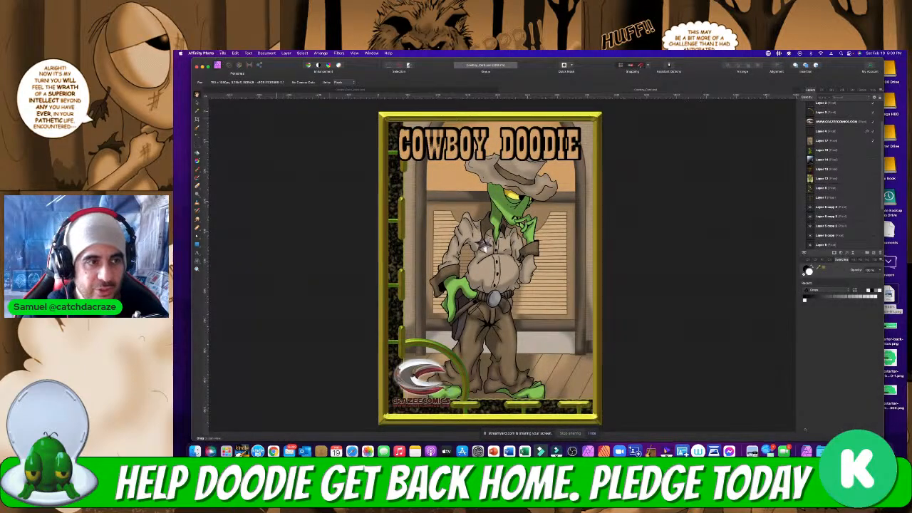
# Create a new document from the Letter print preset with the page size set to 2.5 by 3.5 inches
pyautogui.click(223, 53)
pyautogui.click(223, 62)
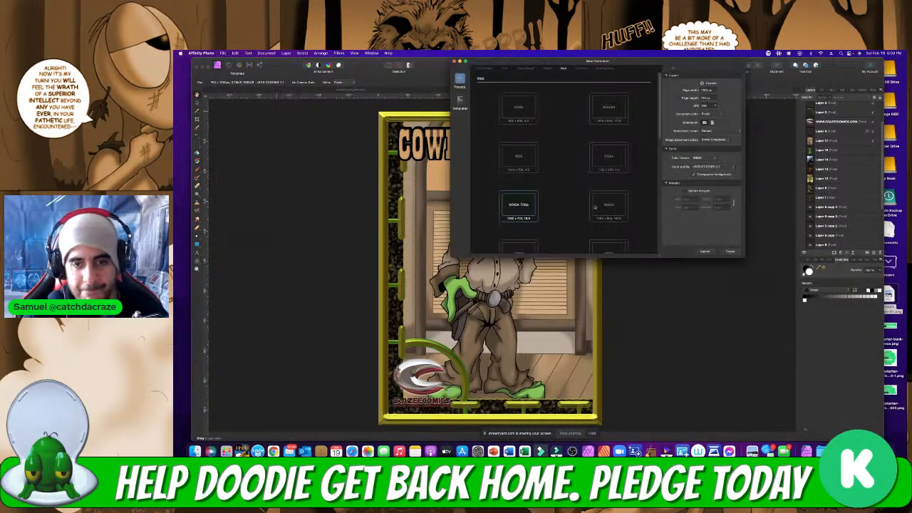
pyautogui.click(502, 68)
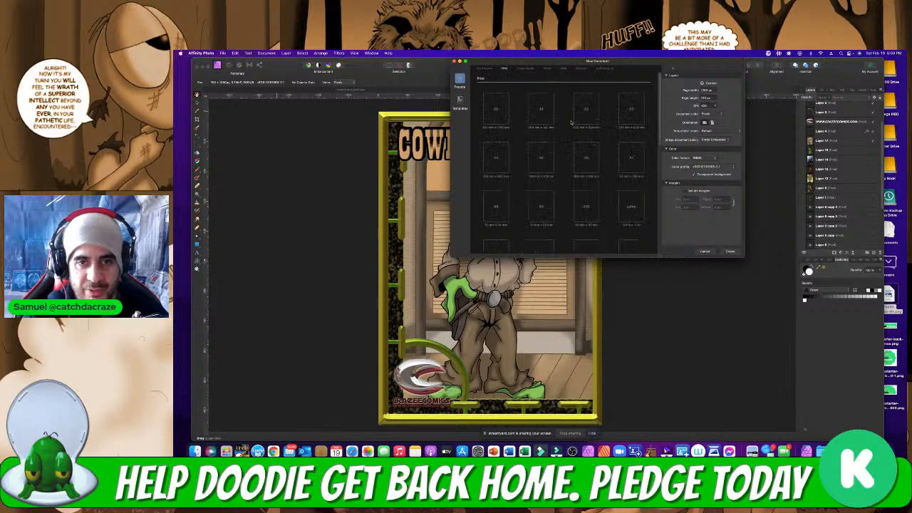
pyautogui.scroll(-2, 616, 168)
pyautogui.click(631, 179)
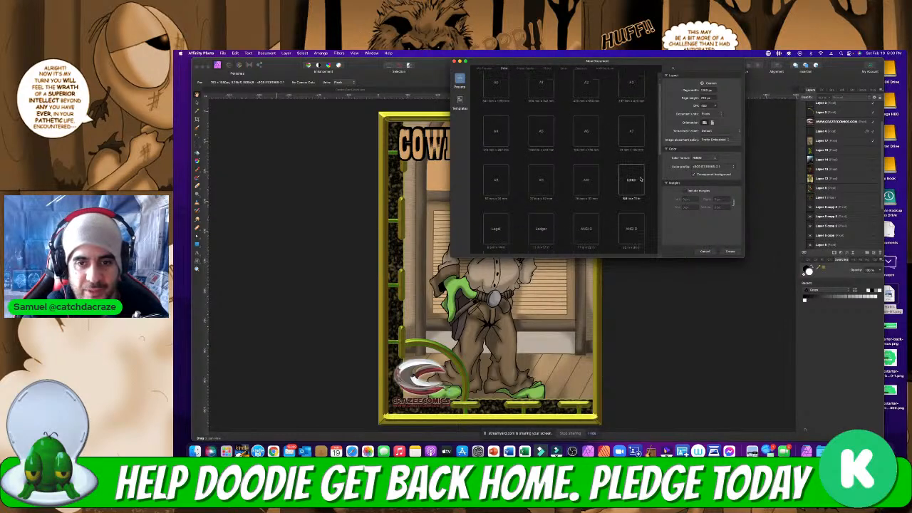
pyautogui.click(703, 91)
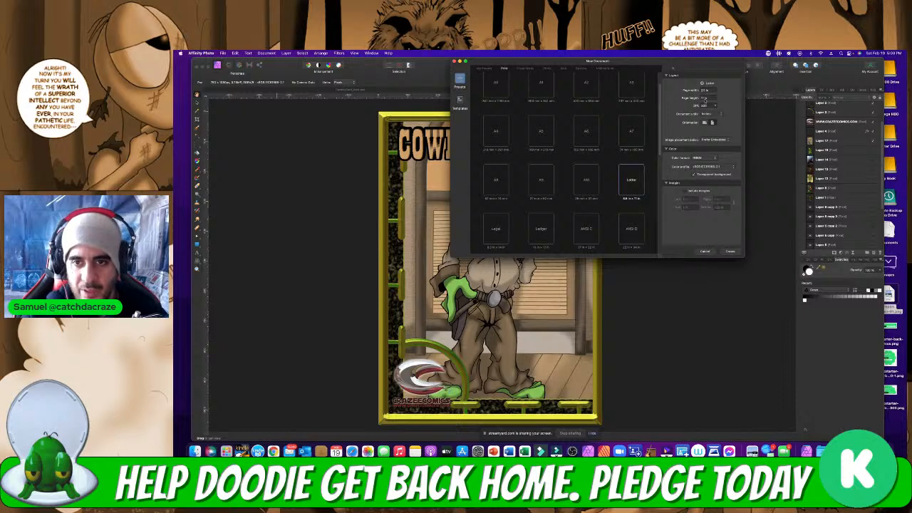
pyautogui.doubleClick(704, 98)
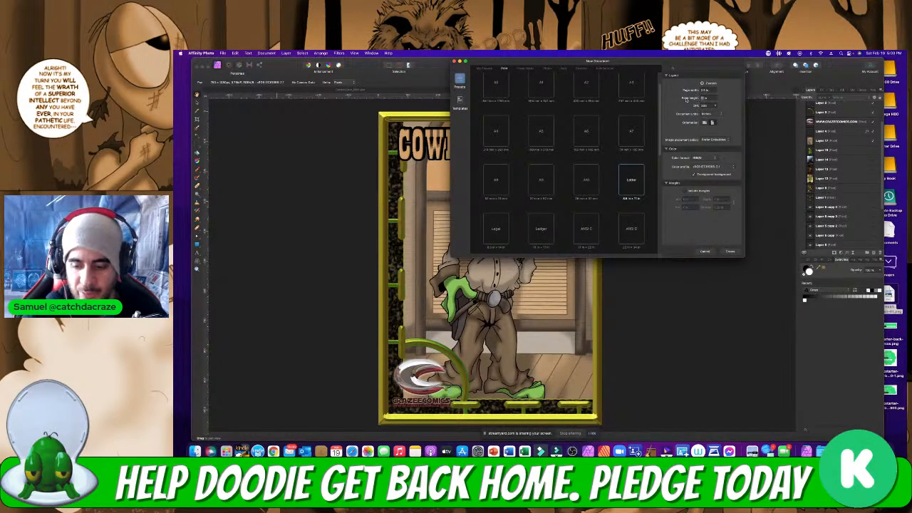
pyautogui.click(730, 251)
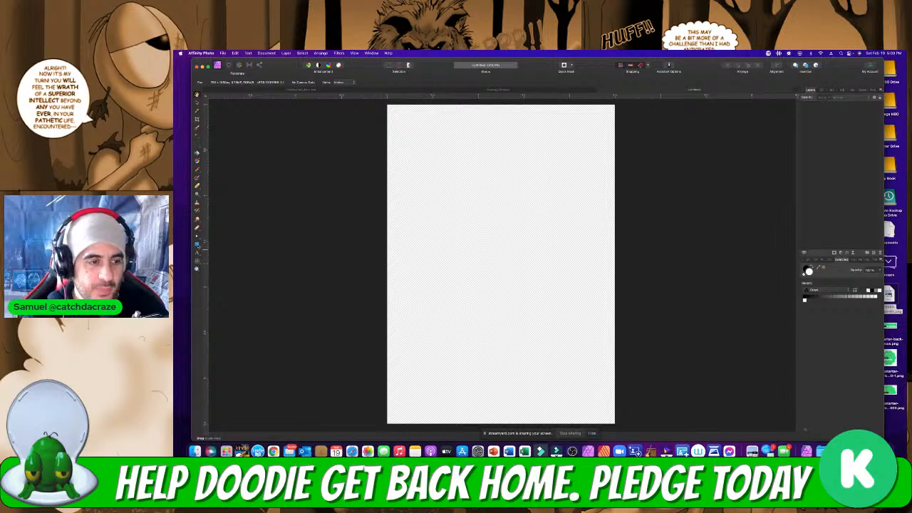
# Draw a white rectangle across nearly the full width of the blank card's lower half, leaving a narrow margin around it
pyautogui.click(197, 245)
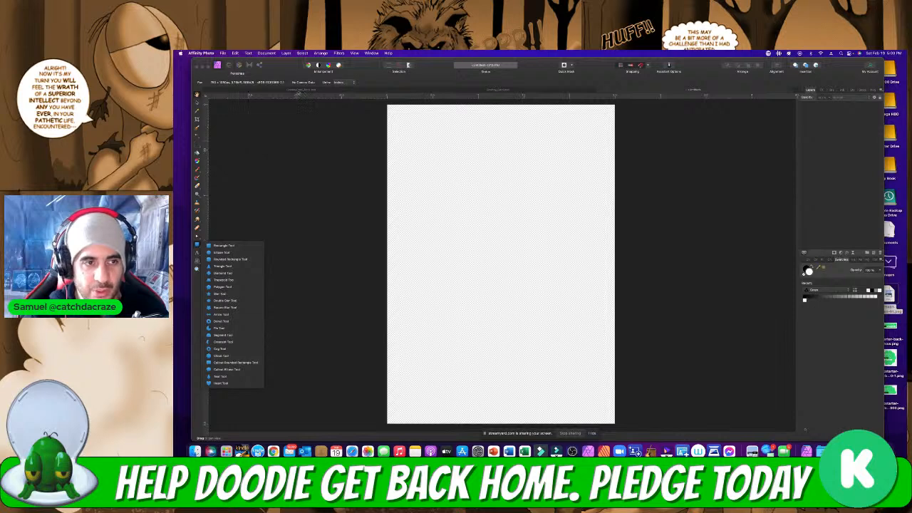
pyautogui.click(297, 90)
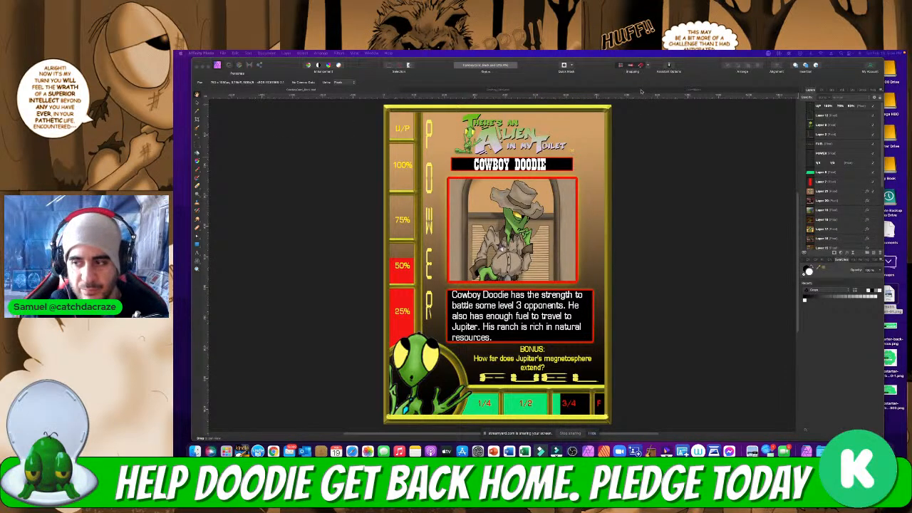
pyautogui.click(641, 91)
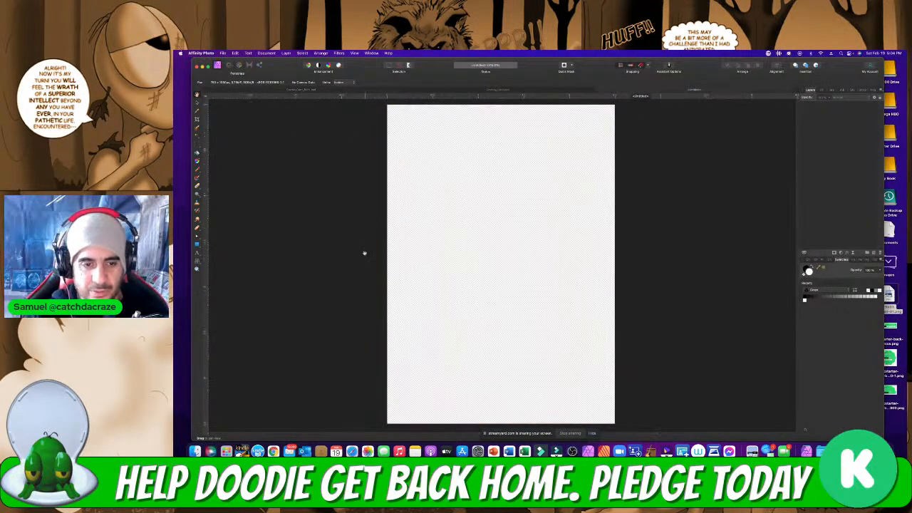
pyautogui.click(197, 245)
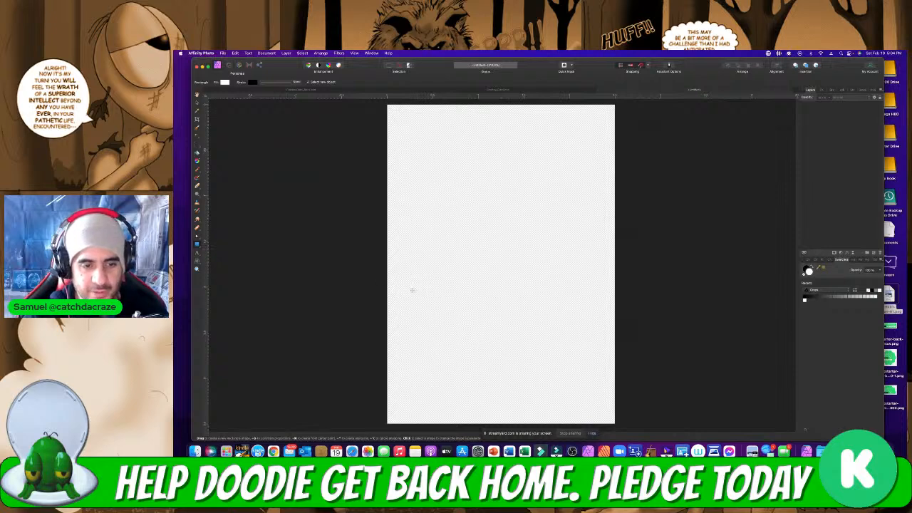
pyautogui.moveTo(397, 277); pyautogui.dragTo(609, 415)
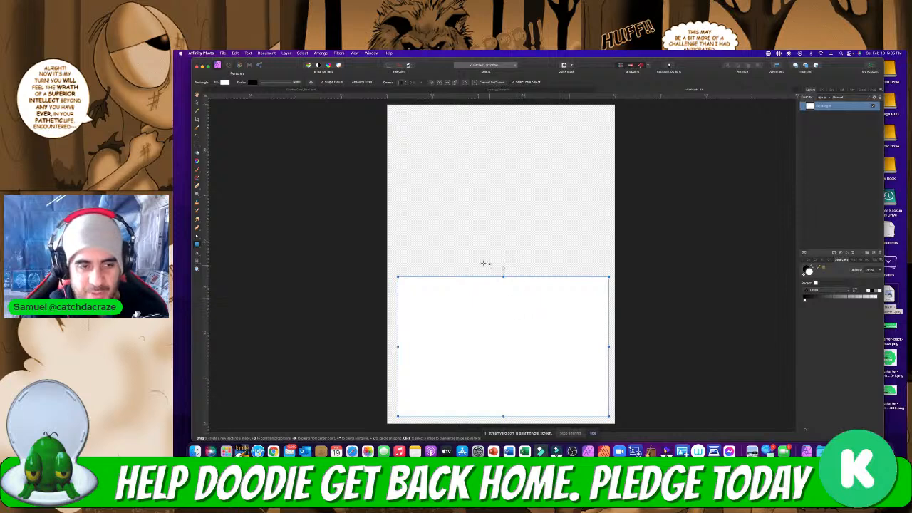
# Move the white rectangle slightly left to centre it horizontally on the page, and deselect it
pyautogui.click(197, 94)
pyautogui.click(197, 102)
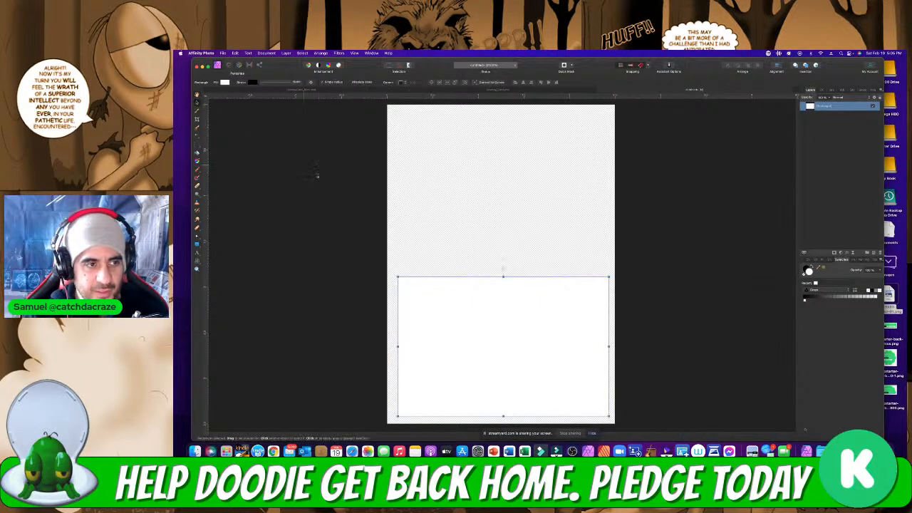
pyautogui.moveTo(521, 304); pyautogui.dragTo(516, 303)
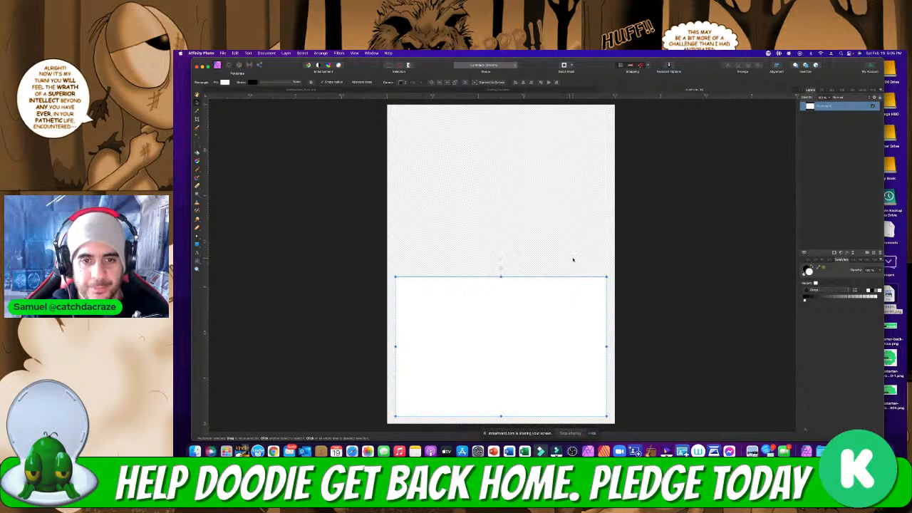
pyautogui.click(576, 253)
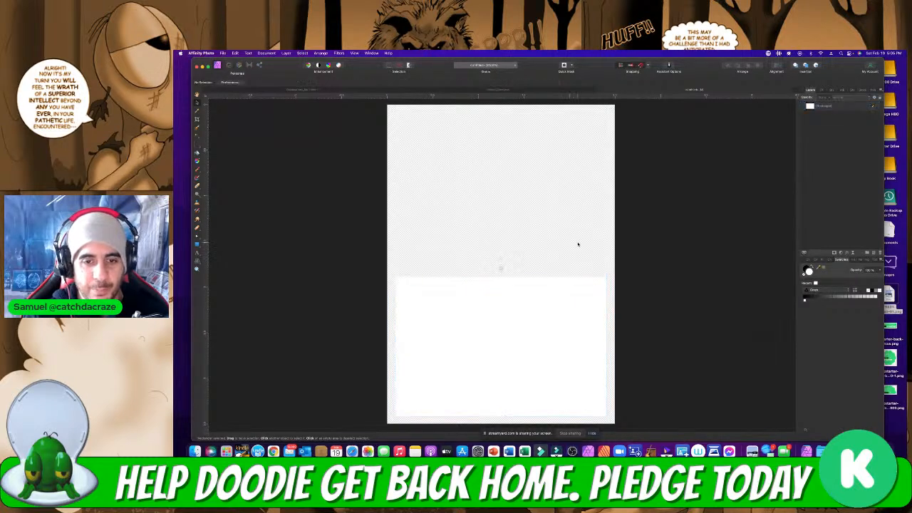
# Add a new pixel layer beneath the rectangle and flood fill it with a medium green as the card's background
pyautogui.click(874, 254)
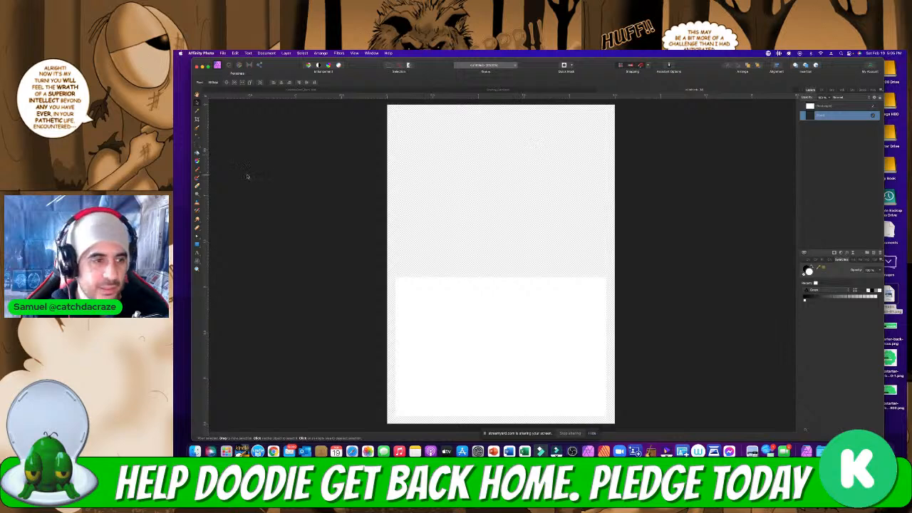
pyautogui.click(197, 153)
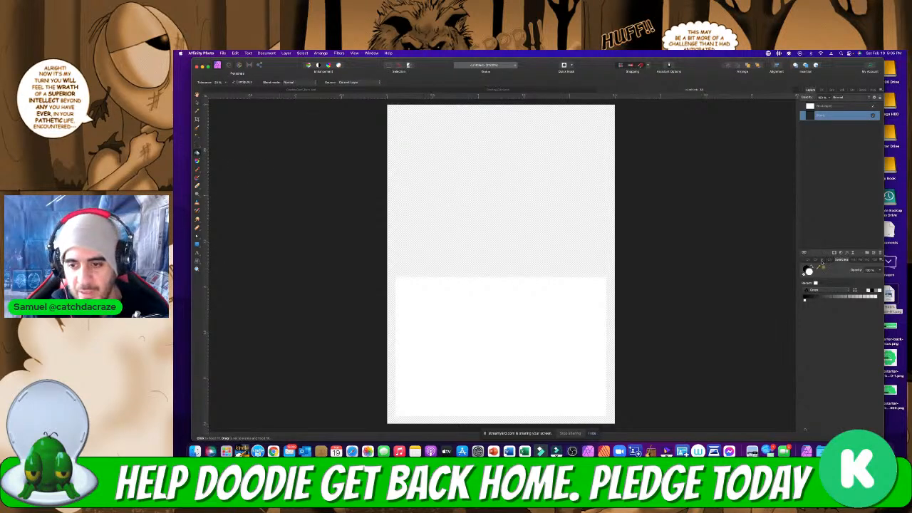
pyautogui.doubleClick(808, 270)
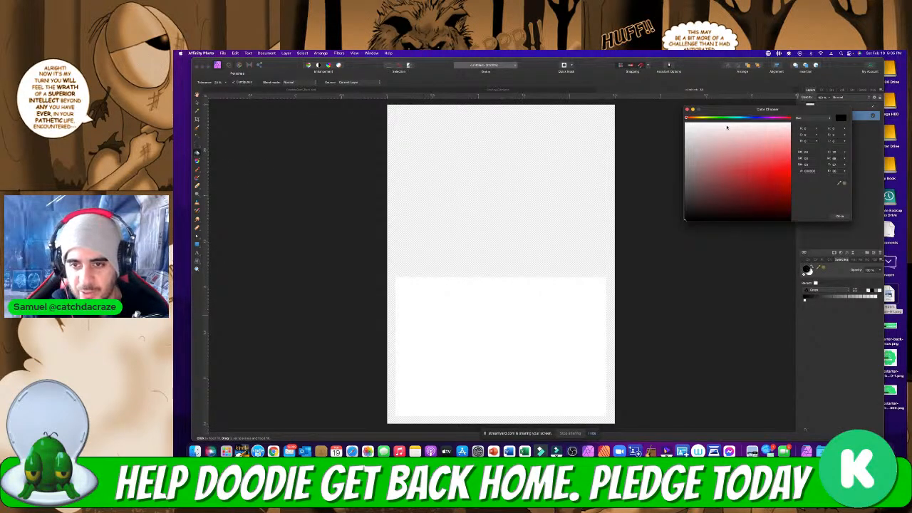
pyautogui.click(719, 118)
pyautogui.click(790, 191)
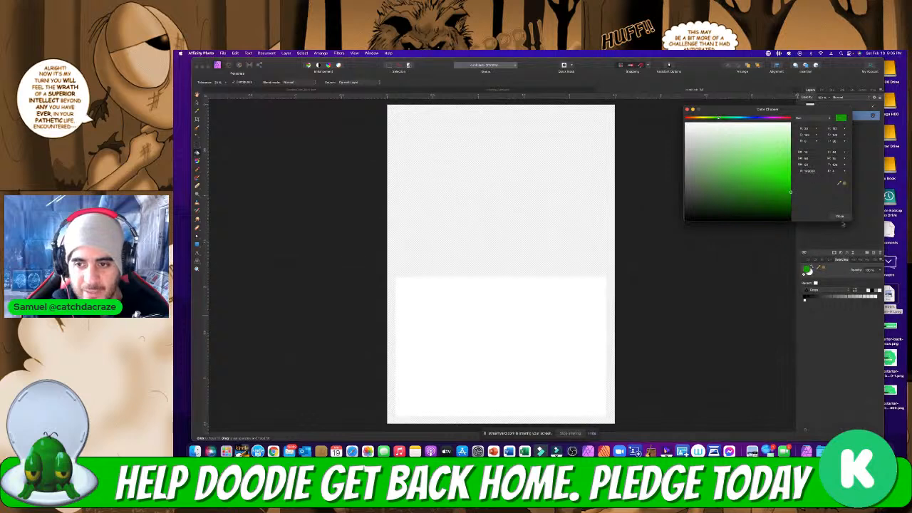
pyautogui.click(839, 216)
pyautogui.click(586, 173)
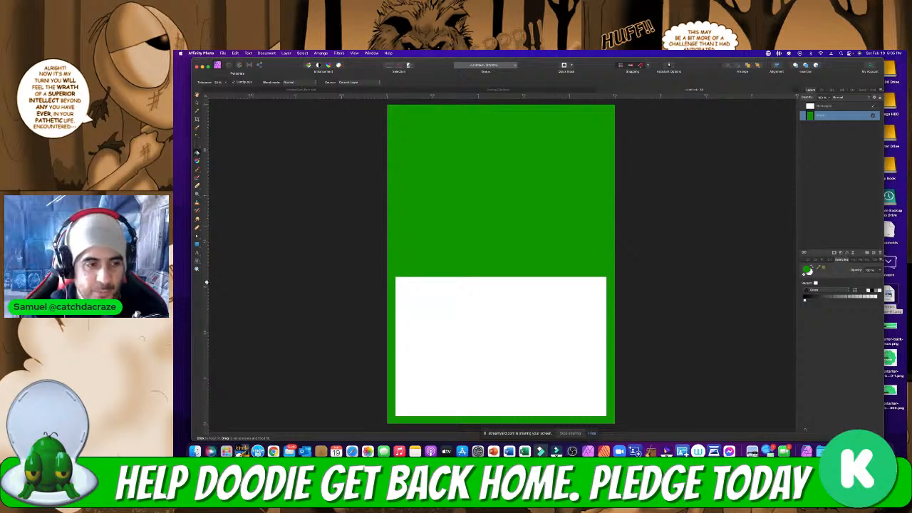
# Draw a narrow white rounded rectangle along the card's upper edge and extend its left side to align with the lower rectangle
pyautogui.click(197, 245)
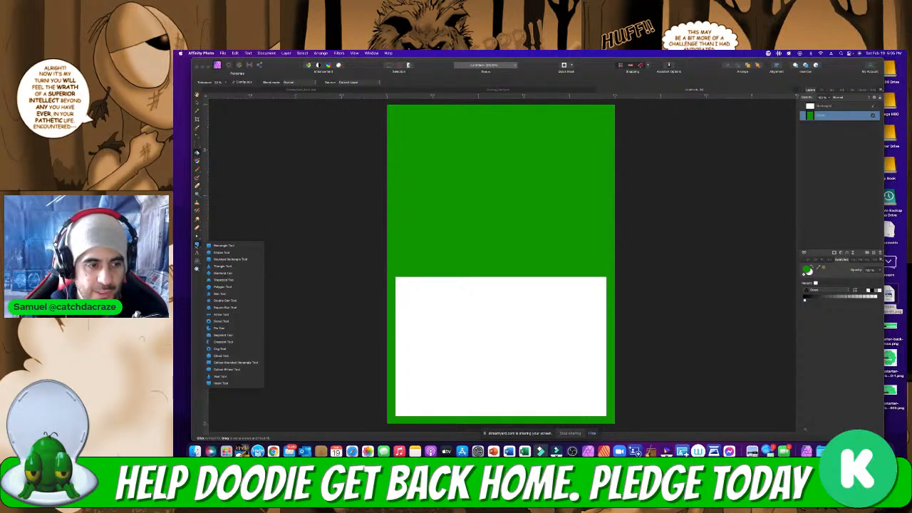
pyautogui.click(215, 261)
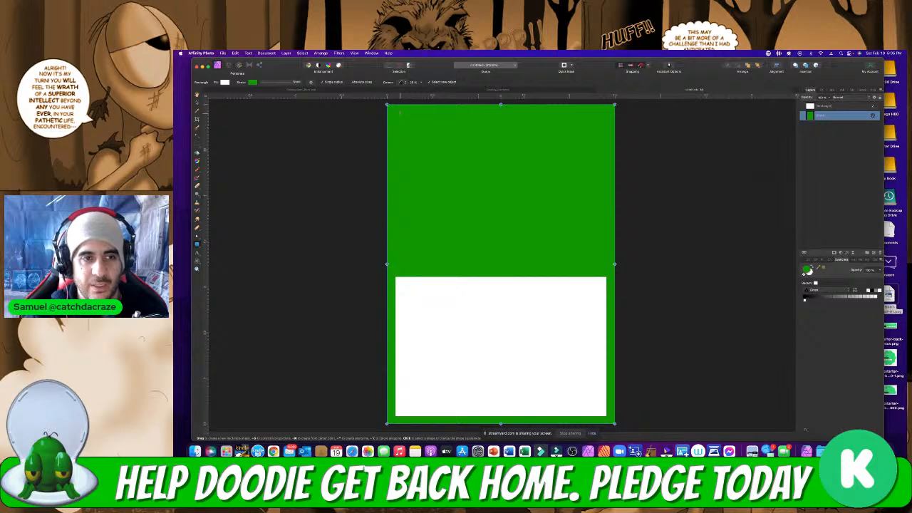
pyautogui.moveTo(400, 113); pyautogui.dragTo(606, 129)
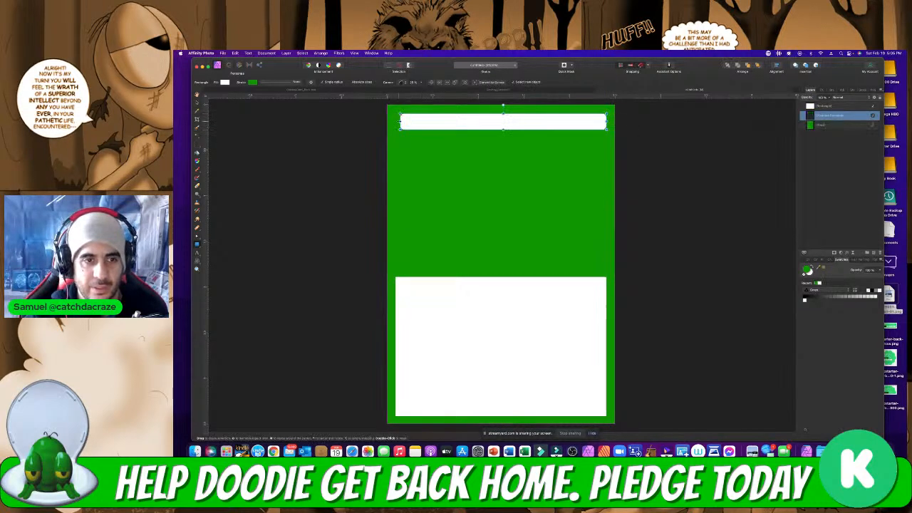
pyautogui.moveTo(400, 121); pyautogui.dragTo(396, 121)
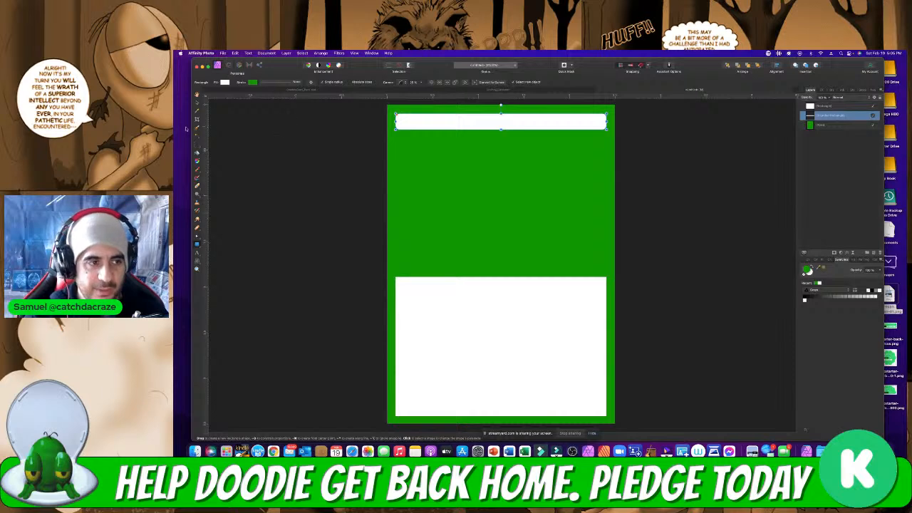
# Select the lower white rectangle and compare the layout with the Cowboy Doodie card's front and back documents
pyautogui.click(197, 104)
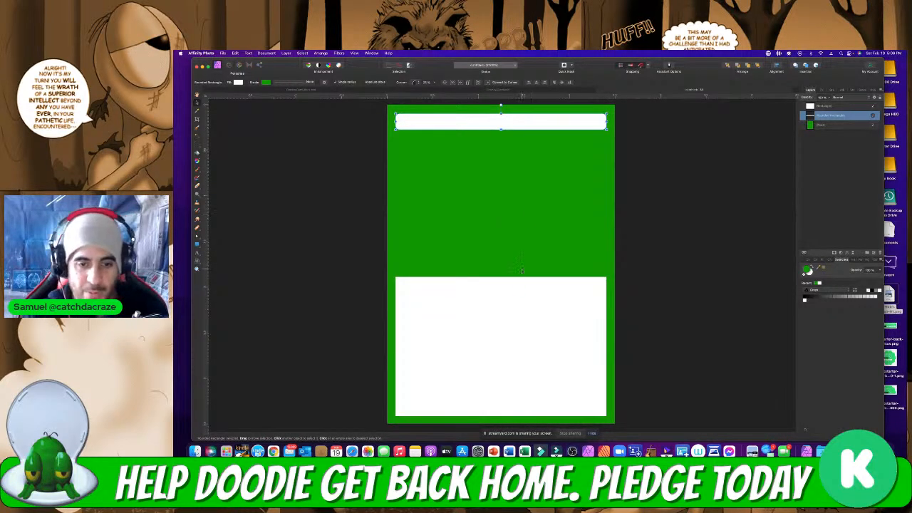
pyautogui.click(513, 299)
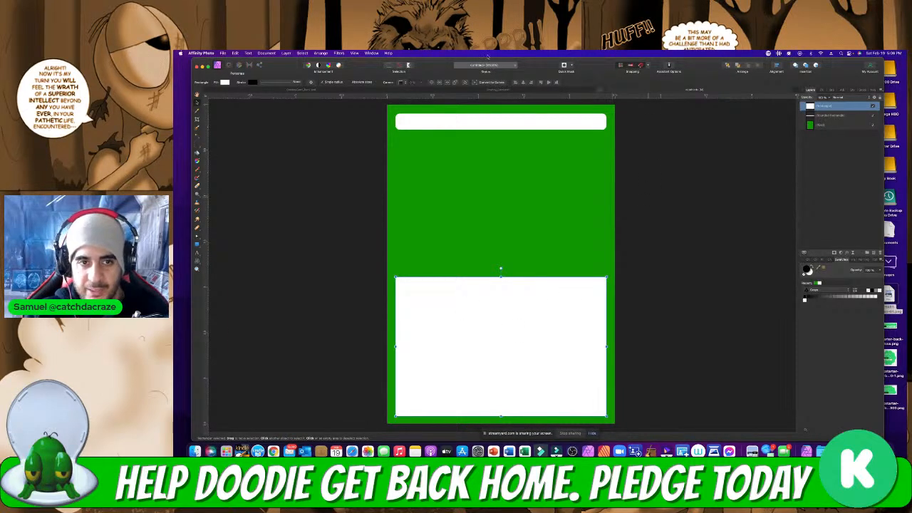
pyautogui.click(494, 90)
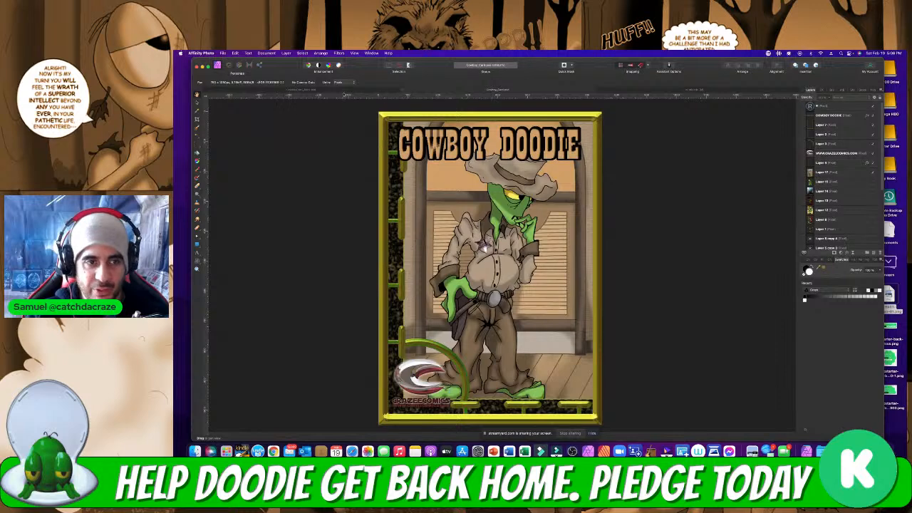
pyautogui.click(344, 91)
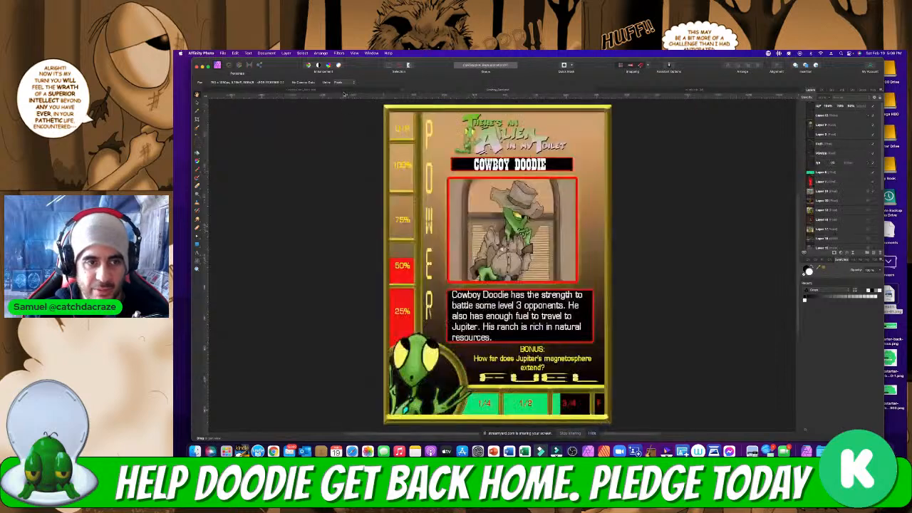
# In the template document, draw a tall yellow rounded rectangle inside the left edge of the lower white panel
pyautogui.click(666, 92)
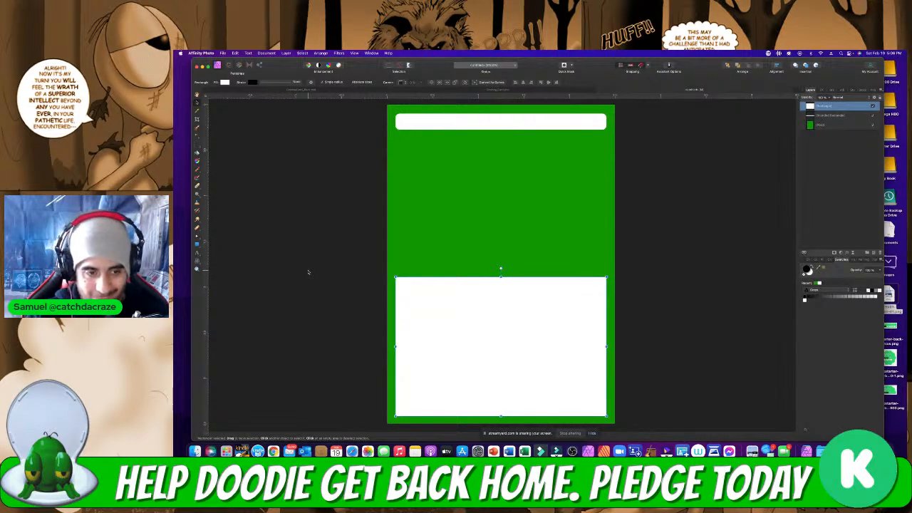
pyautogui.click(197, 245)
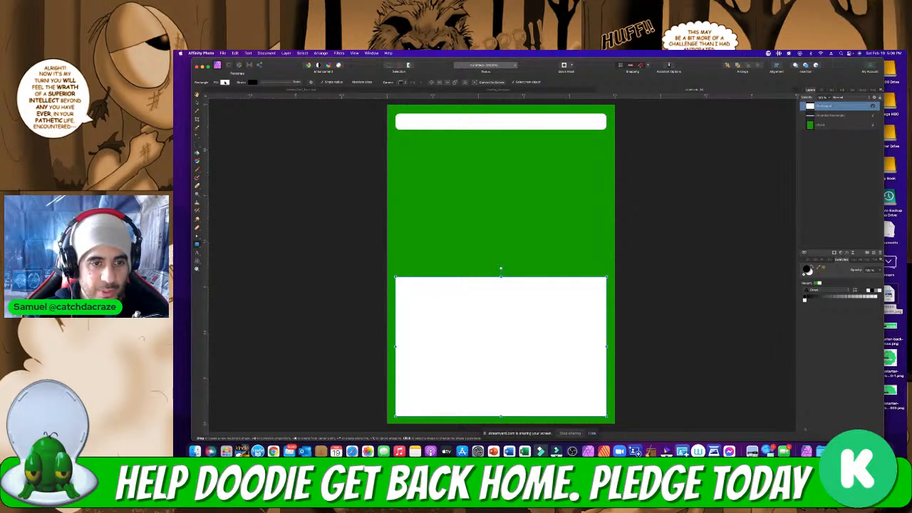
pyautogui.click(197, 103)
pyautogui.click(222, 119)
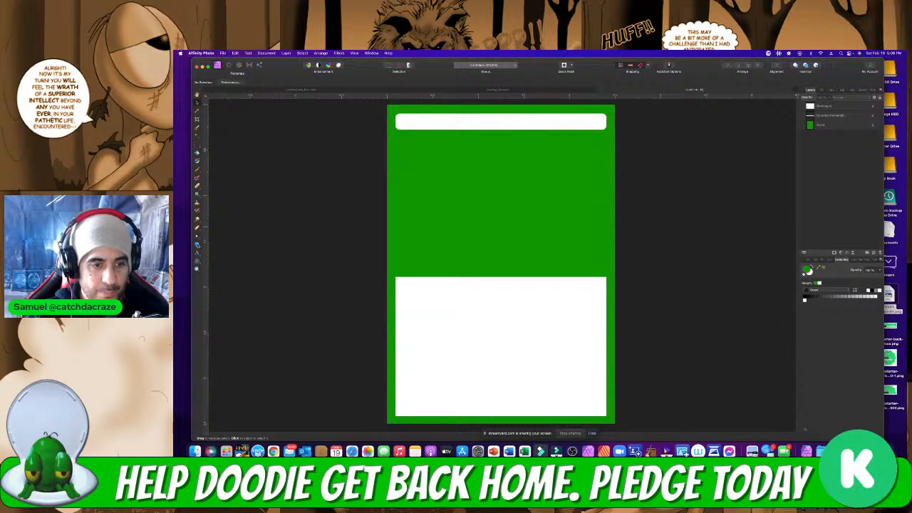
pyautogui.click(198, 243)
pyautogui.click(224, 82)
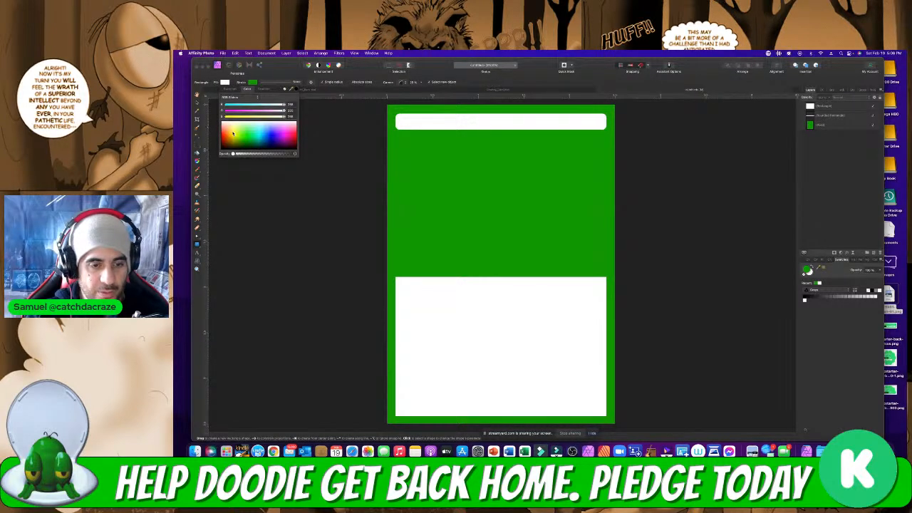
pyautogui.click(233, 133)
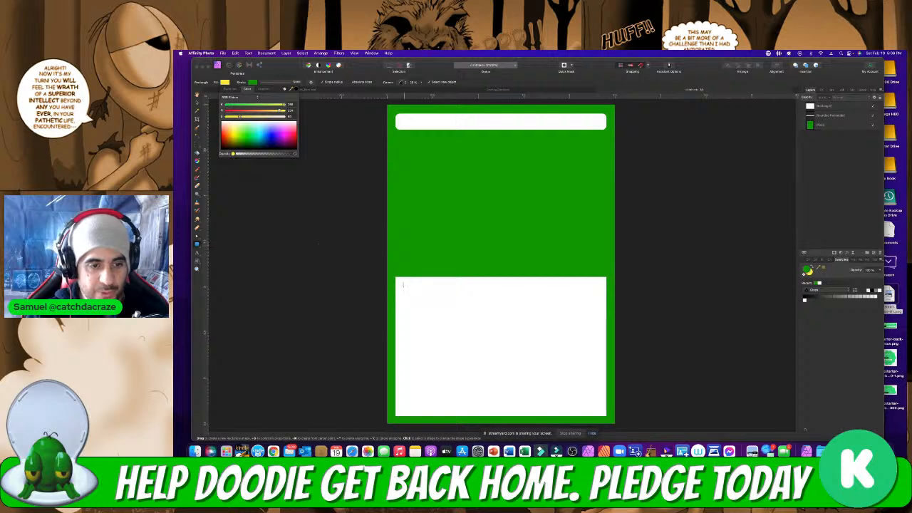
pyautogui.click(399, 283)
pyautogui.moveTo(399, 283); pyautogui.dragTo(429, 410)
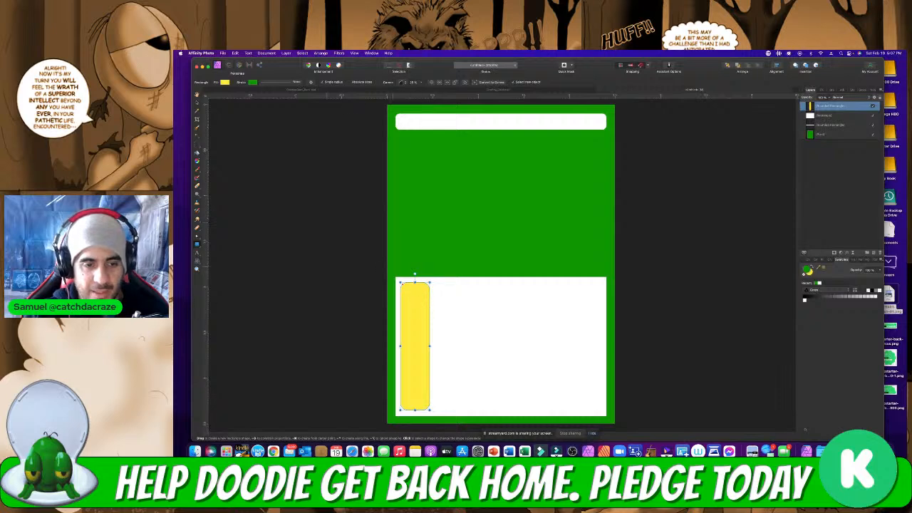
# Duplicate the yellow rounded bar and move the copy straight across to the right side of the white panel
pyautogui.press('super+j')
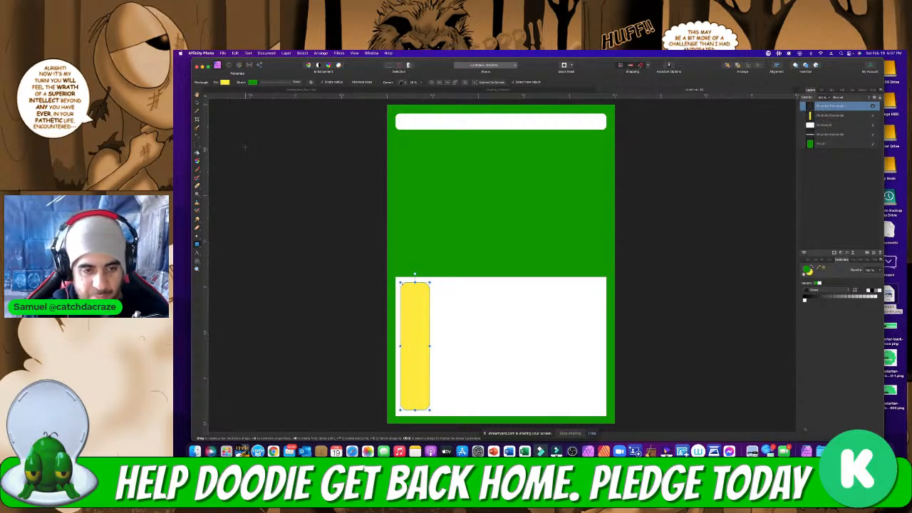
pyautogui.press('v')
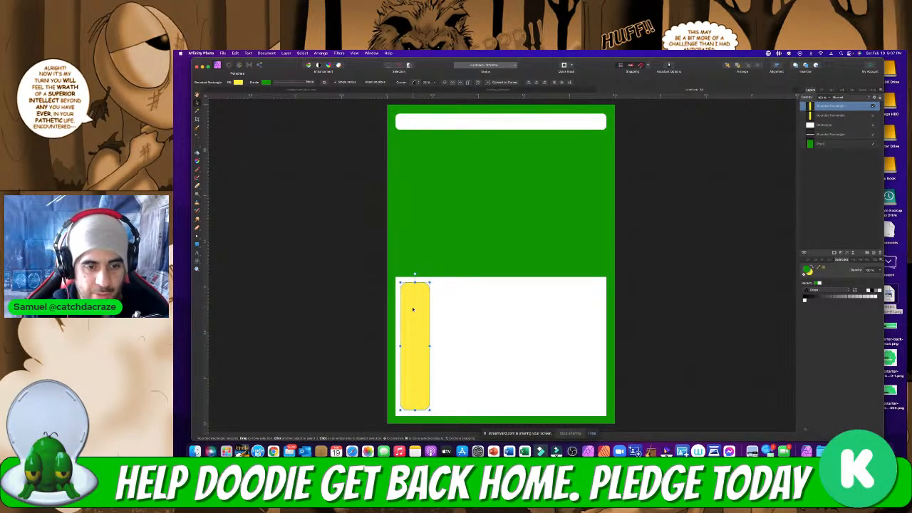
pyautogui.moveTo(413, 308); pyautogui.dragTo(584, 321)
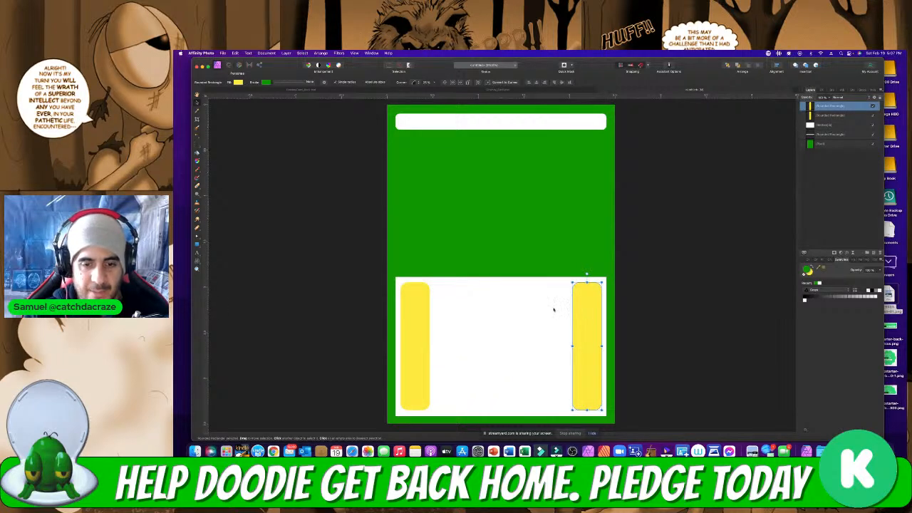
pyautogui.click(668, 294)
pyautogui.click(574, 320)
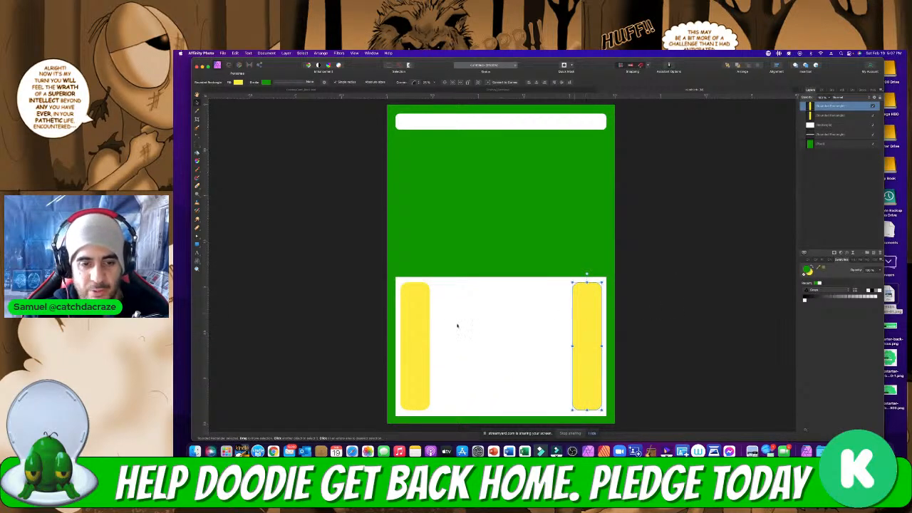
pyautogui.click(421, 313)
pyautogui.click(584, 321)
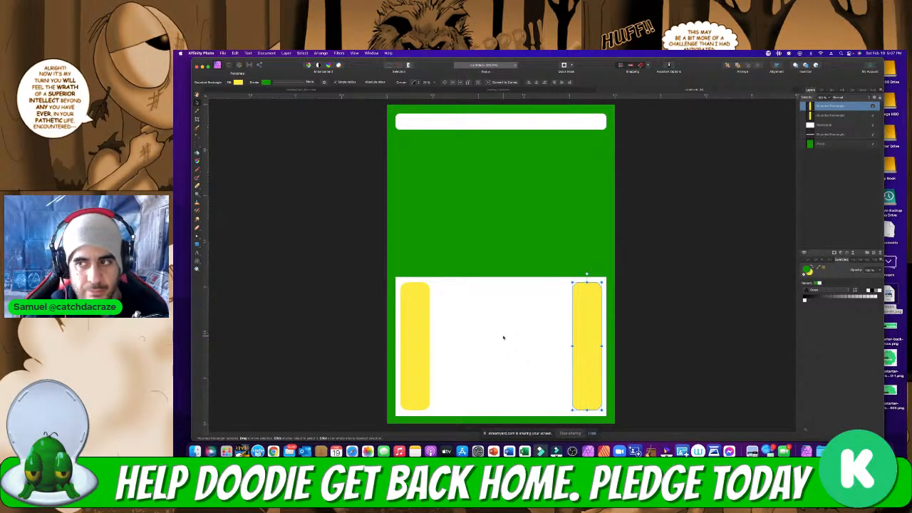
# After checking the Cowboy Doodie card, duplicate the left yellow bar, fill the copy red, and order it beneath the original yellow bar
pyautogui.click(305, 92)
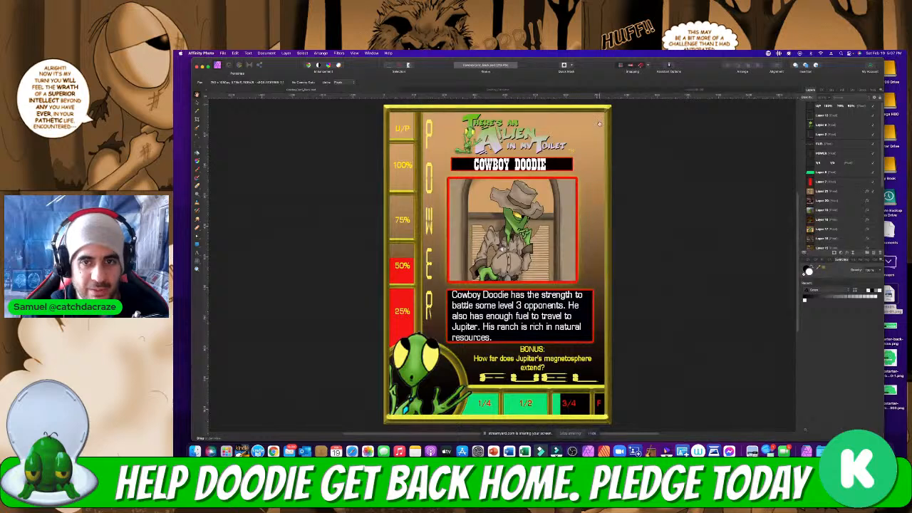
pyautogui.click(688, 90)
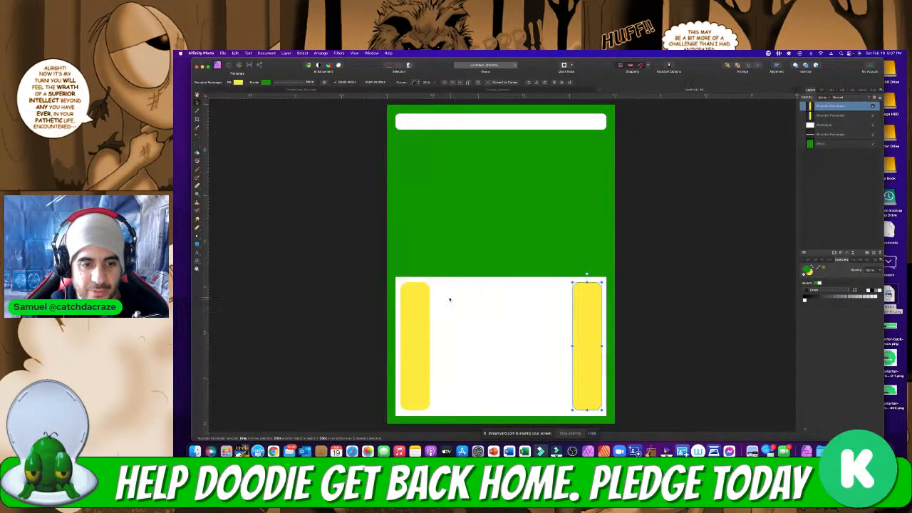
pyautogui.click(421, 312)
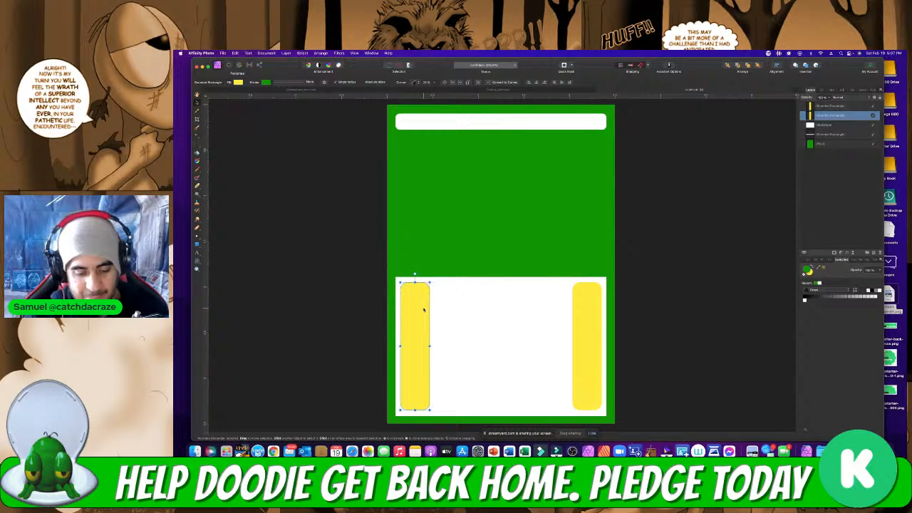
pyautogui.press('super+v')
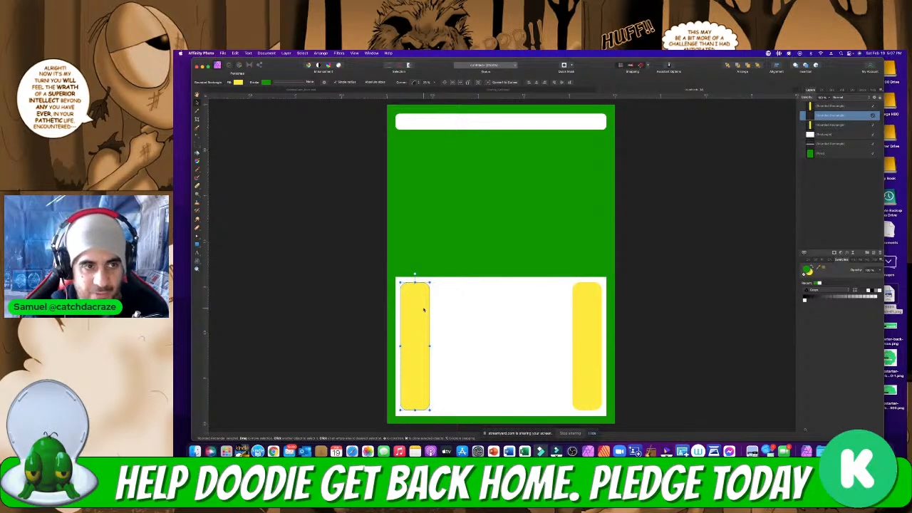
pyautogui.click(238, 83)
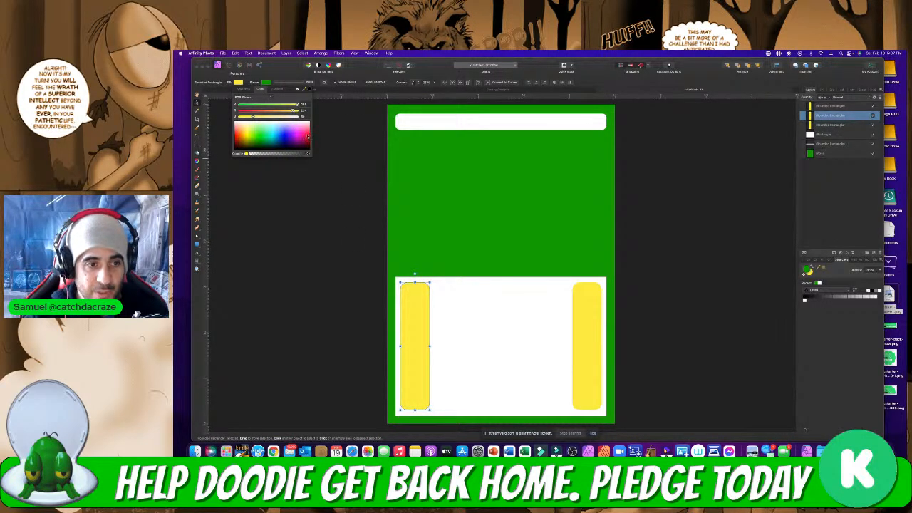
pyautogui.click(308, 135)
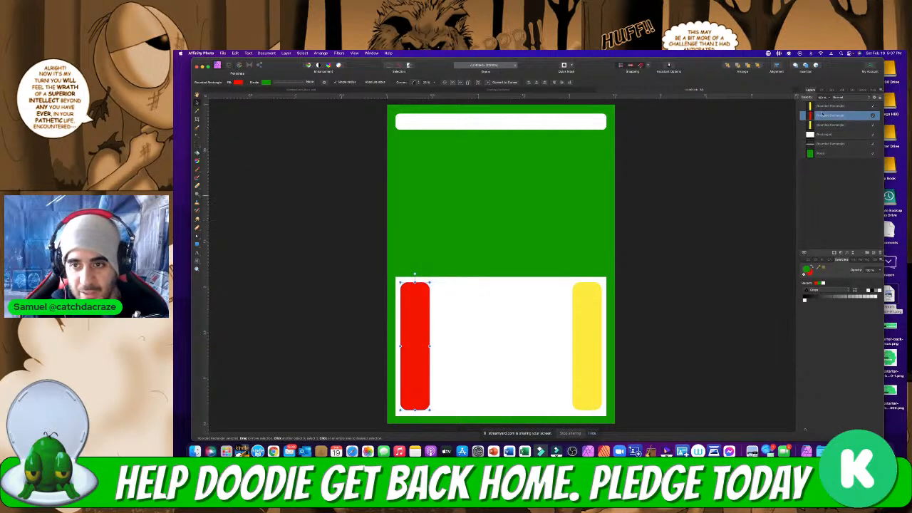
pyautogui.moveTo(823, 114); pyautogui.dragTo(838, 127)
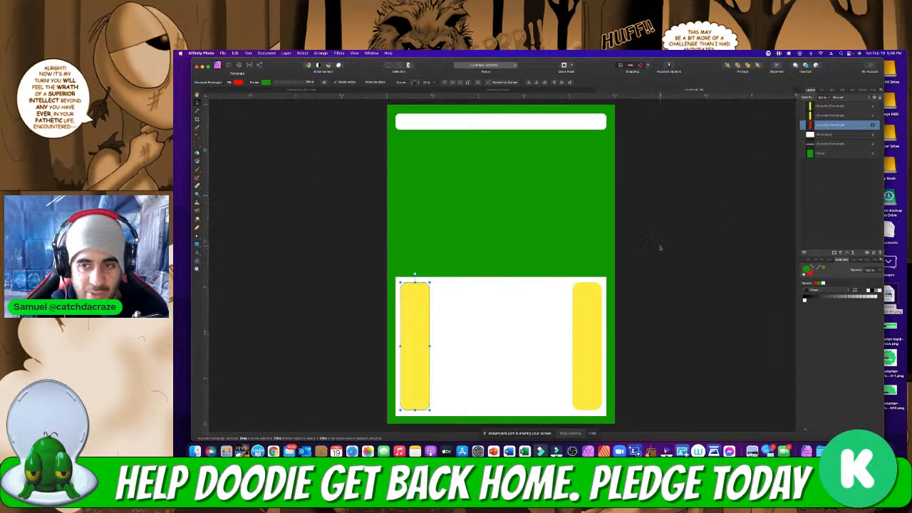
# Give the left yellow bar a yellow stroke, remove its fill, and widen the stroke into a thin outline around the red bar
pyautogui.click(418, 305)
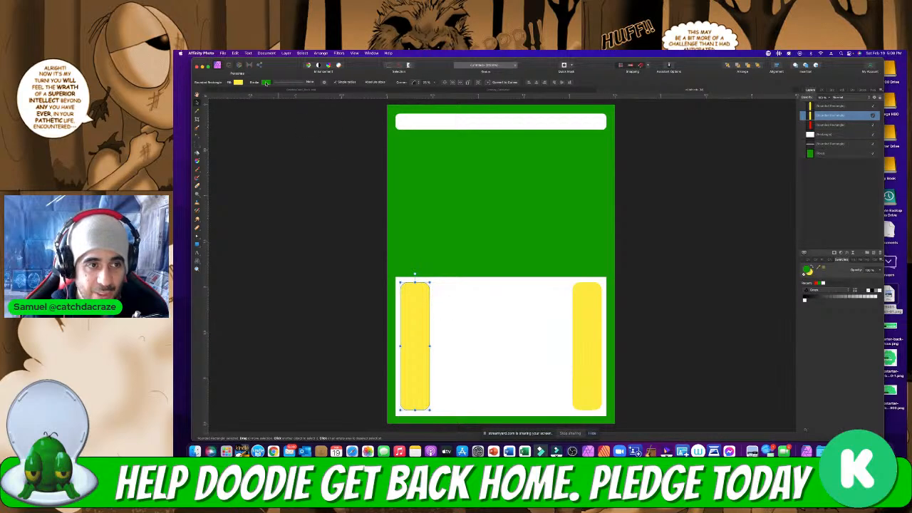
pyautogui.click(266, 83)
pyautogui.click(274, 134)
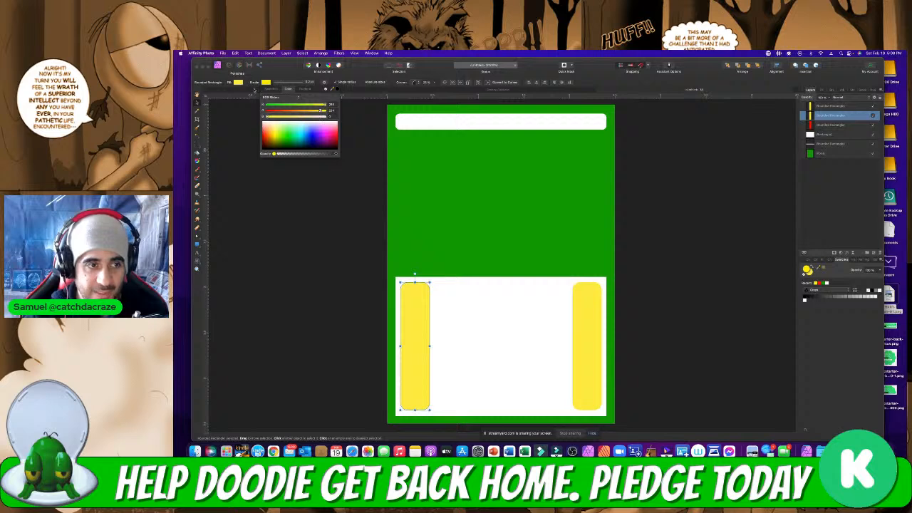
pyautogui.click(238, 82)
pyautogui.click(238, 82)
pyautogui.click(298, 89)
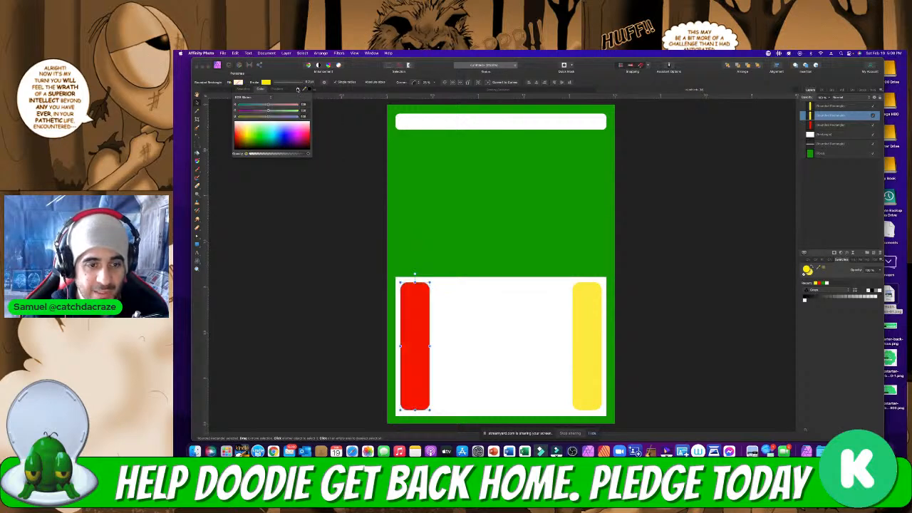
pyautogui.click(289, 84)
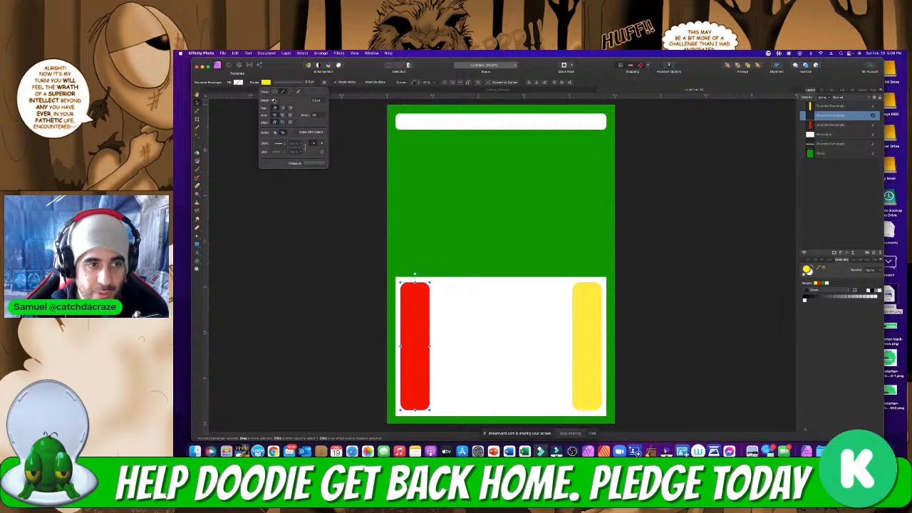
pyautogui.moveTo(275, 100); pyautogui.dragTo(279, 101)
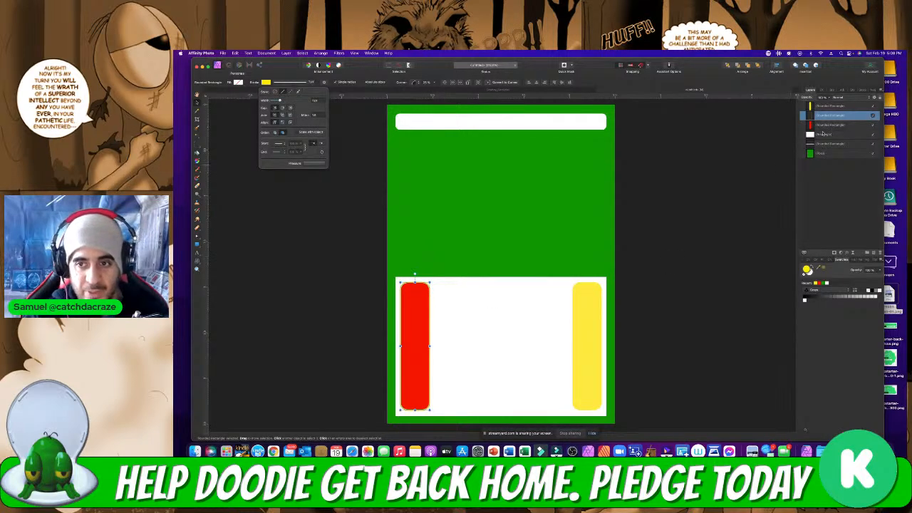
pyautogui.click(811, 124)
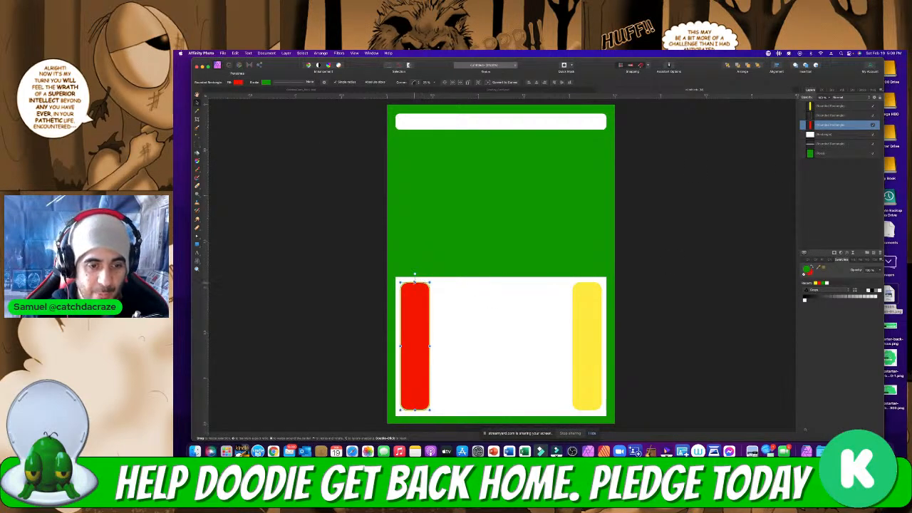
pyautogui.moveTo(414, 275)
pyautogui.mouseDown()
pyautogui.moveTo(415, 366)
pyautogui.moveTo(415, 282)
pyautogui.mouseUp()
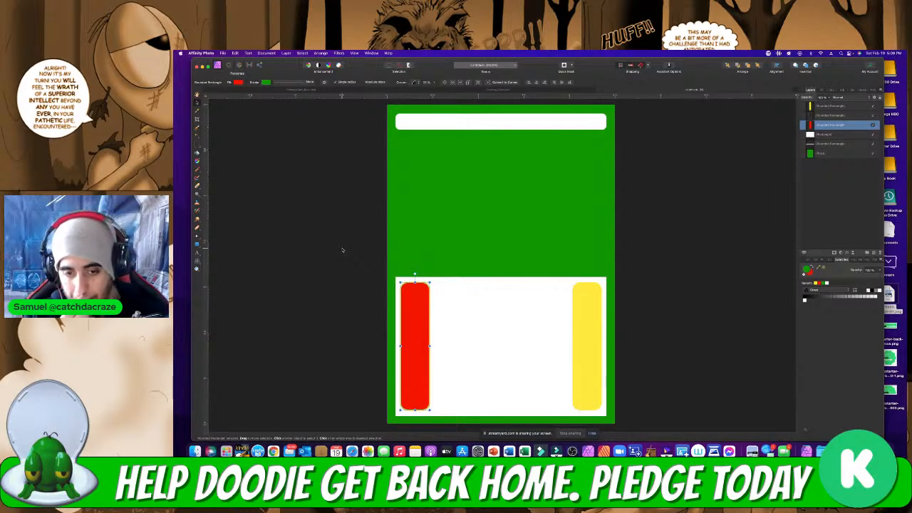
pyautogui.moveTo(376, 277); pyautogui.dragTo(488, 321)
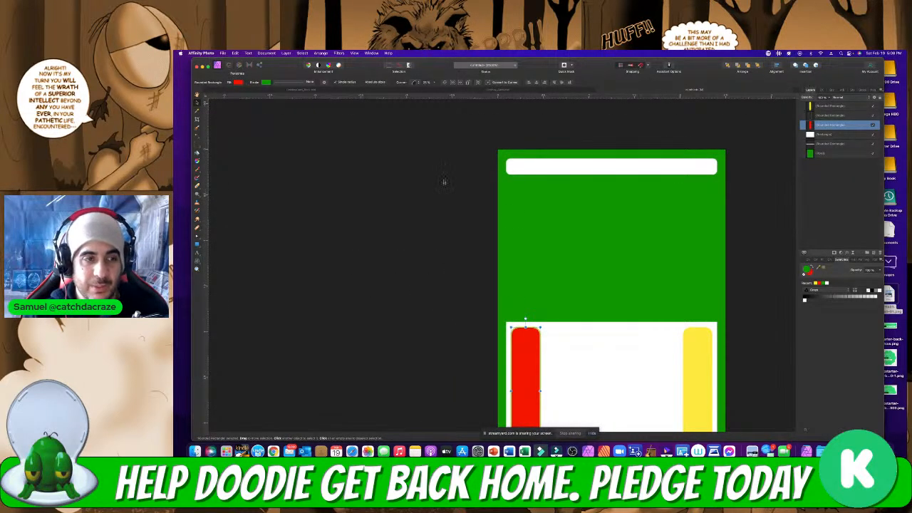
pyautogui.moveTo(566, 218); pyautogui.dragTo(493, 191)
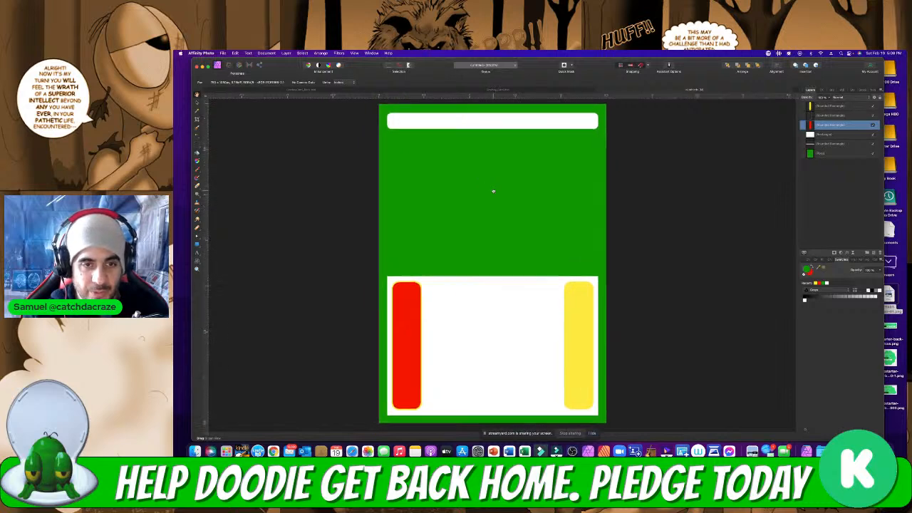
# Replace the right yellow bar with a duplicate of the left red bar and its yellow outline, and deselect it
pyautogui.press('v')
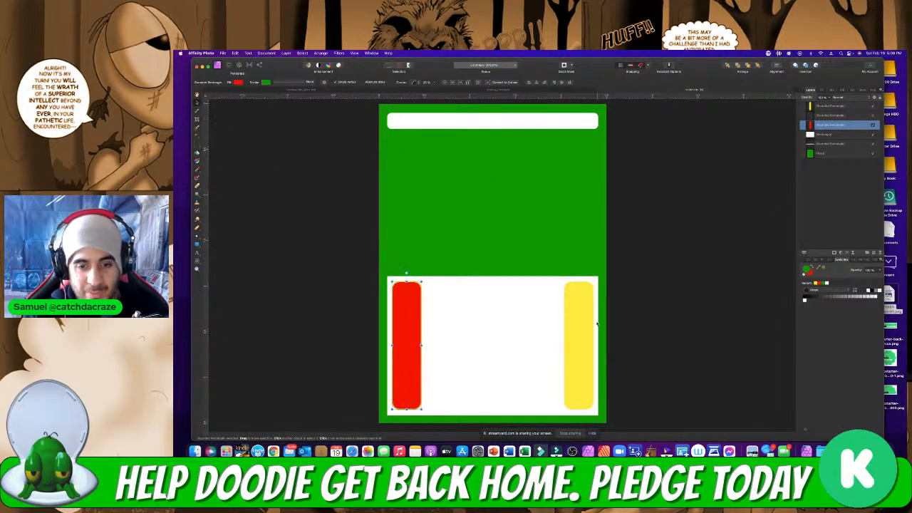
pyautogui.click(577, 303)
pyautogui.press('Delete')
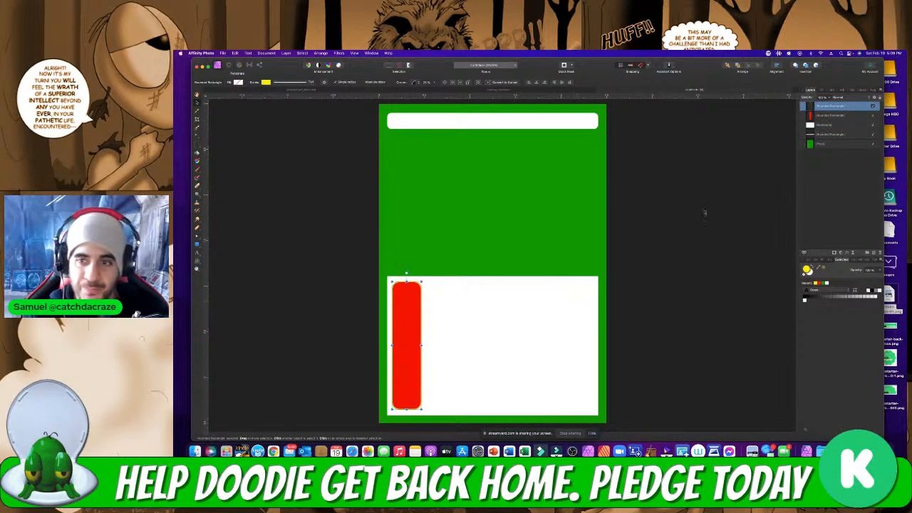
pyautogui.keyDown('shift'); pyautogui.click(814, 115); pyautogui.keyUp('shift')
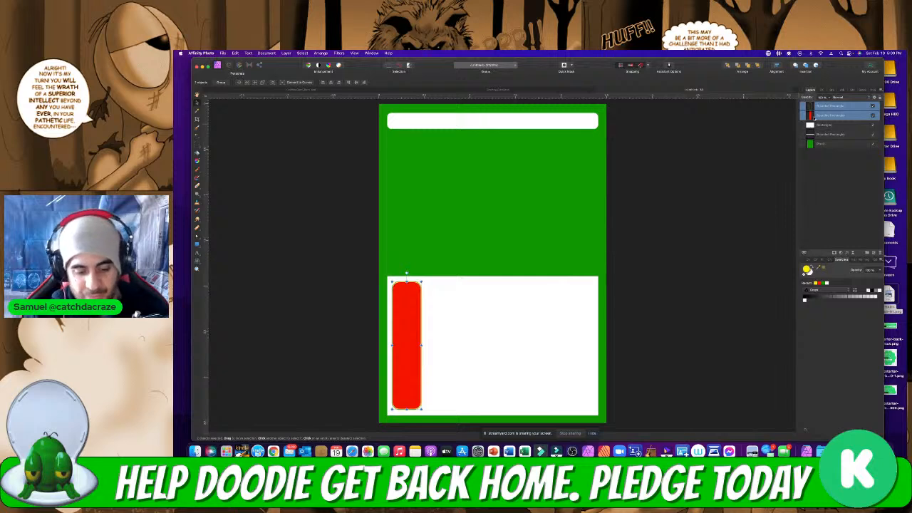
pyautogui.press('super+j')
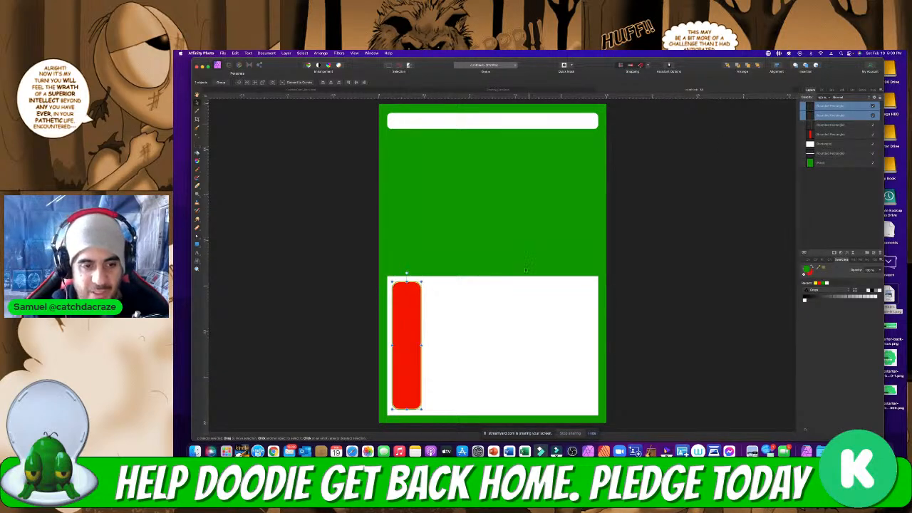
pyautogui.moveTo(412, 322); pyautogui.dragTo(584, 322)
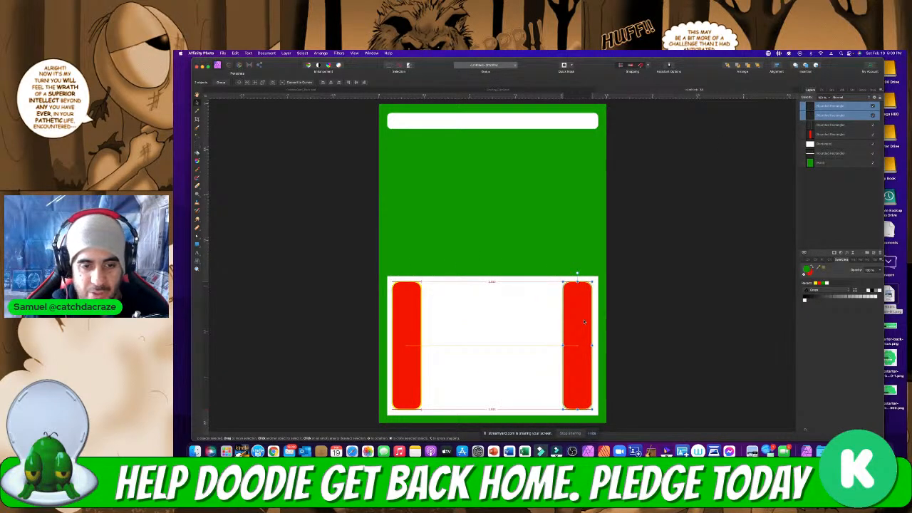
pyautogui.click(673, 259)
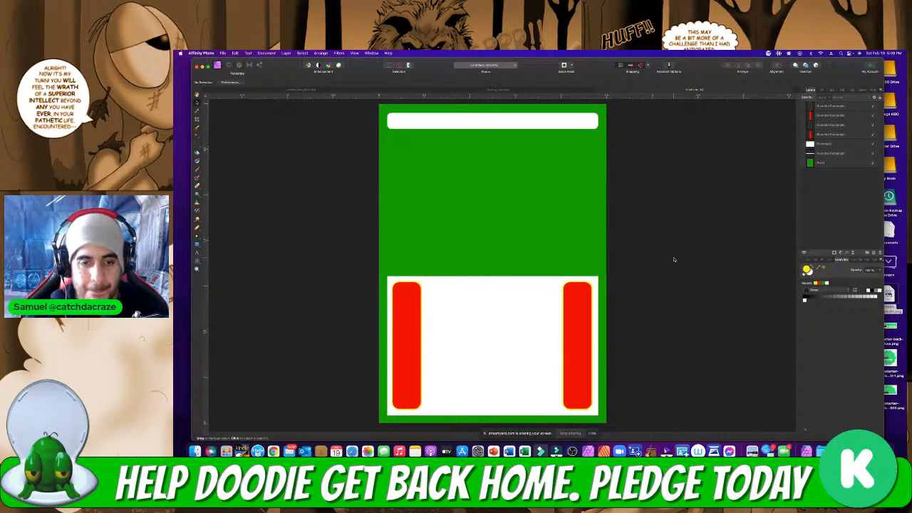
# After checking the Cowboy Doodie reference card, draw a circle over the left end of the white title bar
pyautogui.click(488, 290)
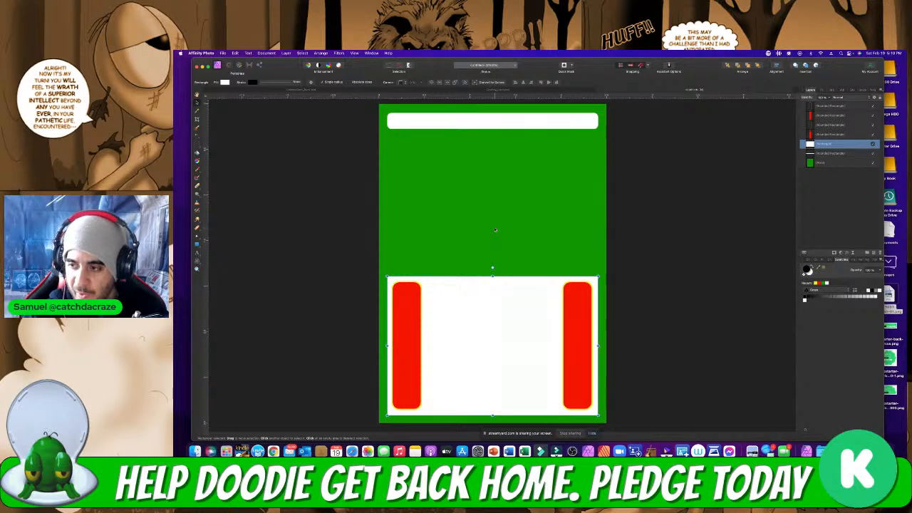
pyautogui.click(290, 91)
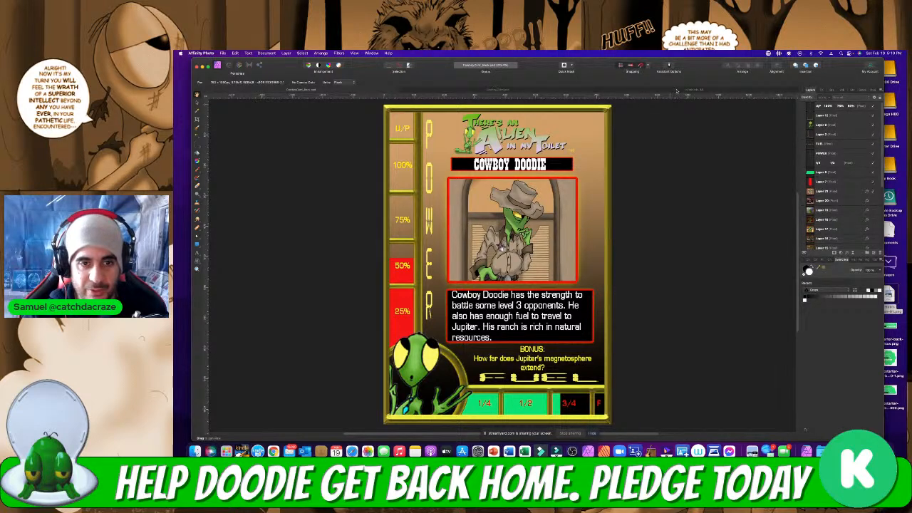
pyautogui.click(676, 91)
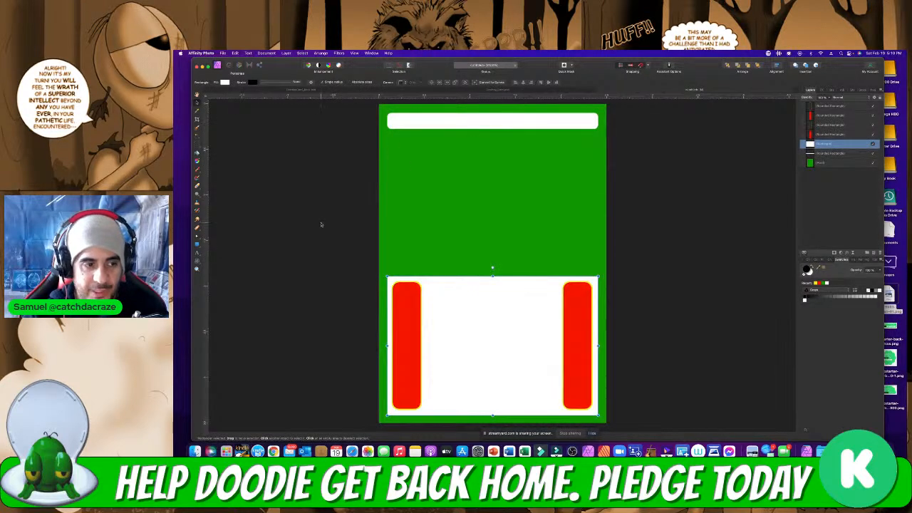
pyautogui.click(197, 244)
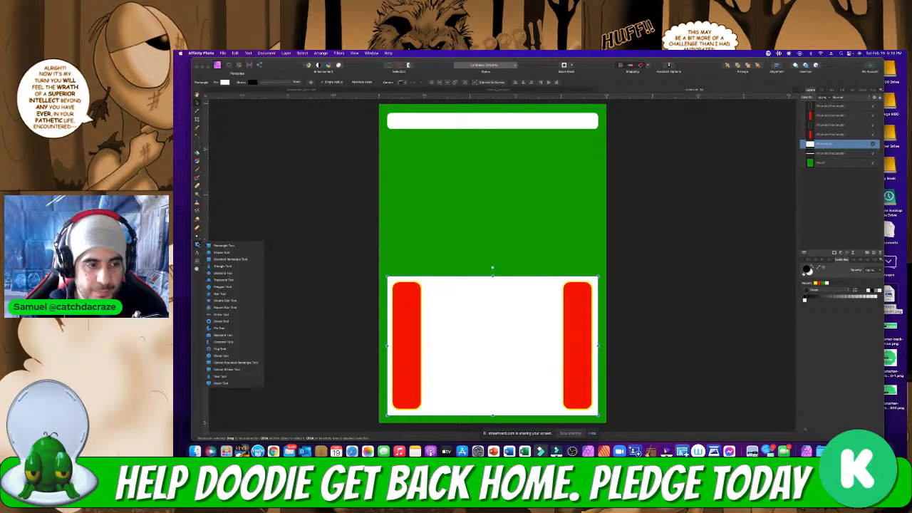
pyautogui.click(214, 252)
pyautogui.moveTo(408, 165)
pyautogui.mouseDown()
pyautogui.moveTo(442, 200)
pyautogui.moveTo(409, 140)
pyautogui.mouseUp()
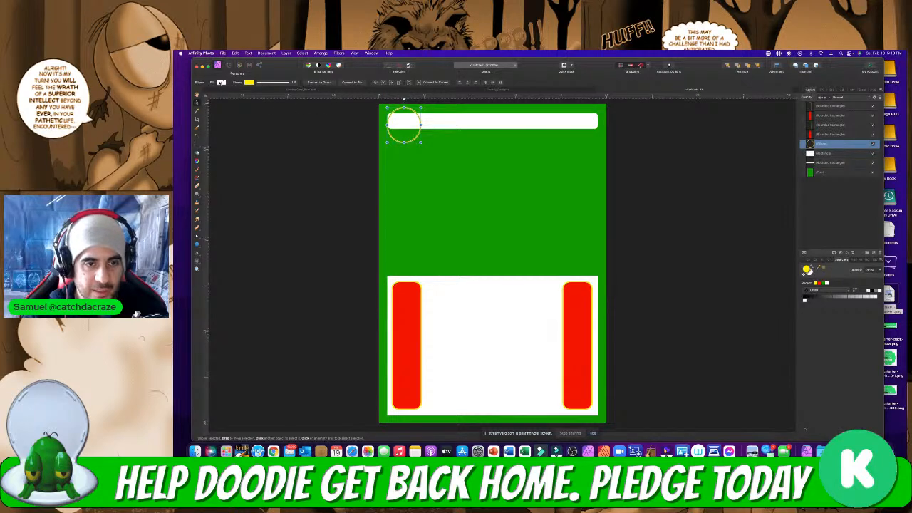
# Fill the yellow-outlined circle with white and shift it slightly toward the card's upper-left edge
pyautogui.click(221, 82)
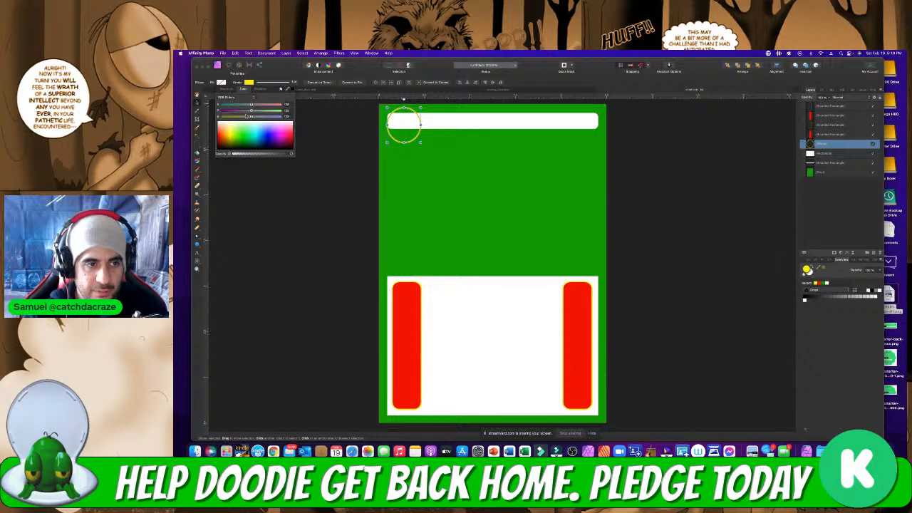
pyautogui.click(226, 126)
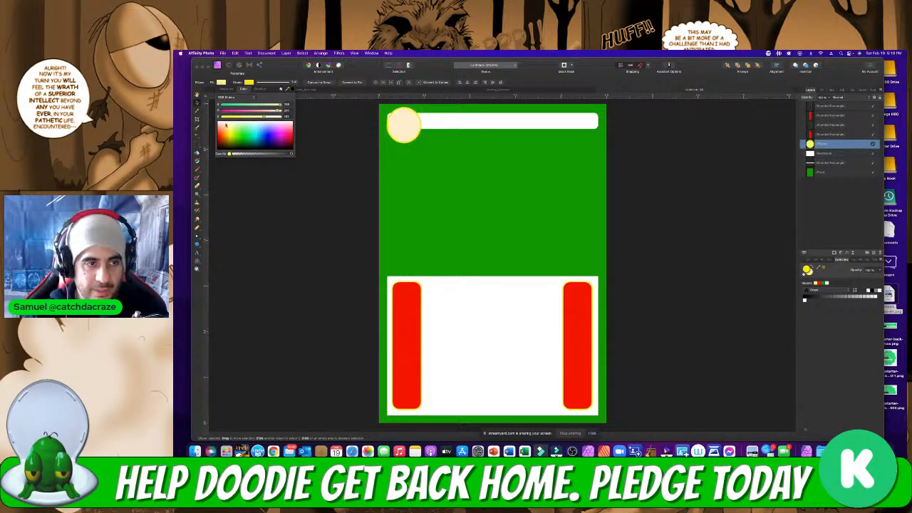
pyautogui.click(220, 123)
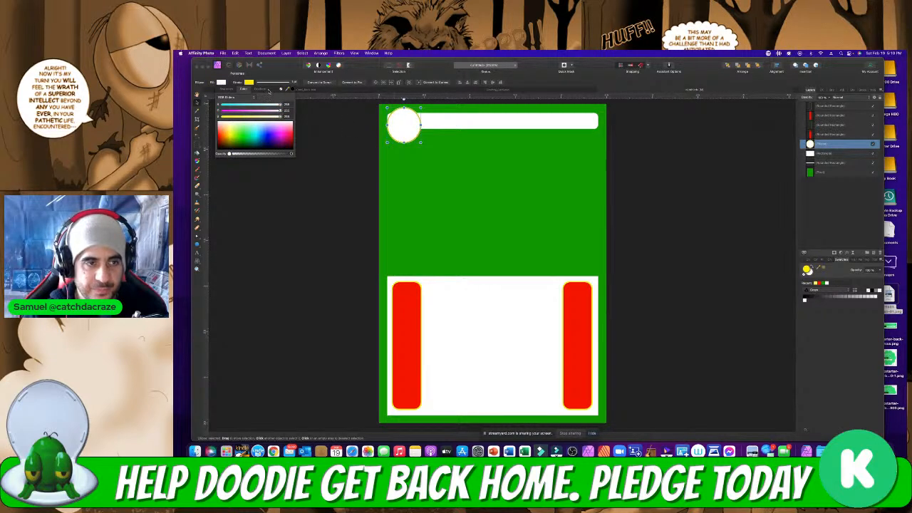
pyautogui.moveTo(401, 122); pyautogui.dragTo(398, 122)
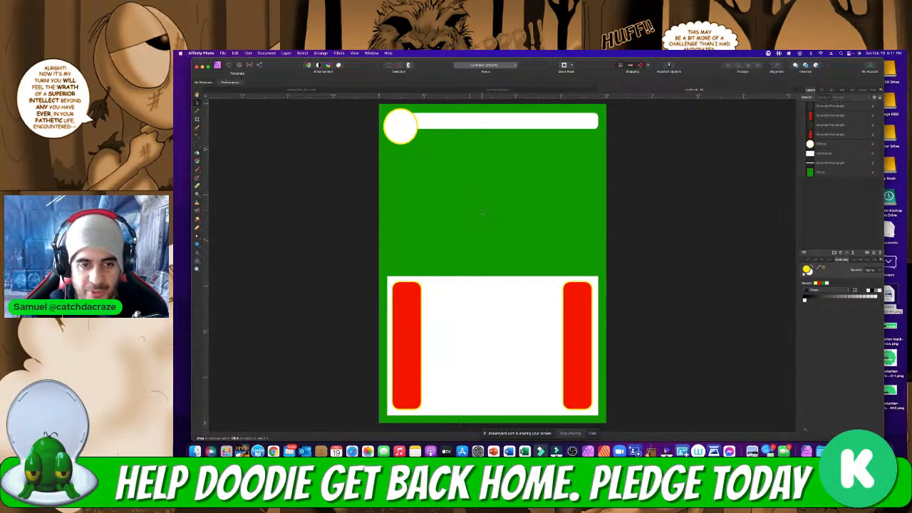
# Add a text label reading IMAGE on the green area above the white panel, and replace its wording with GRAPHIC
pyautogui.press('t')
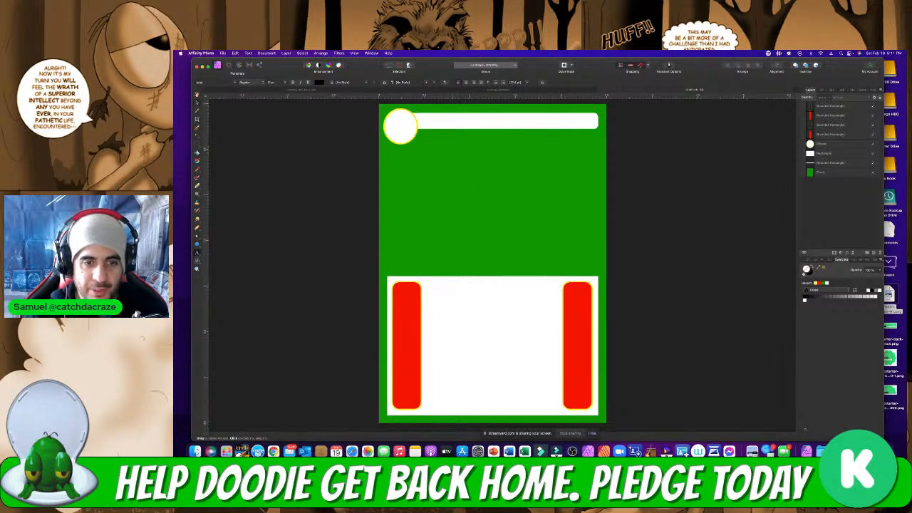
pyautogui.click(453, 189)
pyautogui.write('IMAGE')
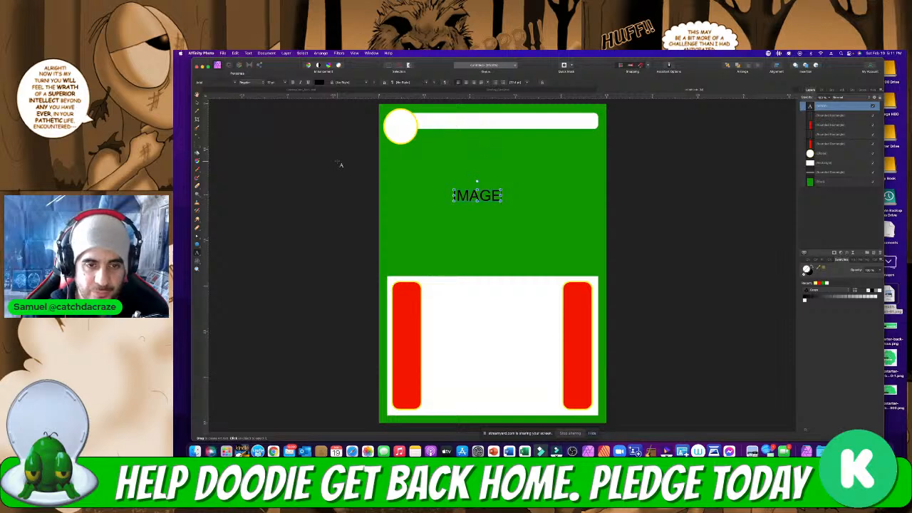
pyautogui.press('BackSpace')
pyautogui.press('BackSpace')
pyautogui.press('BackSpace')
pyautogui.press('BackSpace')
pyautogui.press('BackSpace')
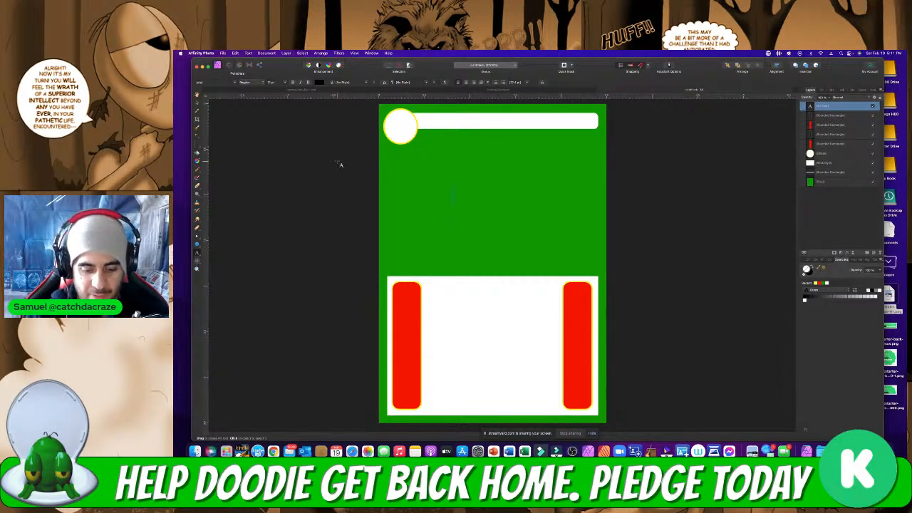
pyautogui.write('GRAPHIC')
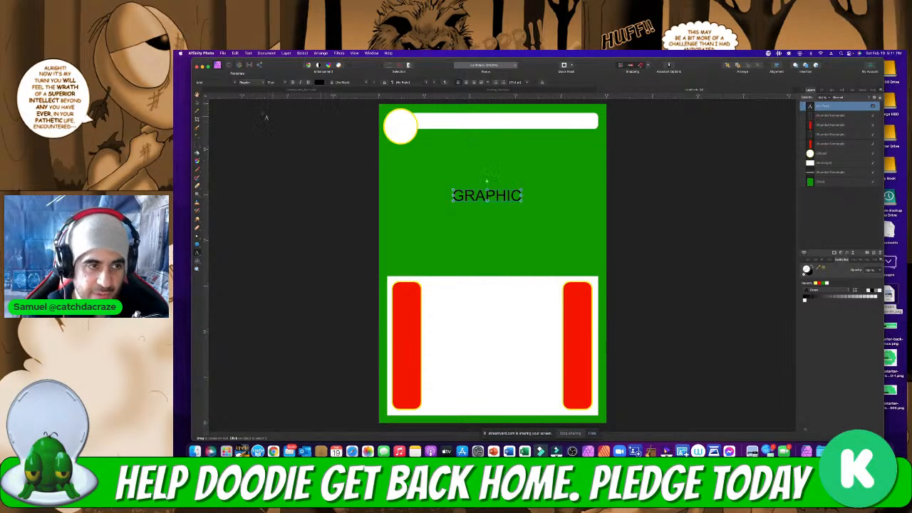
# Rotate the GRAPHIC label to an upward diagonal, enlarge it across the green area, and deselect it
pyautogui.click(196, 103)
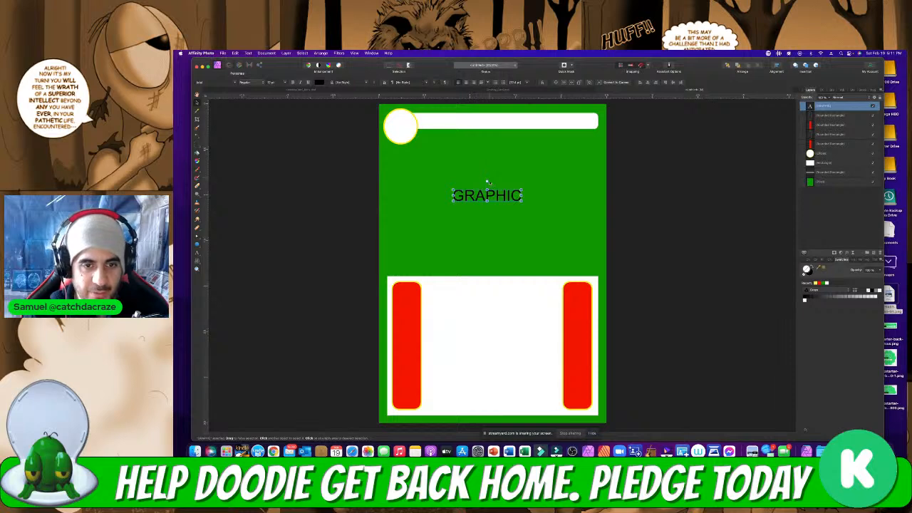
pyautogui.moveTo(488, 182); pyautogui.dragTo(479, 184)
pyautogui.moveTo(461, 219); pyautogui.dragTo(428, 246)
pyautogui.moveTo(520, 183); pyautogui.dragTo(541, 135)
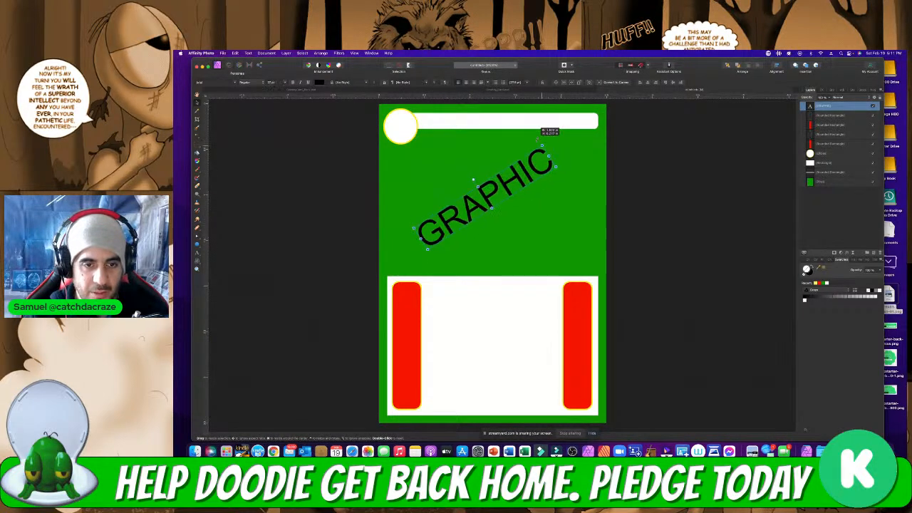
pyautogui.click(664, 217)
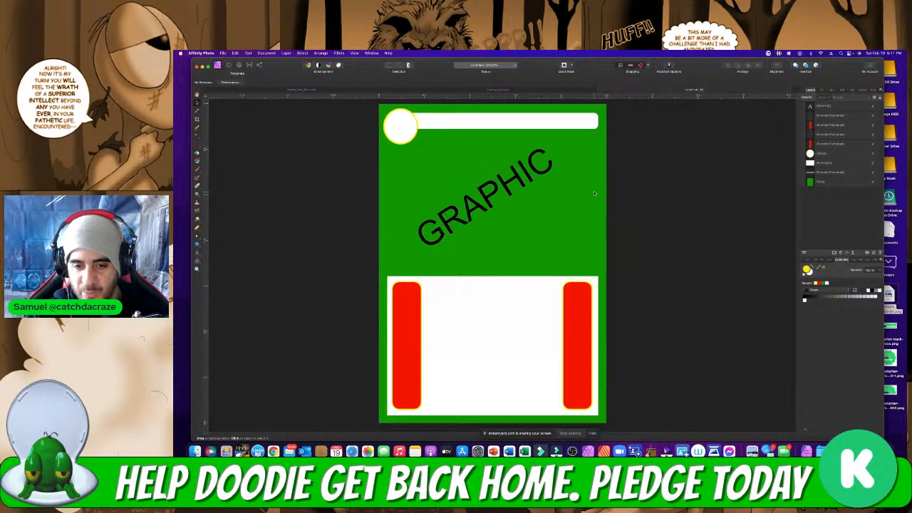
# Replace the white square-cornered panel with a white, yellow-outlined rounded rectangle of about the same size behind the red bars
pyautogui.click(495, 282)
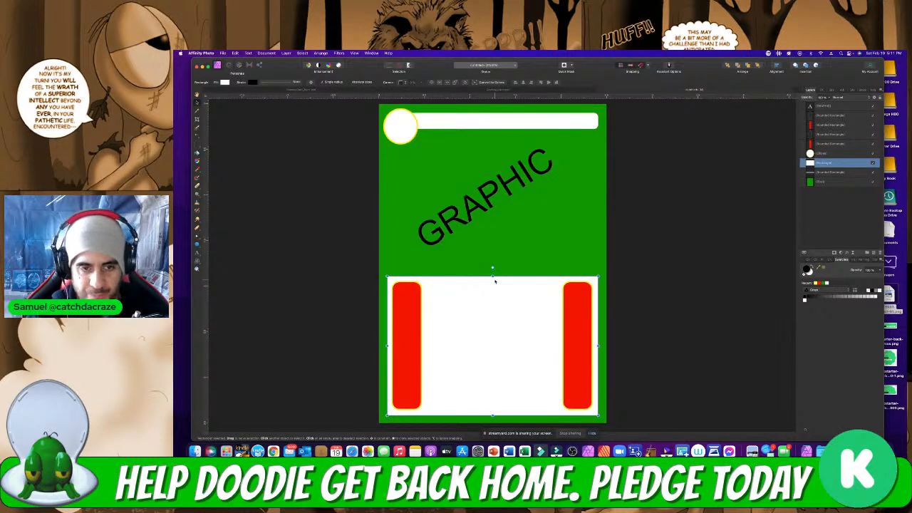
pyautogui.press('Delete')
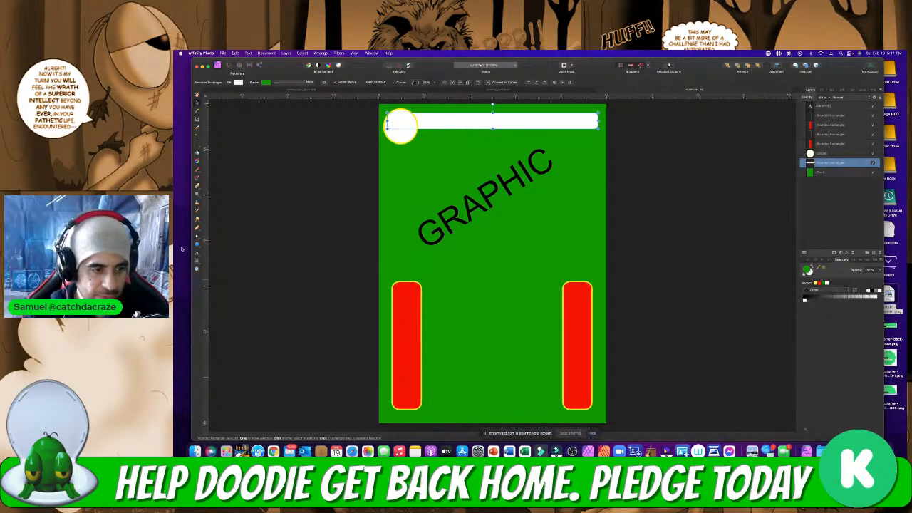
pyautogui.click(196, 245)
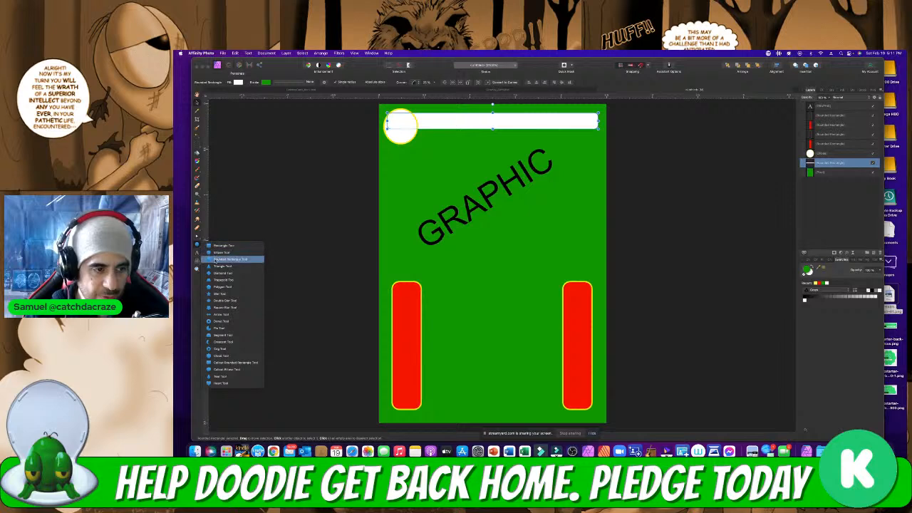
pyautogui.click(226, 260)
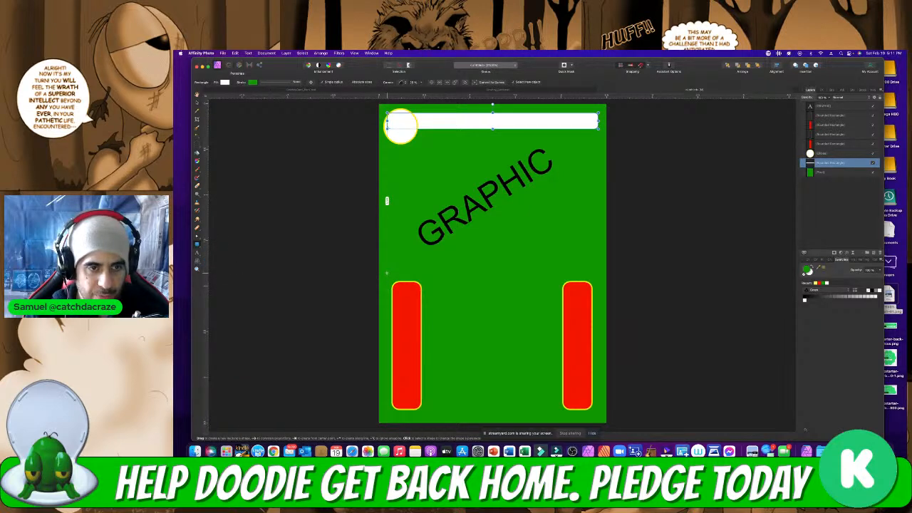
pyautogui.moveTo(387, 273); pyautogui.dragTo(602, 410)
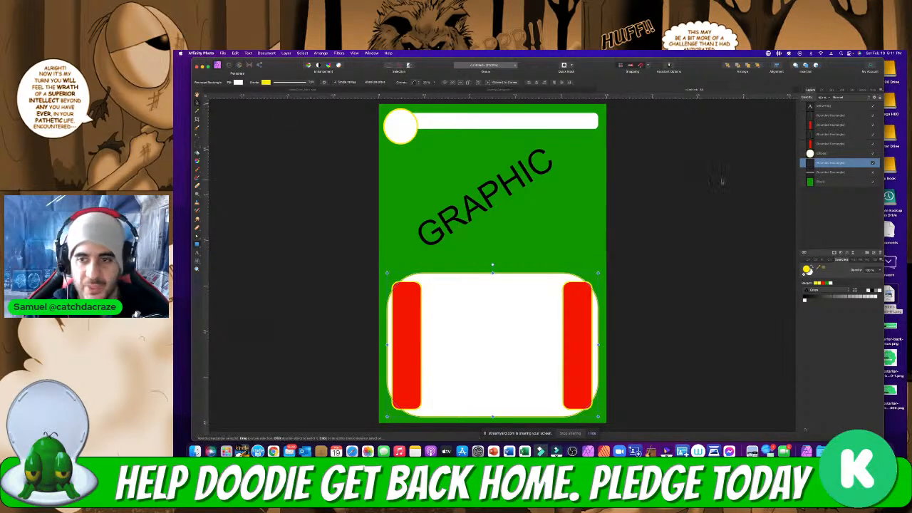
# Group the left red bar with its yellow outline, and group the right red bar with its outline
pyautogui.click(832, 143)
pyautogui.keyDown('shift'); pyautogui.click(832, 134); pyautogui.keyUp('shift')
pyautogui.rightClick(835, 135)
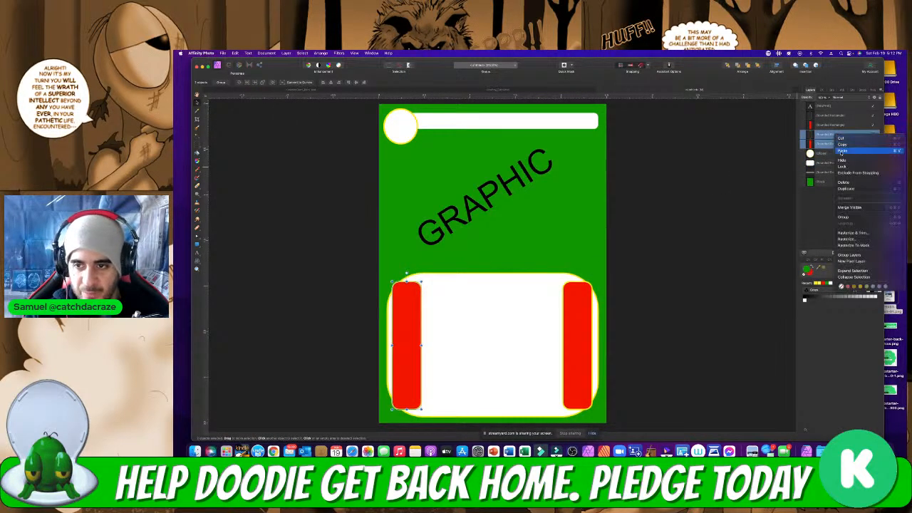
pyautogui.click(848, 217)
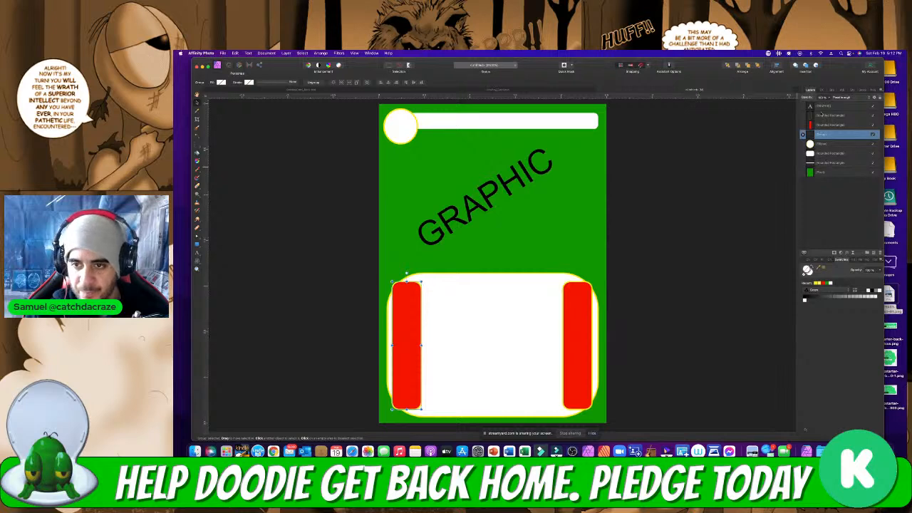
pyautogui.click(821, 115)
pyautogui.rightClick(824, 119)
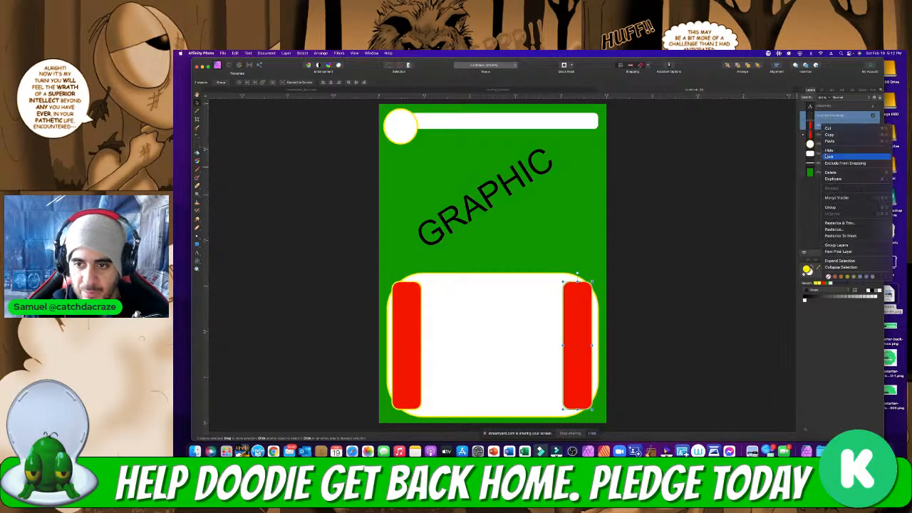
pyautogui.click(831, 207)
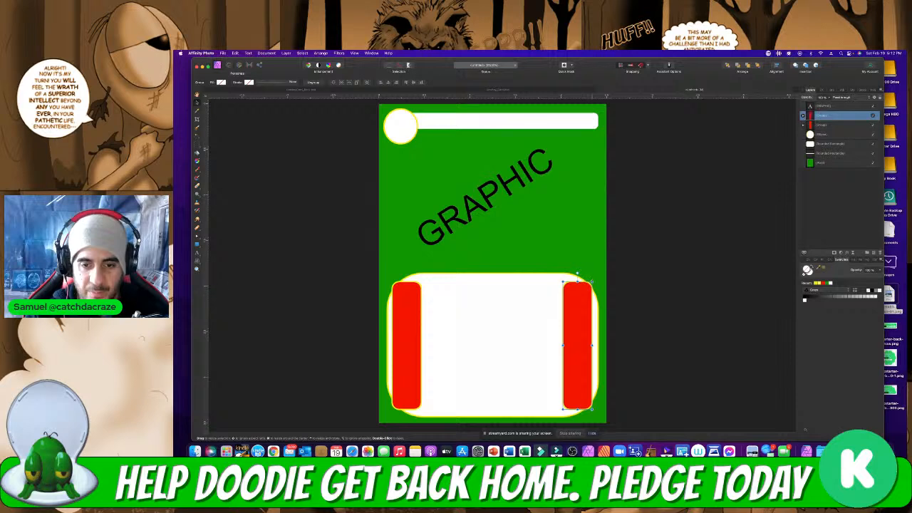
# Shrink the right and left red bar groups slightly at their outer corners to fit inside the rounded panel
pyautogui.moveTo(591, 281); pyautogui.dragTo(590, 289)
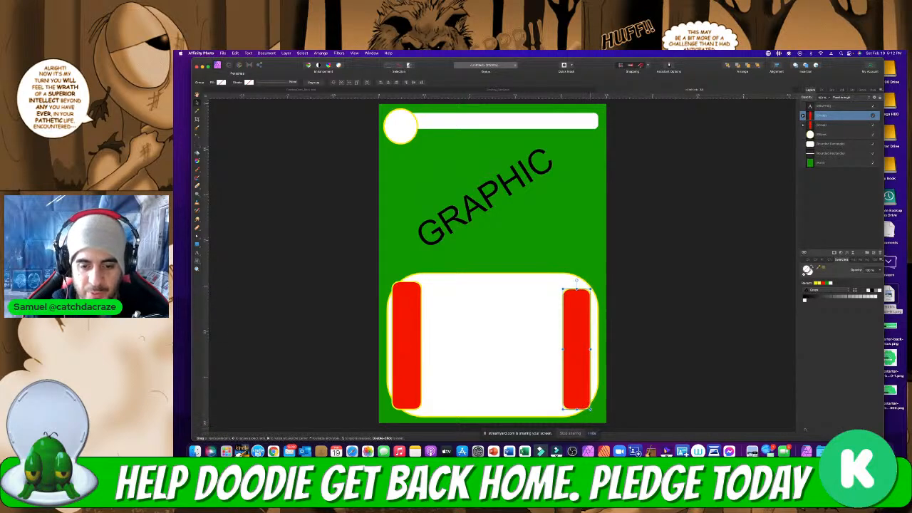
pyautogui.moveTo(590, 409); pyautogui.dragTo(590, 404)
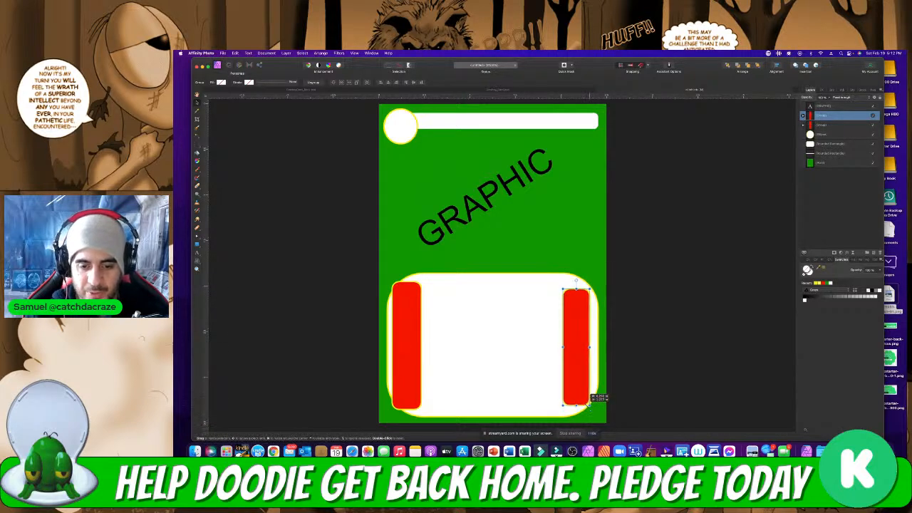
pyautogui.click(405, 291)
pyautogui.moveTo(392, 283); pyautogui.dragTo(394, 287)
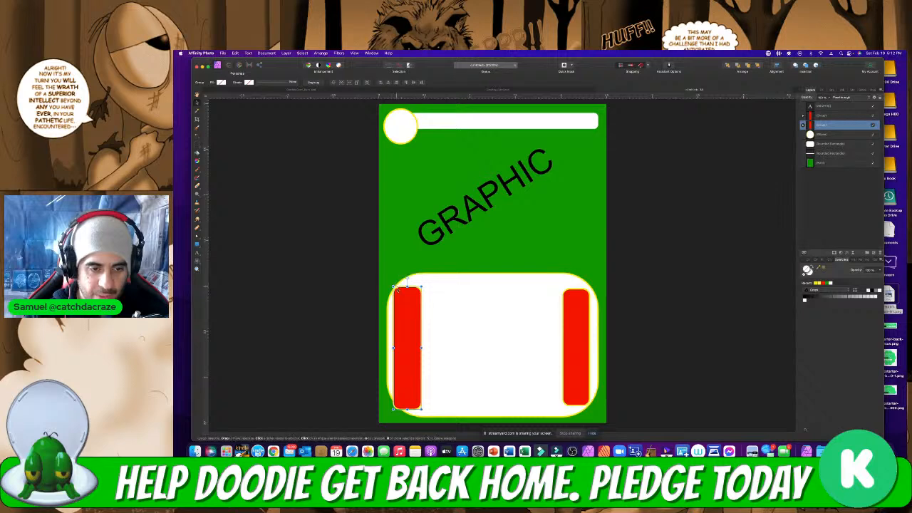
pyautogui.moveTo(394, 410); pyautogui.dragTo(394, 405)
pyautogui.click(584, 312)
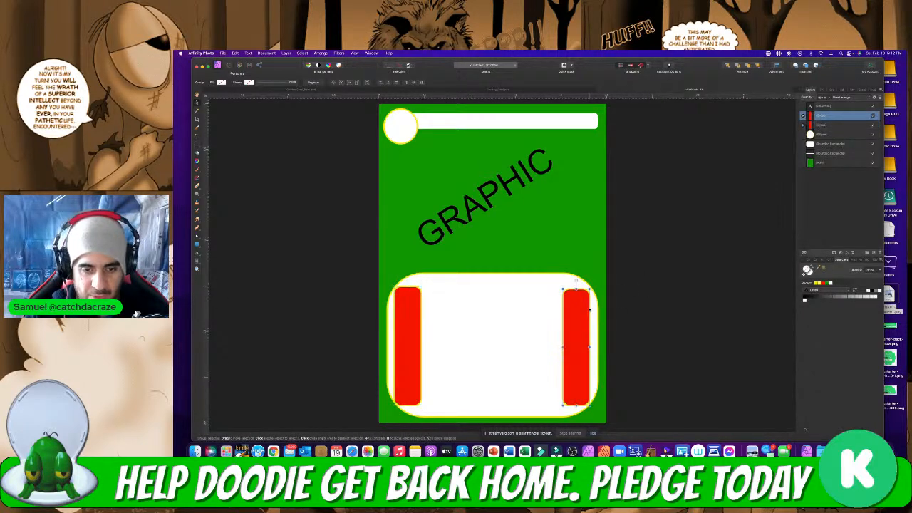
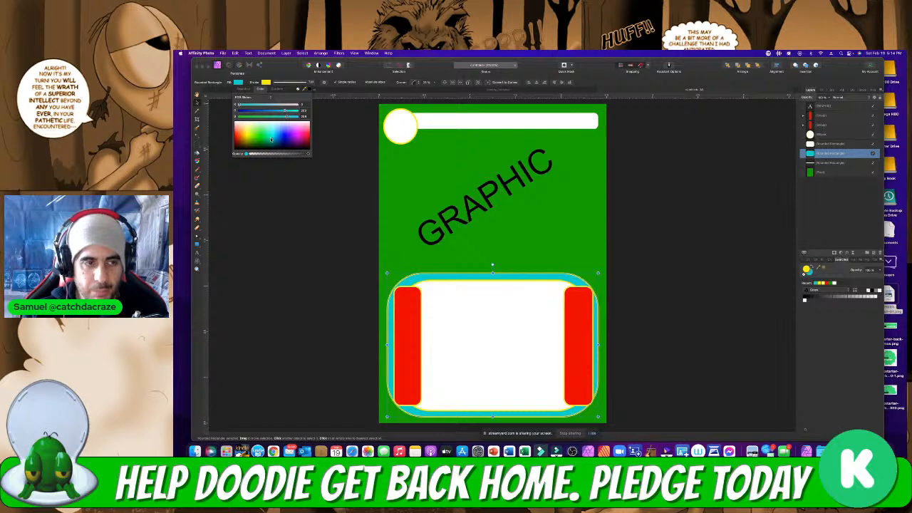
# Fill the outer rounded frame dark purple, and flood-fill the green card background with the same purple after trying yellow
pyautogui.moveTo(253, 144); pyautogui.dragTo(259, 146)
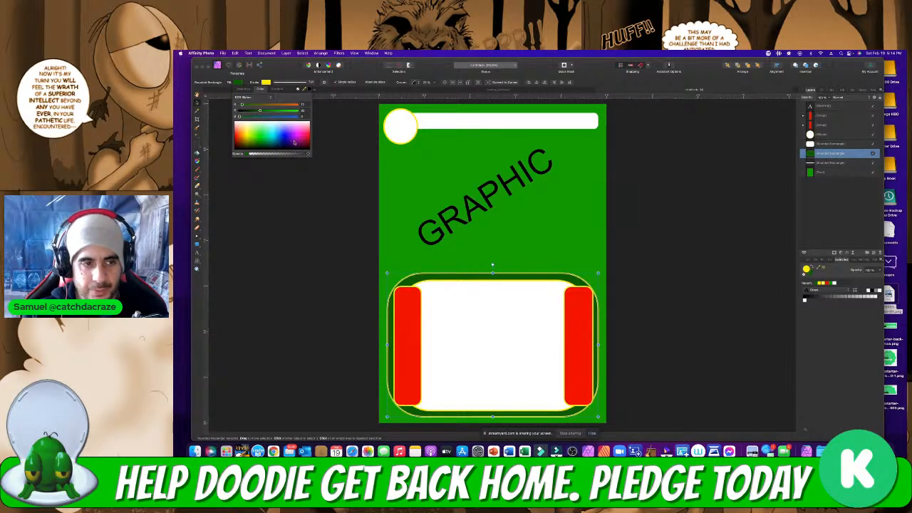
pyautogui.click(293, 143)
pyautogui.click(579, 242)
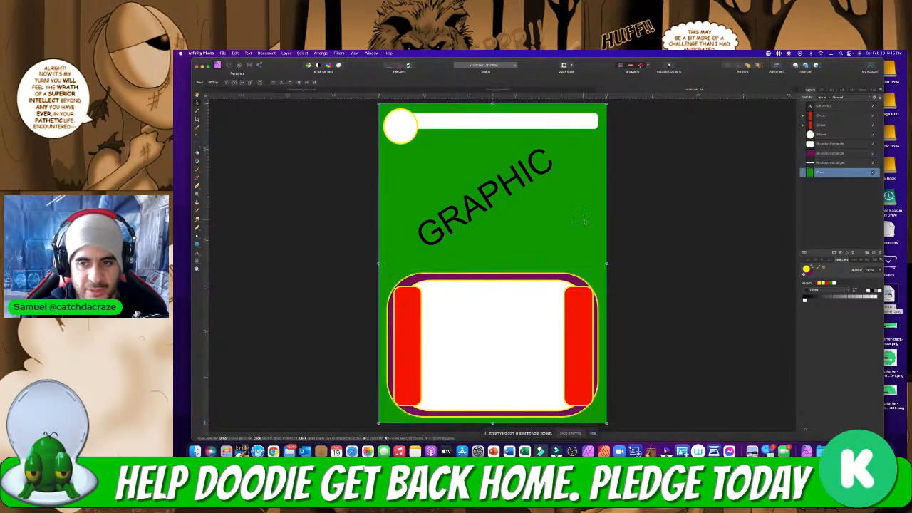
pyautogui.press('g')
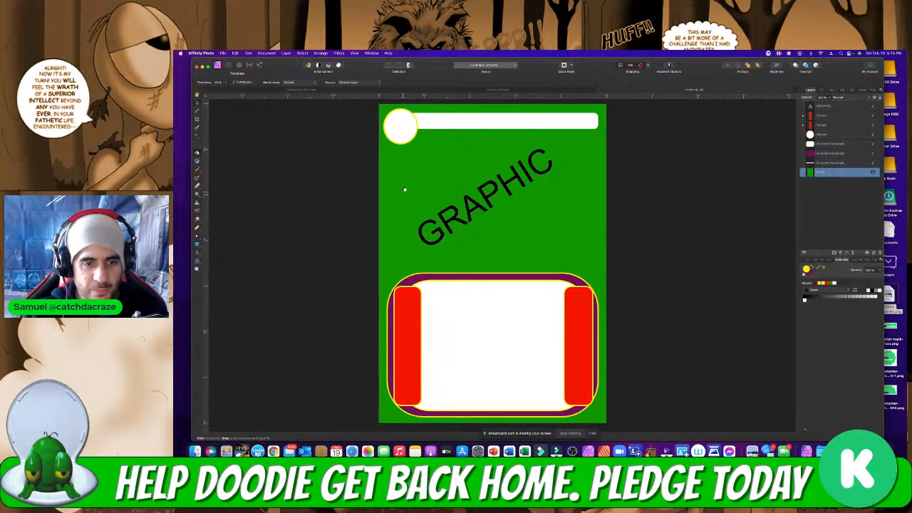
pyautogui.click(401, 193)
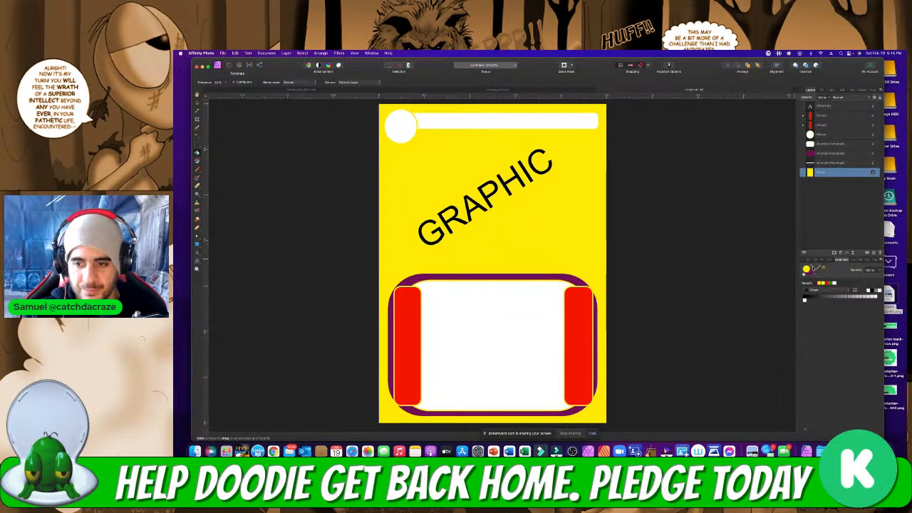
pyautogui.click(592, 216)
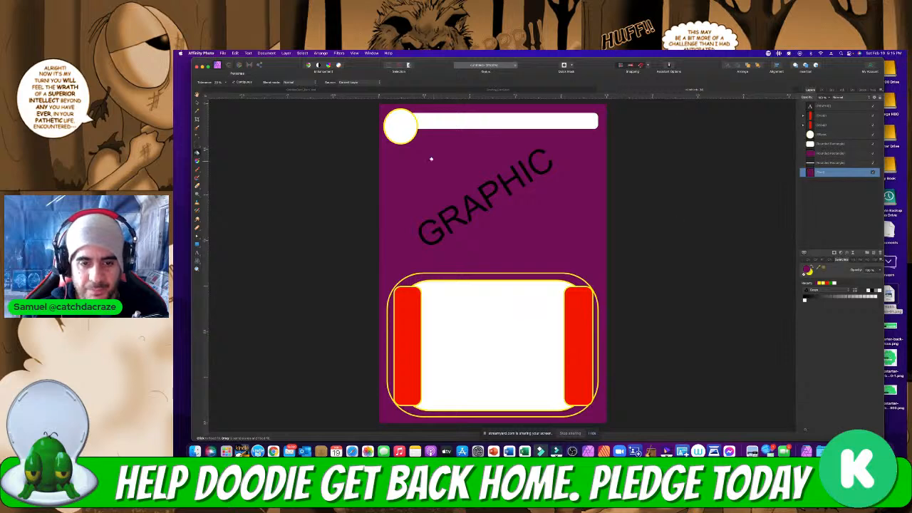
# Recolor the outer rounded frame with a light purple fill and a magenta outline
pyautogui.press('v')
pyautogui.click(434, 282)
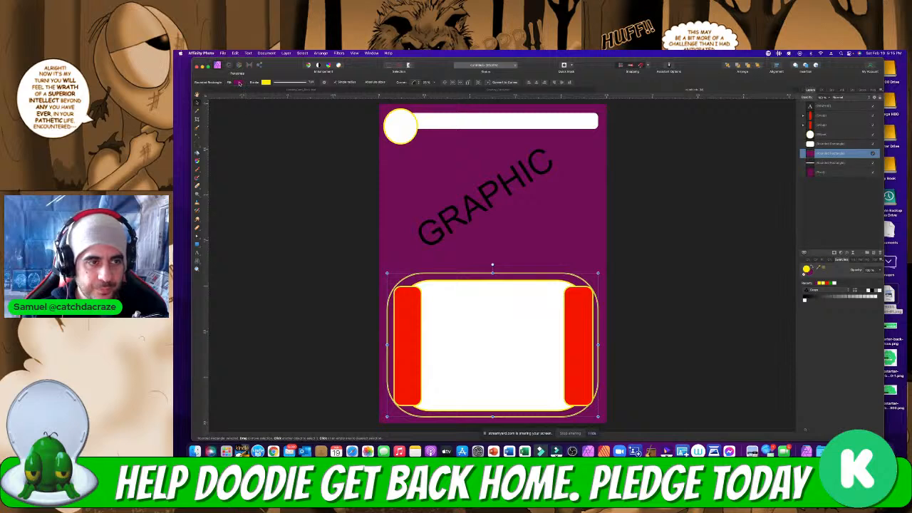
pyautogui.click(238, 82)
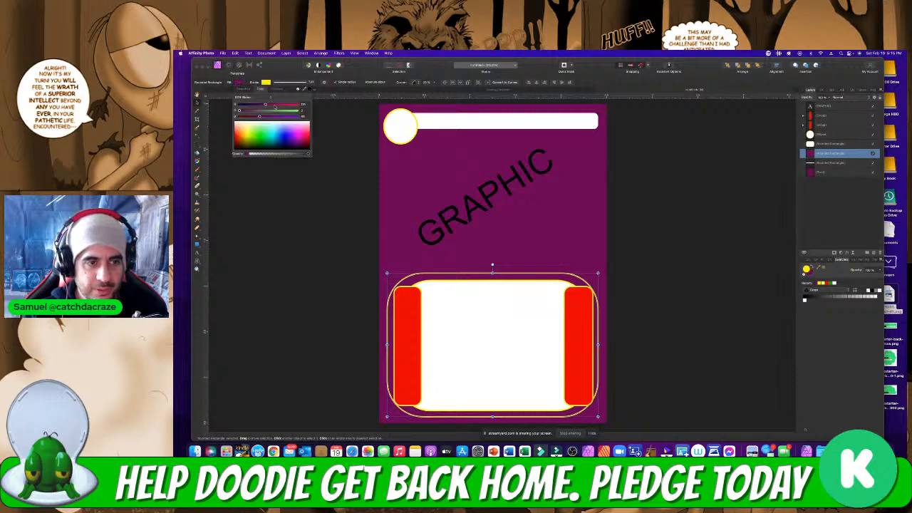
pyautogui.click(298, 134)
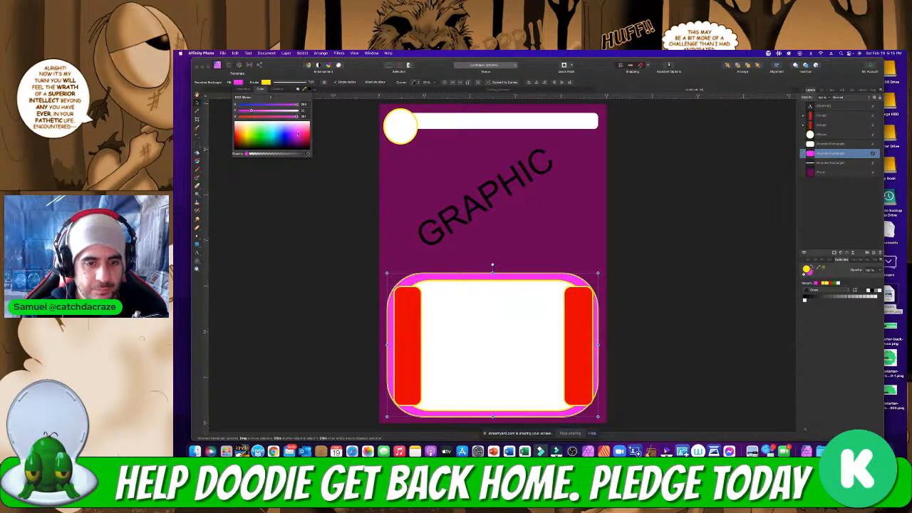
pyautogui.moveTo(297, 134); pyautogui.dragTo(292, 133)
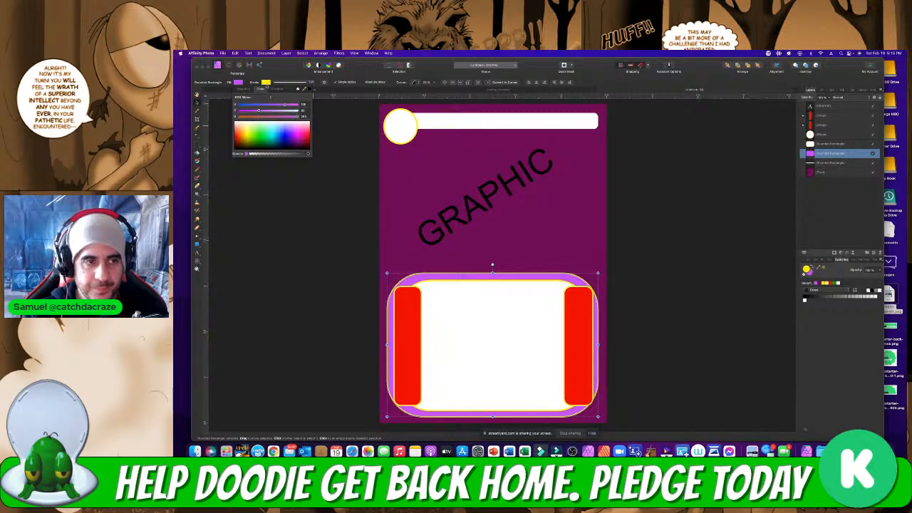
pyautogui.click(266, 83)
pyautogui.click(327, 136)
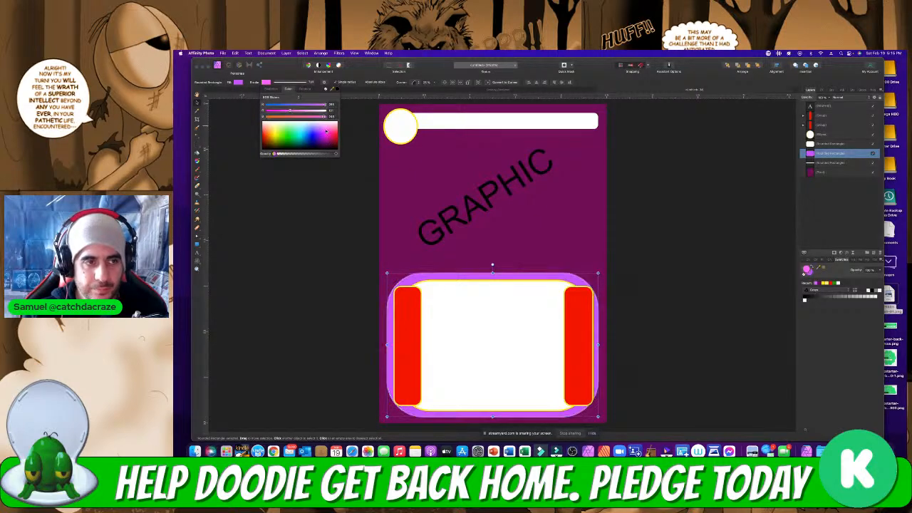
pyautogui.moveTo(323, 132); pyautogui.dragTo(326, 135)
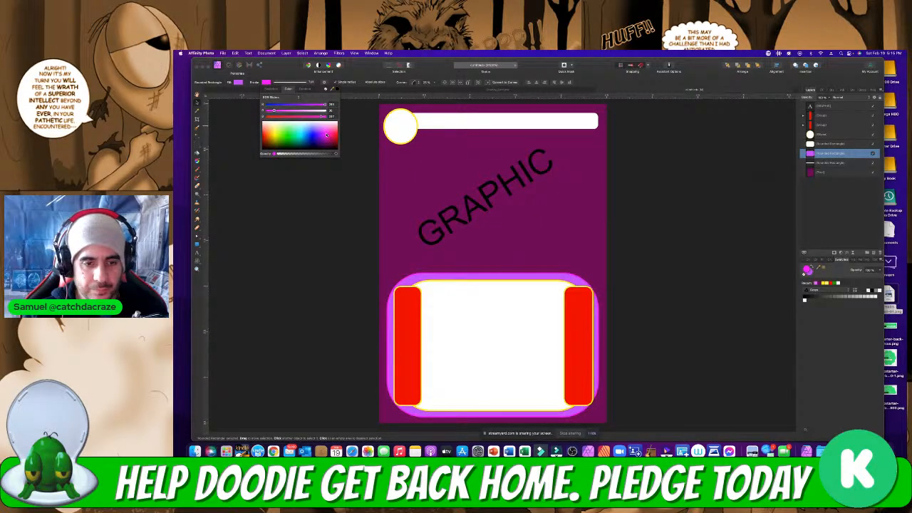
# Replace the white rounded panel with a duplicate of the purple frame, shrunk inside the original on all sides and filled white
pyautogui.click(468, 282)
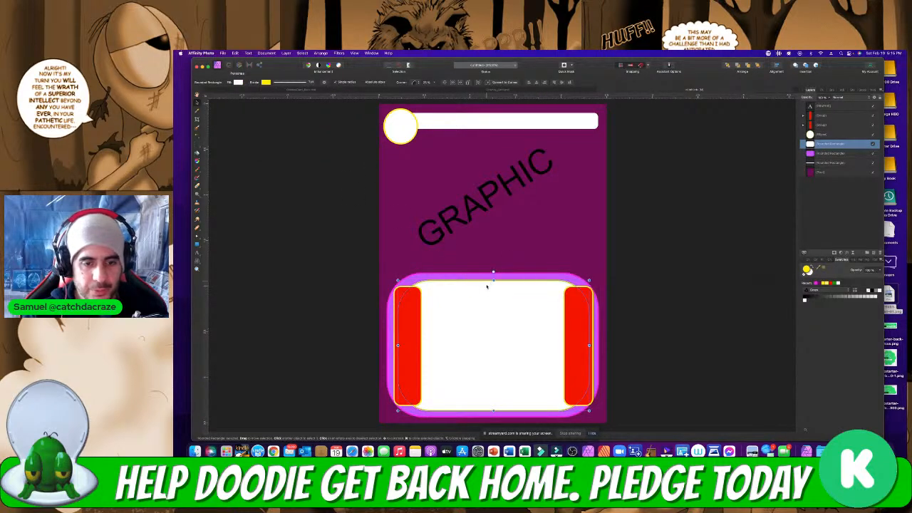
pyautogui.press('Delete')
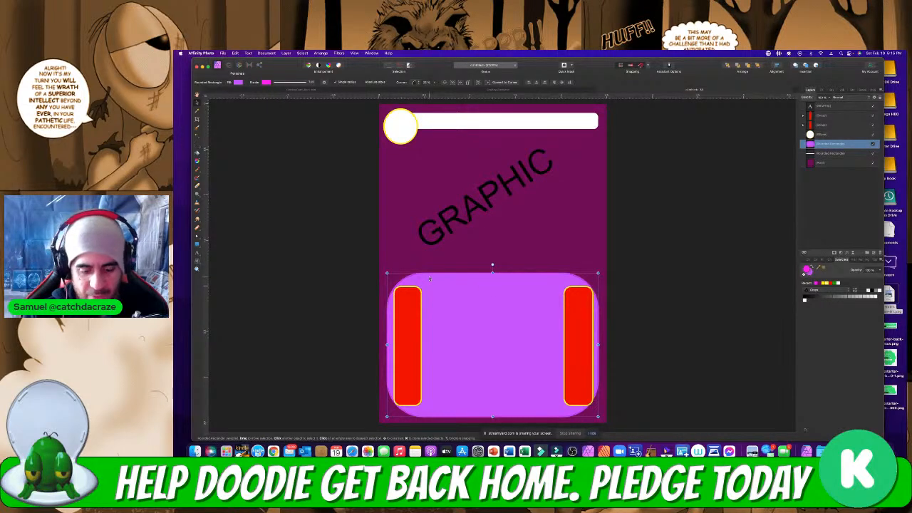
pyautogui.press('super+z')
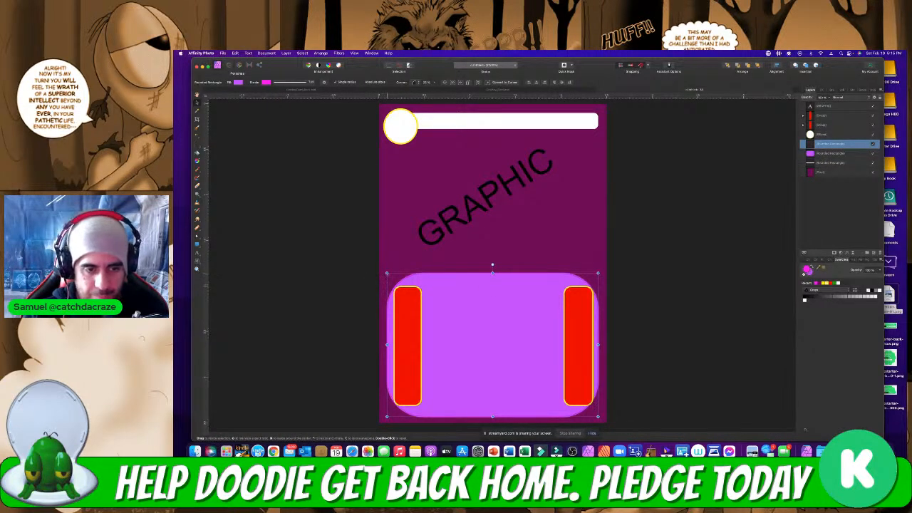
pyautogui.moveTo(388, 274); pyautogui.dragTo(398, 281)
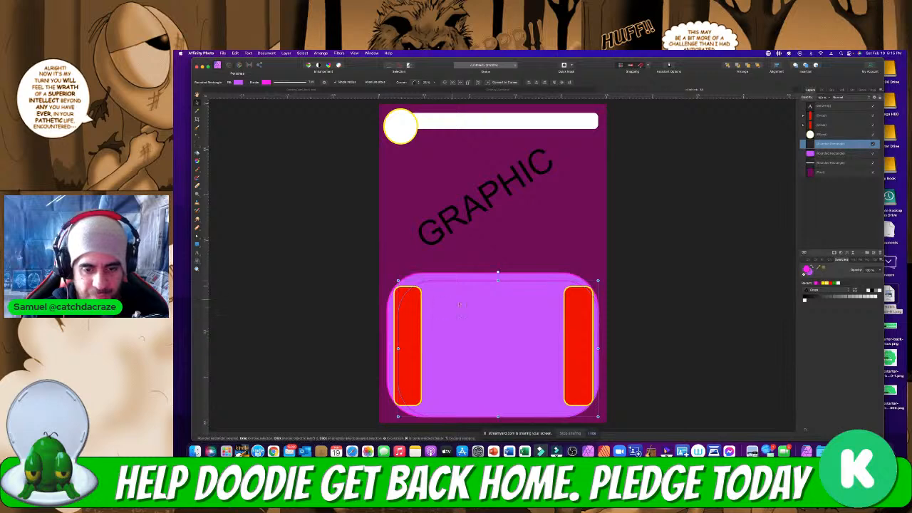
pyautogui.moveTo(598, 416); pyautogui.dragTo(588, 409)
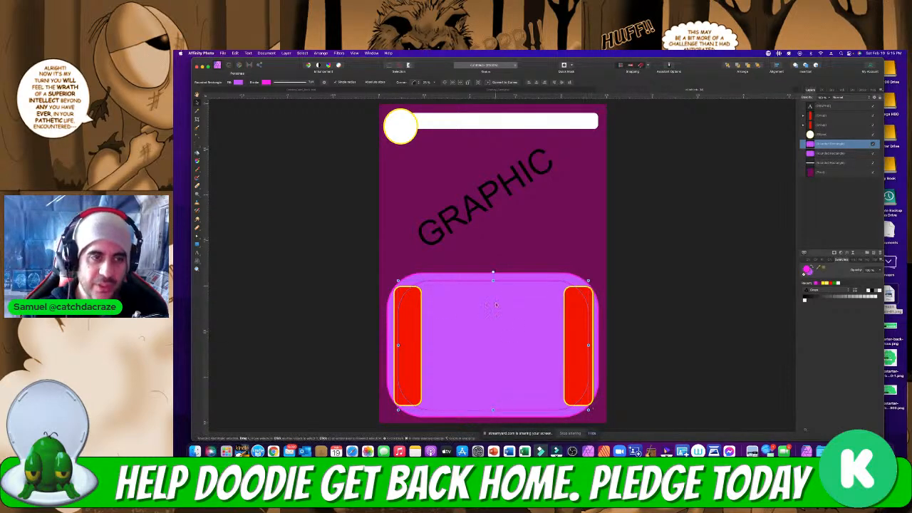
pyautogui.click(238, 83)
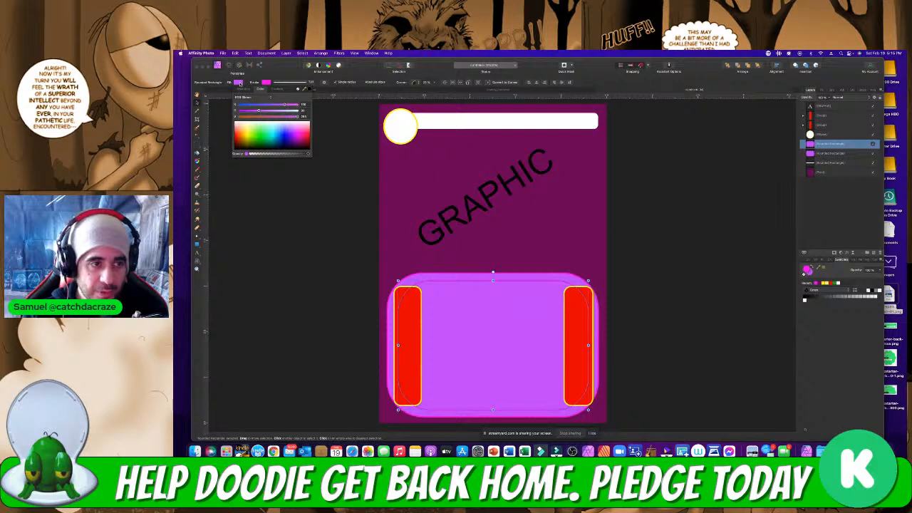
pyautogui.click(240, 126)
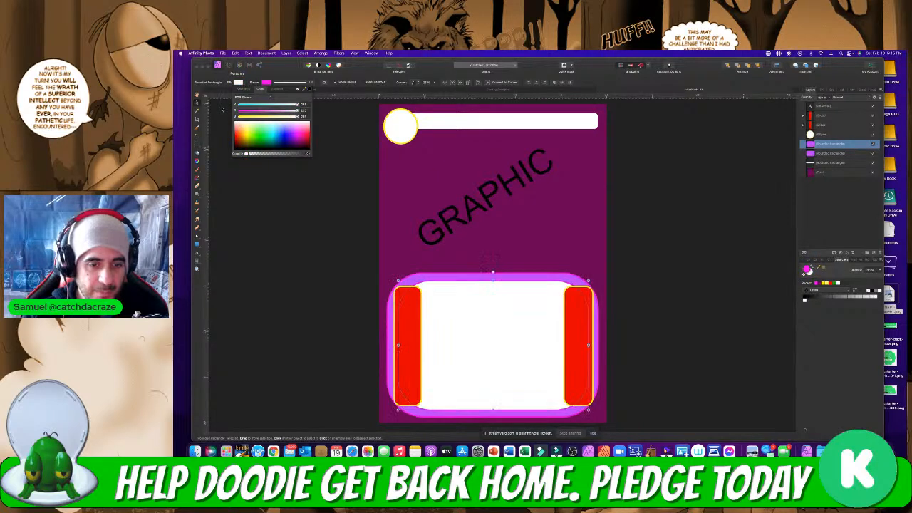
pyautogui.click(609, 175)
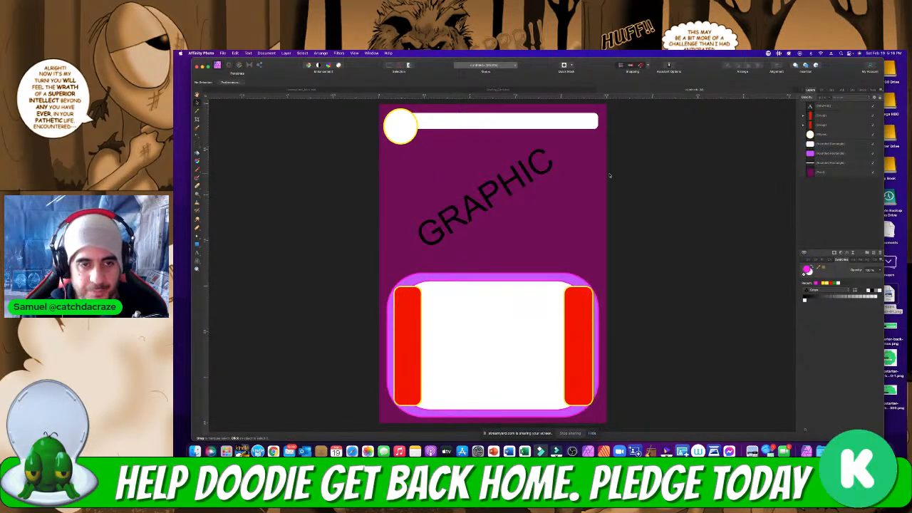
# Change the GRAPHIC text color to white
pyautogui.click(511, 183)
pyautogui.click(318, 82)
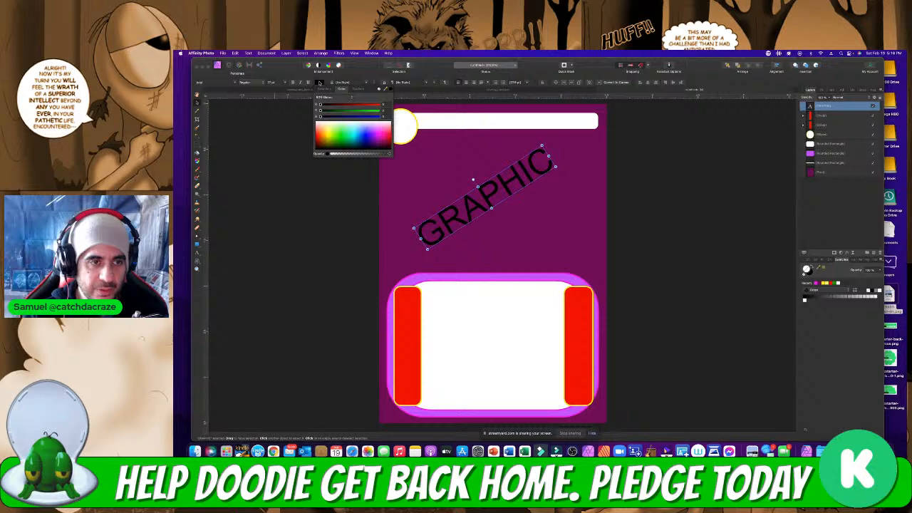
pyautogui.click(333, 130)
pyautogui.click(271, 123)
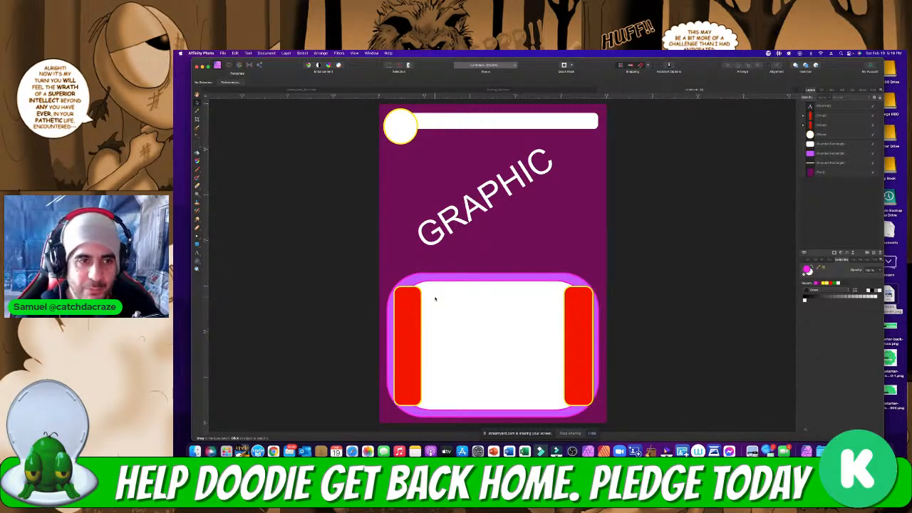
# Check the Cowboy Doodie reference card, and lower the left red bar's top to just over half of its yellow outline's height
pyautogui.click(311, 91)
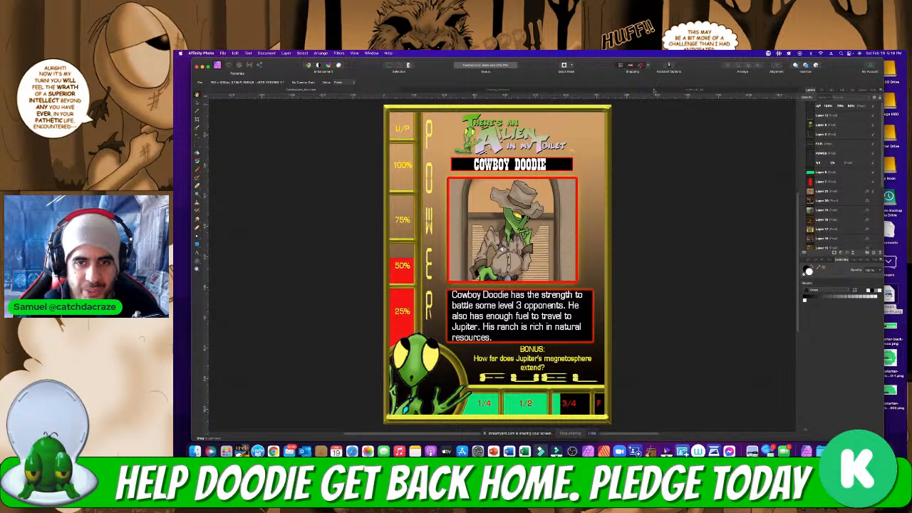
pyautogui.click(653, 91)
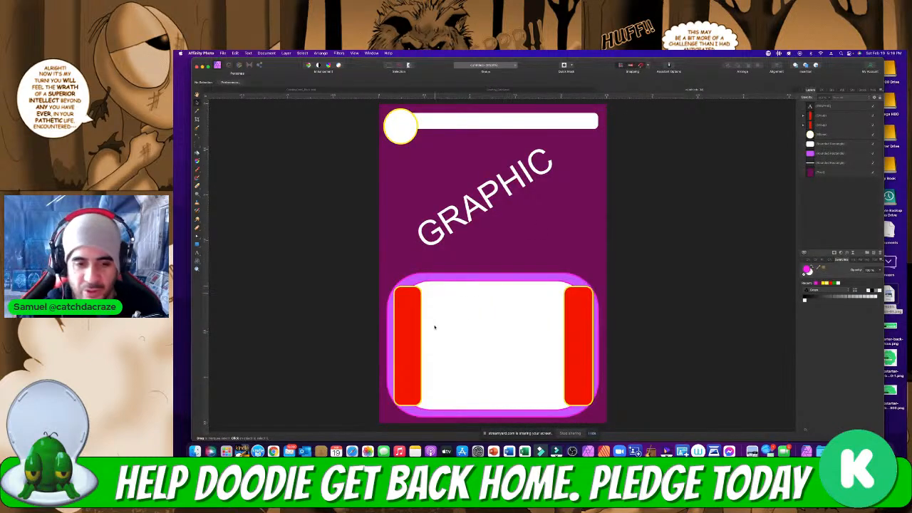
pyautogui.click(402, 309)
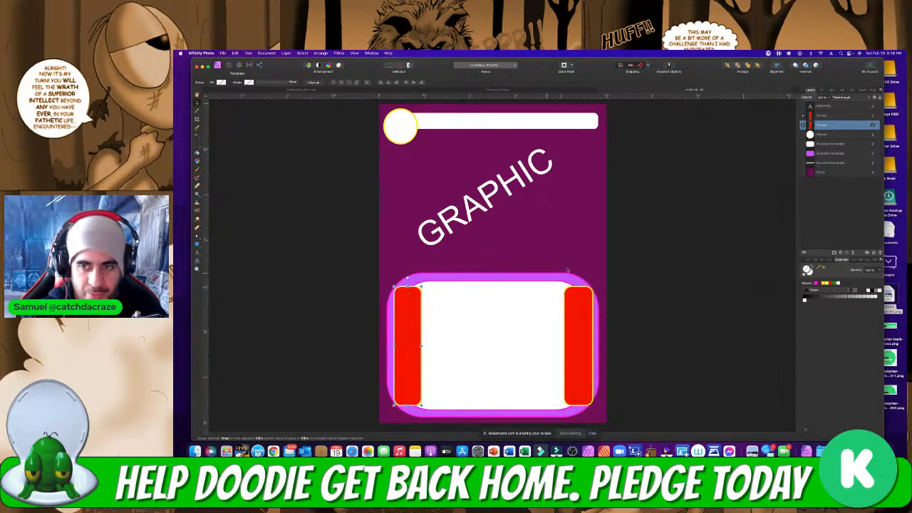
pyautogui.click(803, 124)
pyautogui.click(830, 144)
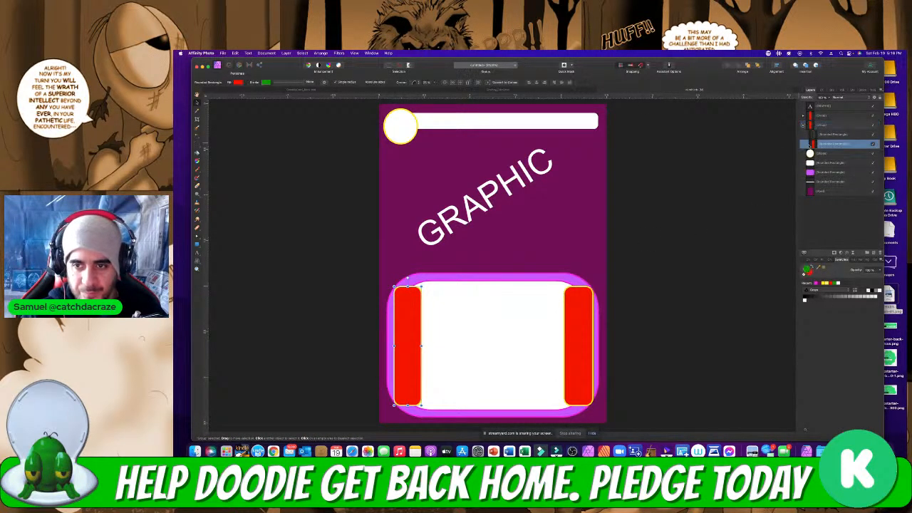
pyautogui.moveTo(407, 286); pyautogui.dragTo(407, 339)
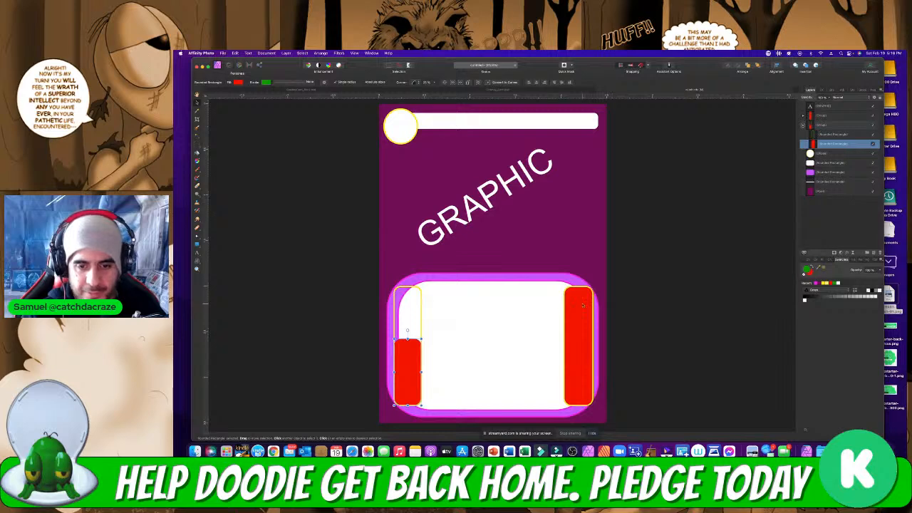
# Lower the top of the right red bar to about four-fifths of its yellow outline's height
pyautogui.click(582, 305)
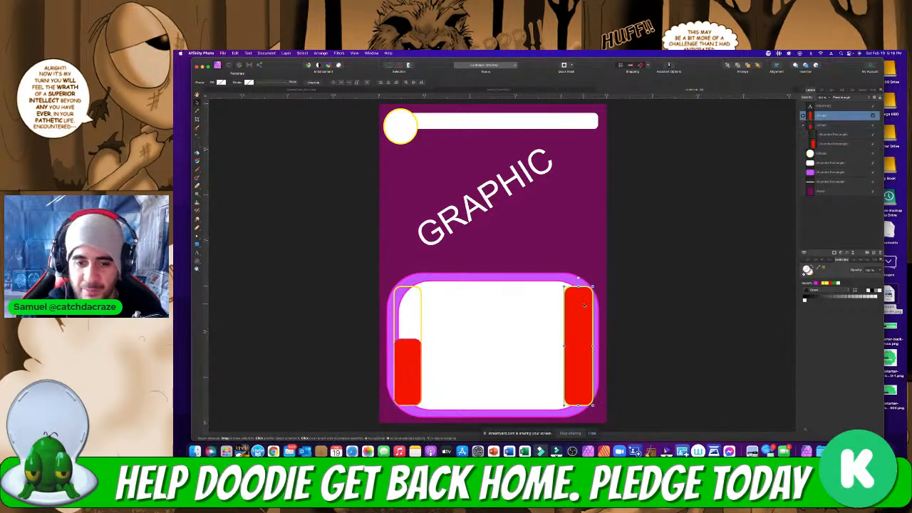
pyautogui.click(804, 115)
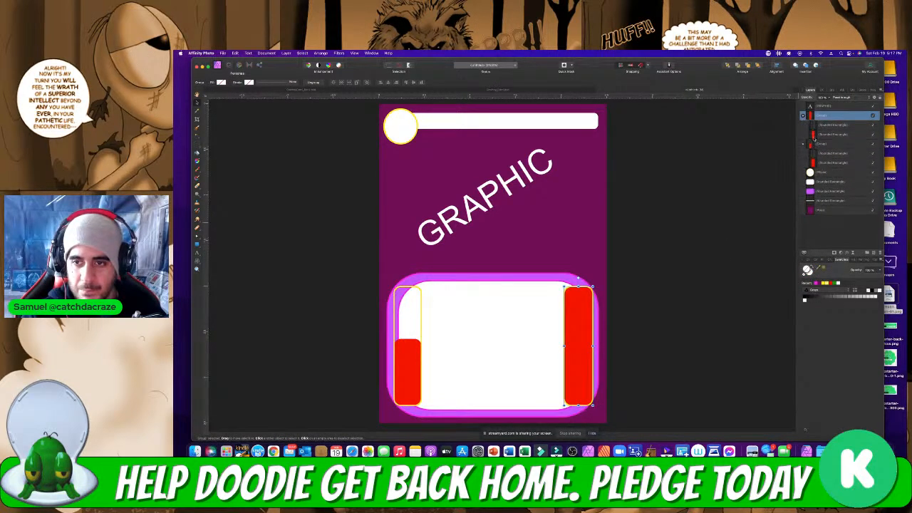
pyautogui.click(816, 134)
pyautogui.moveTo(578, 286); pyautogui.dragTo(583, 303)
pyautogui.click(674, 297)
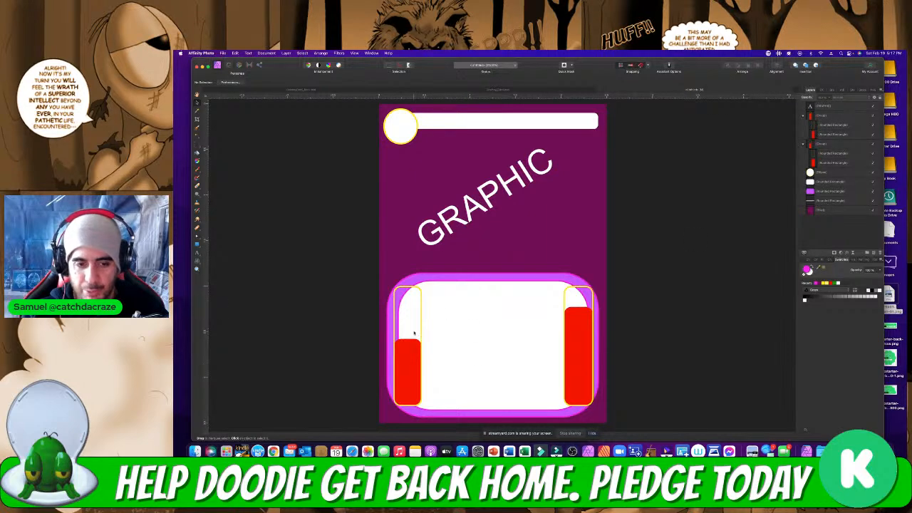
# Add the text "BONUS:" in 8 pt black at the white panel's upper left, just beside the left meter
pyautogui.press('t')
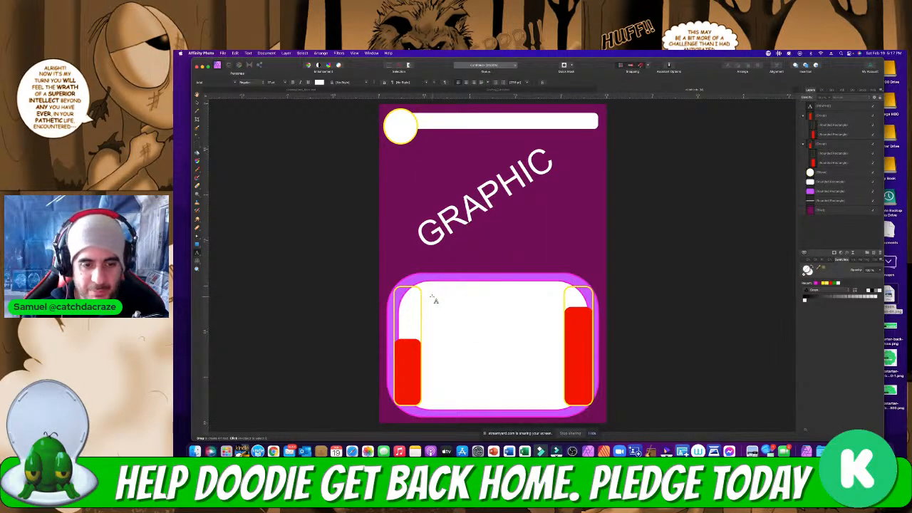
pyautogui.click(433, 298)
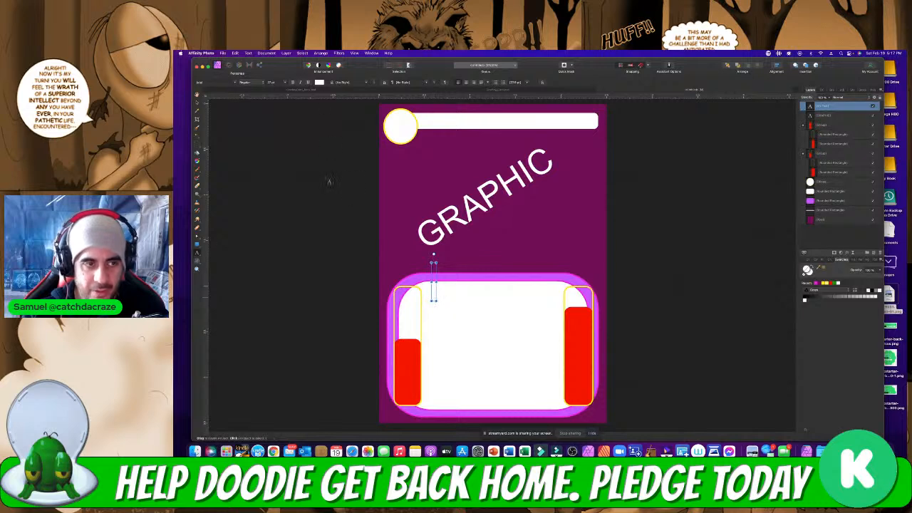
pyautogui.click(275, 82)
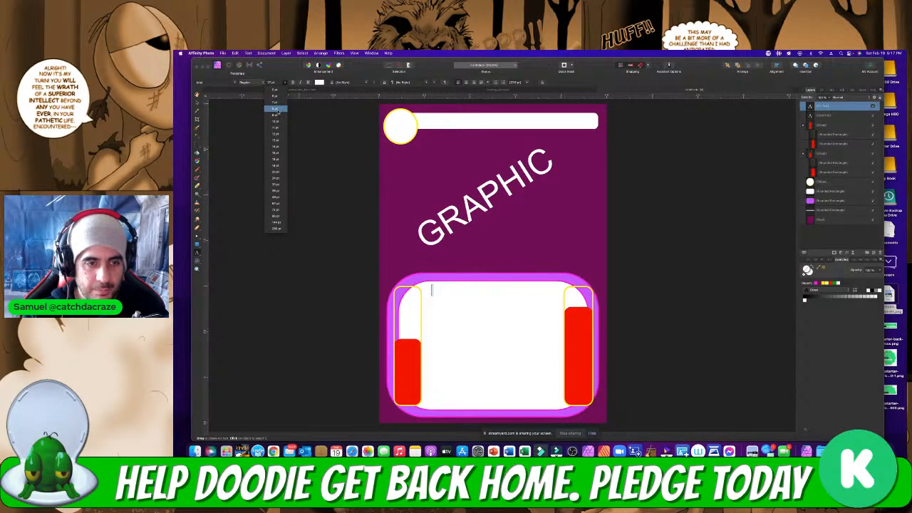
pyautogui.click(278, 109)
pyautogui.click(319, 82)
pyautogui.click(323, 141)
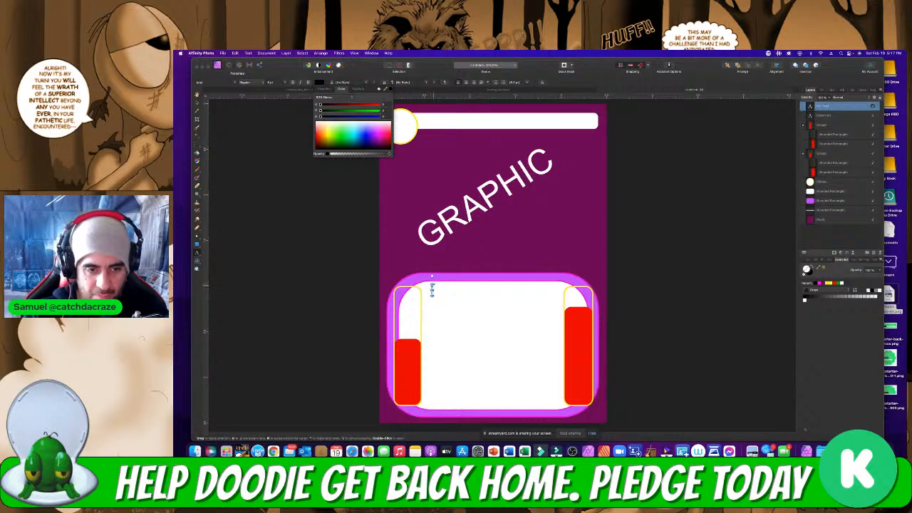
pyautogui.press('Escape')
pyautogui.write('BONUS:')
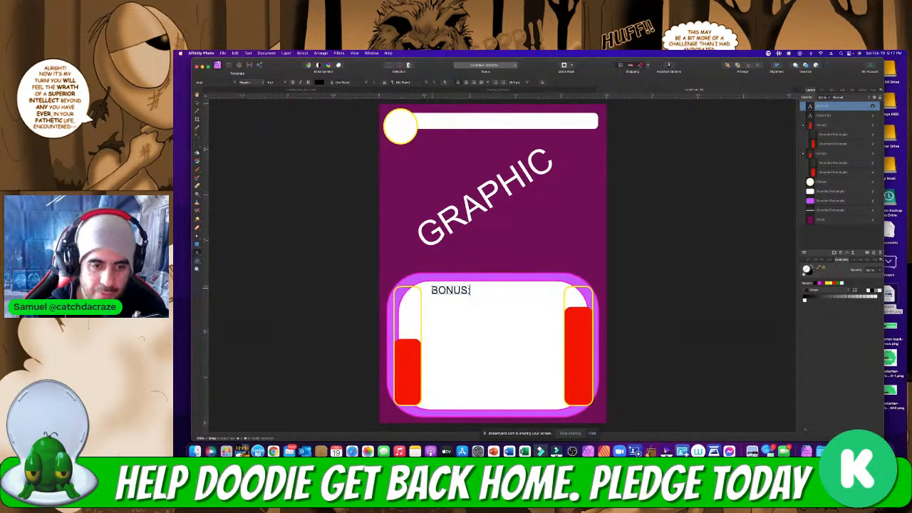
pyautogui.write('!')
pyautogui.press('Escape')
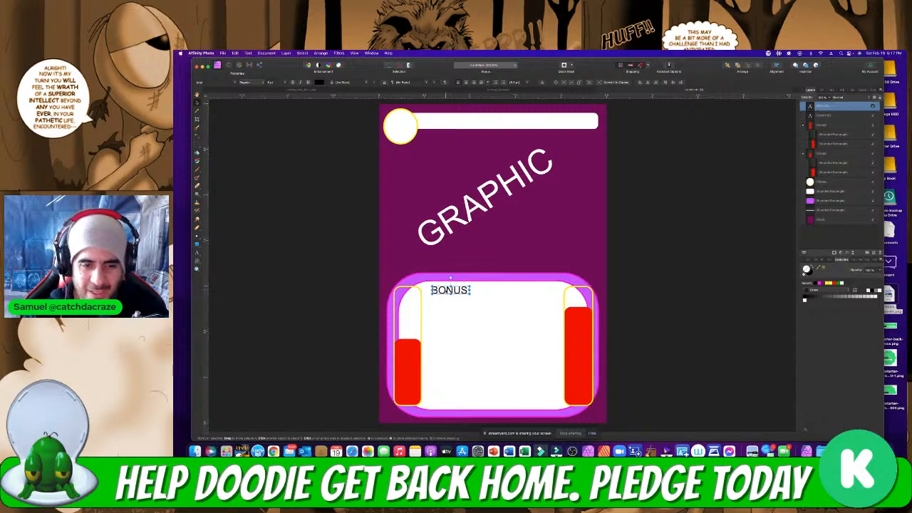
pyautogui.moveTo(453, 300); pyautogui.dragTo(447, 300)
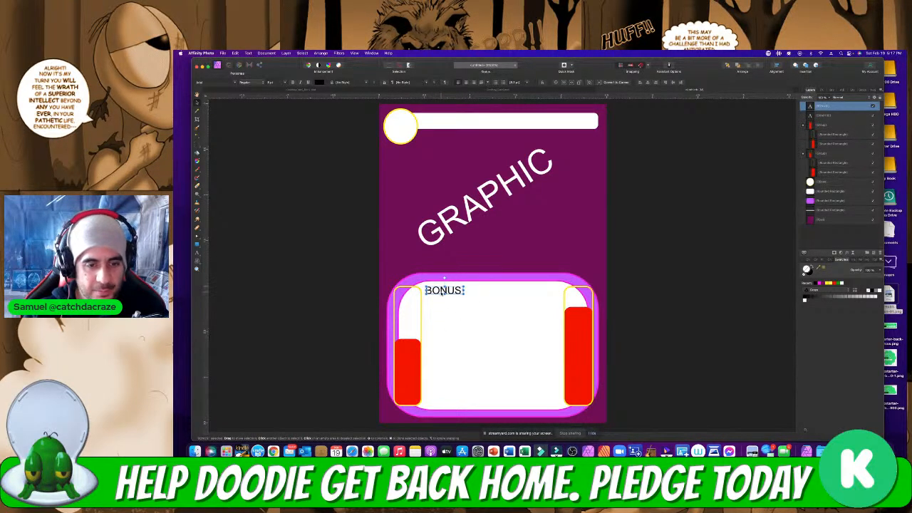
# Duplicate the BONUS label a short distance below the original and change the copy's text to "PLAY:"
pyautogui.press('super+j')
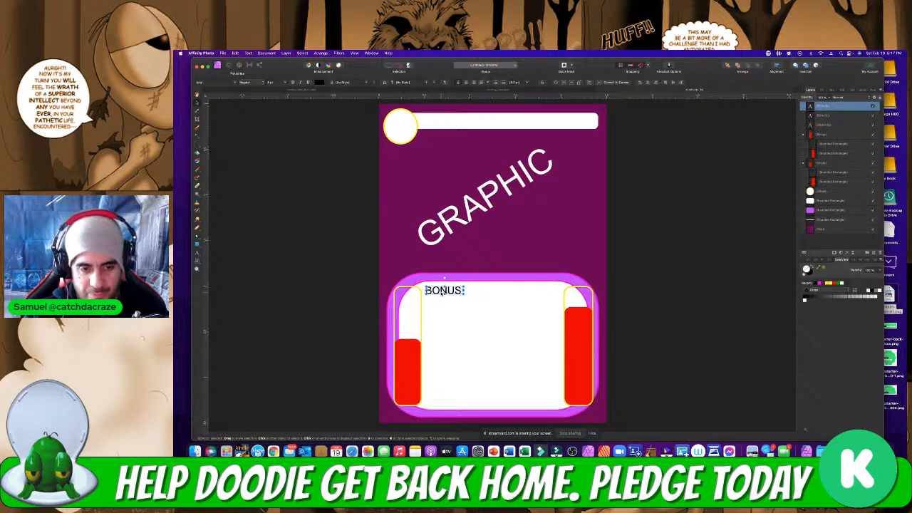
pyautogui.moveTo(443, 293); pyautogui.dragTo(444, 323)
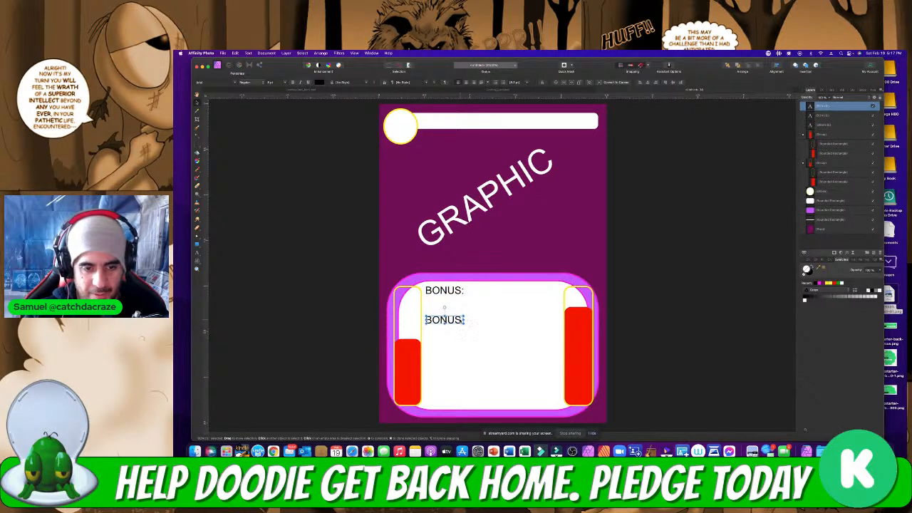
pyautogui.doubleClick(456, 319)
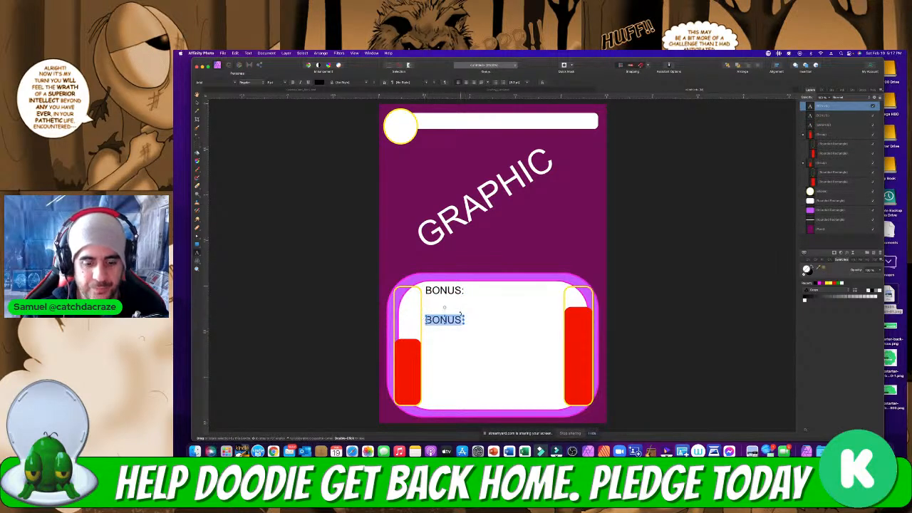
pyautogui.write('PLAY!')
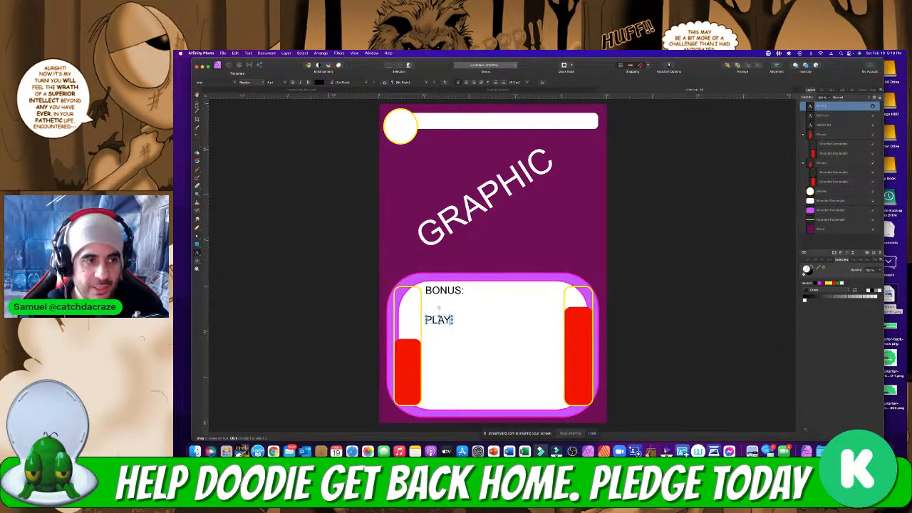
# Enlarge the slanted GRAPHIC text slightly so it spans more of the purple graphic area
pyautogui.click(197, 101)
pyautogui.click(304, 151)
pyautogui.click(487, 202)
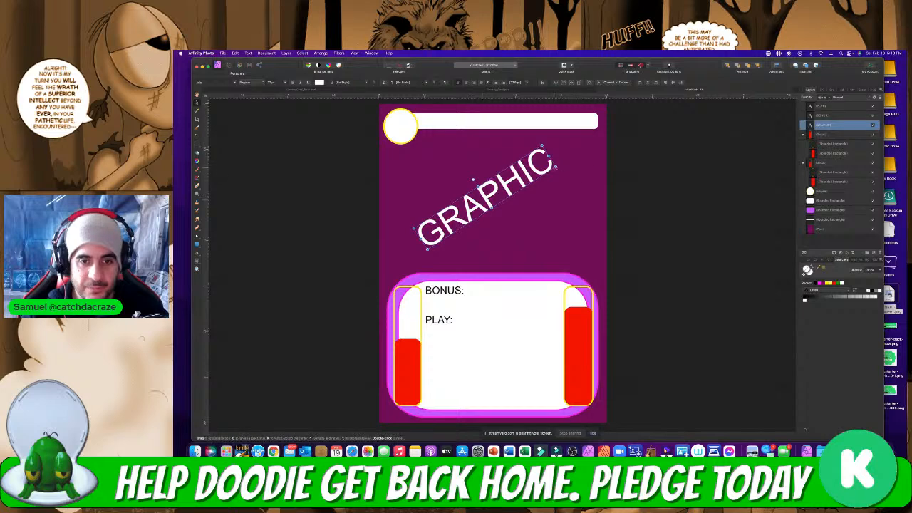
pyautogui.moveTo(556, 166); pyautogui.dragTo(566, 162)
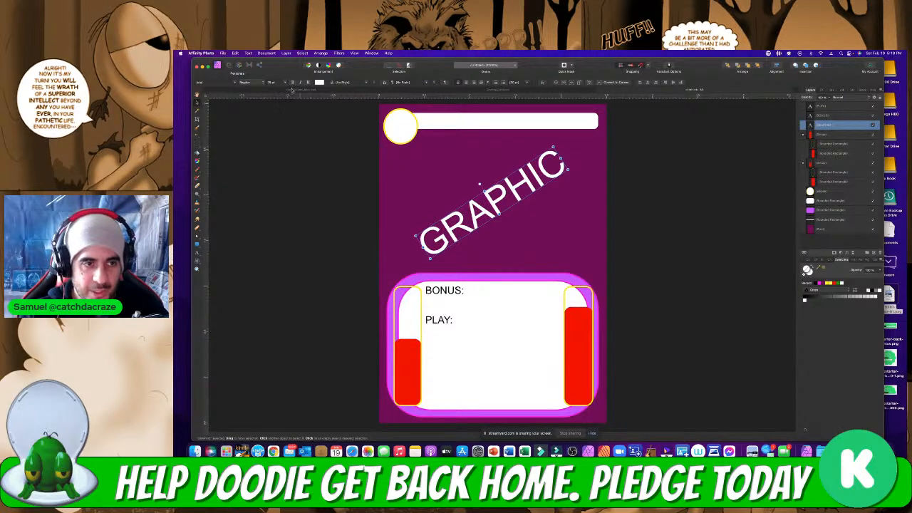
# Check the back of the Cowboy Doodie reference card, and underline the template's BONUS: and PLAY: labels
pyautogui.click(310, 90)
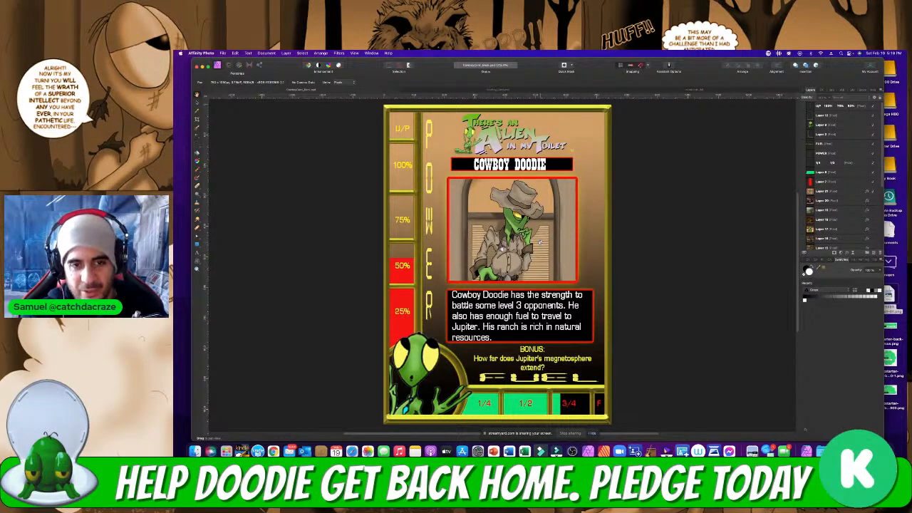
pyautogui.click(689, 90)
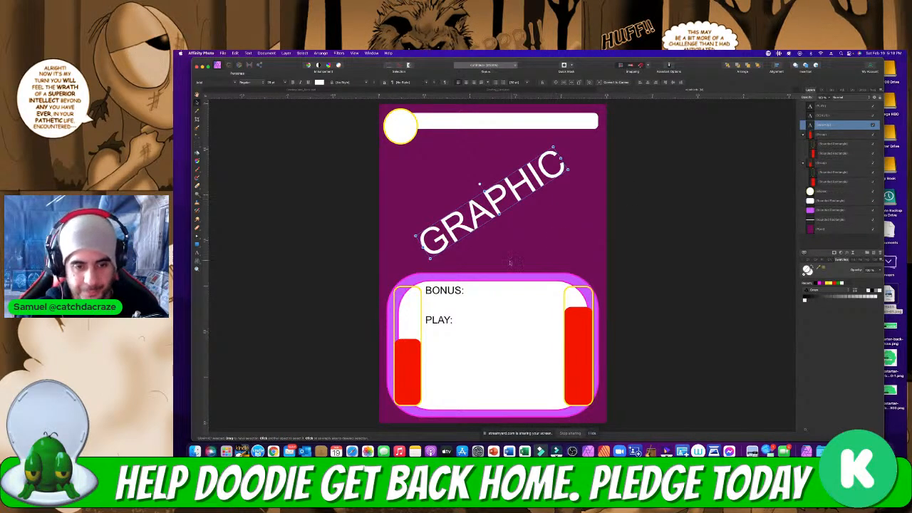
pyautogui.click(450, 291)
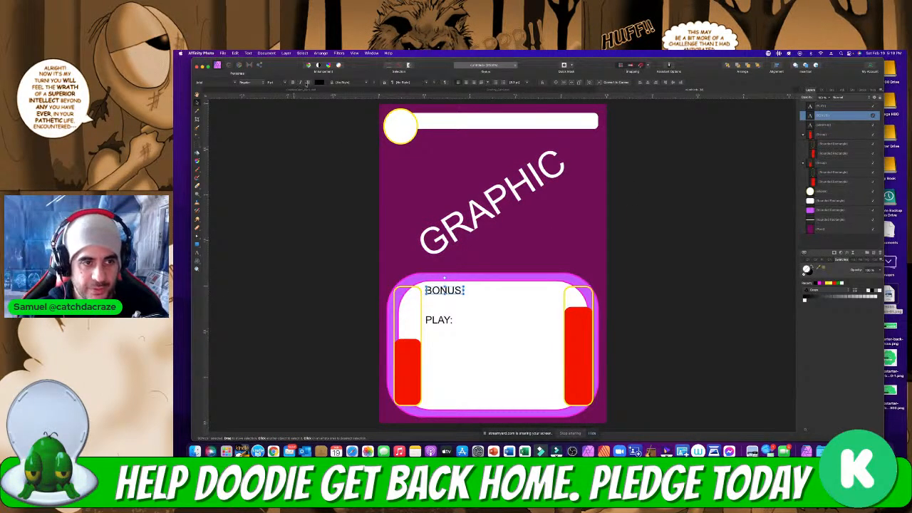
pyautogui.click(307, 83)
pyautogui.click(446, 320)
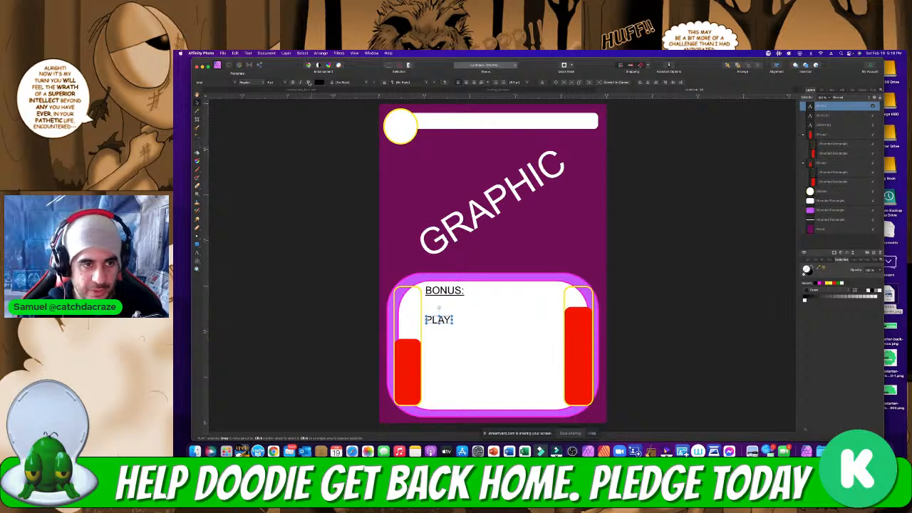
pyautogui.click(309, 83)
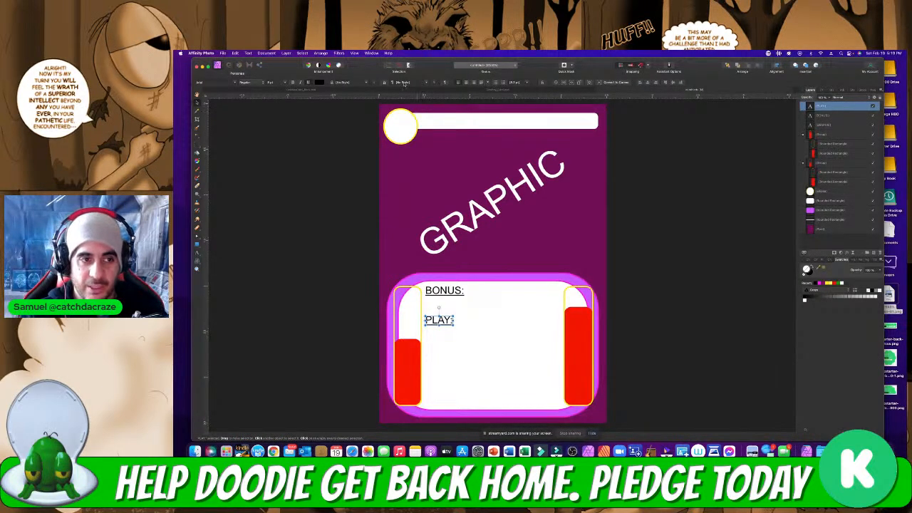
# Compare the front and back of the Cowboy Doodie reference card, examining title, artwork, meters and text placement, and return to the template
pyautogui.click(331, 91)
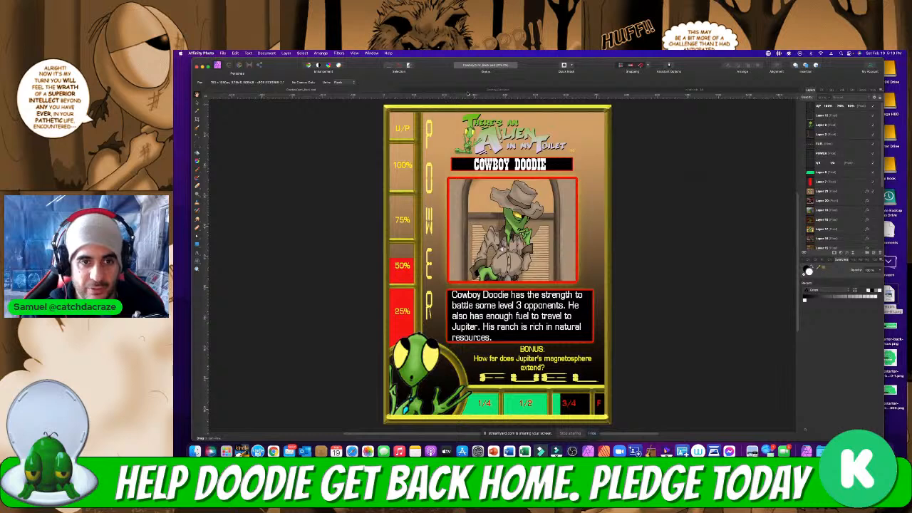
pyautogui.click(468, 91)
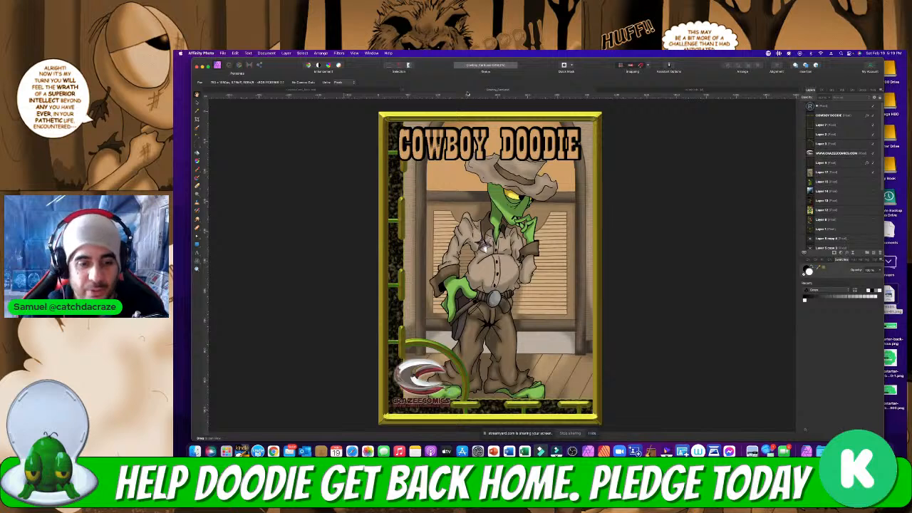
pyautogui.click(333, 91)
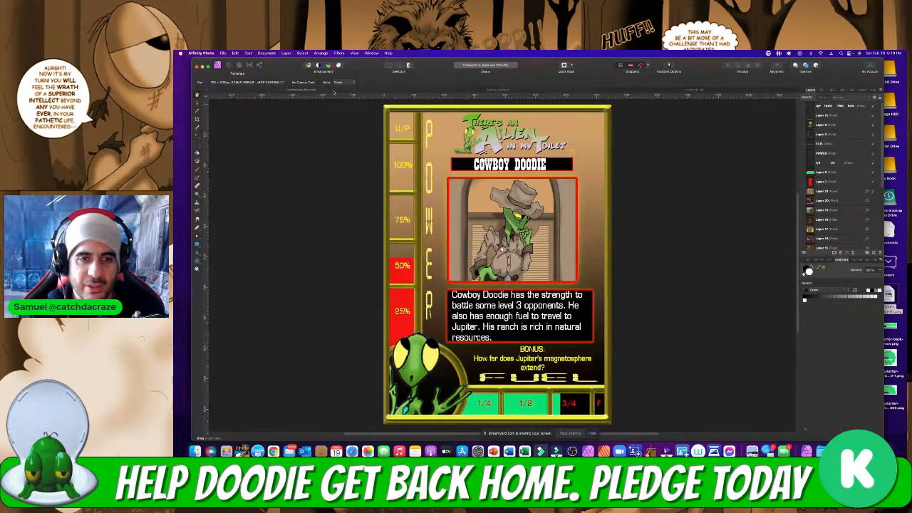
pyautogui.click(464, 91)
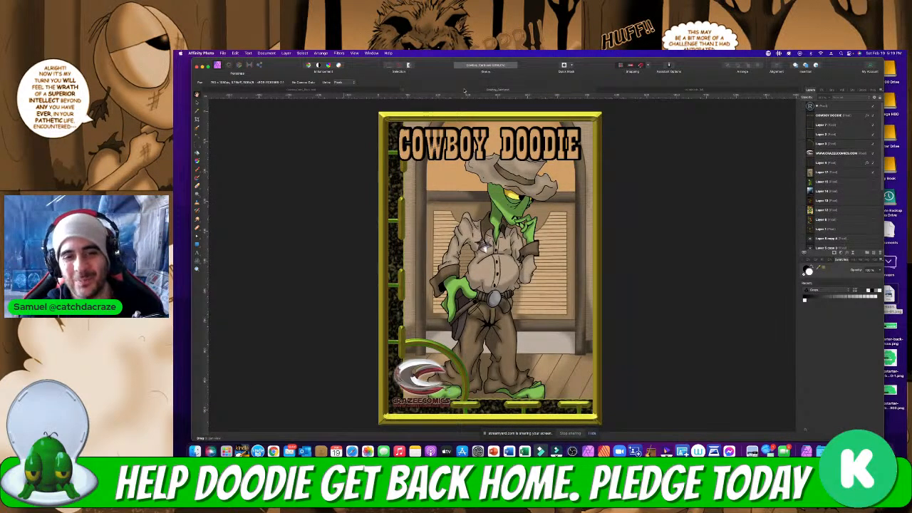
pyautogui.click(358, 91)
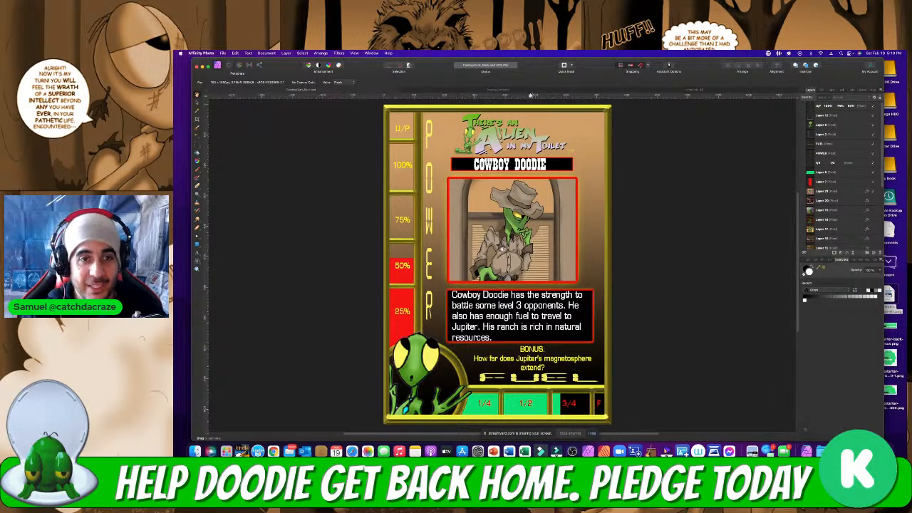
pyautogui.click(509, 92)
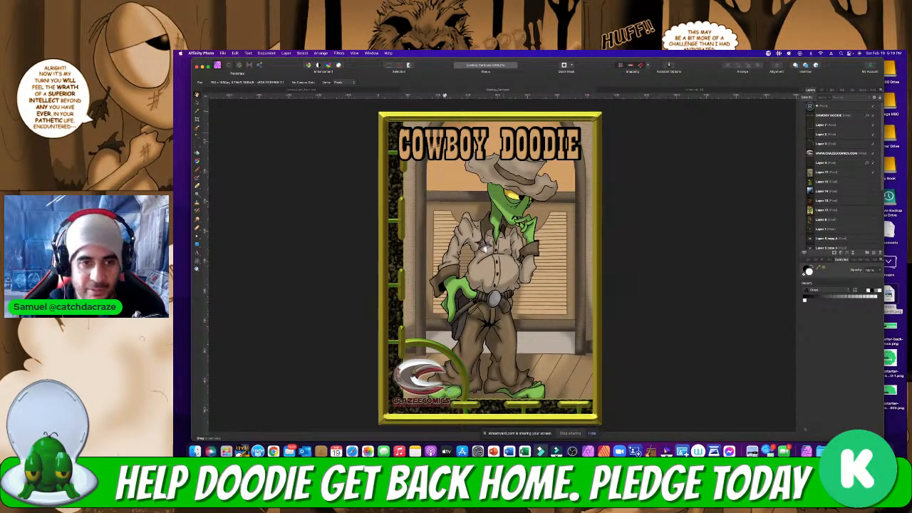
pyautogui.click(337, 90)
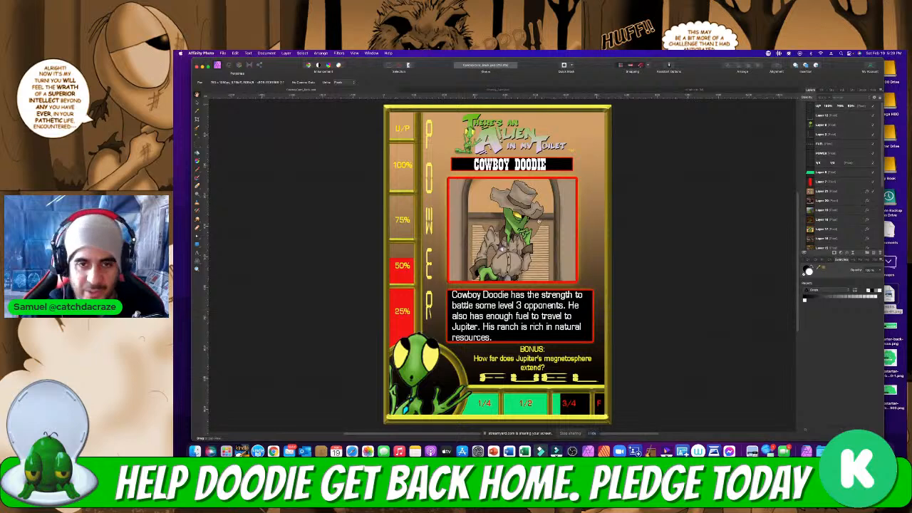
pyautogui.click(678, 89)
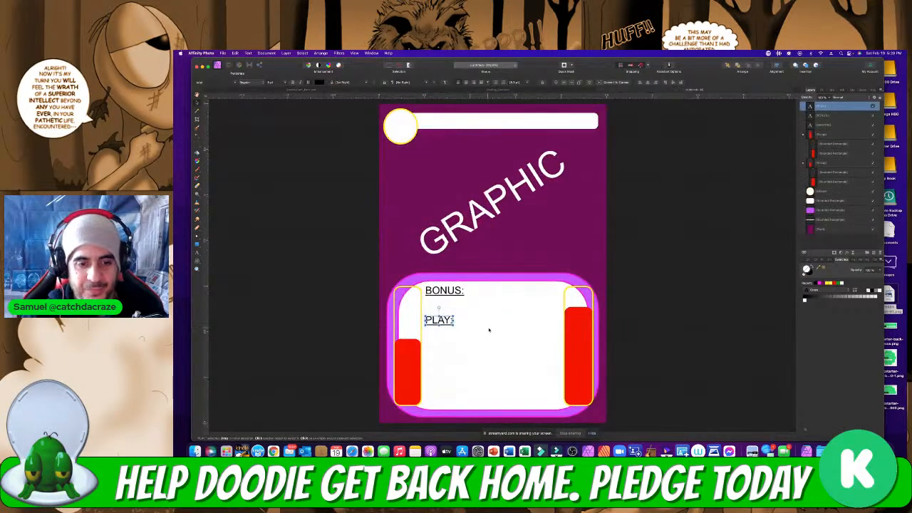
# Add the text "NAME OF CHARACTER" in the purple graphic area just below the title bar
pyautogui.click(635, 202)
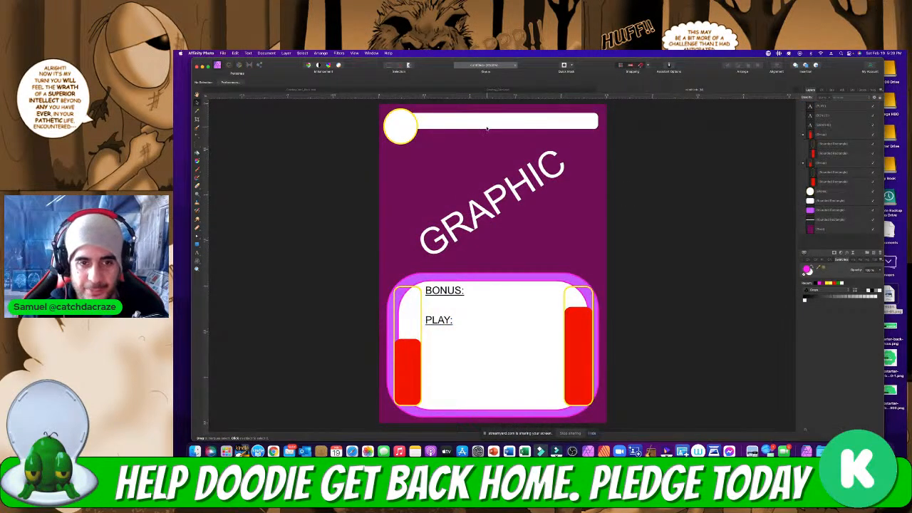
pyautogui.click(462, 121)
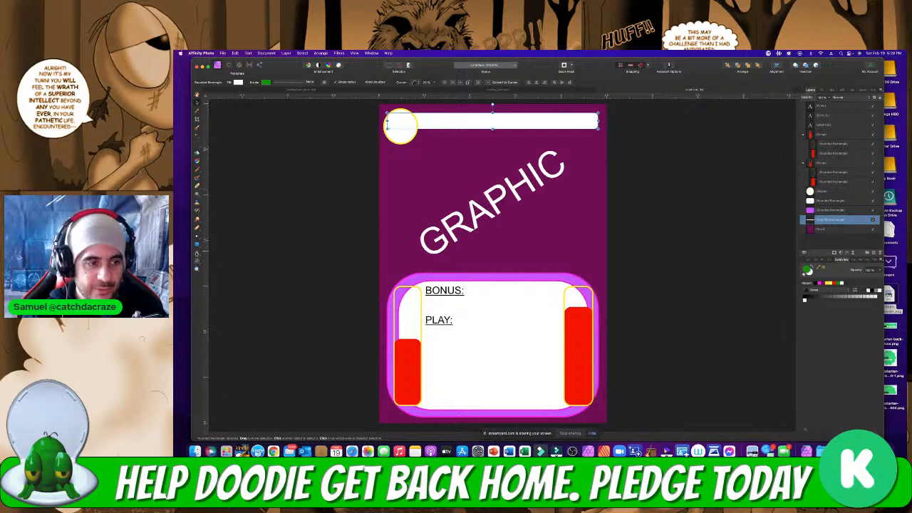
pyautogui.press('t')
pyautogui.click(435, 168)
pyautogui.write('NAME')
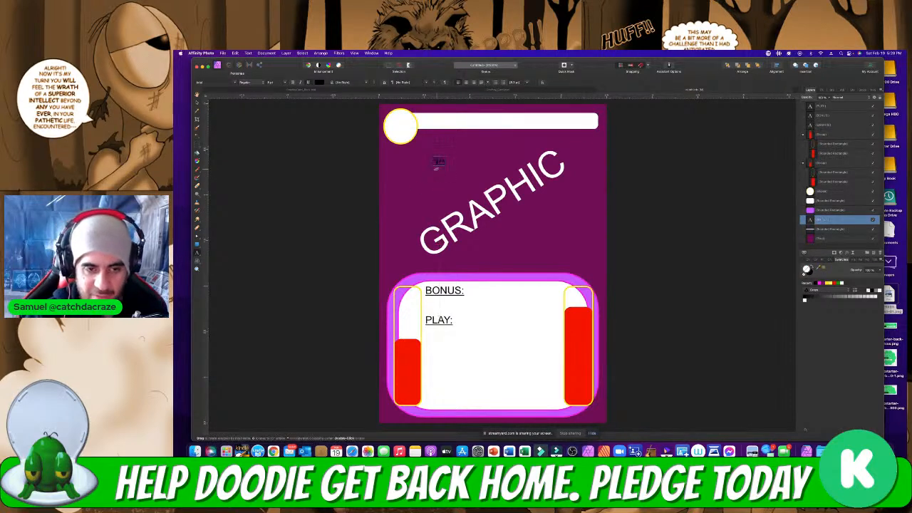
pyautogui.write(' OF CHARAC')
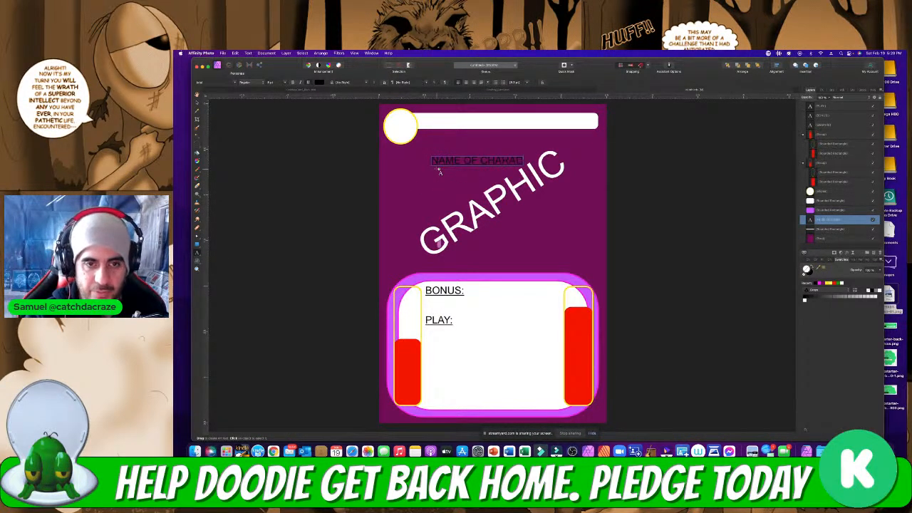
pyautogui.write('TER')
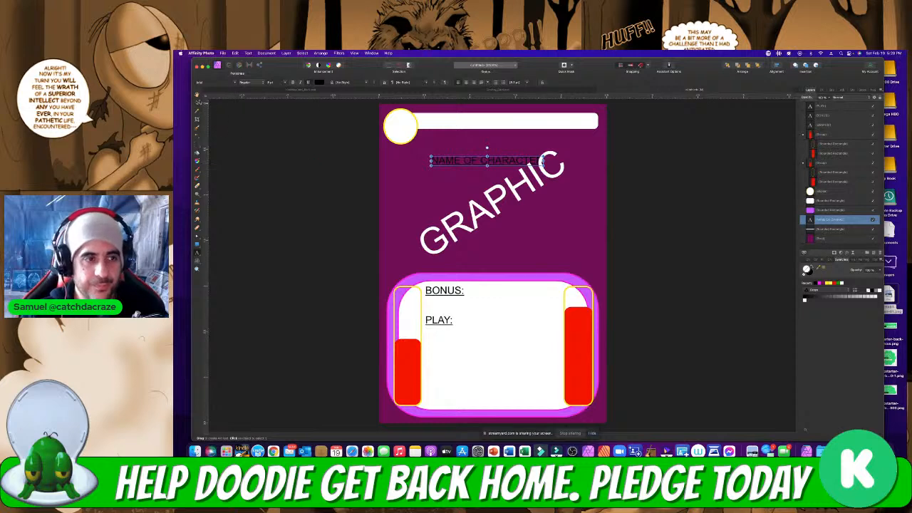
# Move the NAME OF CHARACTER text into the middle of the white title bar and remove its underline
pyautogui.press('Escape')
pyautogui.moveTo(484, 153); pyautogui.dragTo(498, 114)
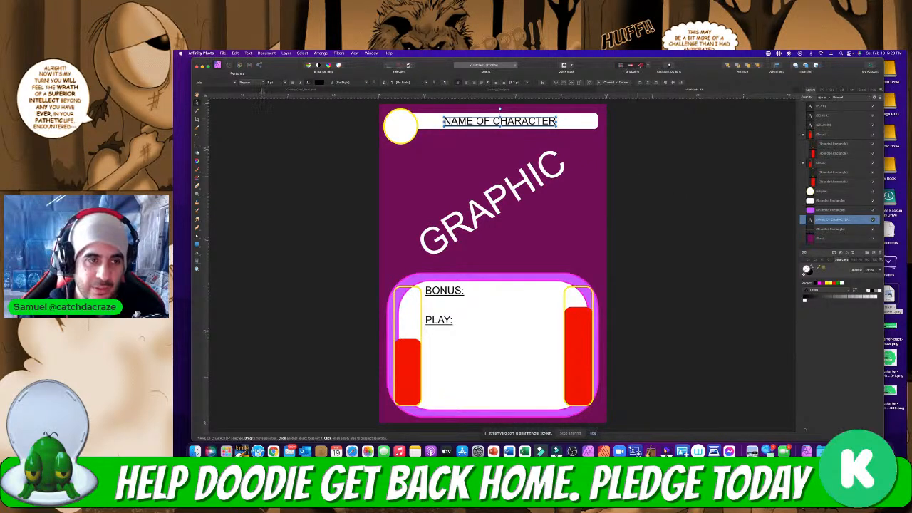
pyautogui.click(307, 82)
pyautogui.click(338, 183)
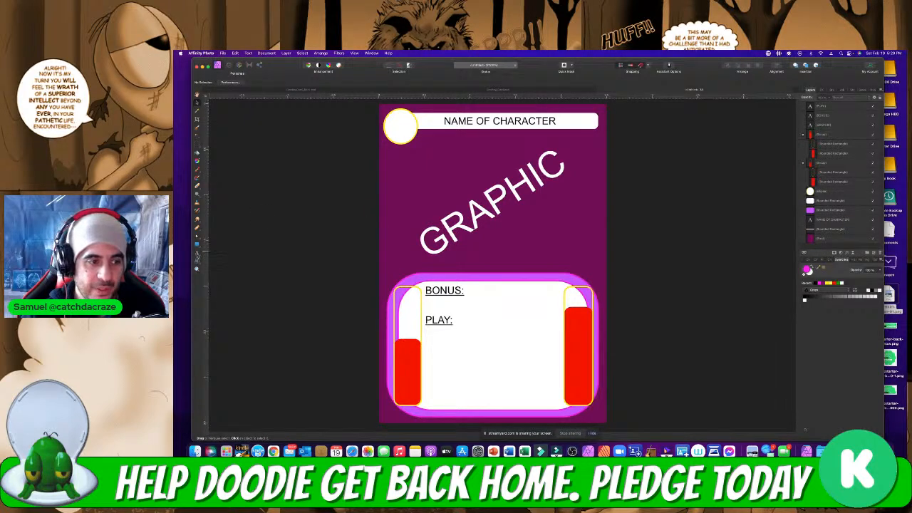
# Add two-line text reading "CARD" and "LOGO" at the yellow-outlined white circle beside the title bar
pyautogui.click(197, 252)
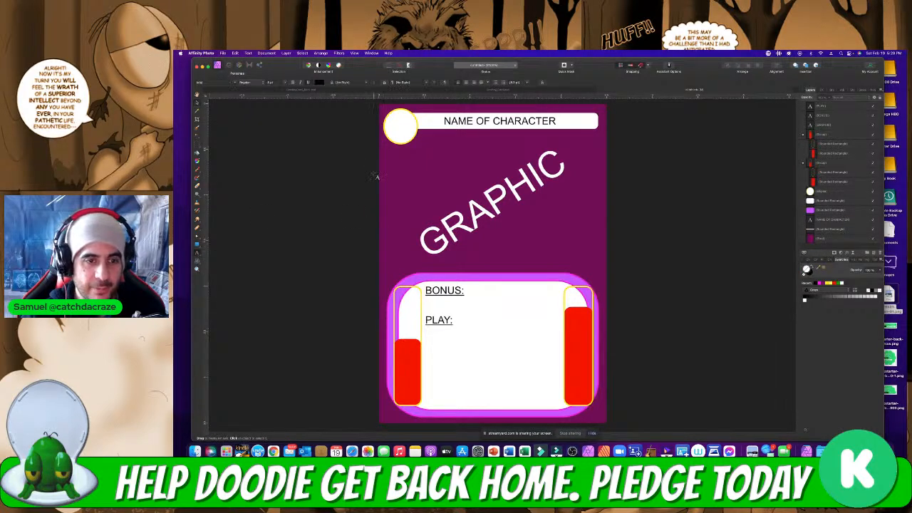
pyautogui.click(396, 126)
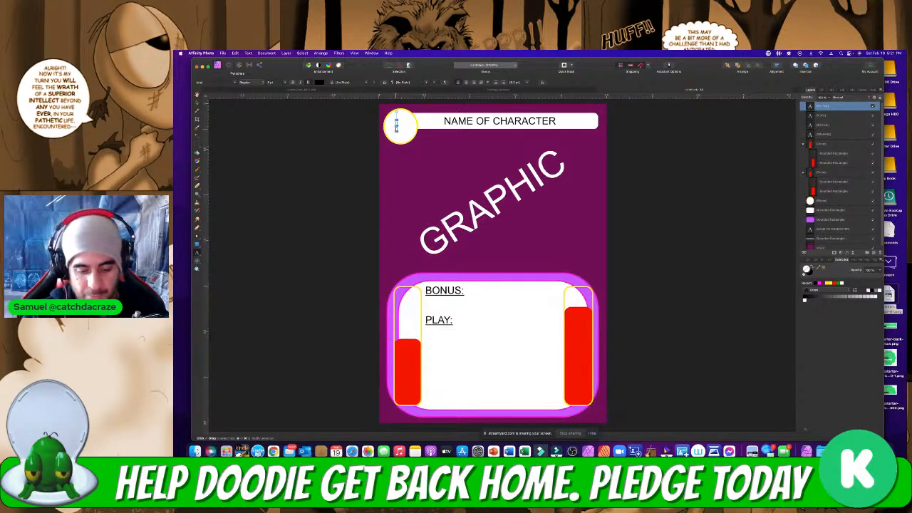
pyautogui.write('CARD')
pyautogui.press('Return')
pyautogui.write('EMP')
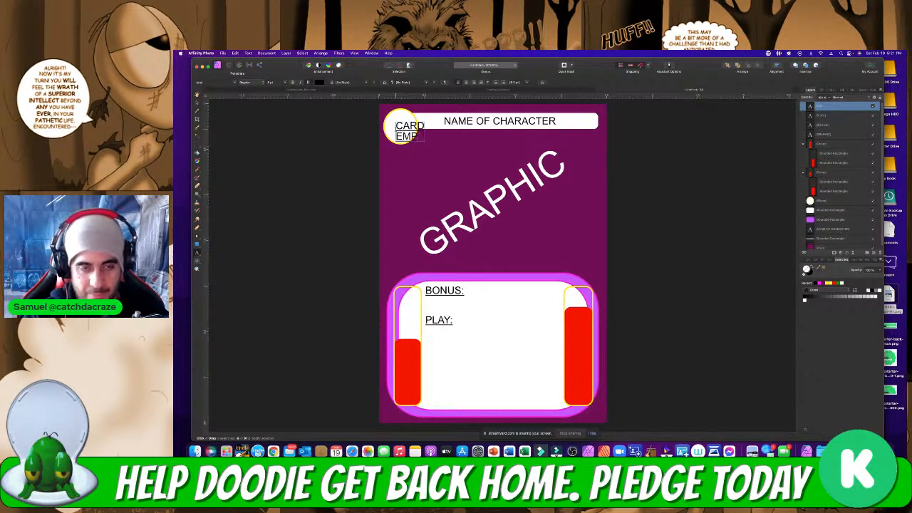
pyautogui.press('BackSpace')
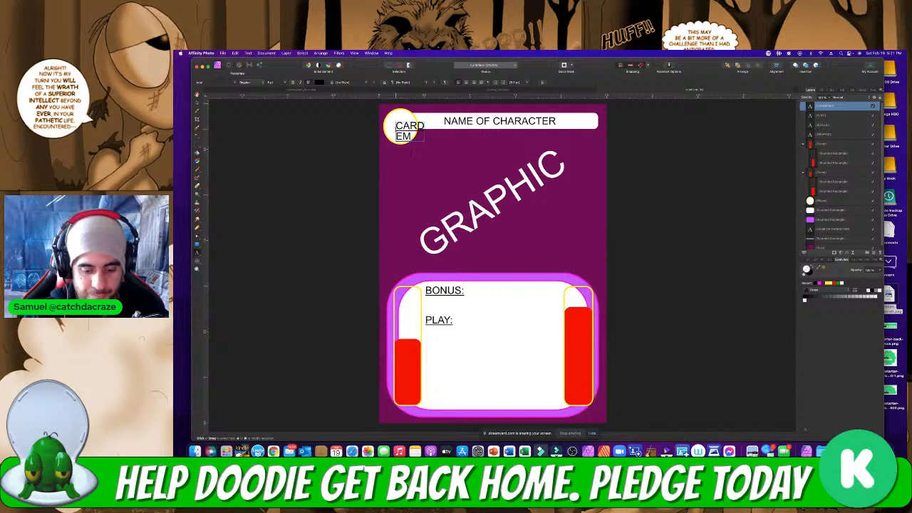
pyautogui.press('BackSpace')
pyautogui.press('BackSpace')
pyautogui.press('BackSpace')
pyautogui.press('Return')
pyautogui.write('LOGO')
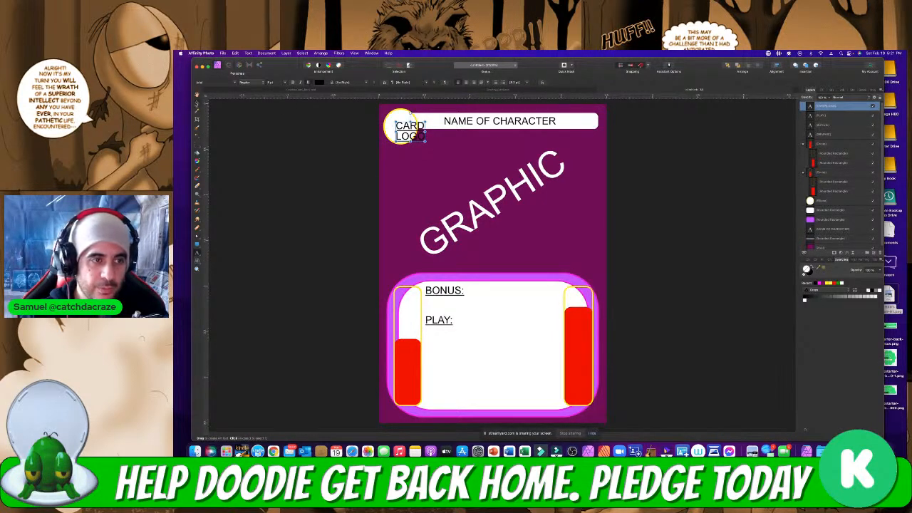
# Center the CARD LOGO text inside the yellow-outlined circle, and collapse both red meter groups in the layer list
pyautogui.click(196, 102)
pyautogui.moveTo(410, 132); pyautogui.dragTo(402, 128)
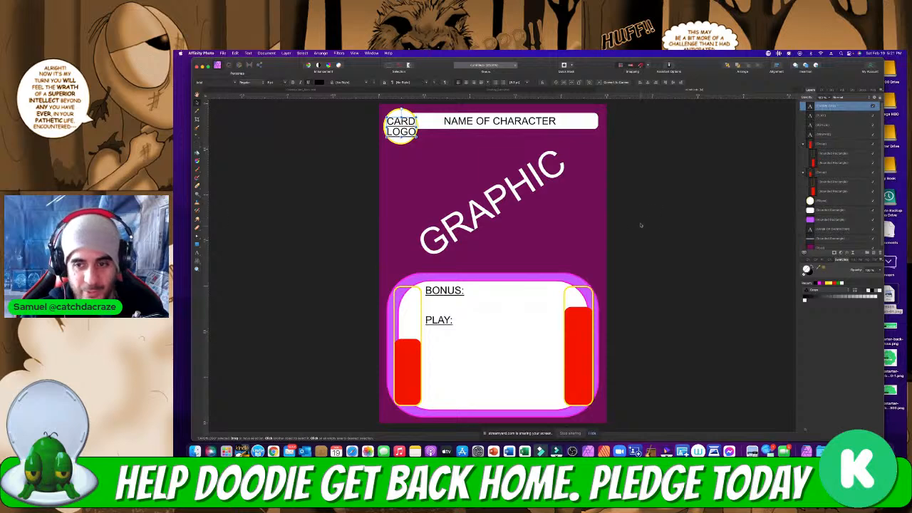
pyautogui.click(802, 145)
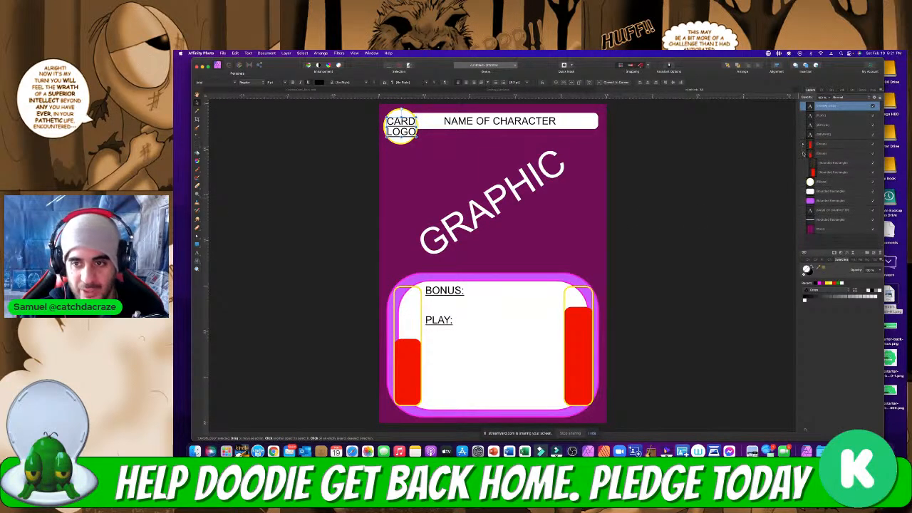
pyautogui.click(803, 153)
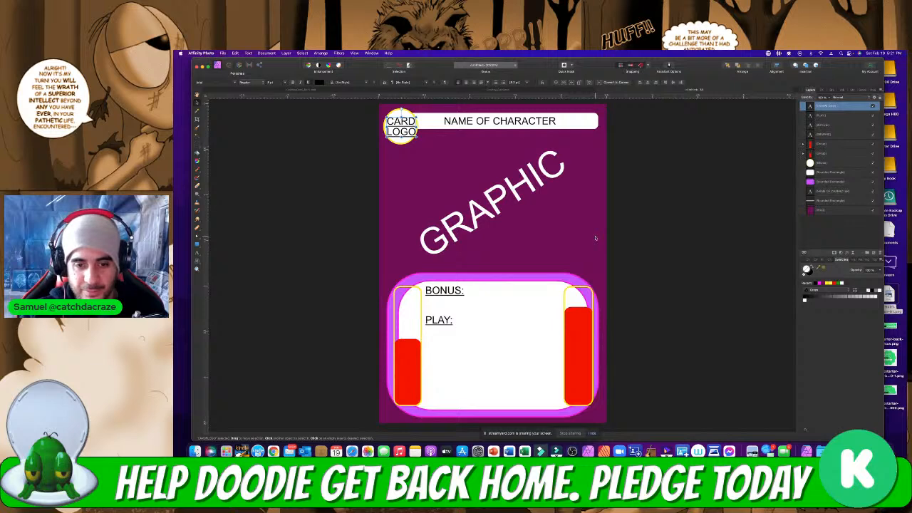
# Change the white text panel's fill to a dark greyish purple using the RGB colour sliders
pyautogui.click(528, 316)
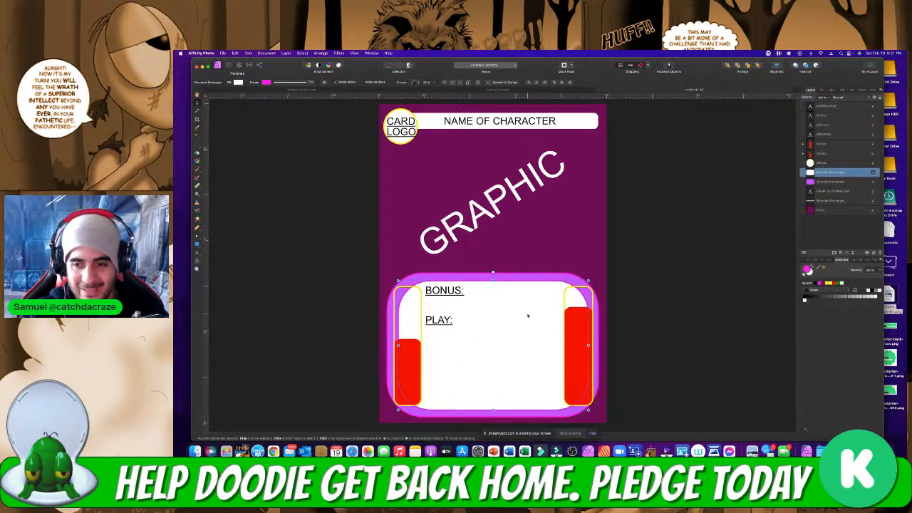
pyautogui.click(238, 82)
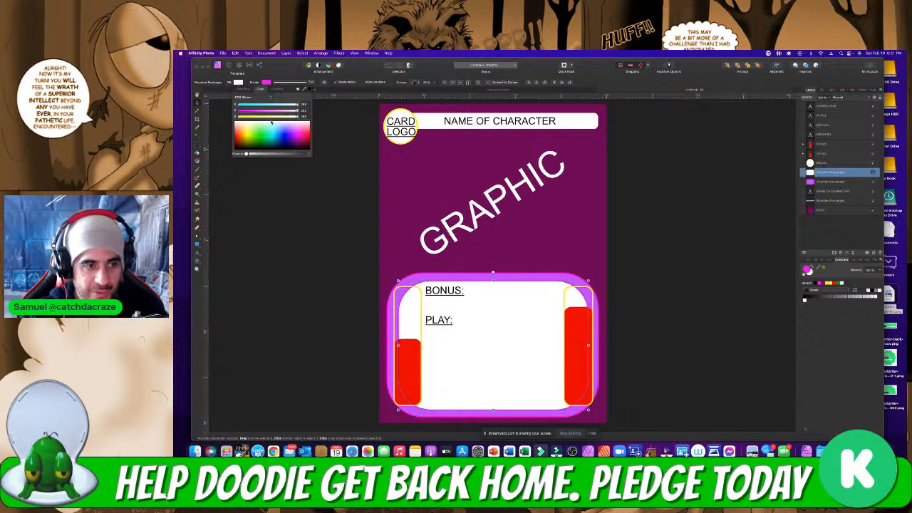
pyautogui.click(246, 104)
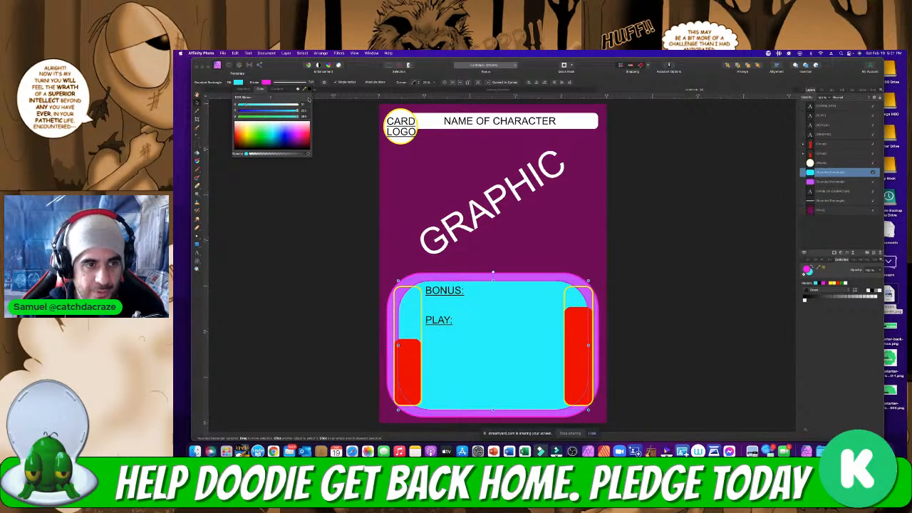
pyautogui.click(309, 89)
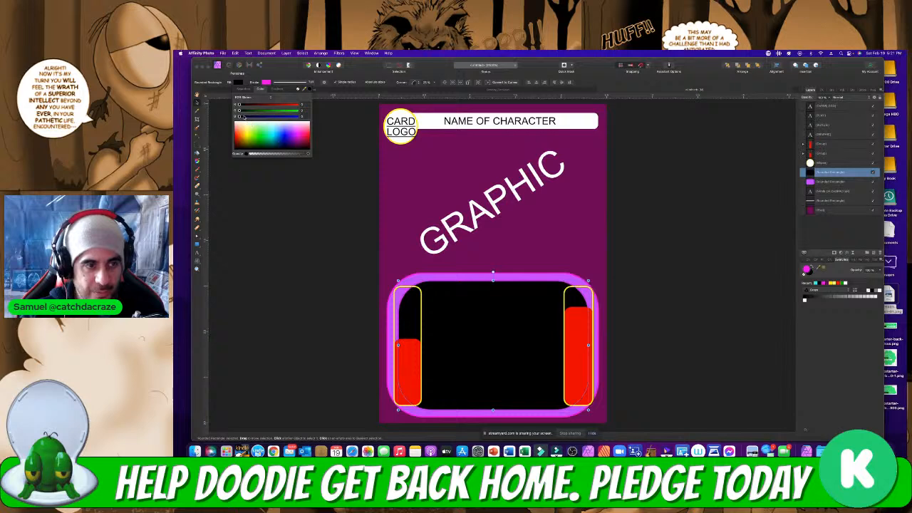
pyautogui.moveTo(241, 110); pyautogui.dragTo(255, 116)
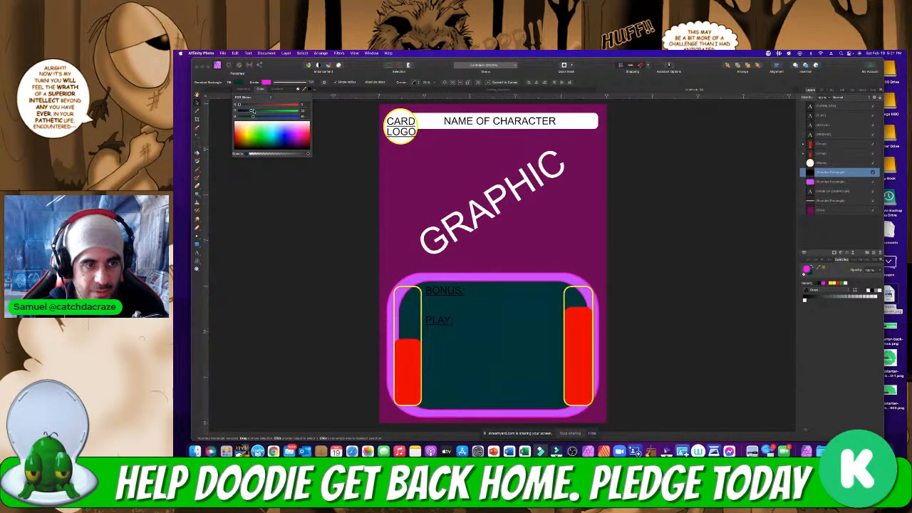
pyautogui.click(251, 106)
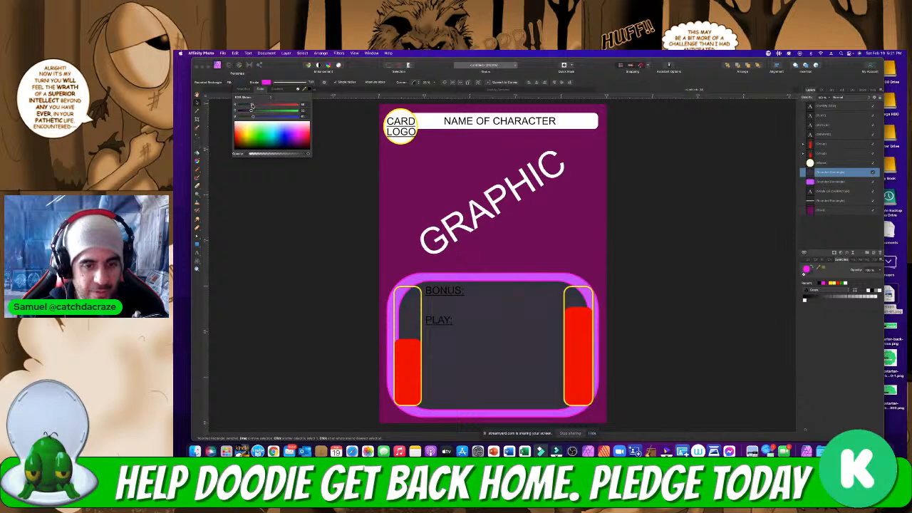
pyautogui.moveTo(252, 105); pyautogui.dragTo(258, 118)
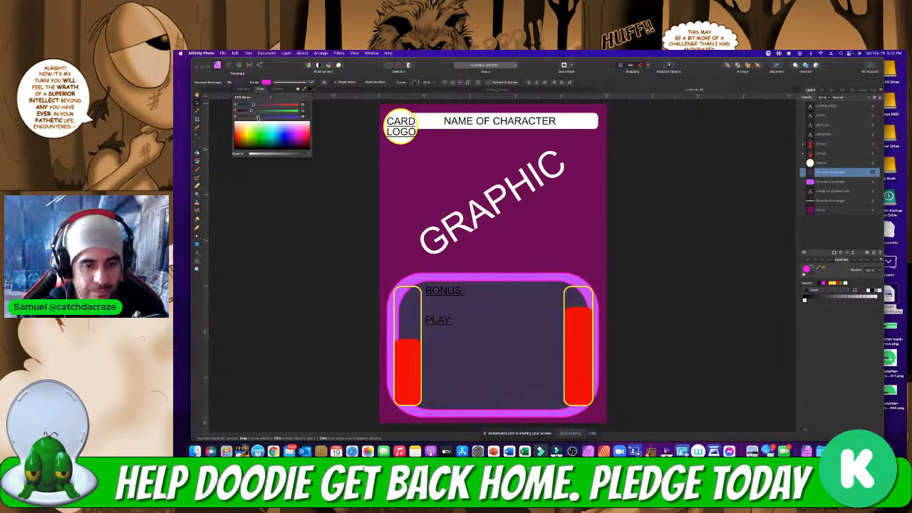
pyautogui.click(273, 225)
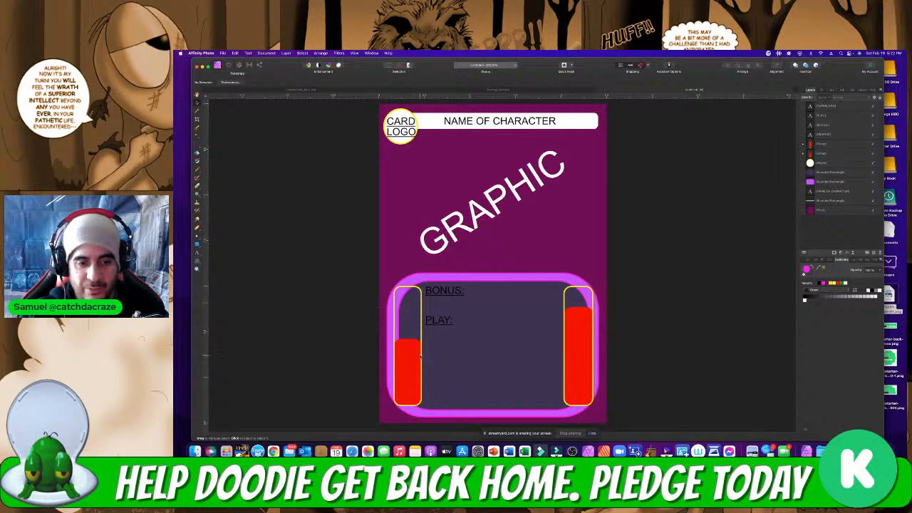
# Expand both meter groups in the layer list and recolour the taller meter's red bar bright green
pyautogui.click(803, 143)
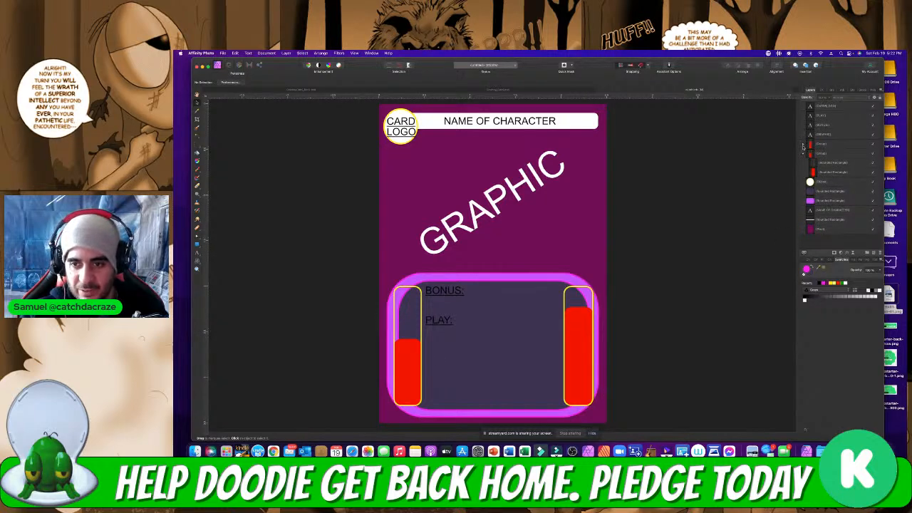
pyautogui.click(803, 172)
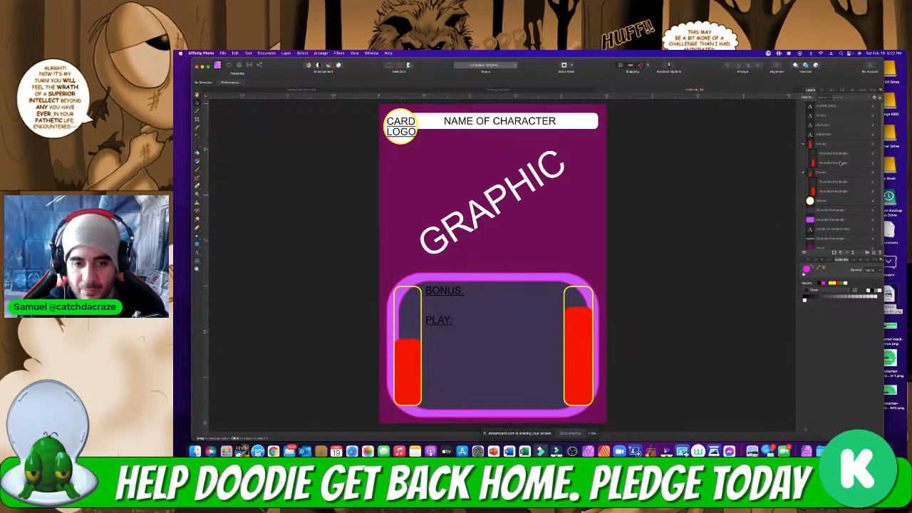
pyautogui.click(841, 164)
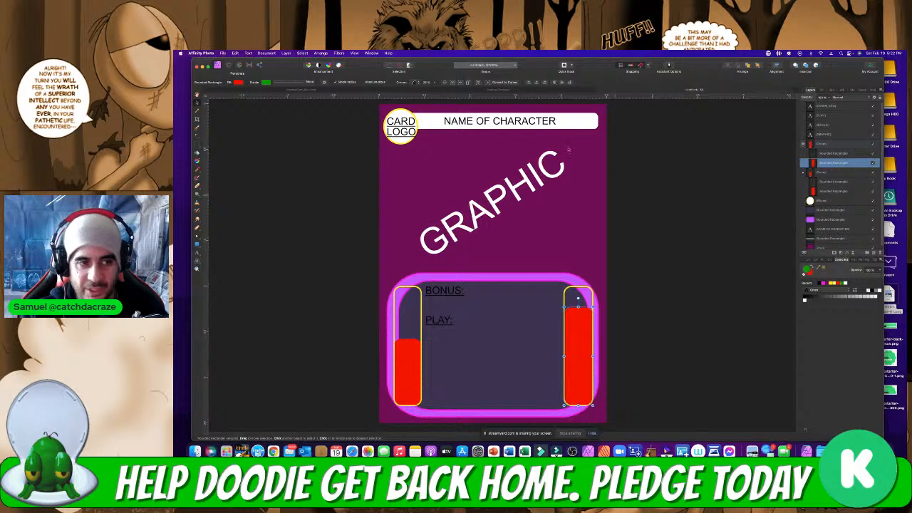
pyautogui.click(239, 83)
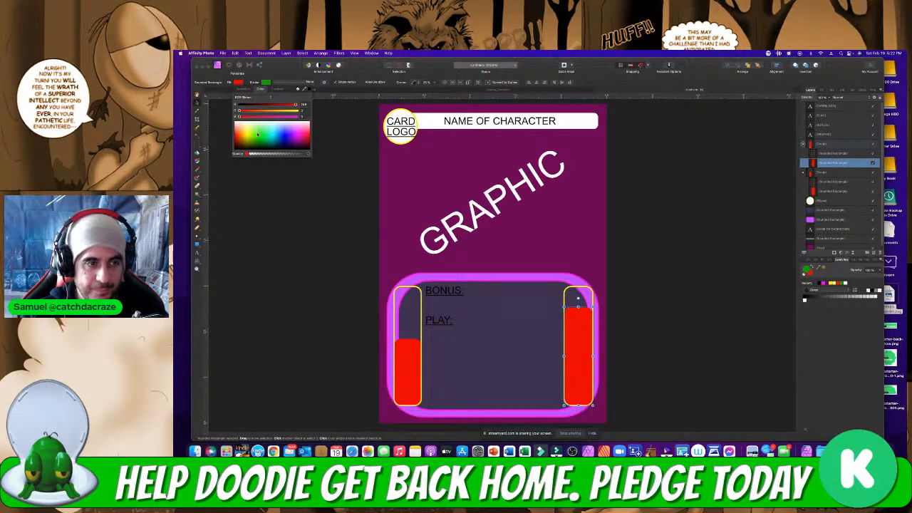
pyautogui.click(259, 134)
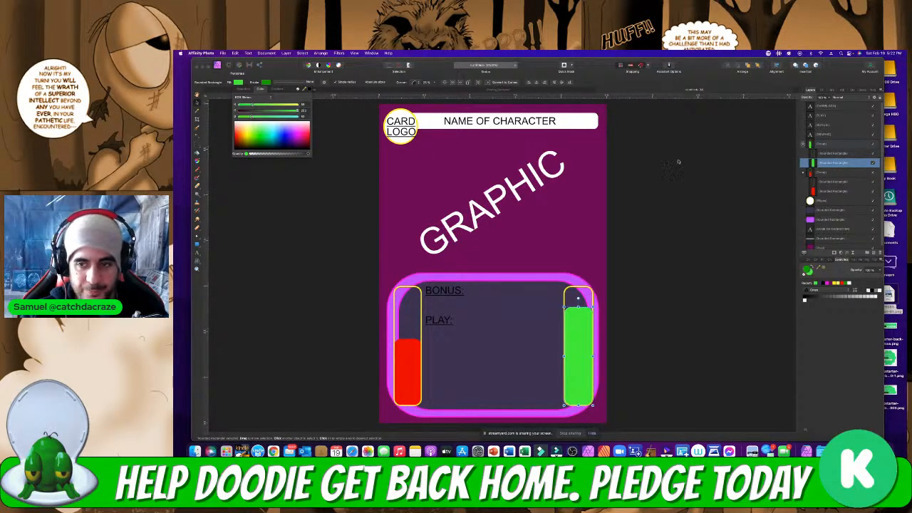
# Stretch the shorter meter's red bar slightly taller from its upper edge, and clear the selection
pyautogui.click(827, 191)
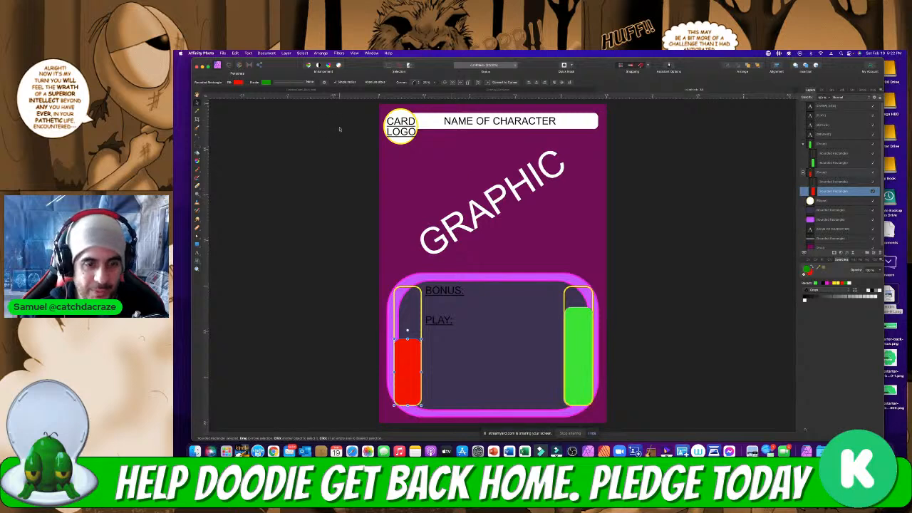
pyautogui.click(255, 148)
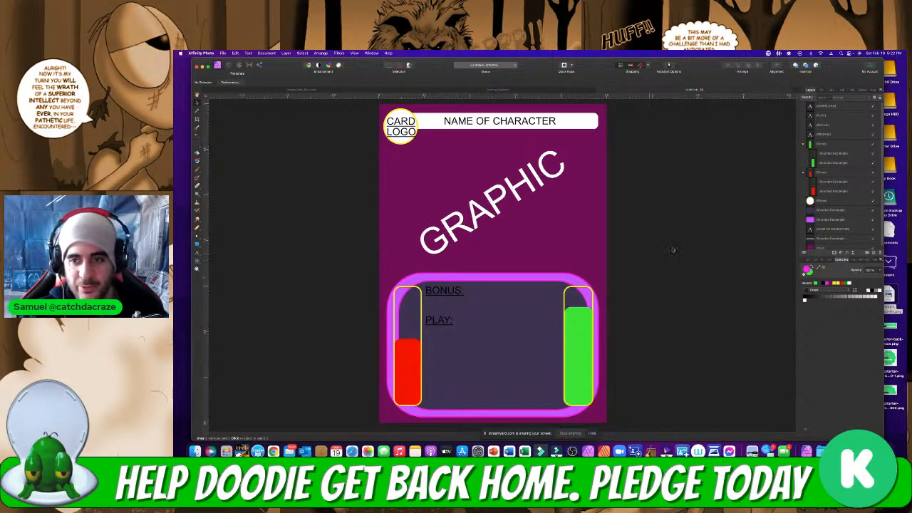
pyautogui.click(812, 192)
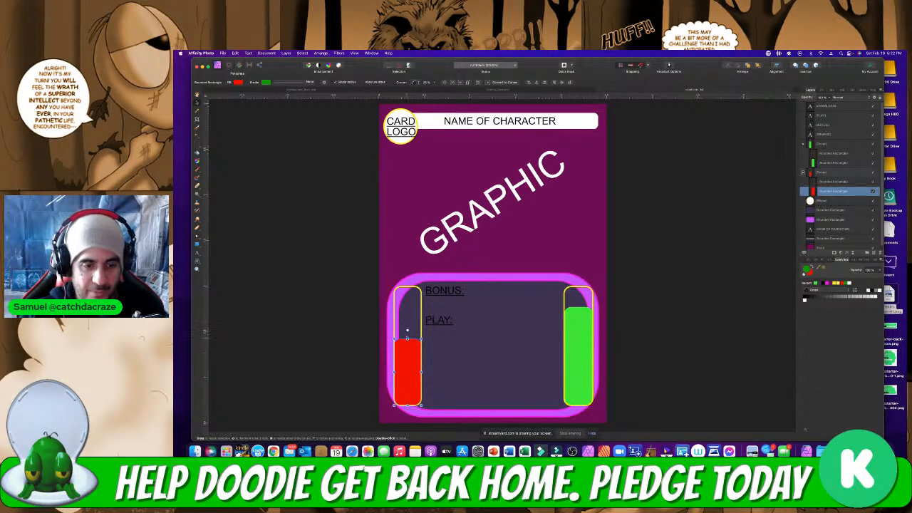
pyautogui.moveTo(407, 339)
pyautogui.mouseDown()
pyautogui.moveTo(408, 296)
pyautogui.moveTo(408, 356)
pyautogui.moveTo(408, 293)
pyautogui.moveTo(402, 335)
pyautogui.mouseUp()
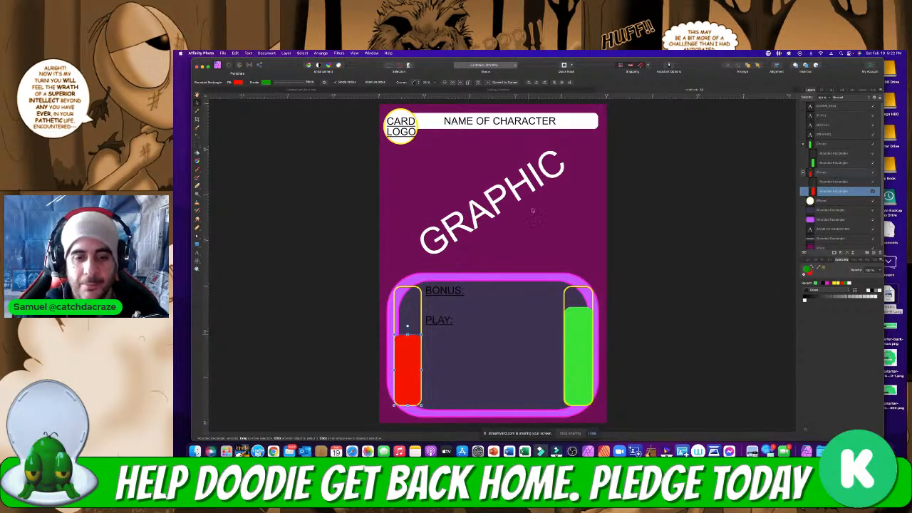
pyautogui.click(691, 290)
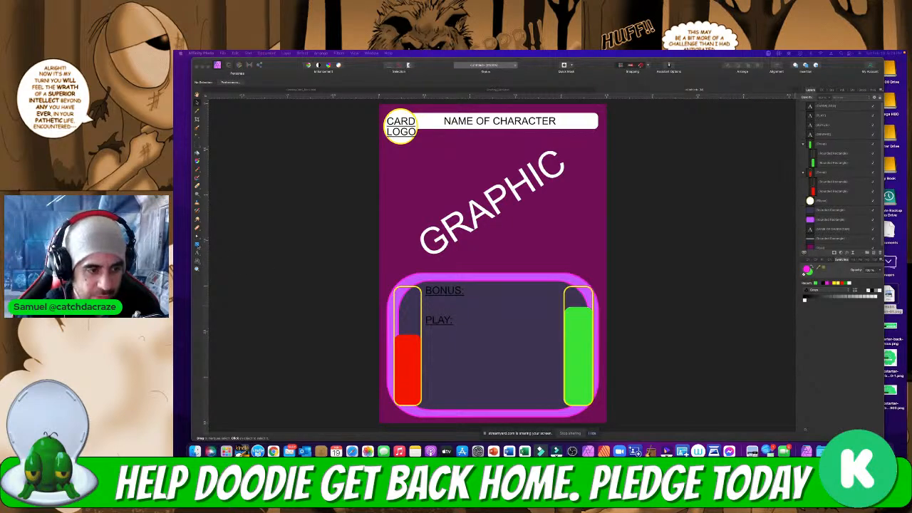
# Draw a small square star in the purple graphic area, just below the end of the GRAPHIC text
pyautogui.click(197, 244)
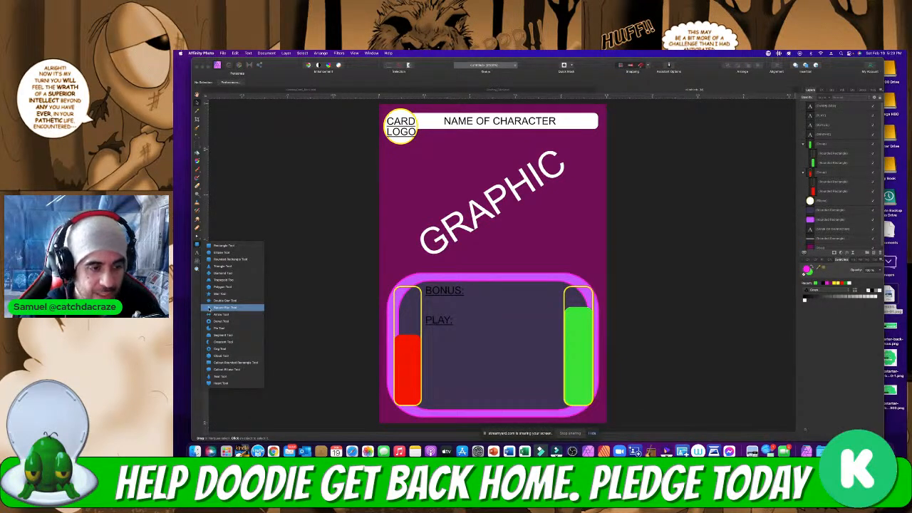
pyautogui.click(209, 308)
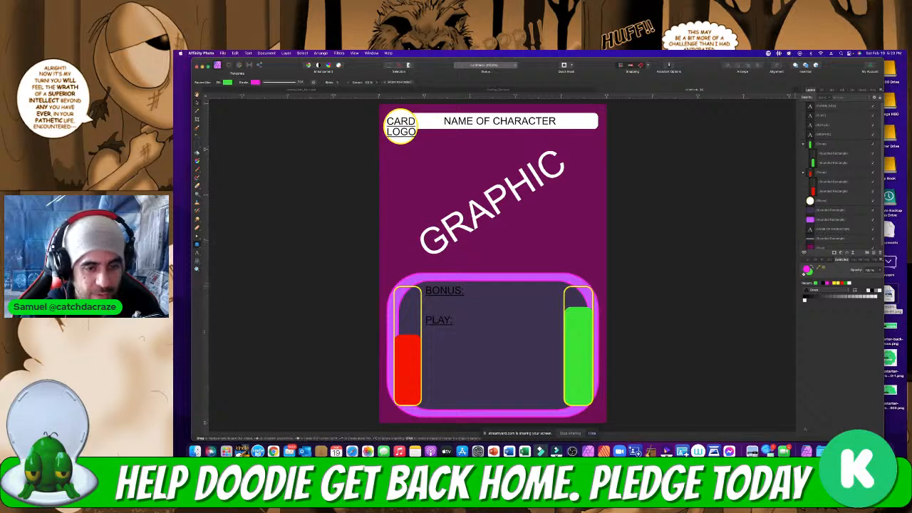
pyautogui.moveTo(520, 228); pyautogui.dragTo(546, 249)
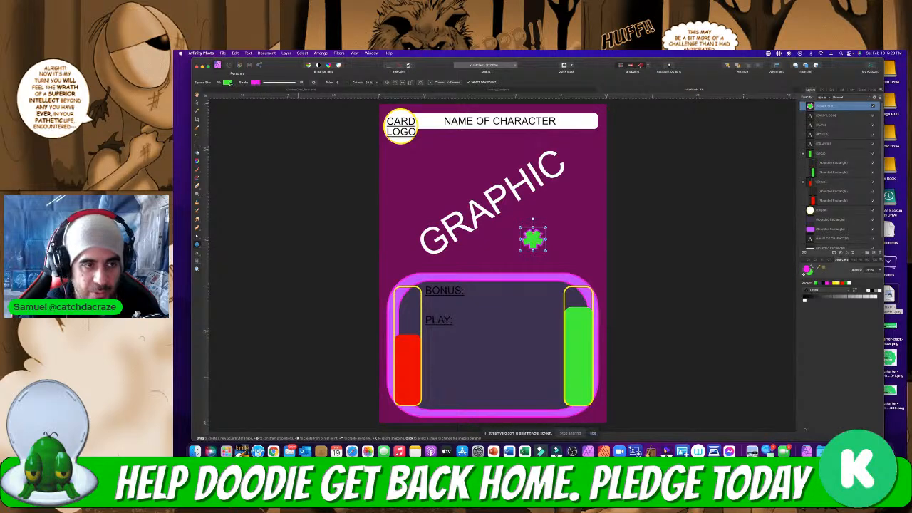
# Give the small square star a yellow fill and a dark orange stroke
pyautogui.click(227, 82)
pyautogui.click(236, 133)
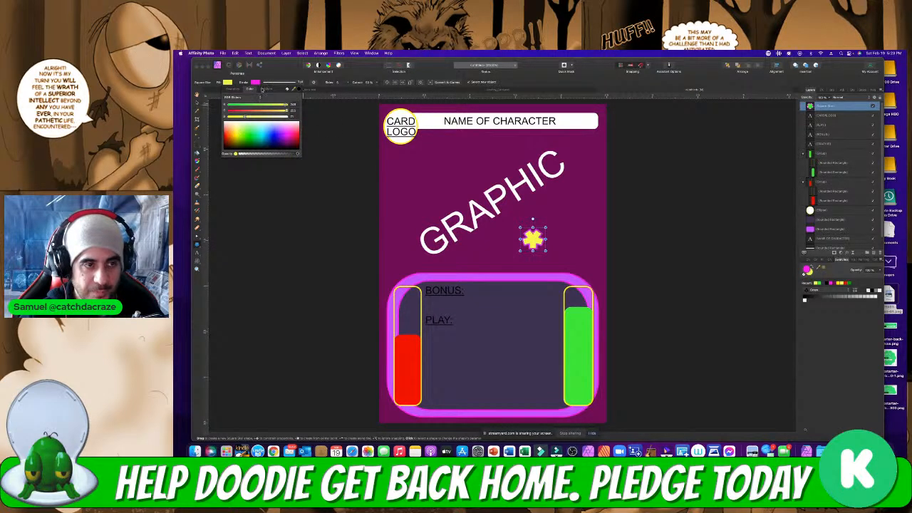
pyautogui.click(255, 82)
pyautogui.click(255, 82)
pyautogui.click(258, 135)
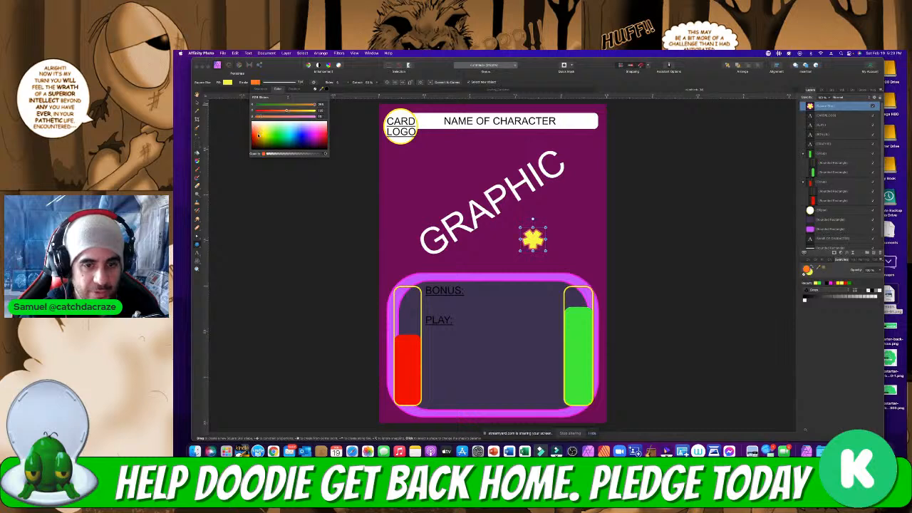
pyautogui.moveTo(258, 135); pyautogui.dragTo(260, 140)
# Draw a small yellow diamond with the Diamond tool and place it centred over the square star
pyautogui.click(198, 244)
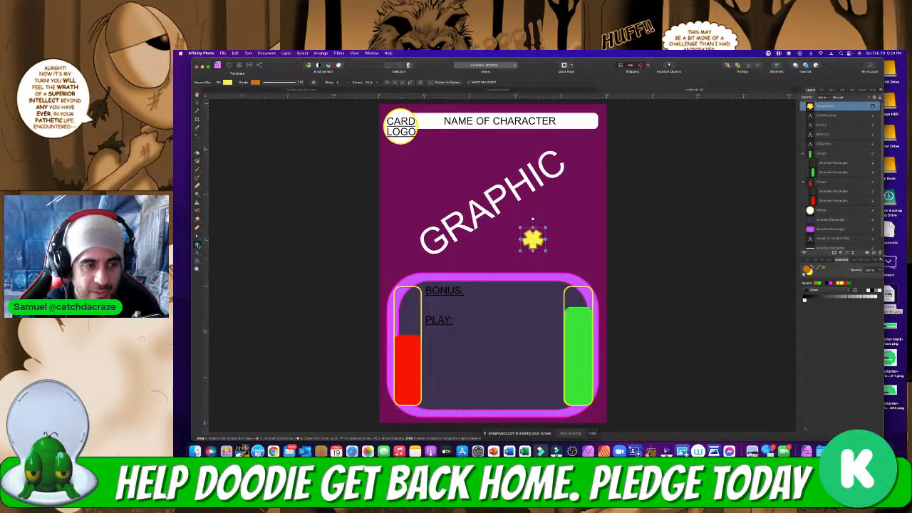
pyautogui.click(198, 244)
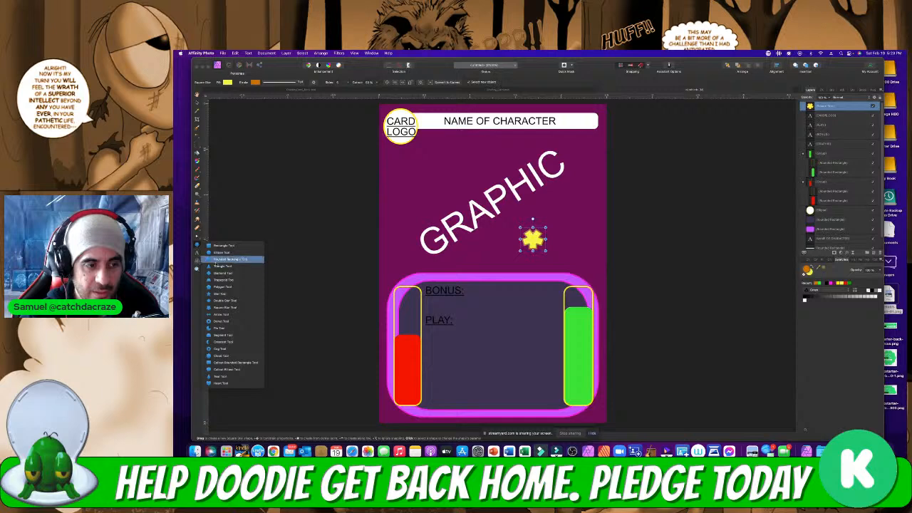
pyautogui.click(221, 273)
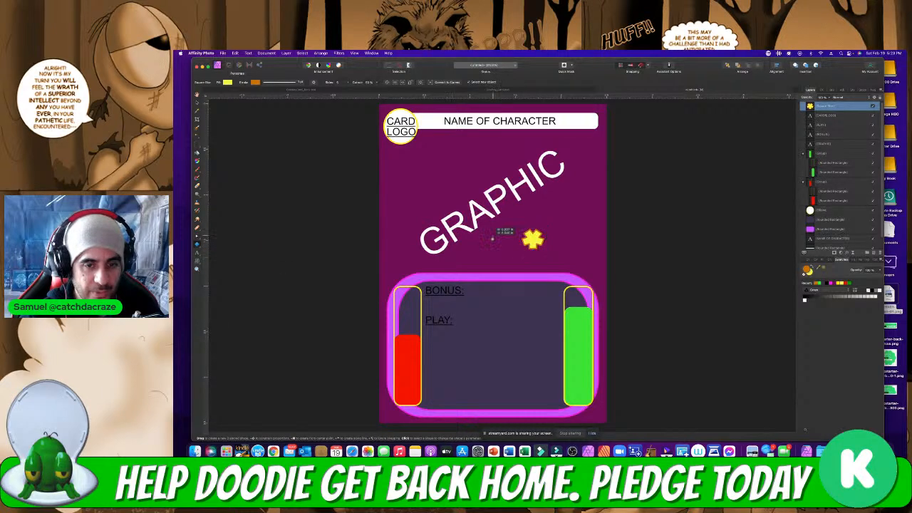
pyautogui.moveTo(493, 237); pyautogui.dragTo(536, 246)
pyautogui.click(197, 102)
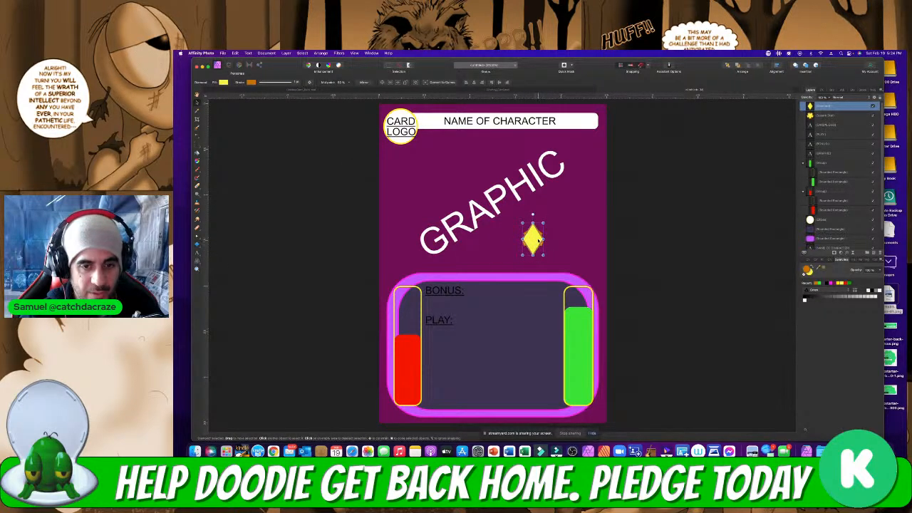
# Adjust the size of the square star behind the diamond so the two shapes form one emblem
pyautogui.click(809, 116)
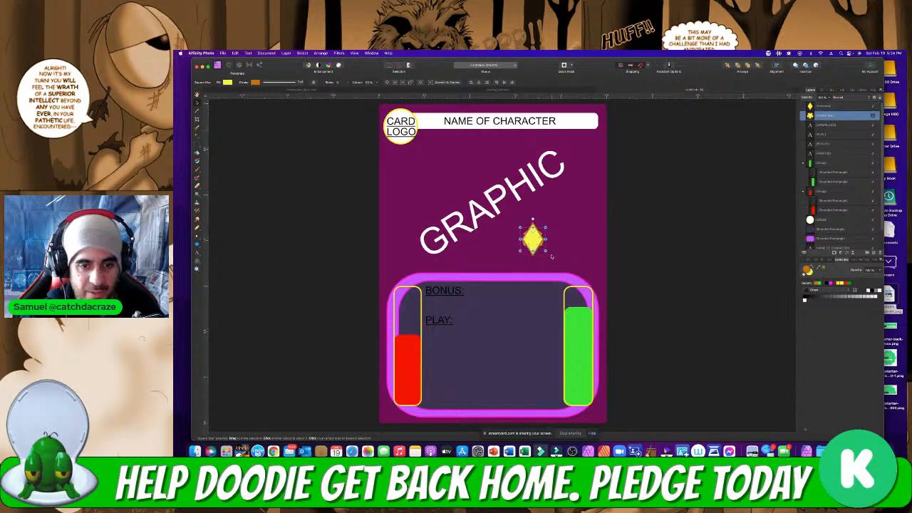
pyautogui.moveTo(544, 251)
pyautogui.mouseDown()
pyautogui.moveTo(551, 262)
pyautogui.moveTo(541, 249)
pyautogui.mouseUp()
pyautogui.click(679, 240)
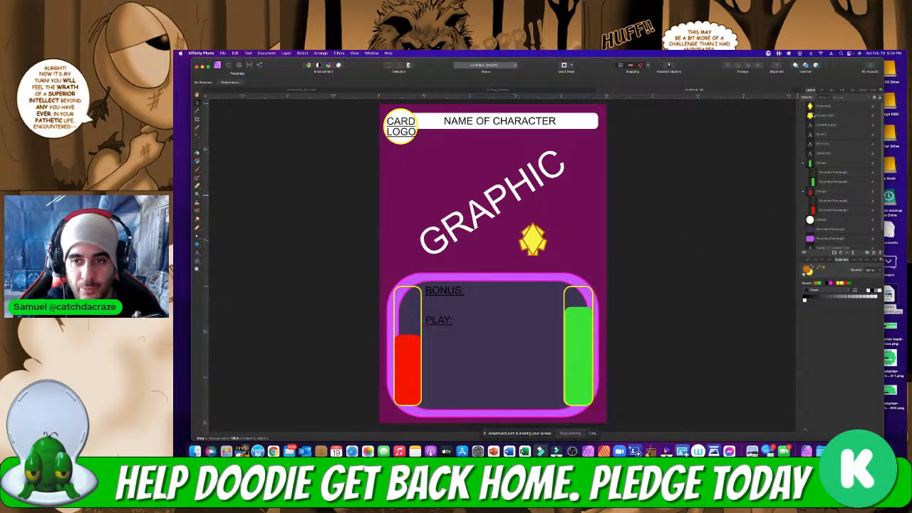
# Group the diamond and square star, shrink the group and place it just below the far end of the title bar
pyautogui.click(815, 107)
pyautogui.keyDown('shift'); pyautogui.click(817, 116); pyautogui.keyUp('shift')
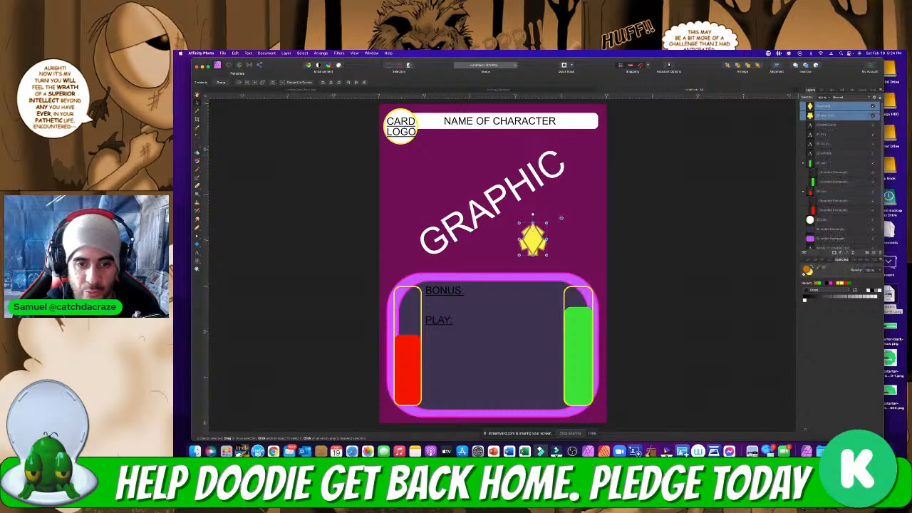
pyautogui.press('super+g')
pyautogui.moveTo(546, 255); pyautogui.dragTo(593, 142)
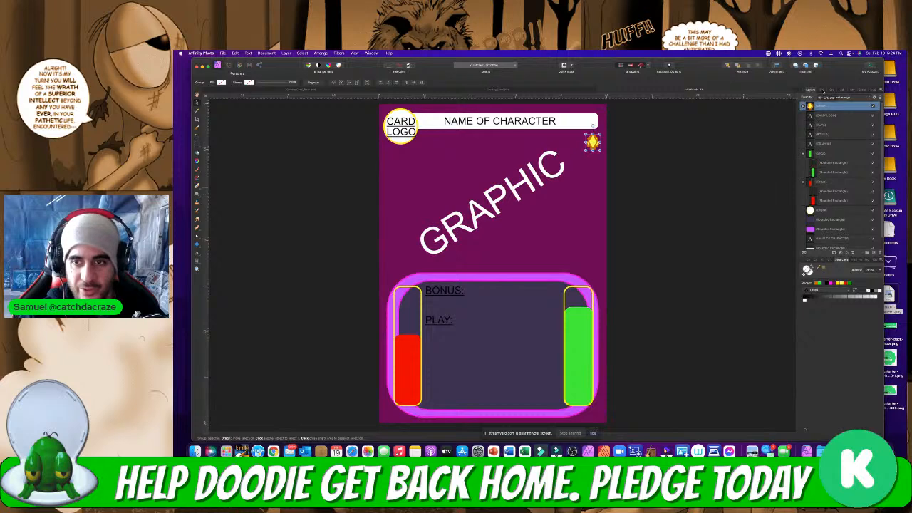
# Thin the orange strokes of the diamond and the square star inside the emblem group
pyautogui.click(821, 90)
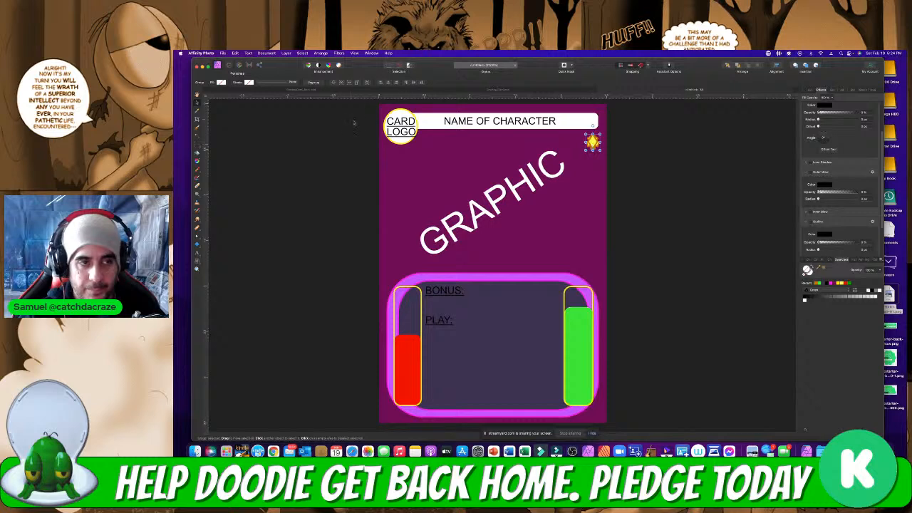
pyautogui.click(811, 90)
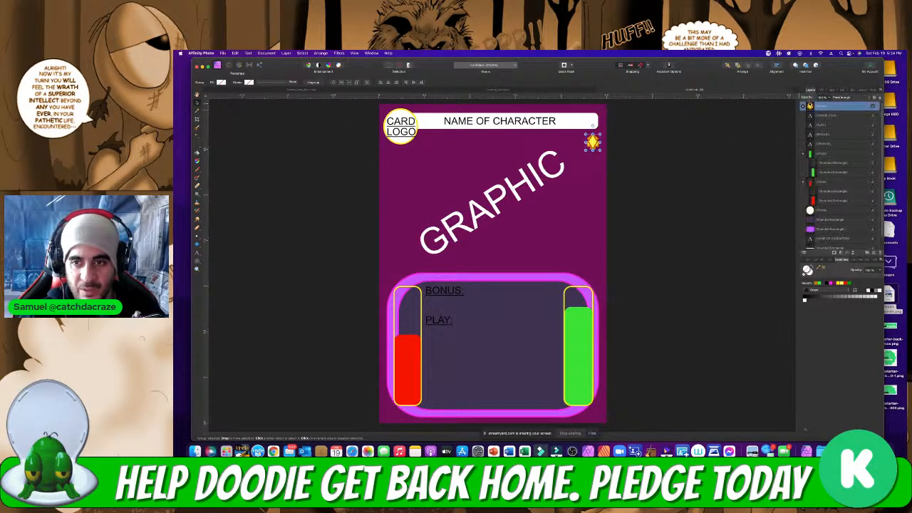
pyautogui.click(812, 115)
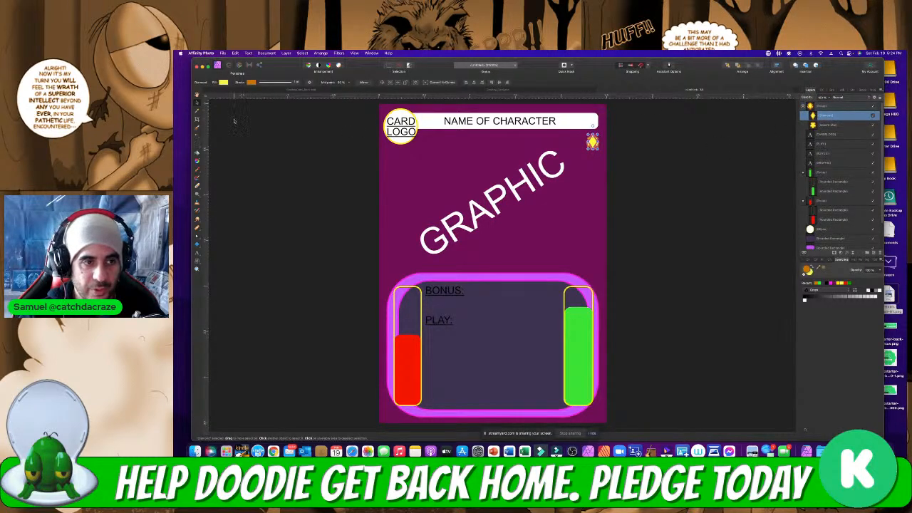
pyautogui.click(298, 83)
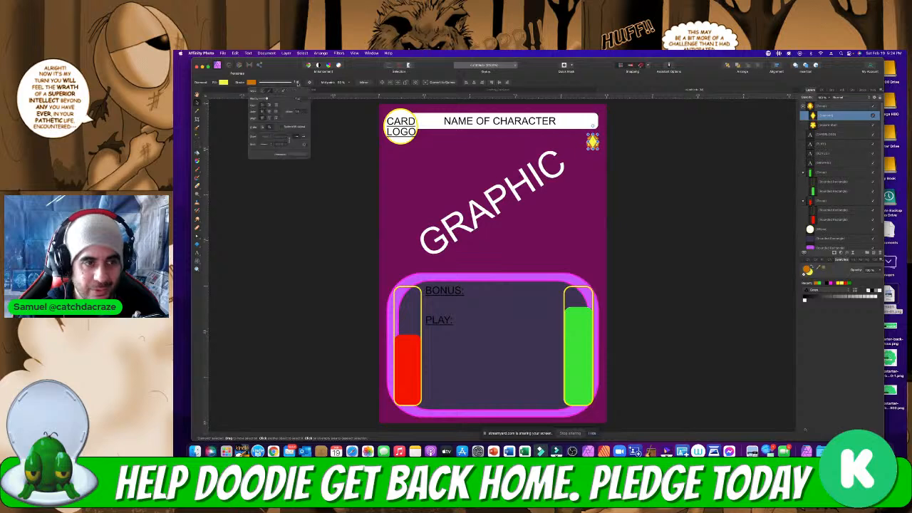
pyautogui.moveTo(267, 102); pyautogui.dragTo(261, 101)
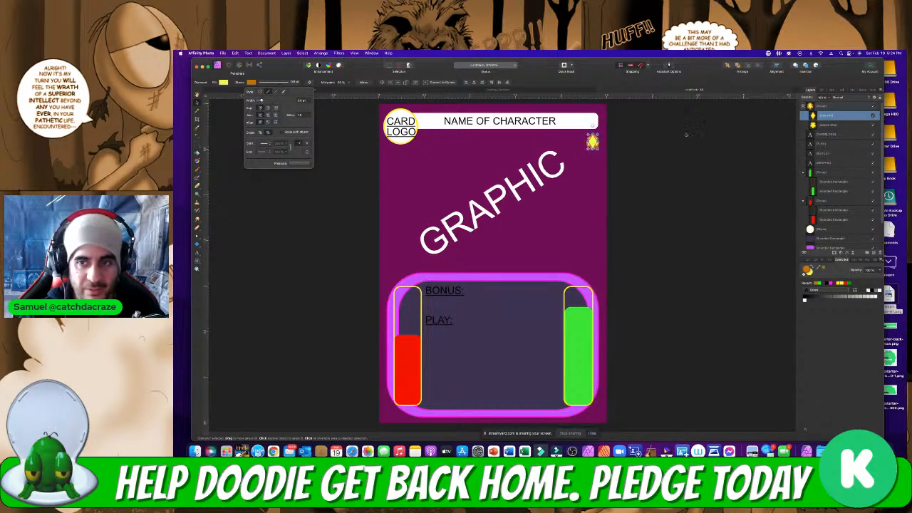
pyautogui.click(811, 127)
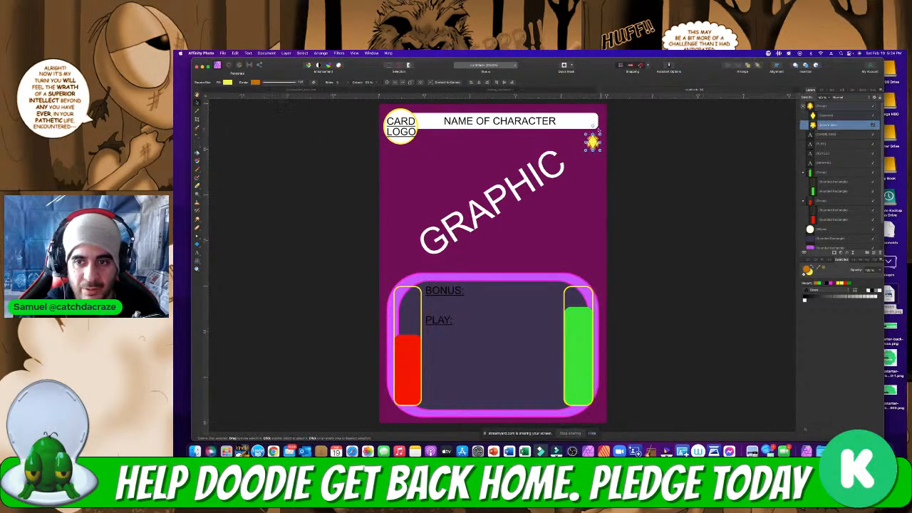
pyautogui.click(299, 83)
pyautogui.moveTo(269, 100); pyautogui.dragTo(264, 99)
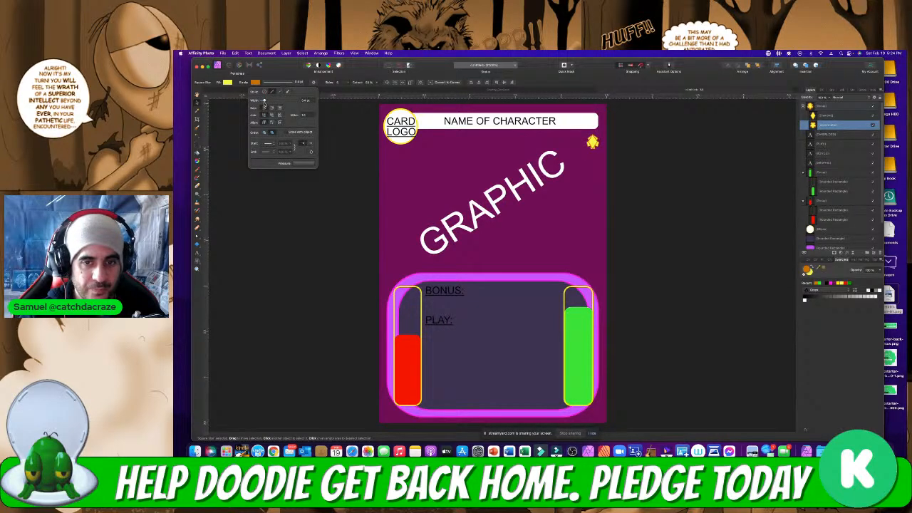
pyautogui.click(206, 108)
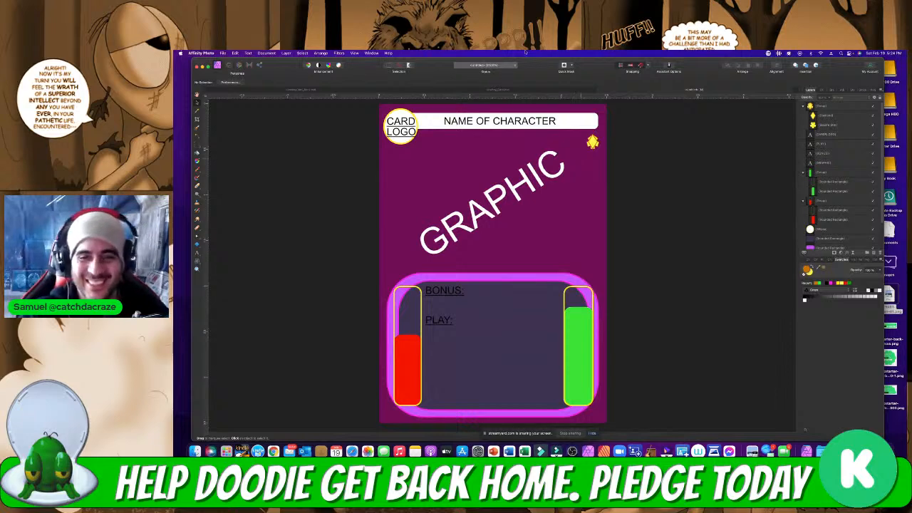
# Move the emblem group into the dark text panel's lower corner, beside the red meter
pyautogui.click(830, 106)
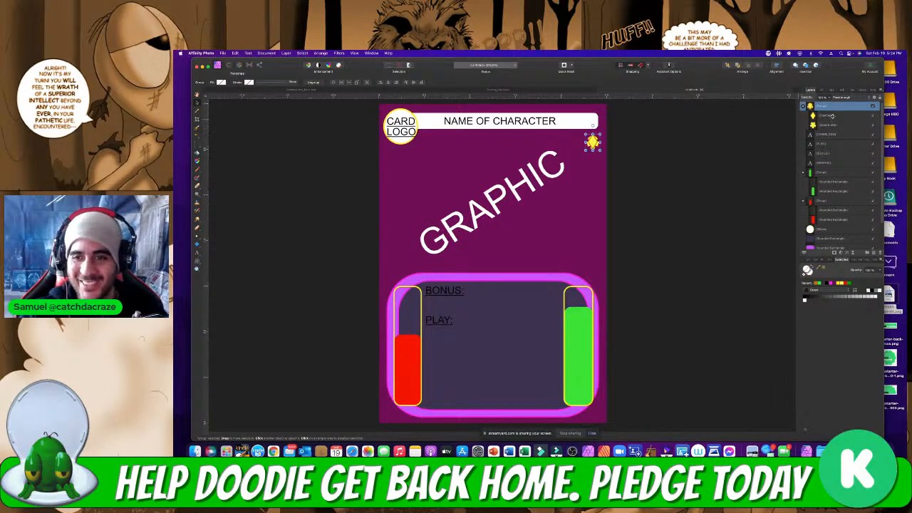
pyautogui.click(804, 105)
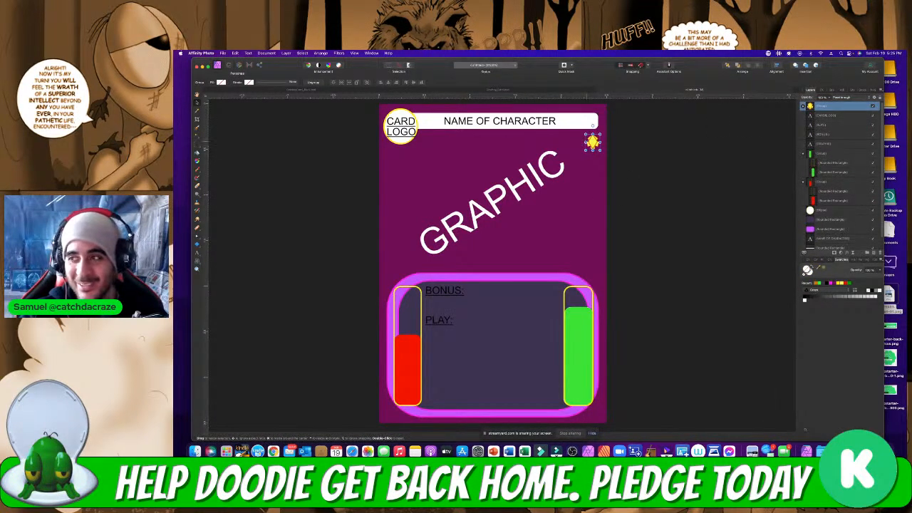
pyautogui.moveTo(593, 142); pyautogui.dragTo(437, 396)
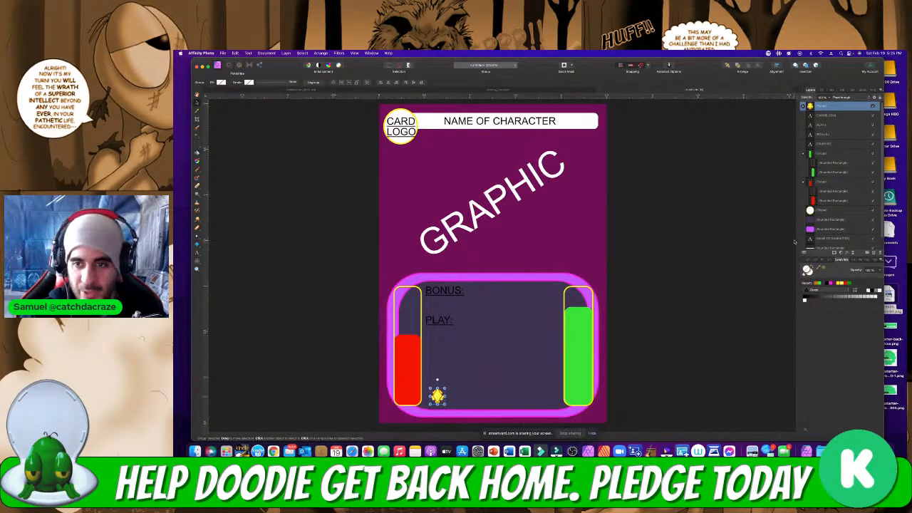
# Stretch the square star inside the emblem group slightly taller
pyautogui.click(803, 106)
pyautogui.click(827, 124)
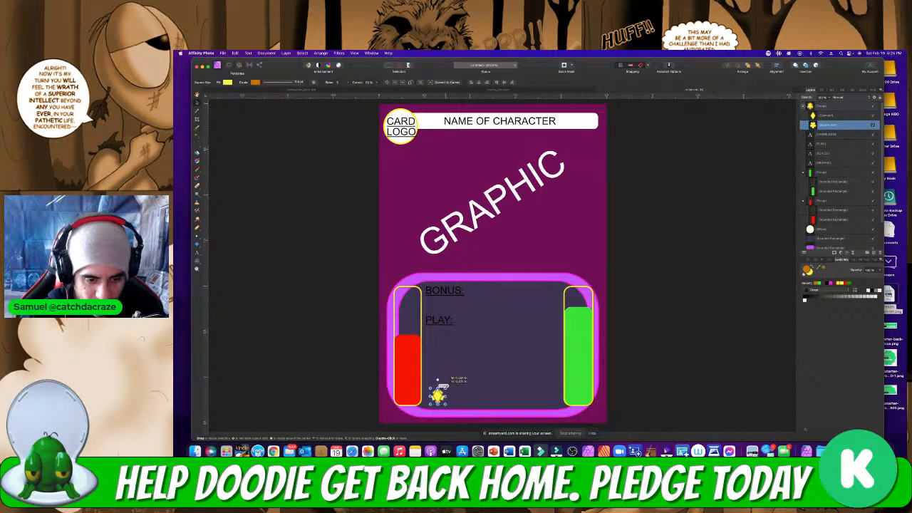
pyautogui.moveTo(437, 388); pyautogui.dragTo(437, 386)
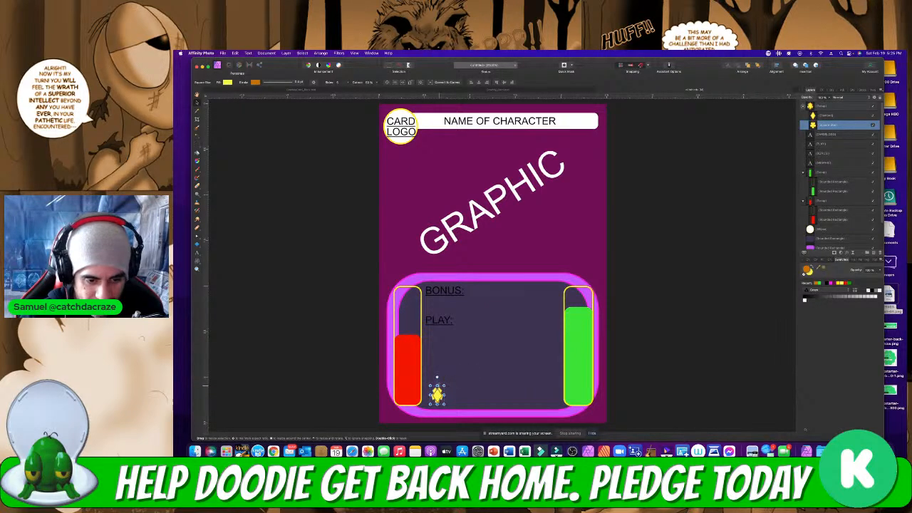
pyautogui.click(688, 333)
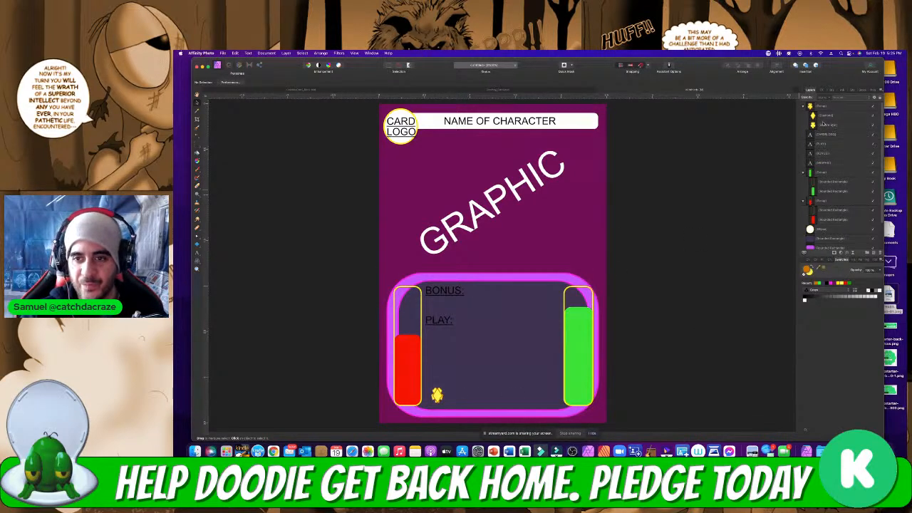
# Move the emblem group down so it overlaps the lower edge of the dark text panel
pyautogui.click(803, 106)
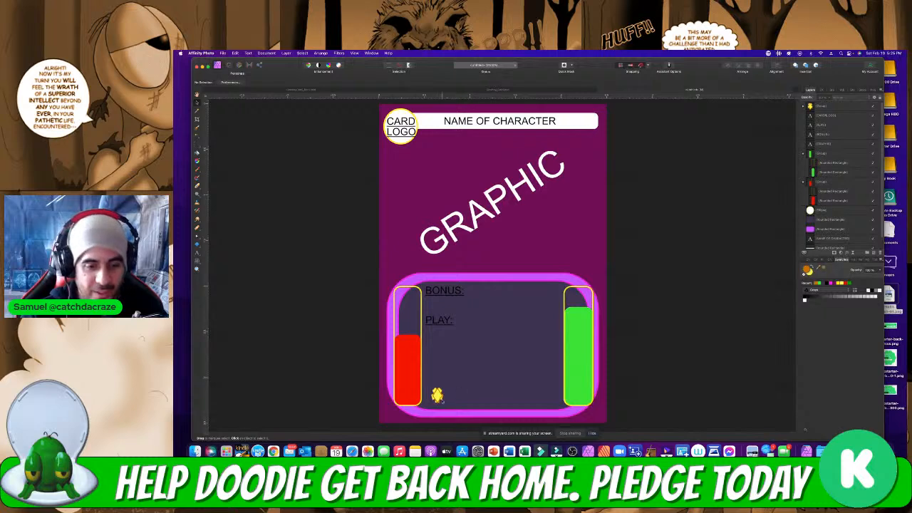
pyautogui.click(436, 395)
pyautogui.moveTo(434, 396)
pyautogui.mouseDown()
pyautogui.moveTo(446, 401)
pyautogui.moveTo(437, 404)
pyautogui.mouseUp()
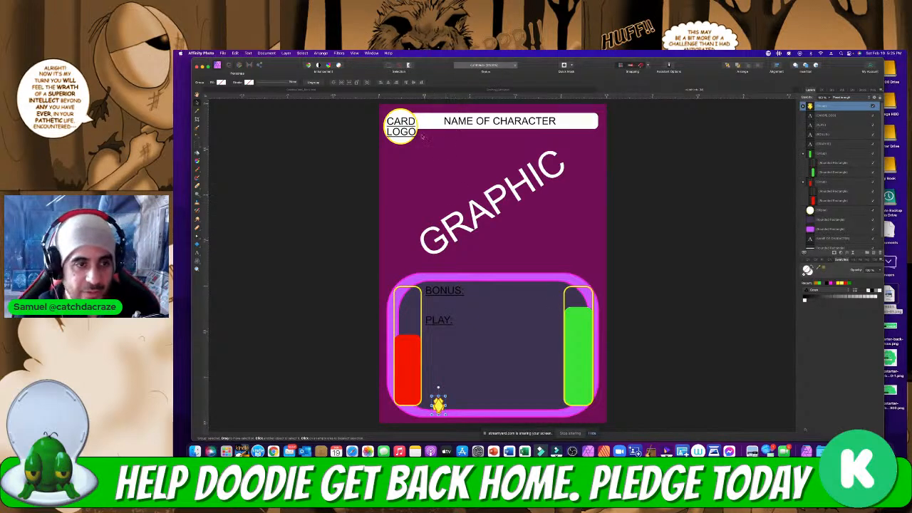
# Check the Cowboy Doodie card for reference, return to the template and add two copies of the emblem in a row beside the original
pyautogui.click(323, 91)
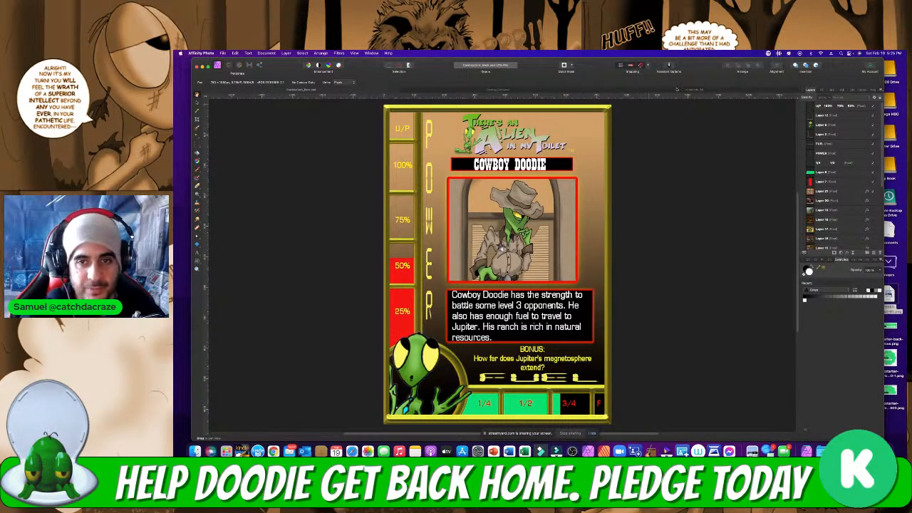
pyautogui.click(678, 91)
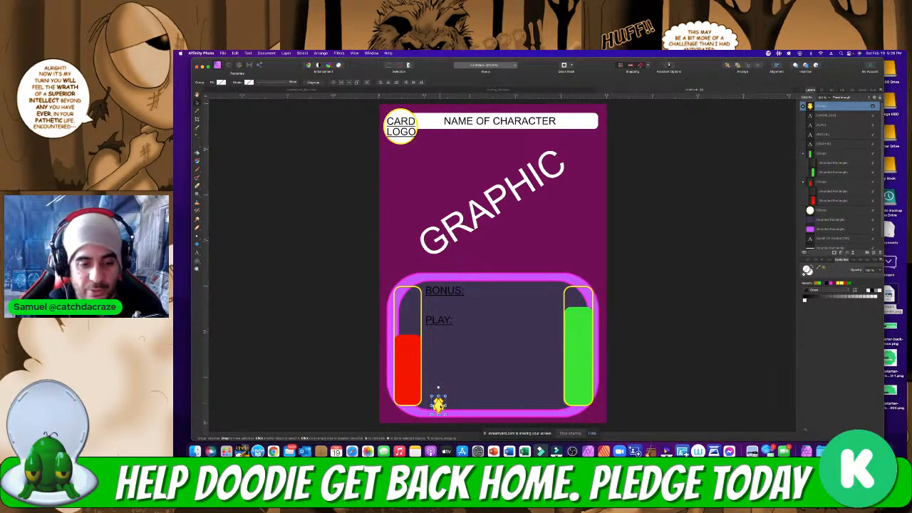
pyautogui.press('super+c')
pyautogui.press('super+v')
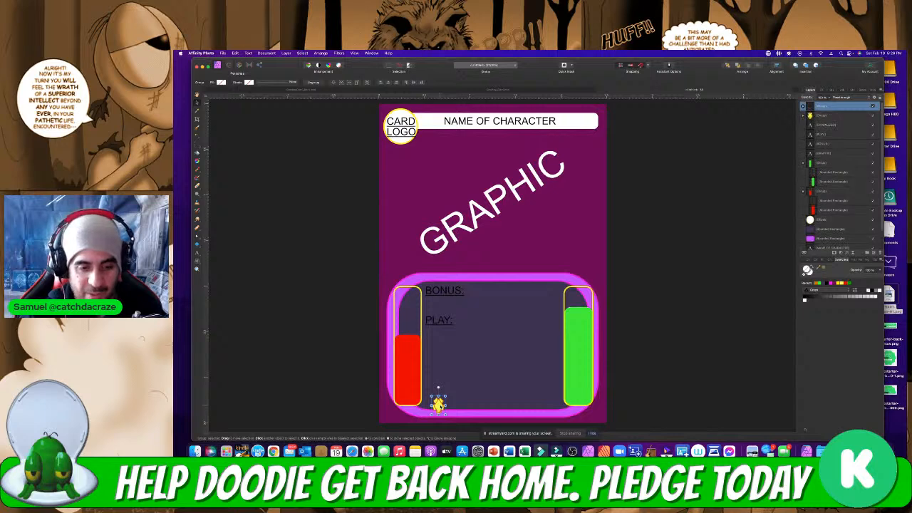
pyautogui.moveTo(441, 405); pyautogui.dragTo(455, 406)
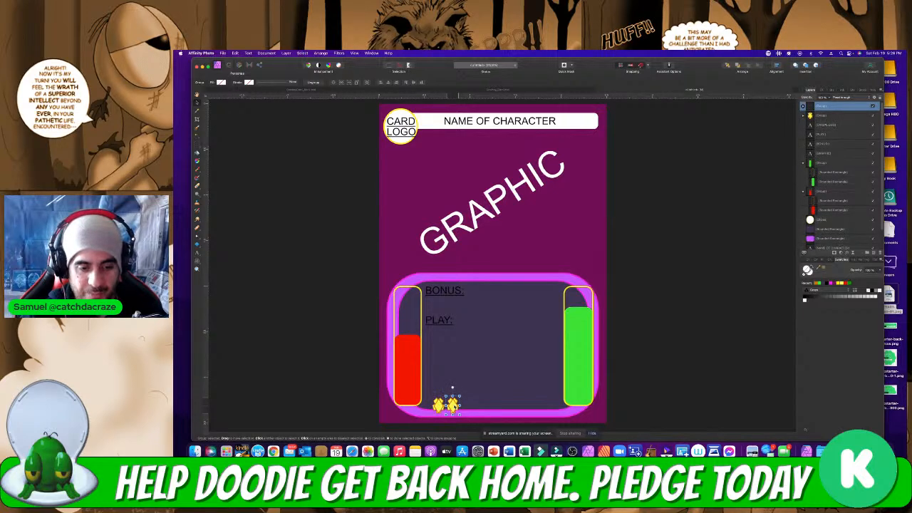
pyautogui.press('super+v')
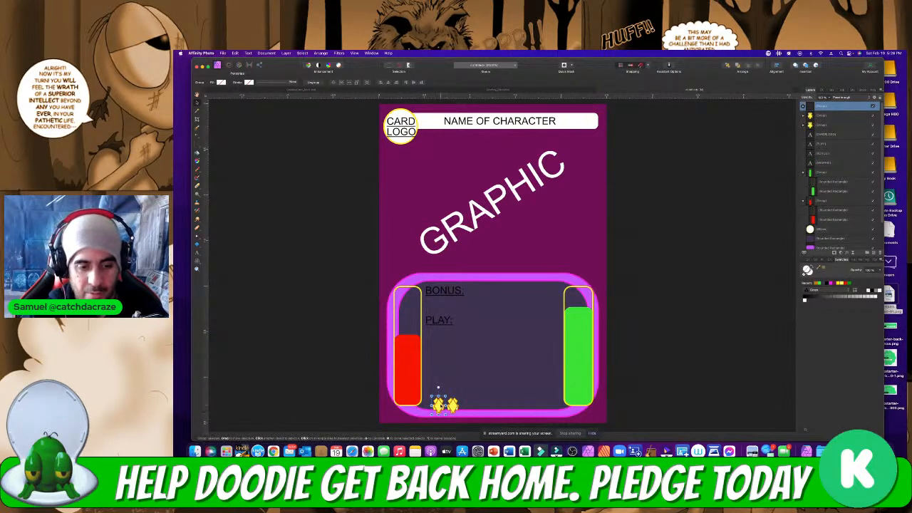
pyautogui.moveTo(455, 406); pyautogui.dragTo(469, 406)
pyautogui.click(689, 354)
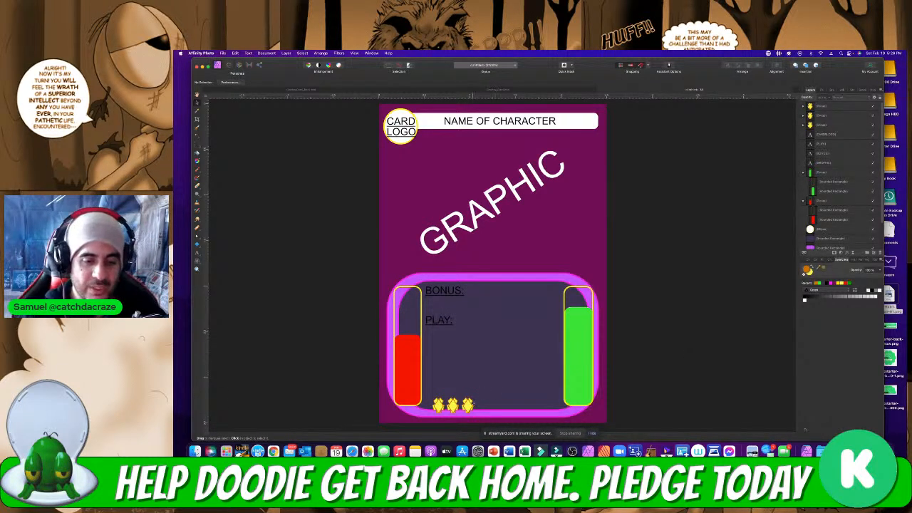
# Copy the three emblems together and place two more sets of three, extending the row to the green meter
pyautogui.click(438, 403)
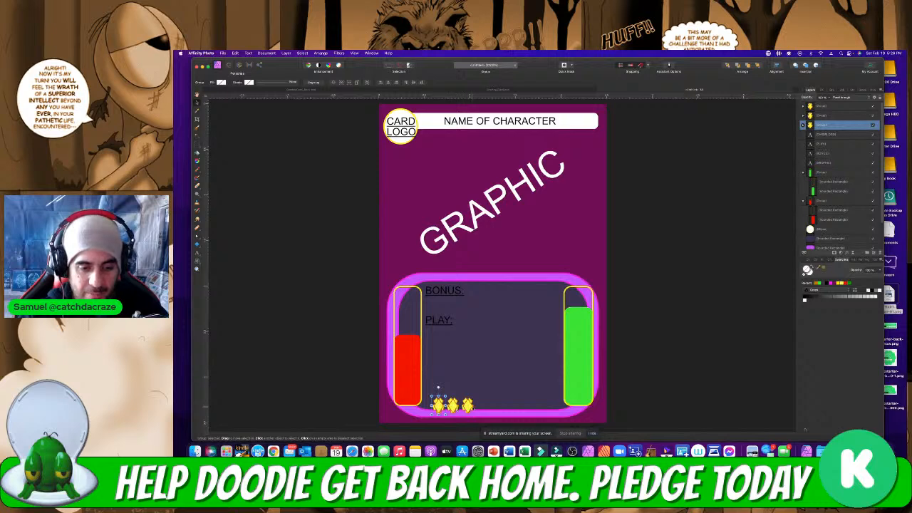
pyautogui.keyDown('shift'); pyautogui.click(452, 406); pyautogui.keyUp('shift')
pyautogui.keyDown('shift'); pyautogui.click(467, 405); pyautogui.keyUp('shift')
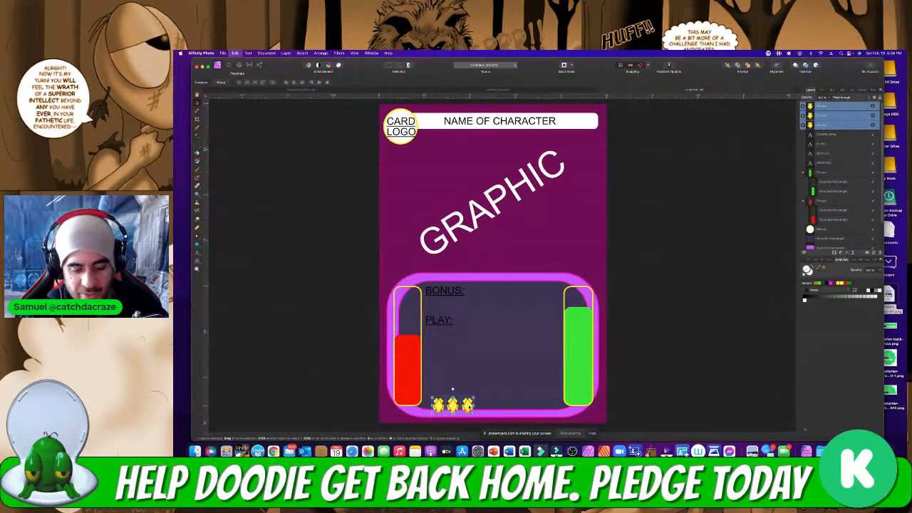
pyautogui.press('super+c')
pyautogui.press('super+v')
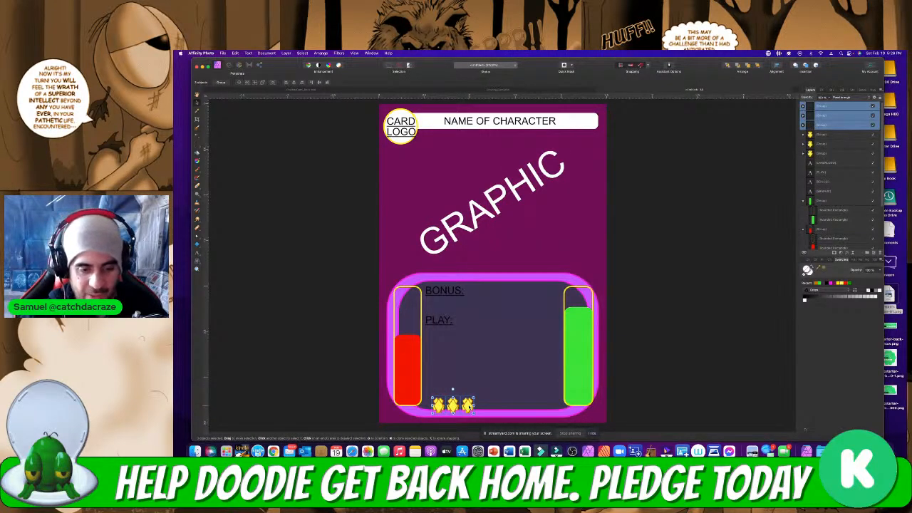
pyautogui.moveTo(470, 406); pyautogui.dragTo(515, 406)
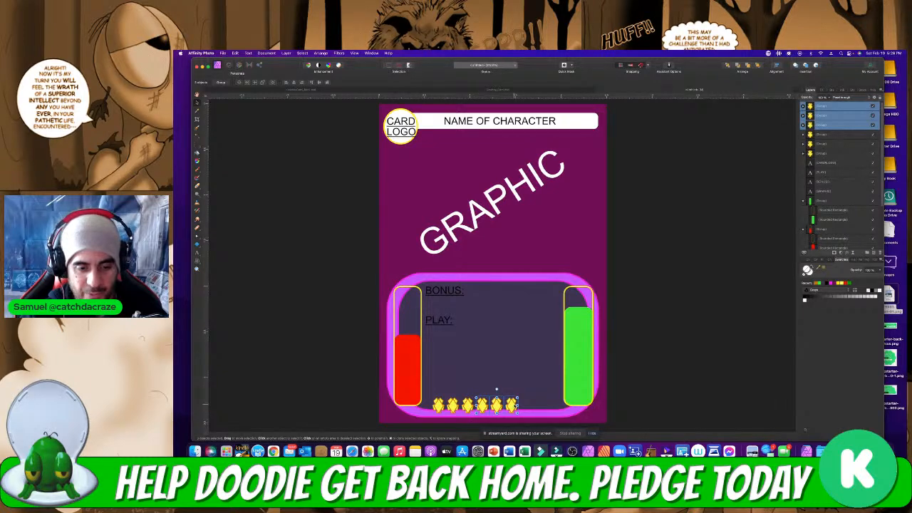
pyautogui.press('super+v')
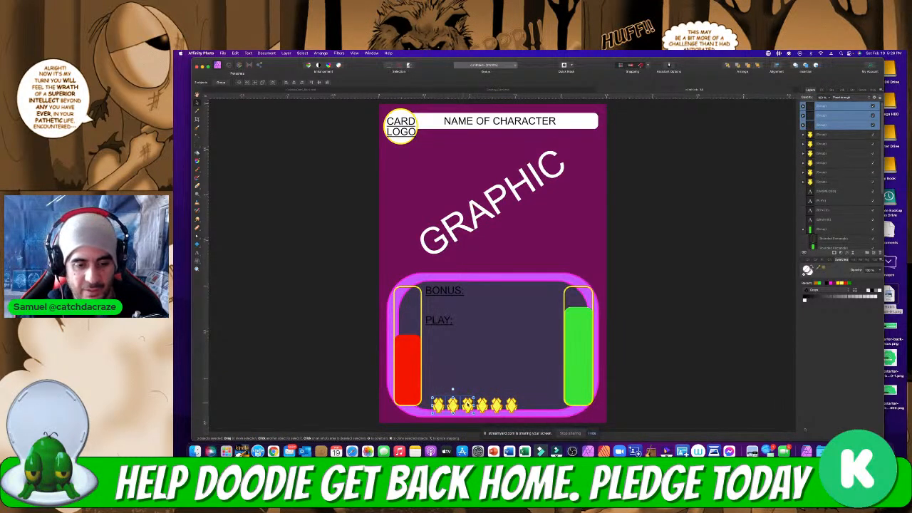
pyautogui.moveTo(453, 405); pyautogui.dragTo(555, 407)
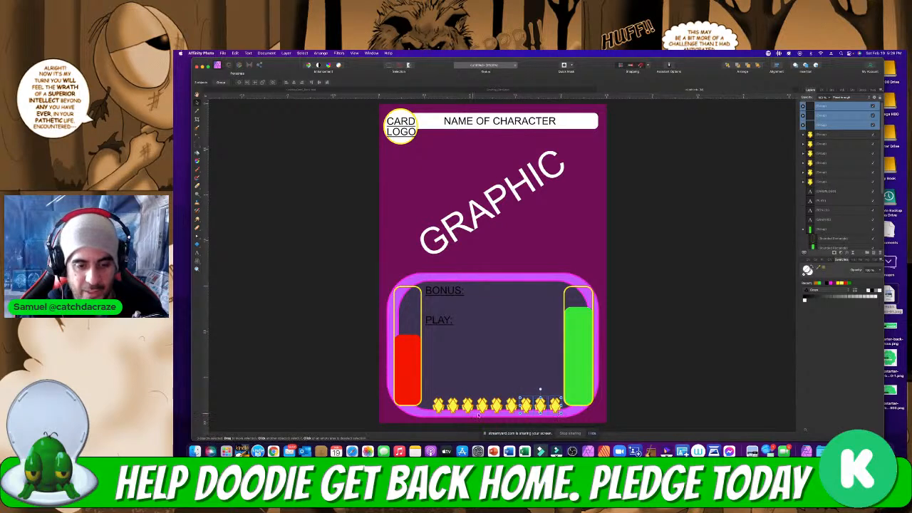
pyautogui.click(662, 378)
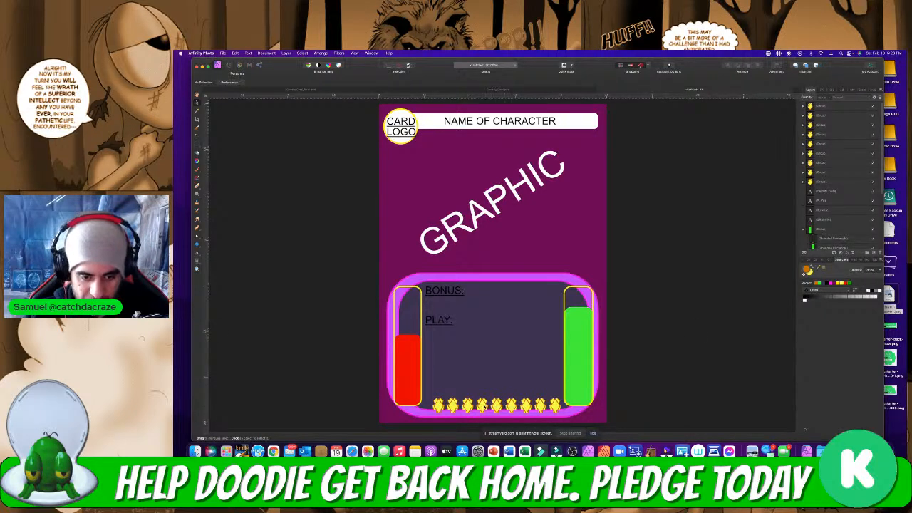
# Copy the emblem nearest the red meter and place the copy before it, making a row of ten
pyautogui.click(438, 405)
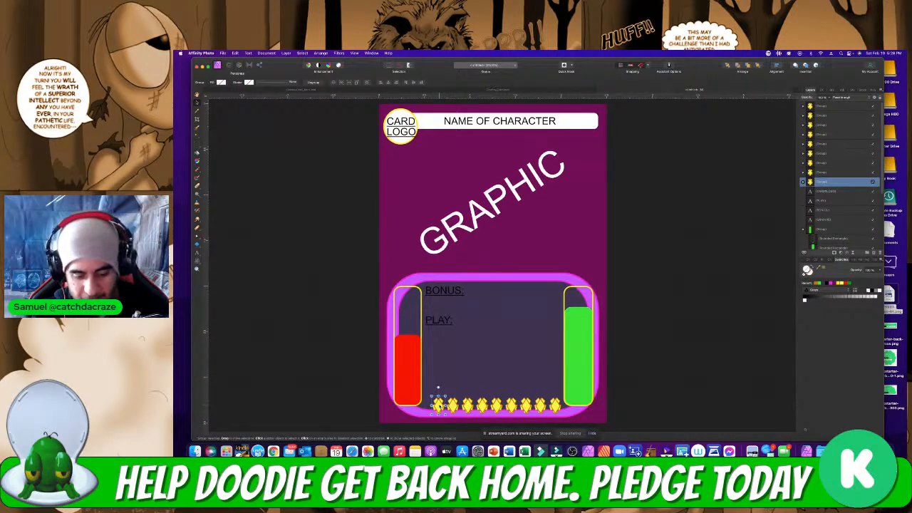
pyautogui.press('super+c')
pyautogui.press('super+v')
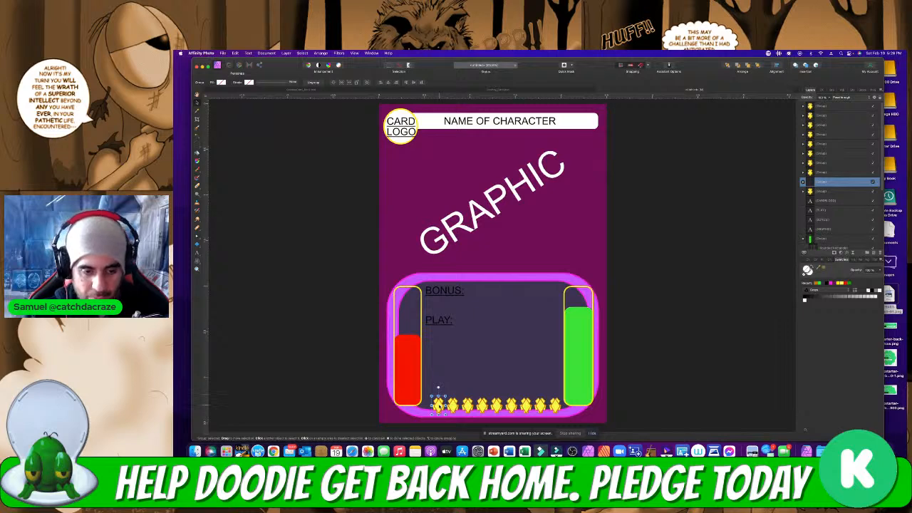
pyautogui.moveTo(438, 405); pyautogui.dragTo(424, 405)
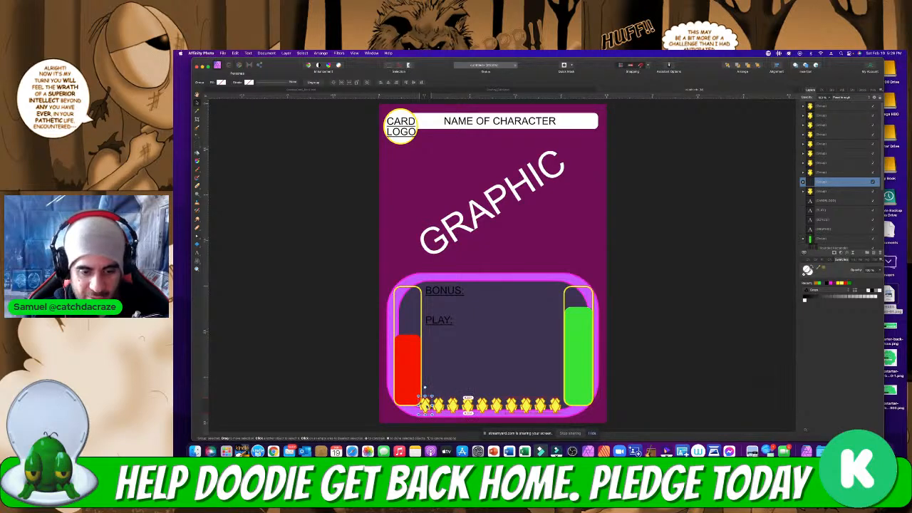
# Select all ten emblems together and shift the row slightly toward the green meter so it sits evenly between the two meters
pyautogui.click(555, 407)
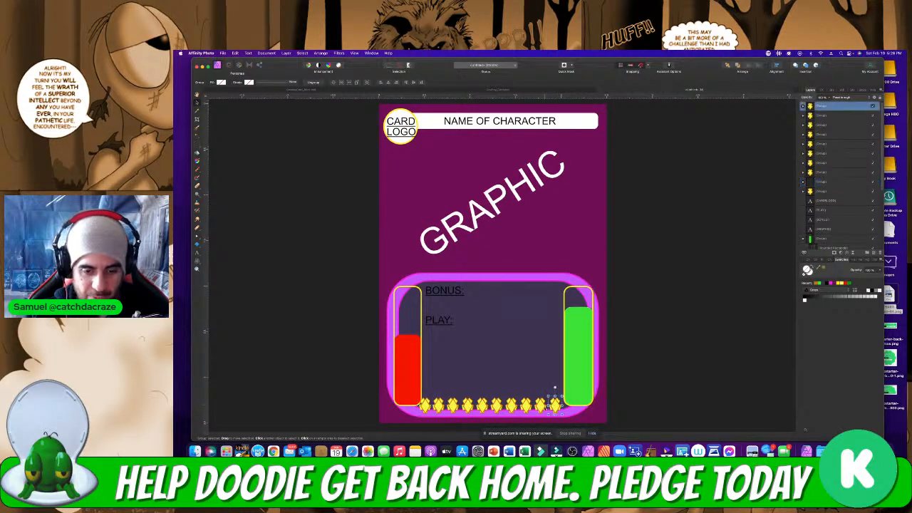
pyautogui.keyDown('shift'); pyautogui.click(540, 405); pyautogui.keyUp('shift')
pyautogui.keyDown('shift'); pyautogui.click(526, 406); pyautogui.keyUp('shift')
pyautogui.keyDown('shift'); pyautogui.click(511, 405); pyautogui.keyUp('shift')
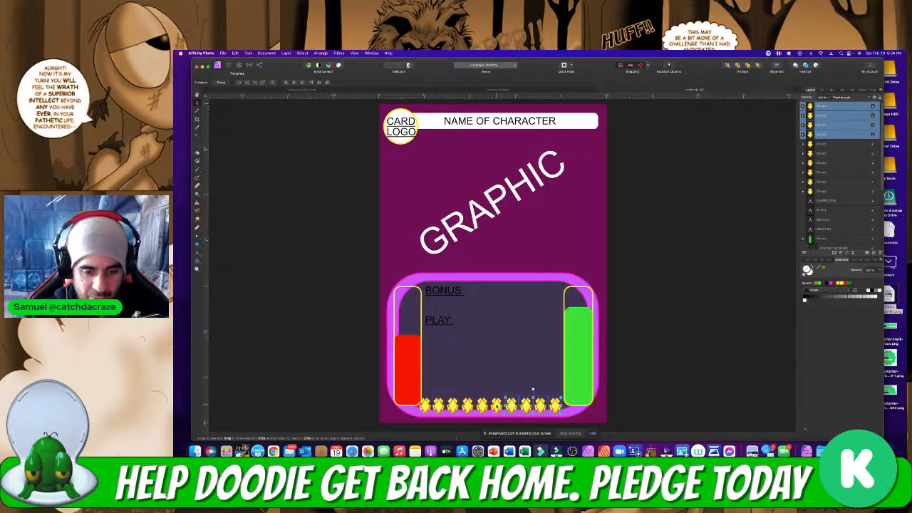
pyautogui.keyDown('shift'); pyautogui.click(497, 405); pyautogui.keyUp('shift')
pyautogui.keyDown('shift'); pyautogui.click(481, 404); pyautogui.keyUp('shift')
pyautogui.keyDown('shift'); pyautogui.click(468, 405); pyautogui.keyUp('shift')
pyautogui.keyDown('shift'); pyautogui.click(452, 404); pyautogui.keyUp('shift')
pyautogui.keyDown('shift'); pyautogui.click(438, 404); pyautogui.keyUp('shift')
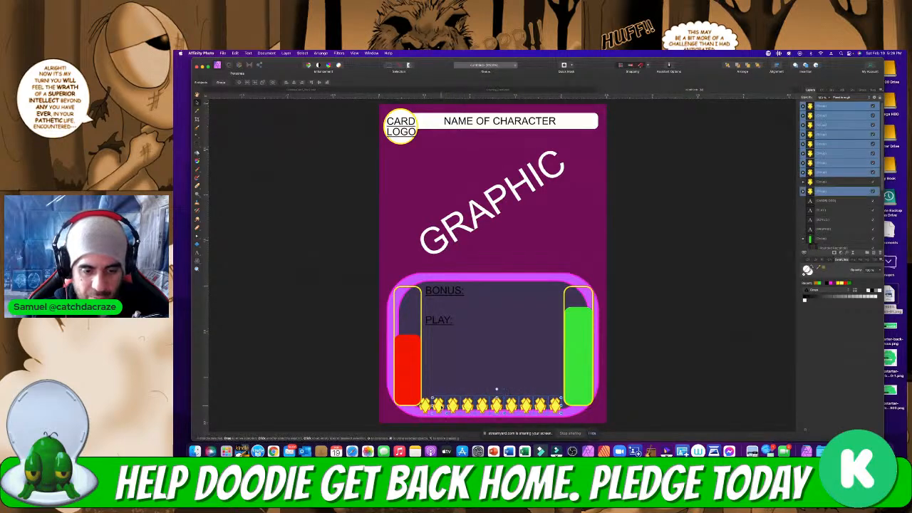
pyautogui.keyDown('shift'); pyautogui.click(424, 405); pyautogui.keyUp('shift')
pyautogui.moveTo(559, 413); pyautogui.dragTo(560, 414)
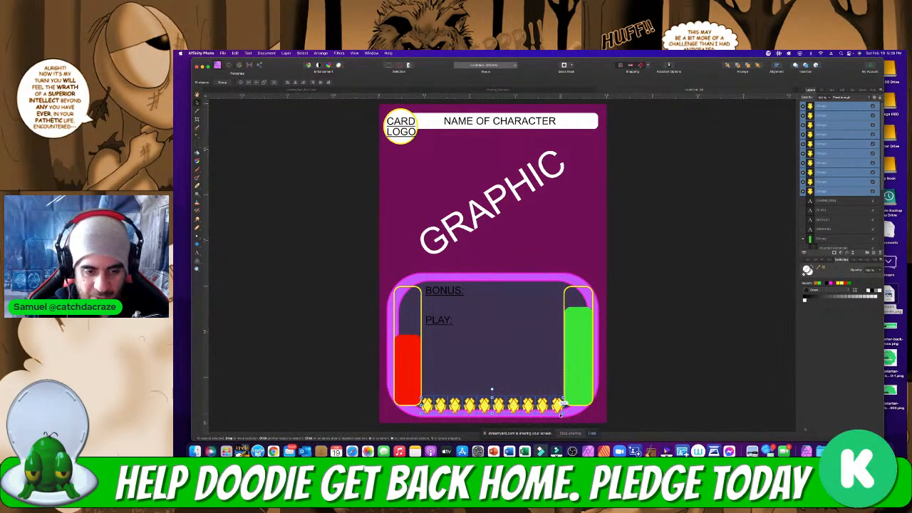
pyautogui.click(672, 367)
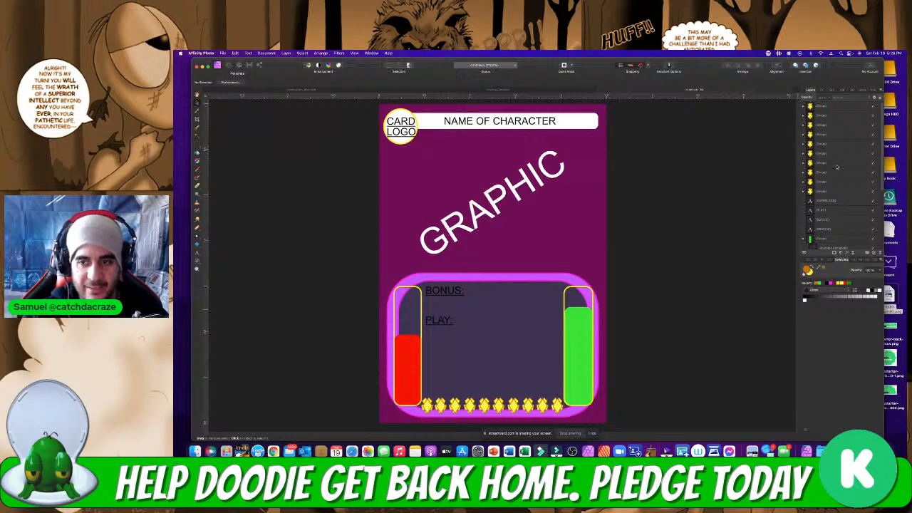
# Hide the emblem groups one after another from the red meter side, leaving only the two nearest the green meter shown
pyautogui.click(873, 191)
pyautogui.click(873, 182)
pyautogui.click(873, 172)
pyautogui.click(873, 163)
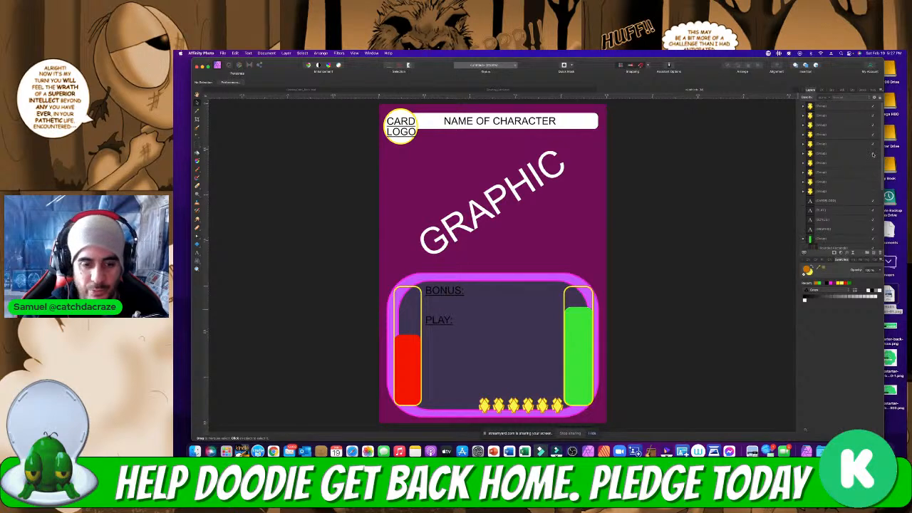
pyautogui.click(873, 154)
pyautogui.click(874, 144)
pyautogui.click(874, 135)
pyautogui.click(873, 125)
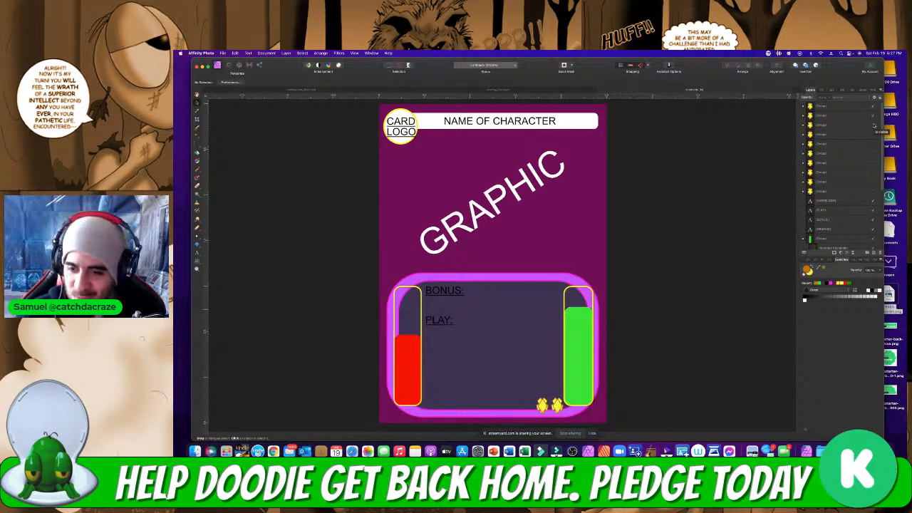
# Show the hidden emblem groups again one after another until the full row of ten is restored
pyautogui.click(874, 126)
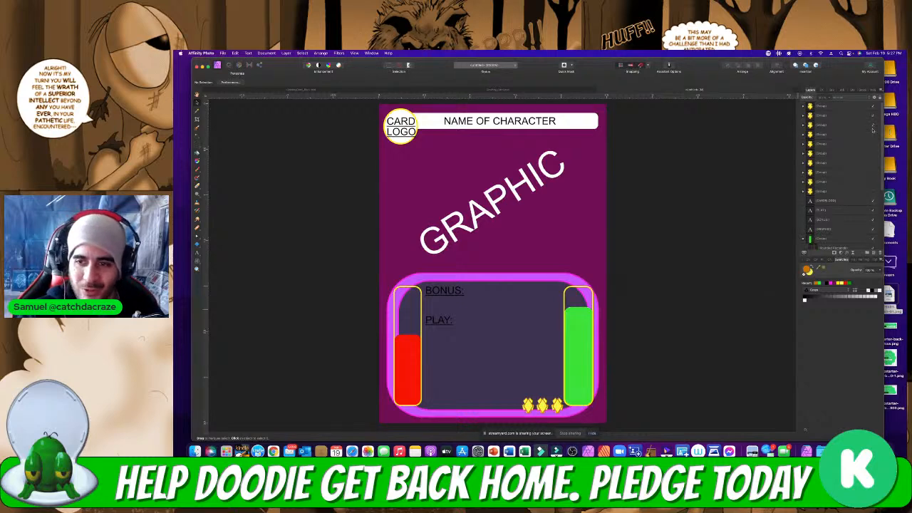
pyautogui.click(873, 135)
pyautogui.click(873, 154)
pyautogui.click(873, 163)
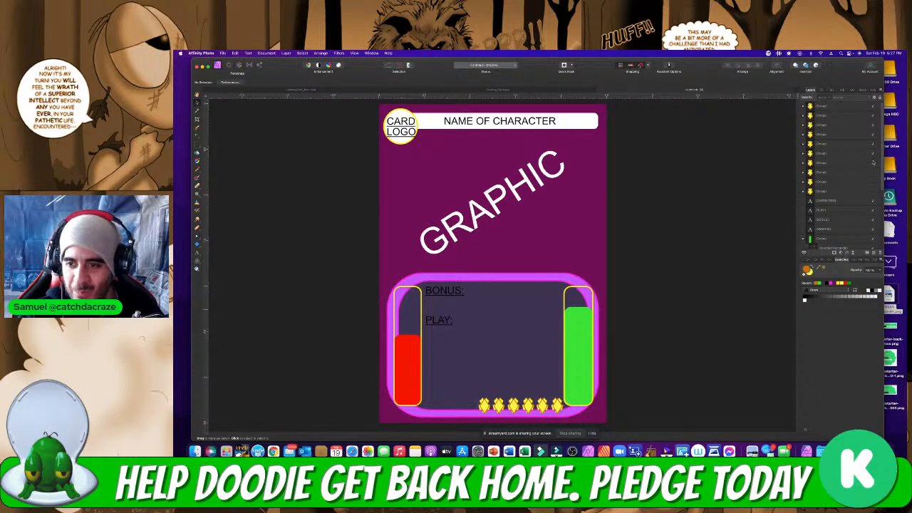
pyautogui.click(874, 172)
pyautogui.click(874, 182)
pyautogui.click(874, 182)
pyautogui.click(873, 191)
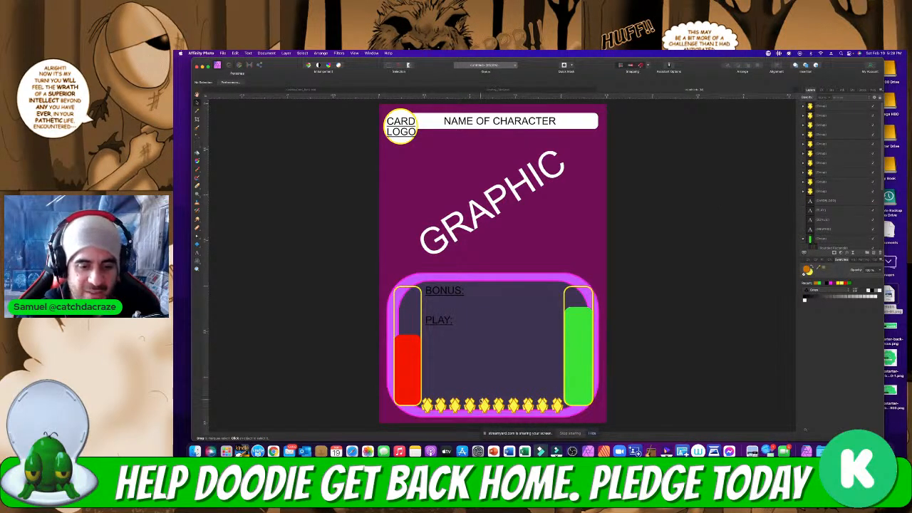
pyautogui.click(470, 404)
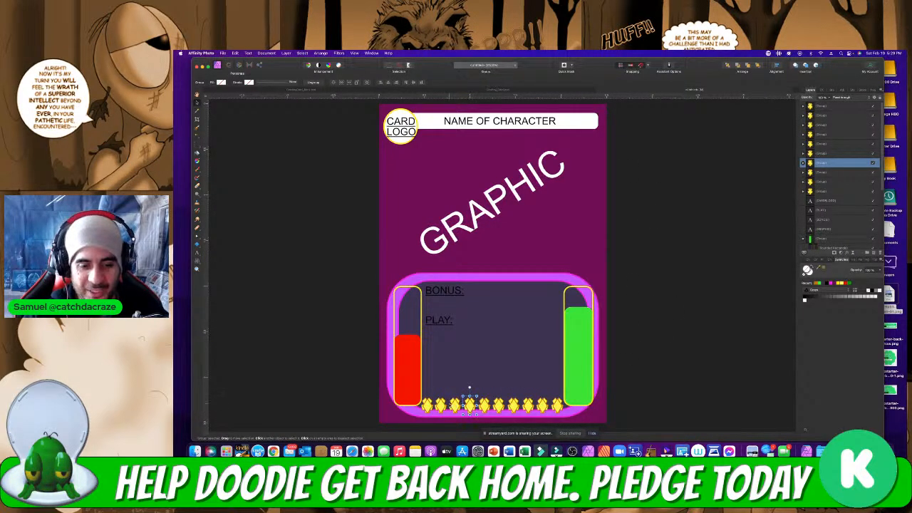
pyautogui.click(429, 406)
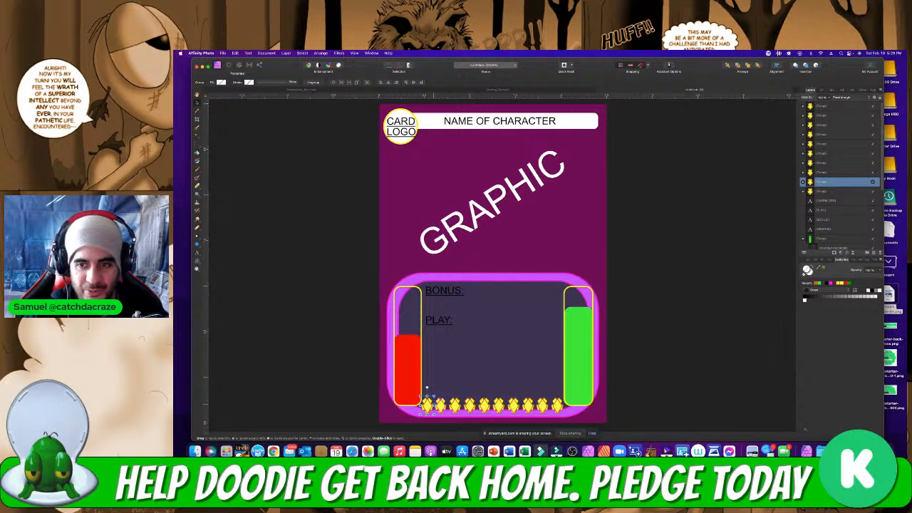
pyautogui.click(442, 406)
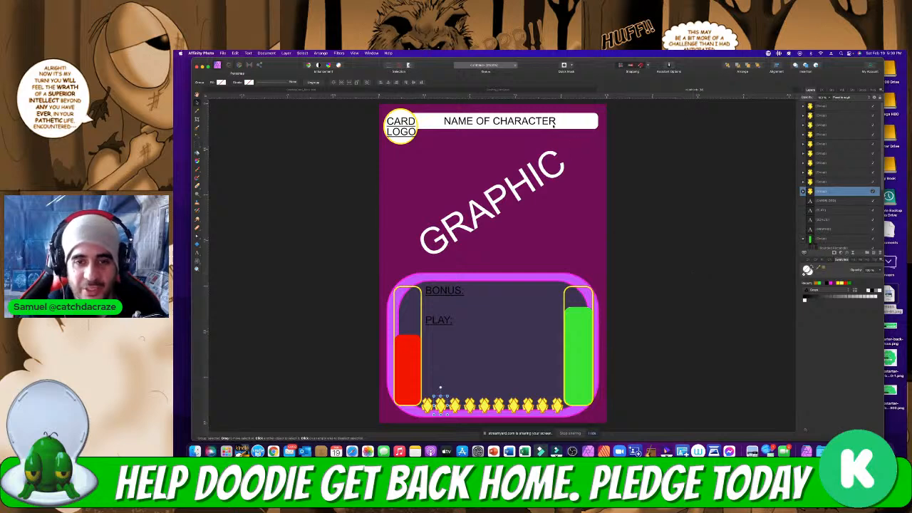
# Try to warp the lower corner of the white title bar inward with the Mesh Warp tool
pyautogui.click(570, 121)
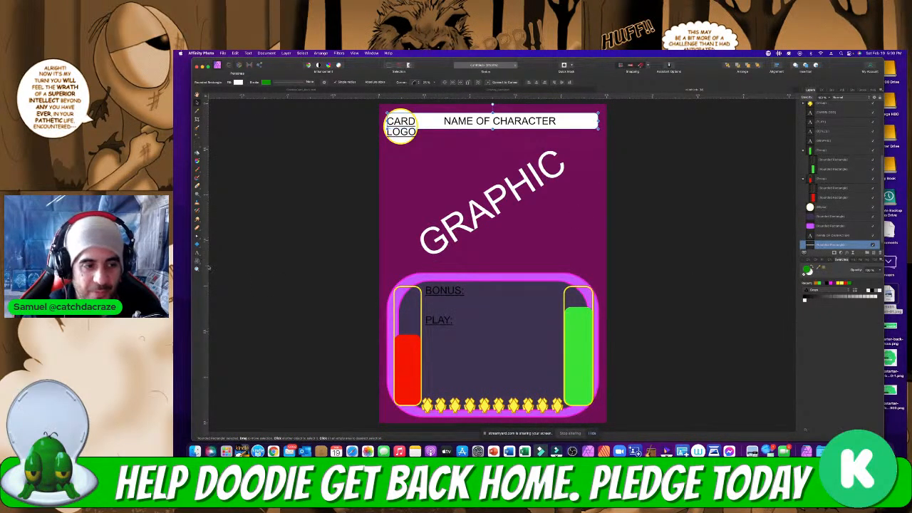
pyautogui.click(197, 262)
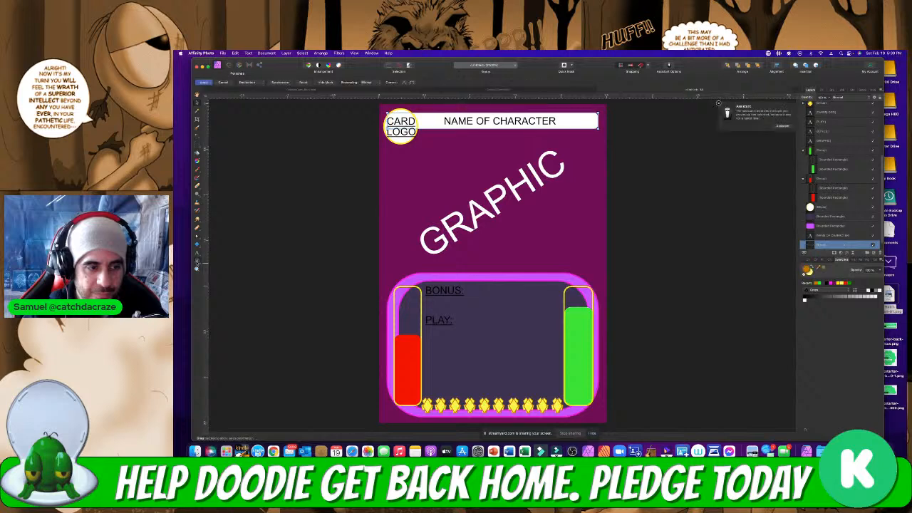
pyautogui.moveTo(600, 131); pyautogui.dragTo(591, 129)
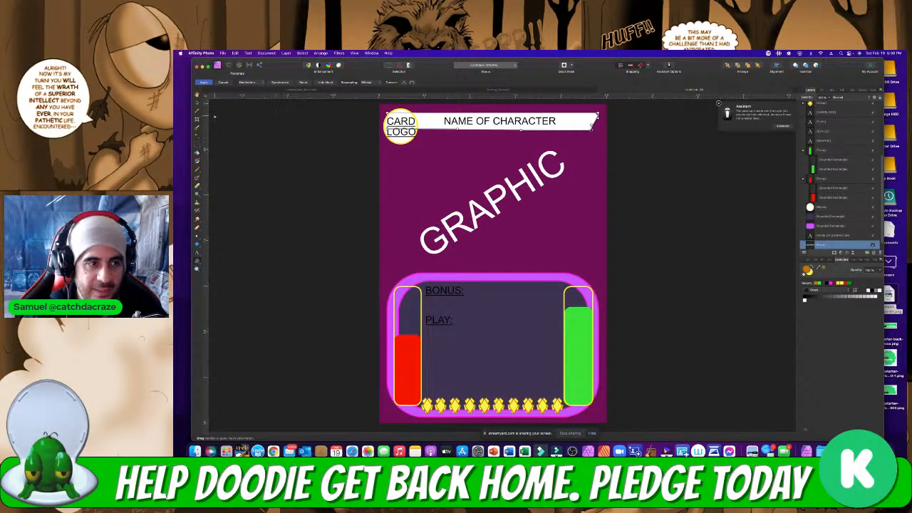
pyautogui.click(197, 95)
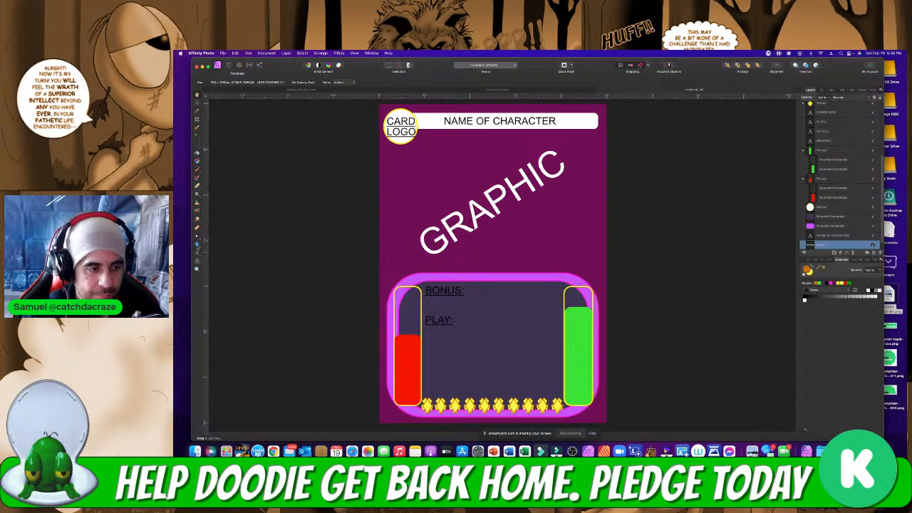
# Draw a thin yellow rectangle across the red meter just above its red fill and move its layer above the meter groups
pyautogui.click(198, 244)
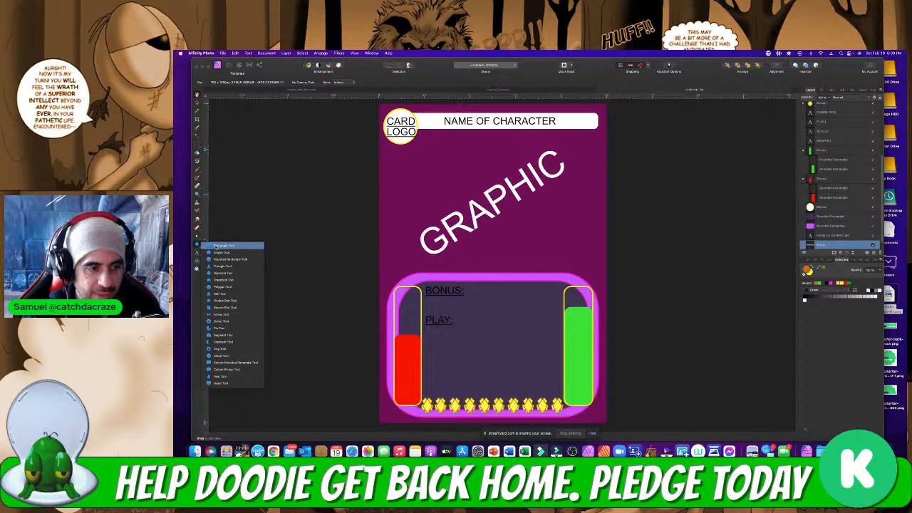
pyautogui.click(221, 246)
pyautogui.moveTo(484, 256); pyautogui.dragTo(413, 328)
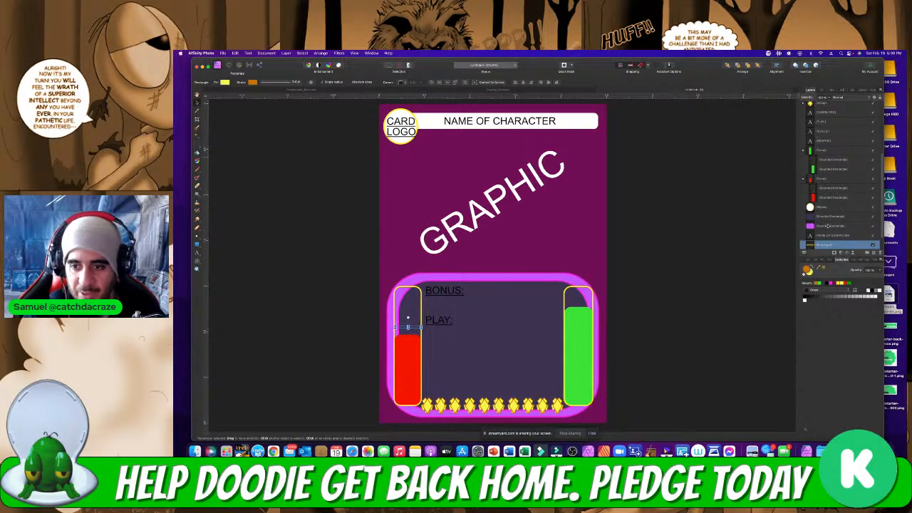
pyautogui.moveTo(827, 246); pyautogui.dragTo(826, 150)
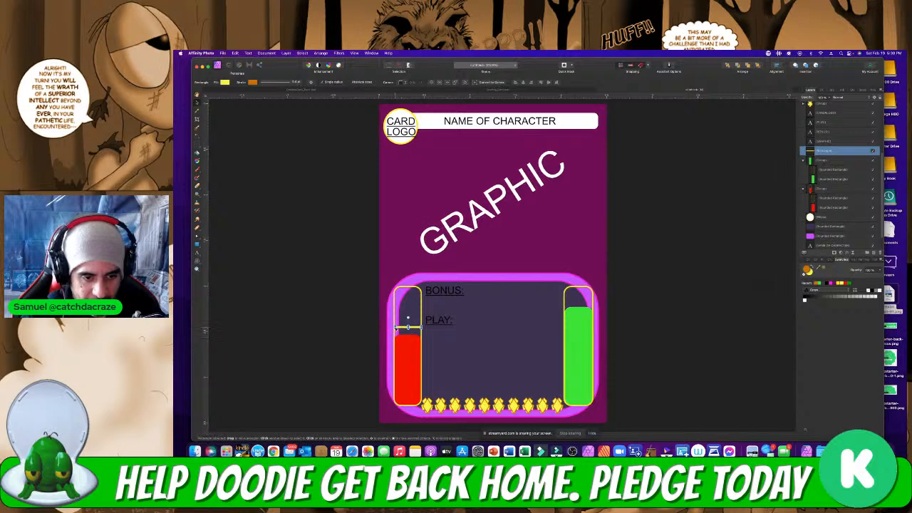
# Extend the thin yellow rectangle sideways to meet the red meter's outline and keep it selected
pyautogui.moveTo(395, 327); pyautogui.dragTo(394, 328)
pyautogui.click(321, 309)
pyautogui.click(406, 327)
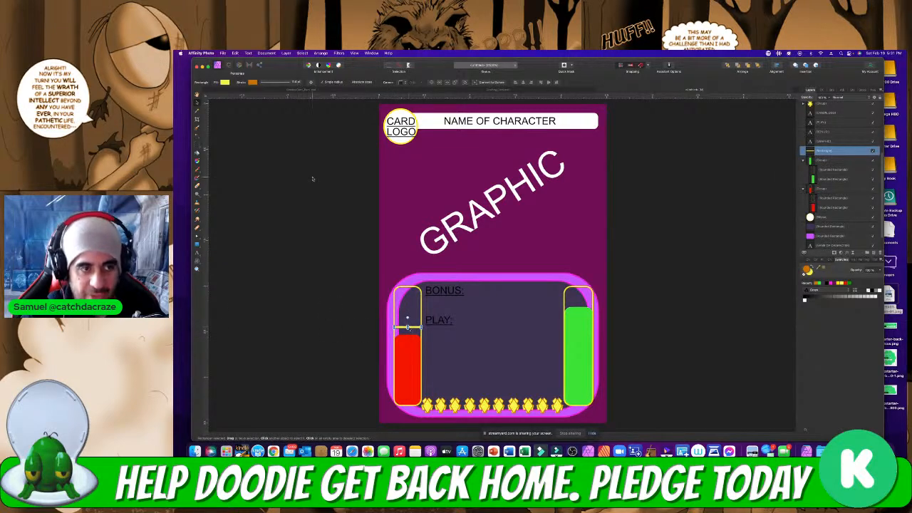
# Remove the stroke from the thin yellow divider on the left bar and move it down to just above the red fill
pyautogui.click(254, 82)
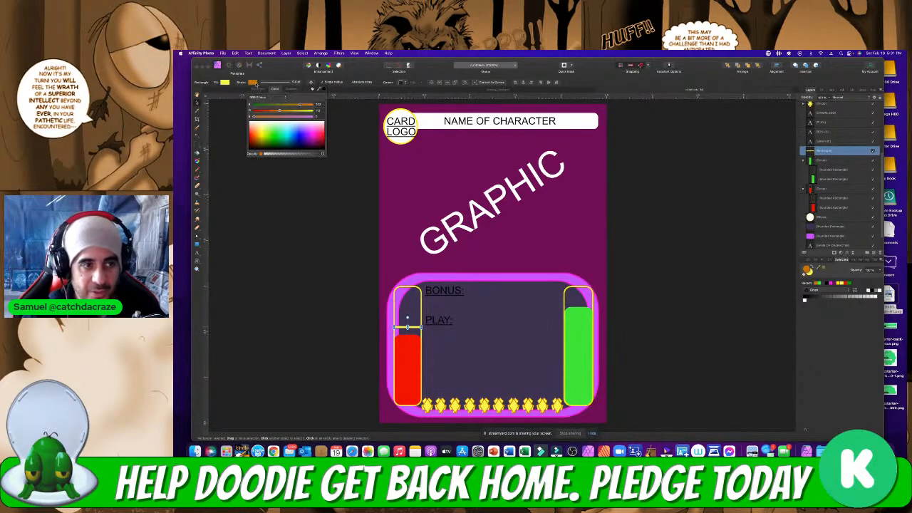
pyautogui.click(311, 89)
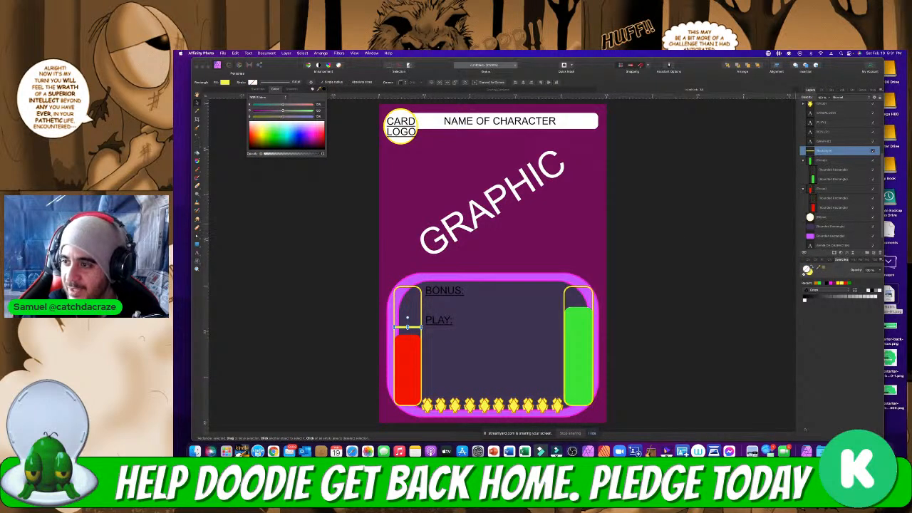
pyautogui.press('super+Tab')
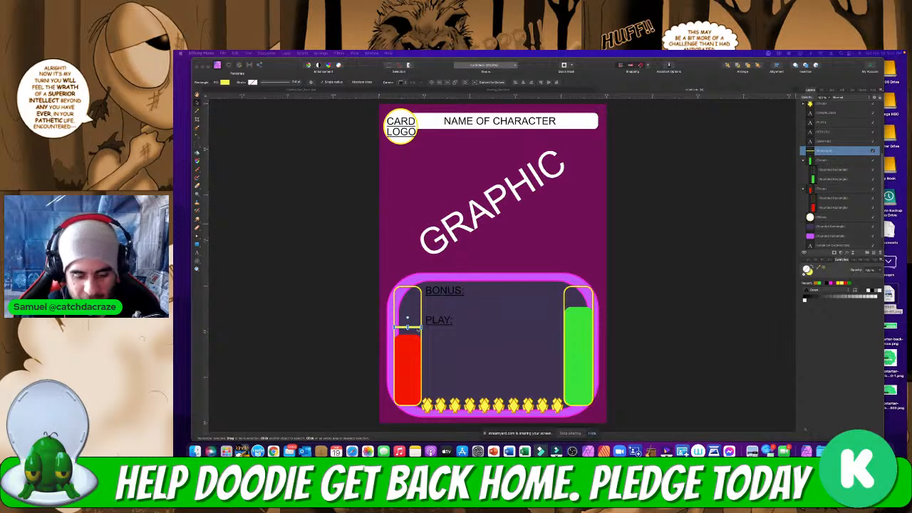
pyautogui.click(418, 329)
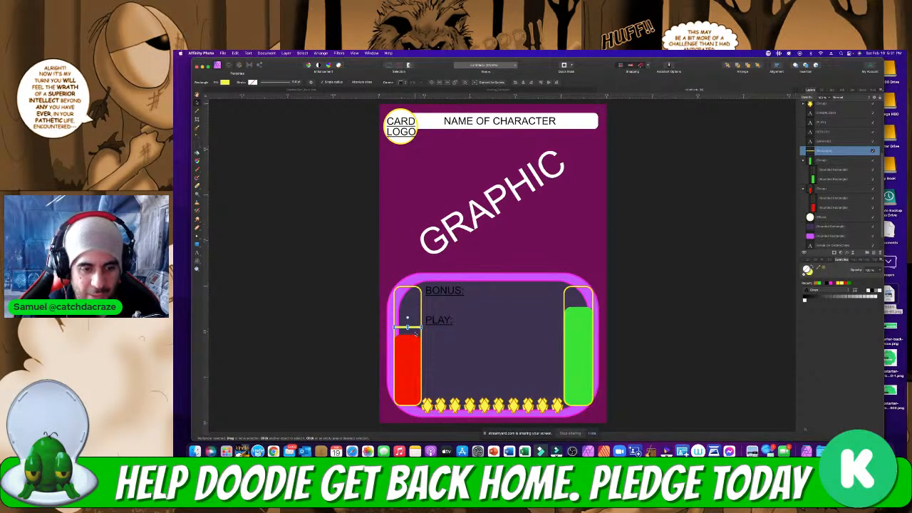
pyautogui.moveTo(415, 328)
pyautogui.mouseDown()
pyautogui.moveTo(415, 338)
pyautogui.moveTo(415, 330)
pyautogui.mouseUp()
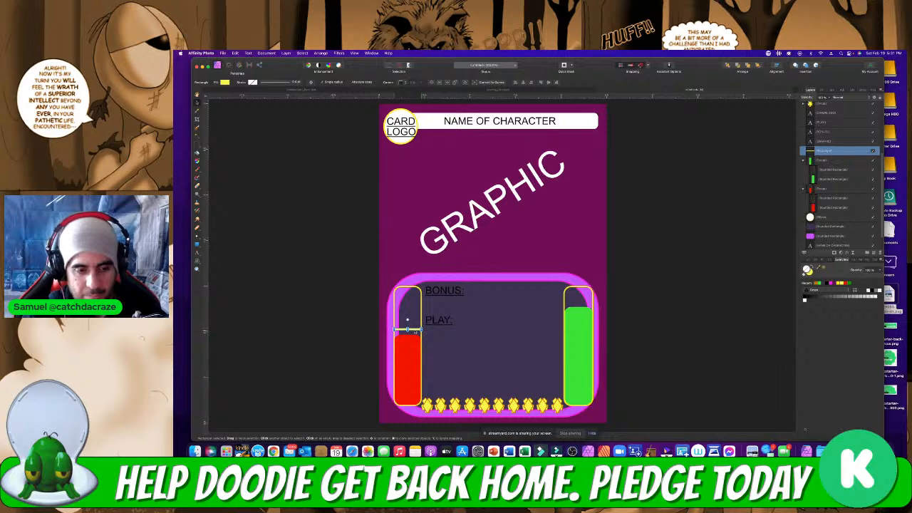
# Paste three copies of the yellow divider and space them along the left bar, two below and one above the original
pyautogui.press('super+v')
pyautogui.moveTo(415, 331); pyautogui.dragTo(416, 356)
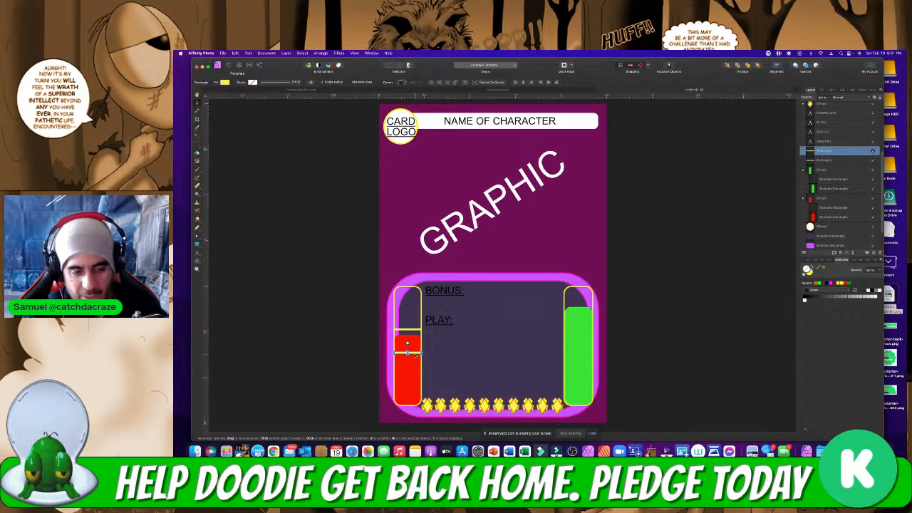
pyautogui.press('super+v')
pyautogui.moveTo(417, 332); pyautogui.dragTo(412, 377)
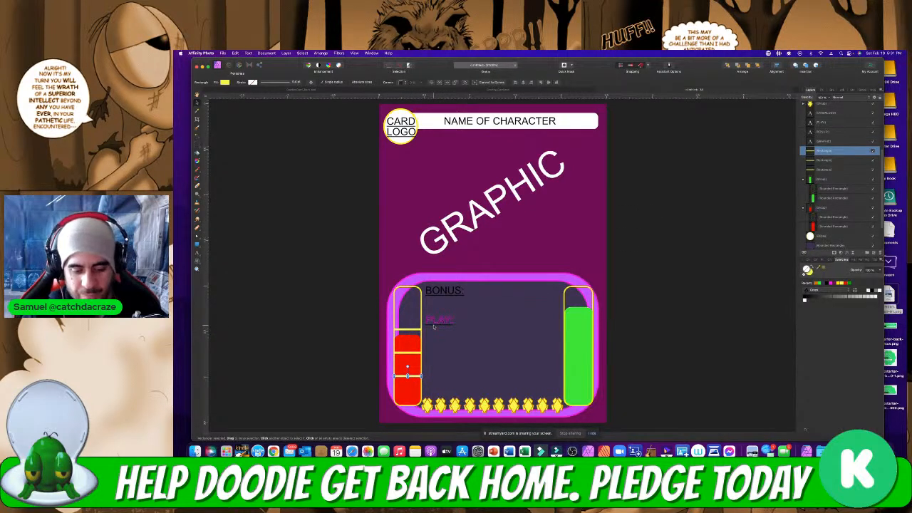
pyautogui.press('super+v')
pyautogui.moveTo(413, 331); pyautogui.dragTo(413, 309)
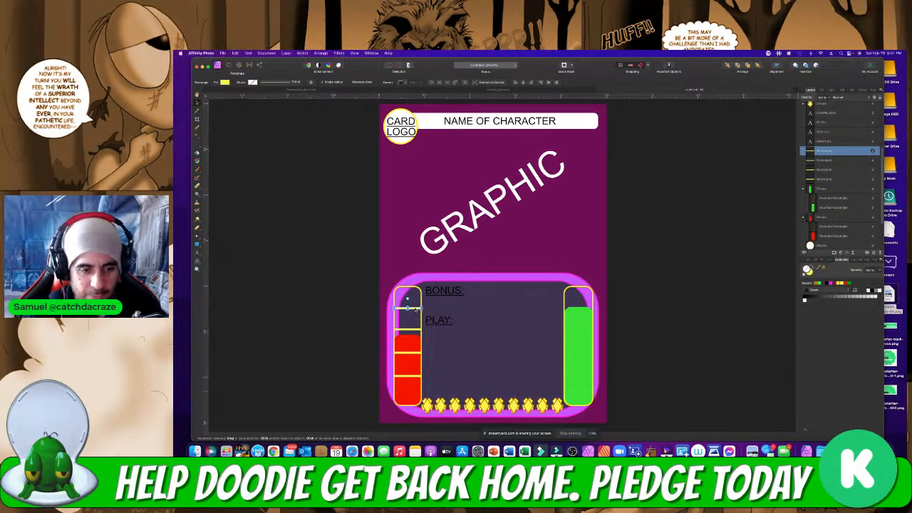
# Copy the four dividers onto the green bar at matching heights and extend the green fill to the bar's top
pyautogui.keyDown('shift'); pyautogui.click(415, 330); pyautogui.keyUp('shift')
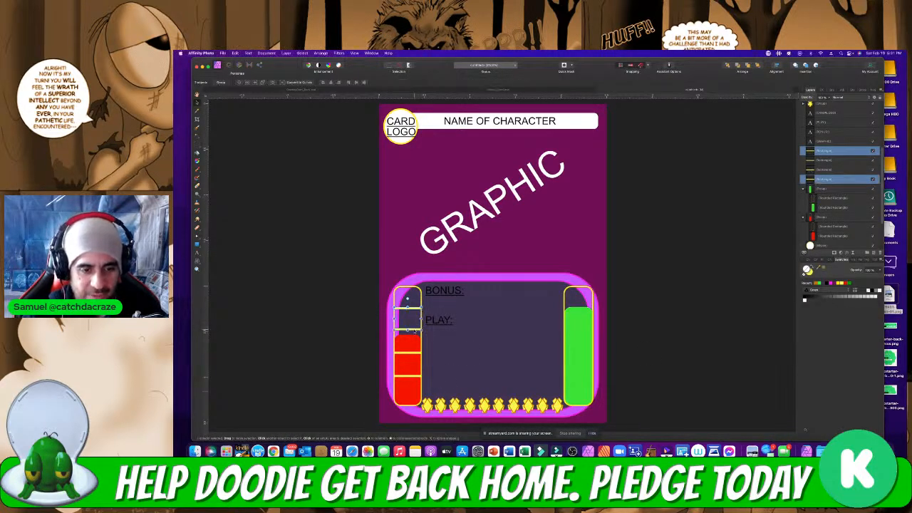
pyautogui.keyDown('shift'); pyautogui.click(413, 354); pyautogui.keyUp('shift')
pyautogui.keyDown('shift'); pyautogui.click(414, 377); pyautogui.keyUp('shift')
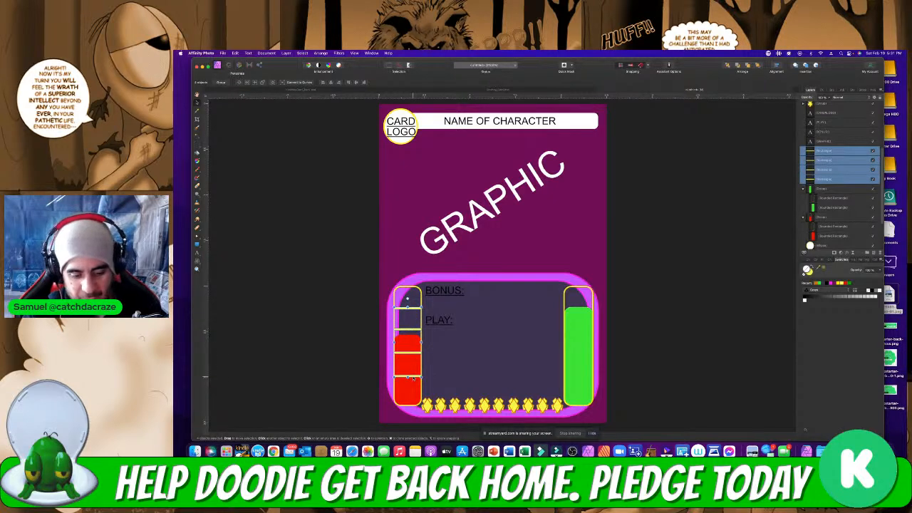
pyautogui.press('super+c')
pyautogui.press('super+v')
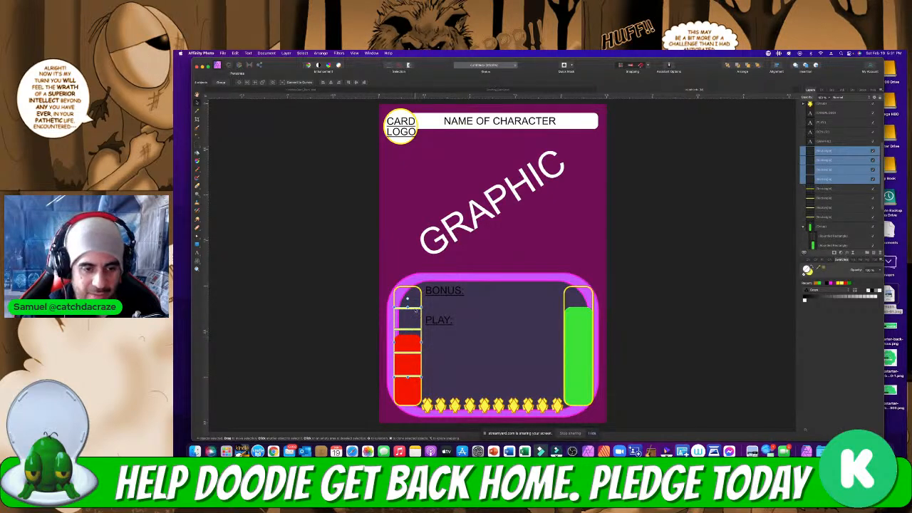
pyautogui.moveTo(416, 314); pyautogui.dragTo(588, 316)
pyautogui.click(672, 332)
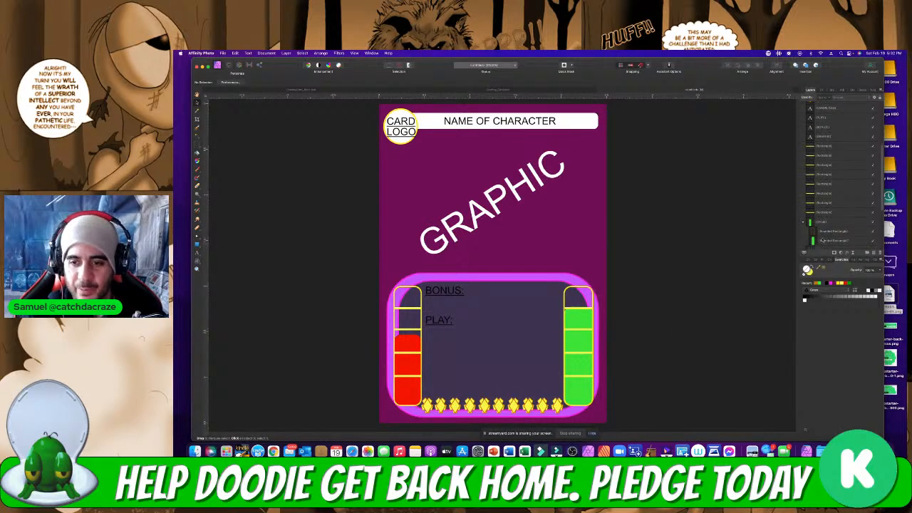
pyautogui.click(848, 240)
pyautogui.moveTo(579, 299)
pyautogui.mouseDown()
pyautogui.moveTo(579, 281)
pyautogui.moveTo(578, 356)
pyautogui.moveTo(577, 282)
pyautogui.moveTo(578, 396)
pyautogui.moveTo(578, 287)
pyautogui.moveTo(587, 287)
pyautogui.mouseUp()
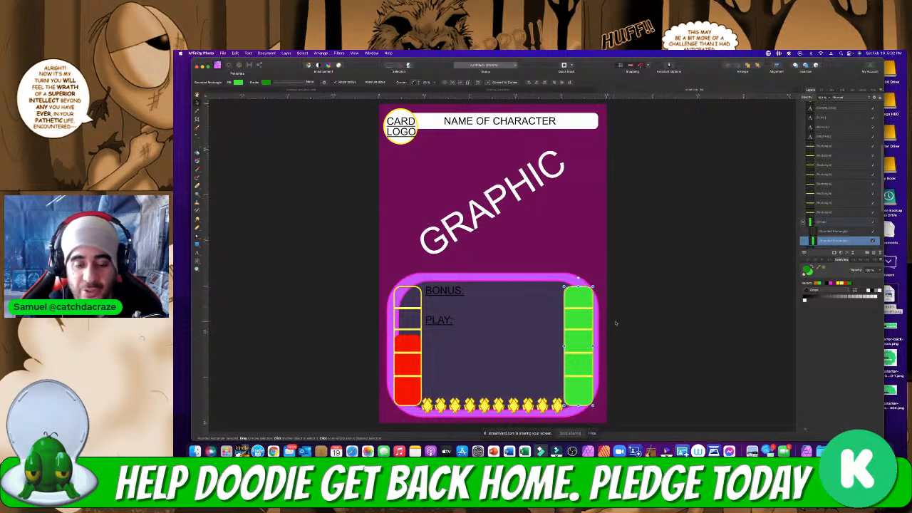
# Sample the panel's magenta border colour and apply it to the stroke of the left bar's top divider
pyautogui.click(411, 309)
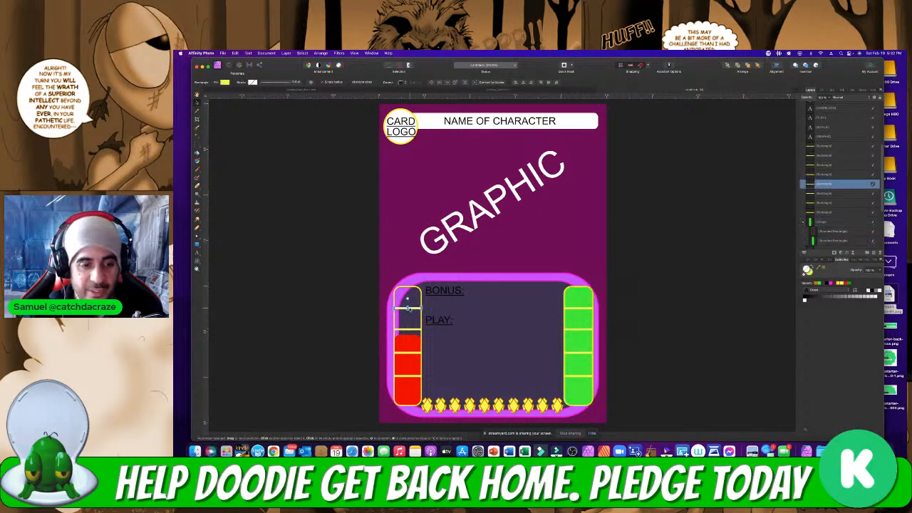
pyautogui.click(225, 82)
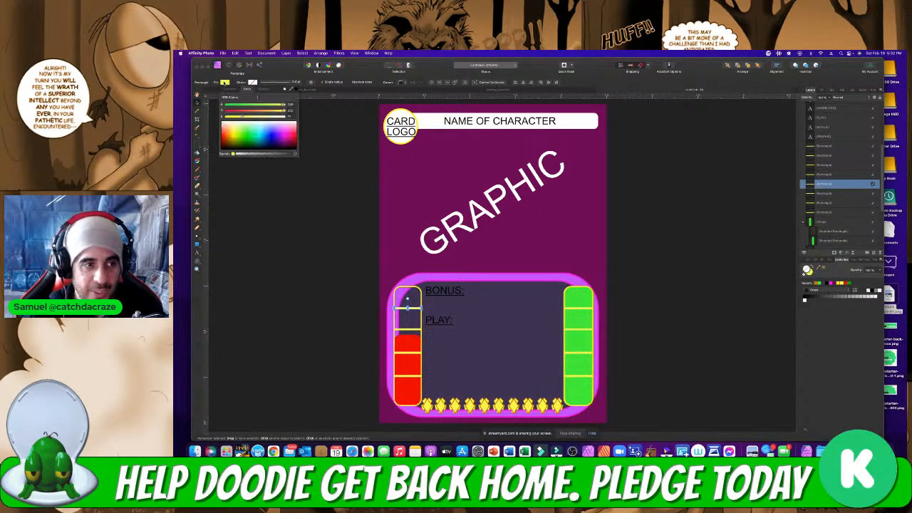
pyautogui.click(225, 82)
pyautogui.click(197, 110)
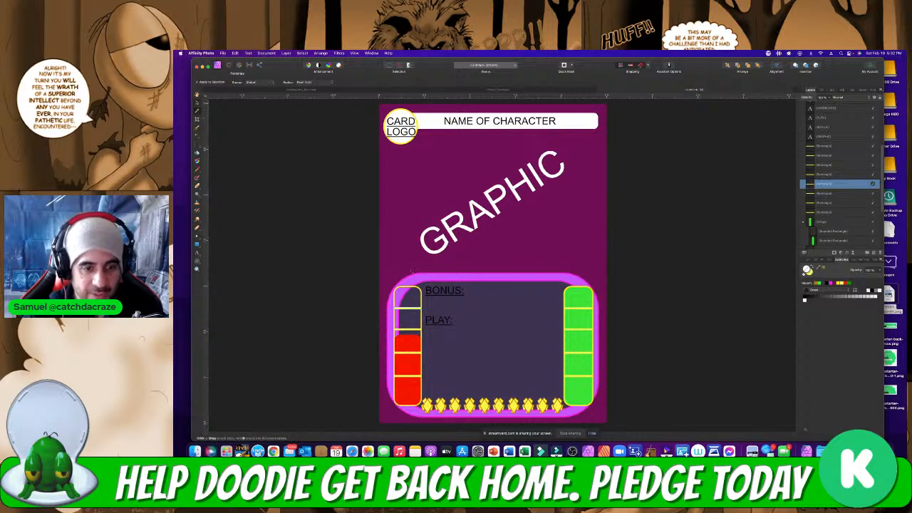
pyautogui.click(411, 272)
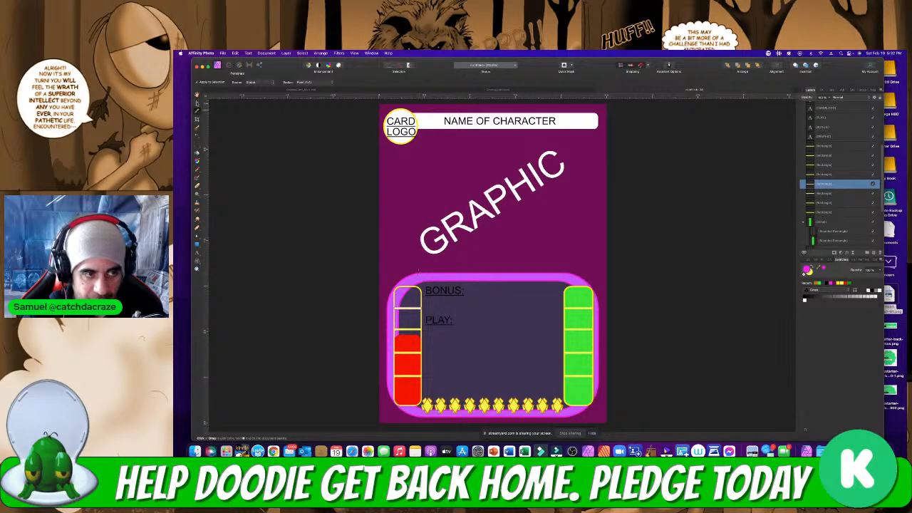
pyautogui.click(197, 102)
pyautogui.click(263, 155)
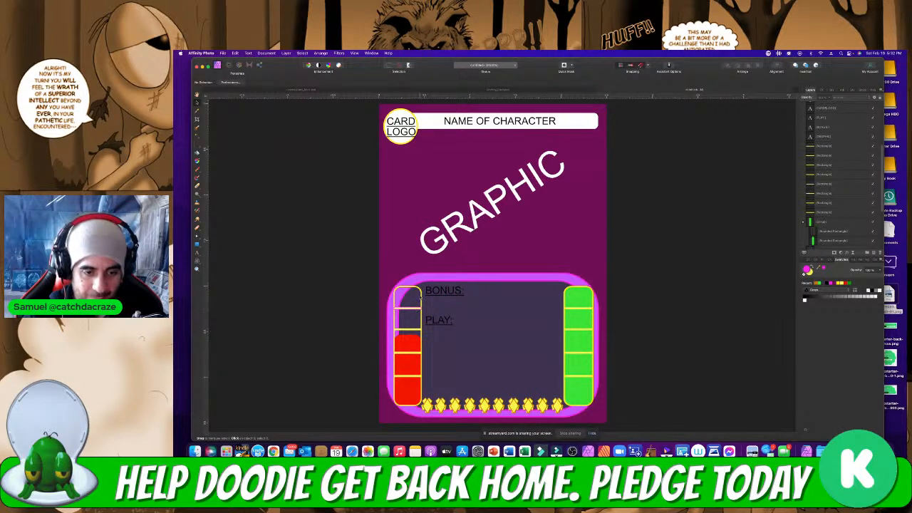
# Recolour the outline of the left bar group with the magenta sampled from the panel border
pyautogui.click(420, 292)
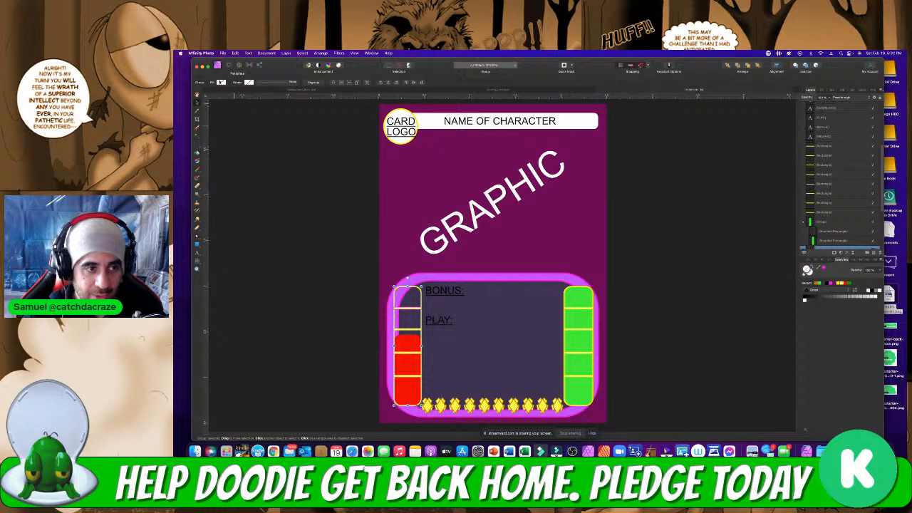
pyautogui.click(197, 111)
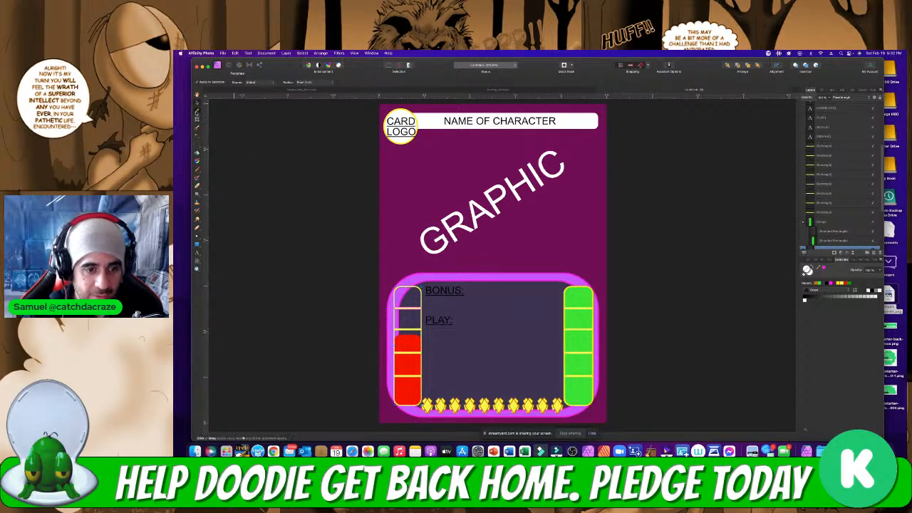
pyautogui.click(413, 273)
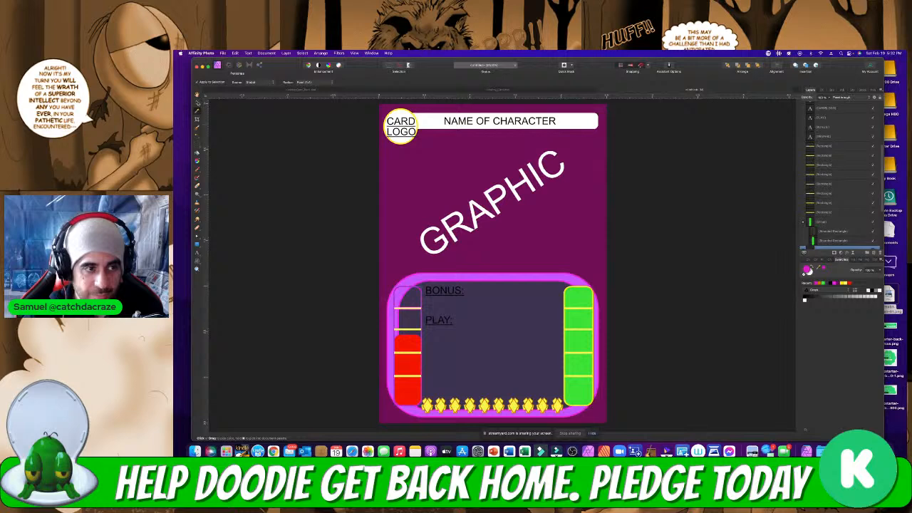
pyautogui.click(197, 103)
pyautogui.click(261, 154)
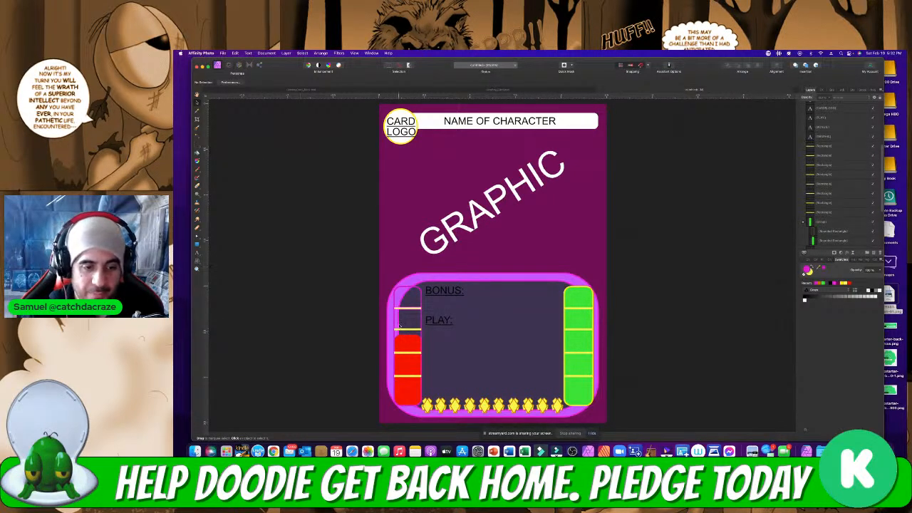
# Duplicate the red rounded rectangle in the left bar group and stretch the copy to the bar's full height
pyautogui.scroll(-4, 821, 221)
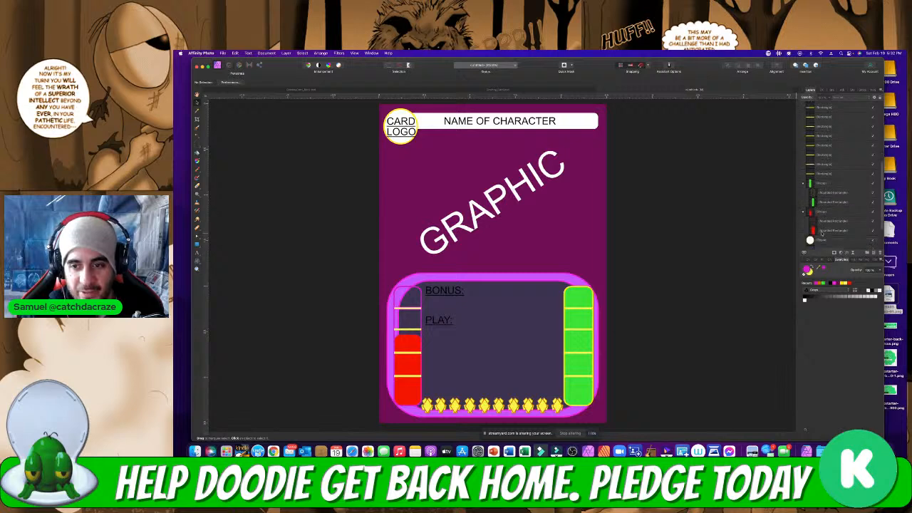
pyautogui.click(822, 231)
pyautogui.press('super+j')
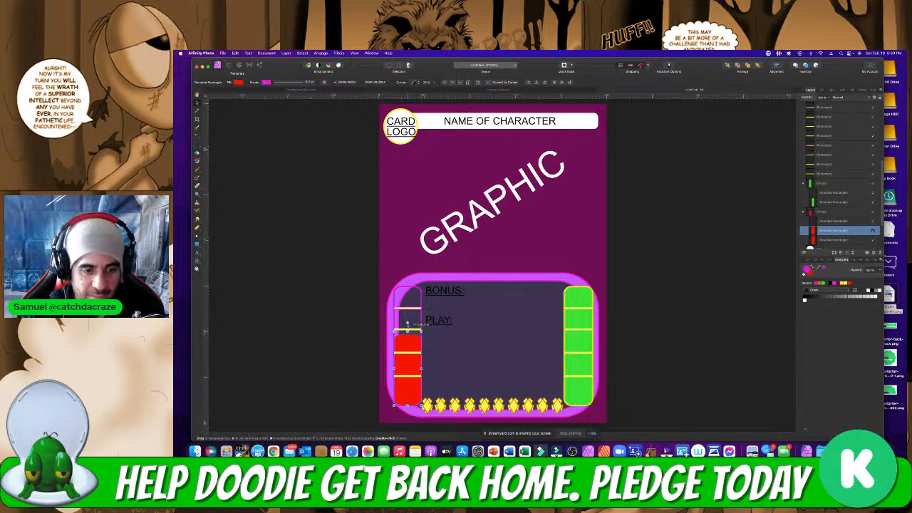
pyautogui.moveTo(407, 332); pyautogui.dragTo(407, 287)
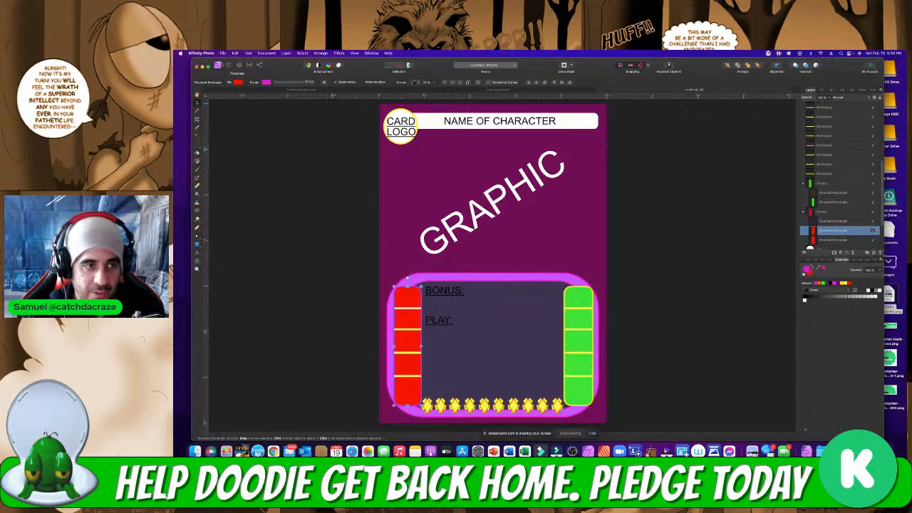
# Fill the full-height copy with white and place it beneath the red rectangle in the layer order
pyautogui.click(239, 83)
pyautogui.click(251, 123)
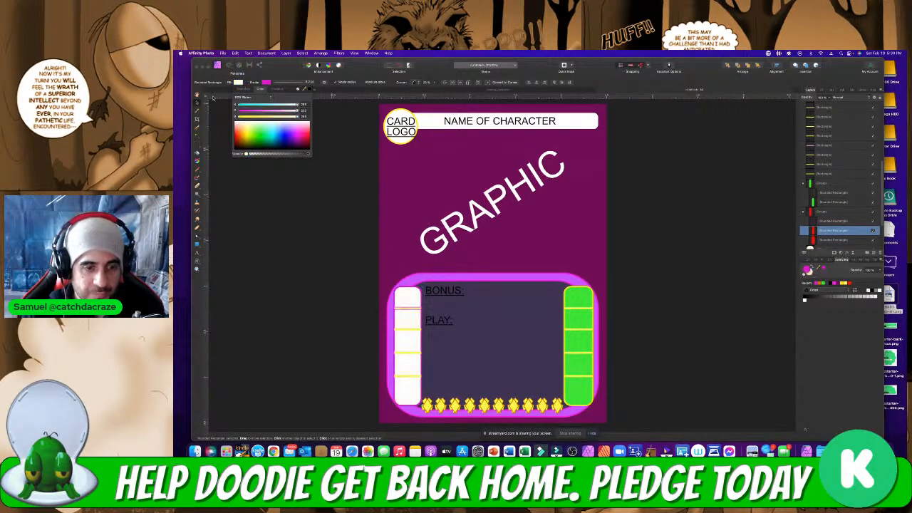
pyautogui.moveTo(812, 230); pyautogui.dragTo(817, 243)
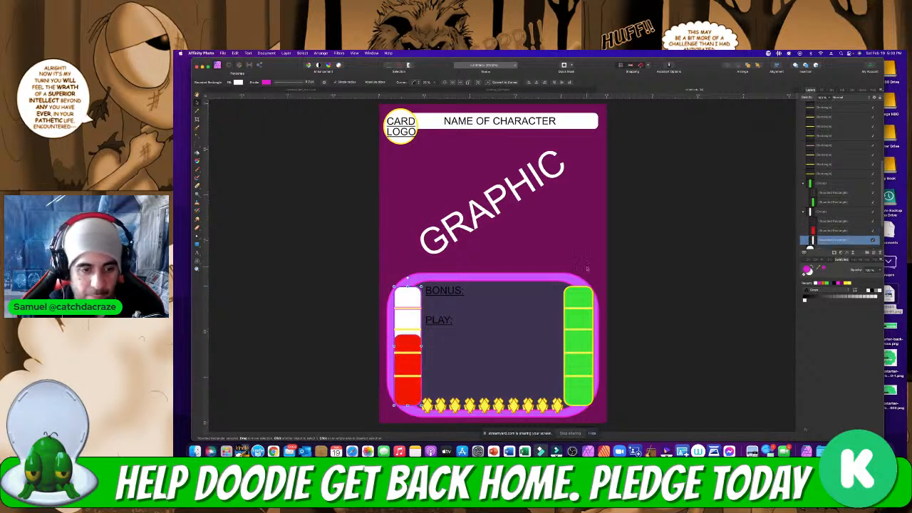
pyautogui.click(691, 264)
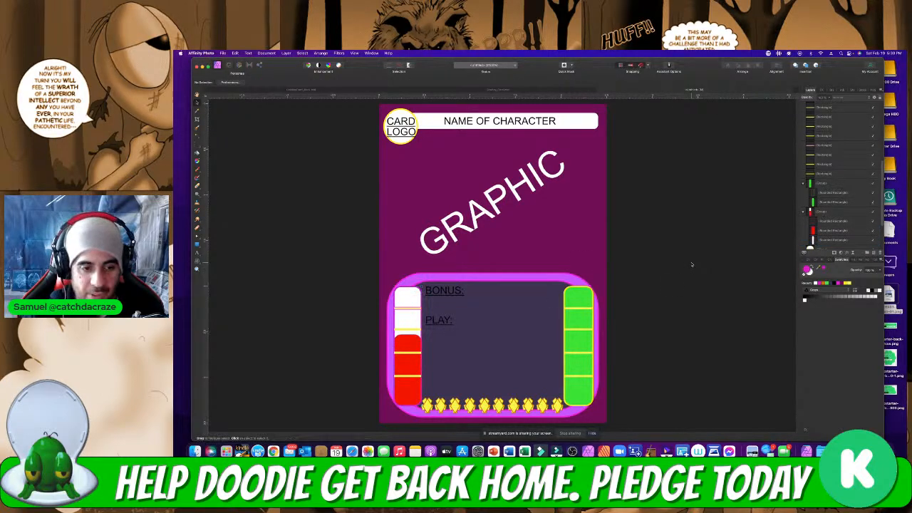
# Stretch the red fill up to the top of the left bar
pyautogui.click(406, 342)
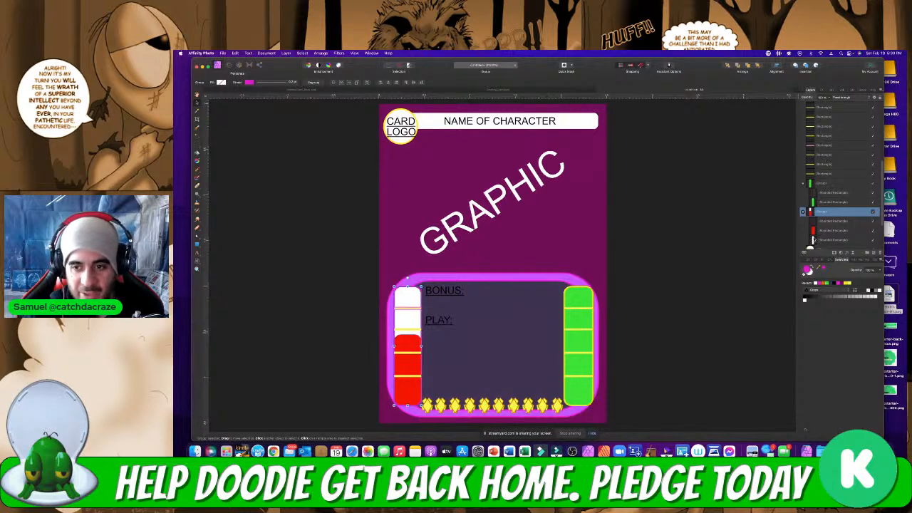
pyautogui.click(815, 231)
pyautogui.moveTo(407, 332); pyautogui.dragTo(409, 287)
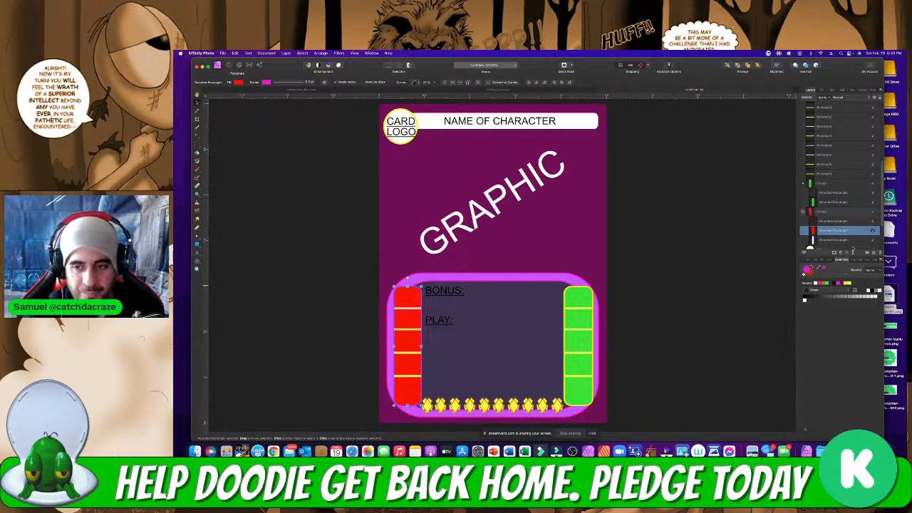
# Change the stroke of the white backing rectangle behind the red fill to a sampled dark indigo
pyautogui.click(817, 240)
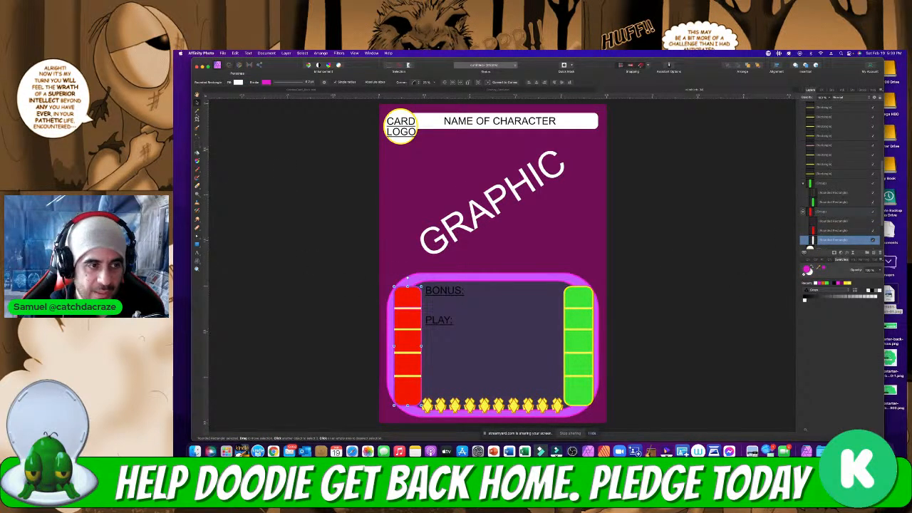
pyautogui.press('i')
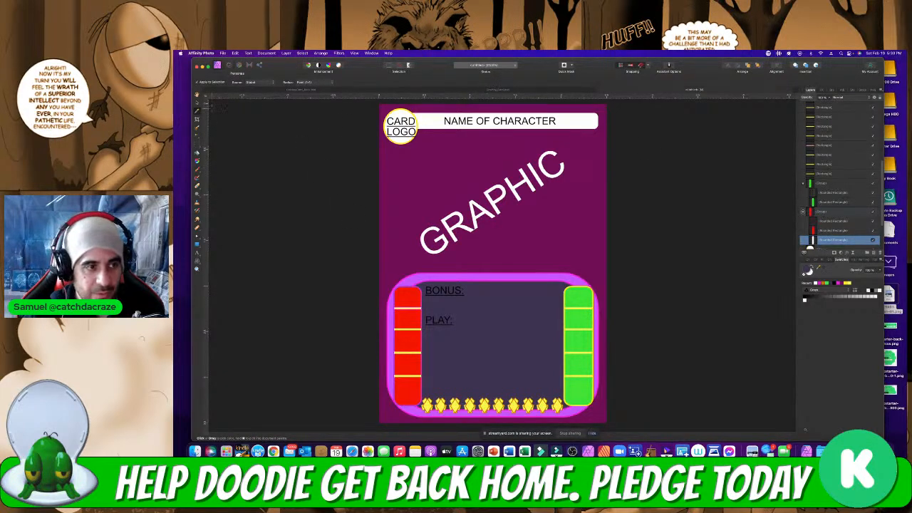
pyautogui.press('v')
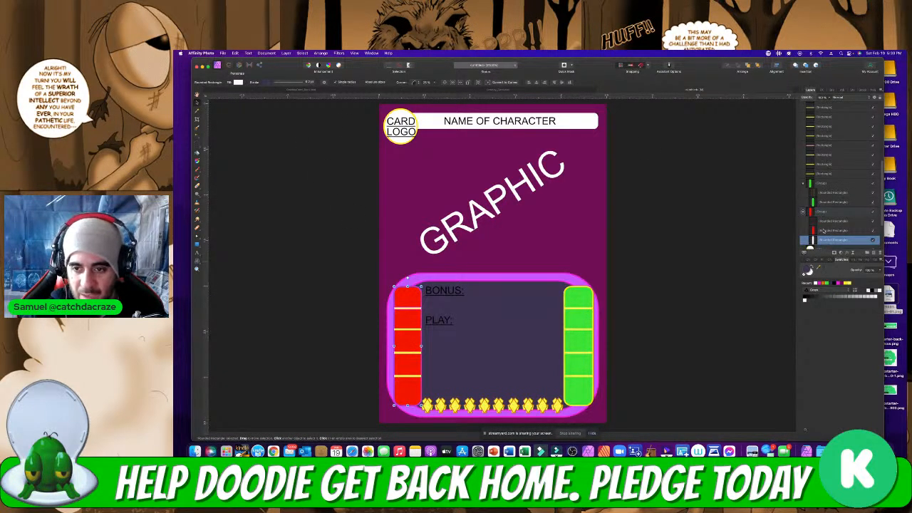
# Lower the red fill's top edge to just below the left bar's top divider and select the white backing rectangle
pyautogui.click(826, 230)
pyautogui.moveTo(408, 287); pyautogui.dragTo(407, 312)
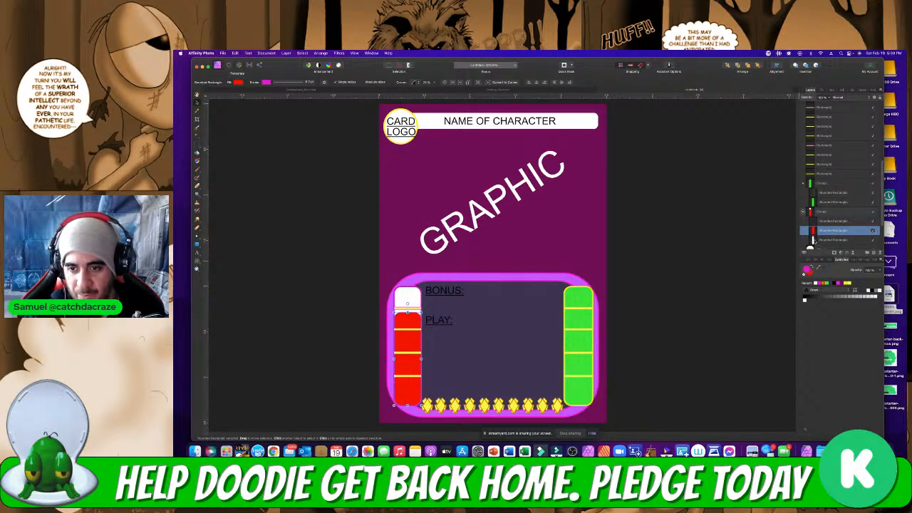
pyautogui.click(814, 240)
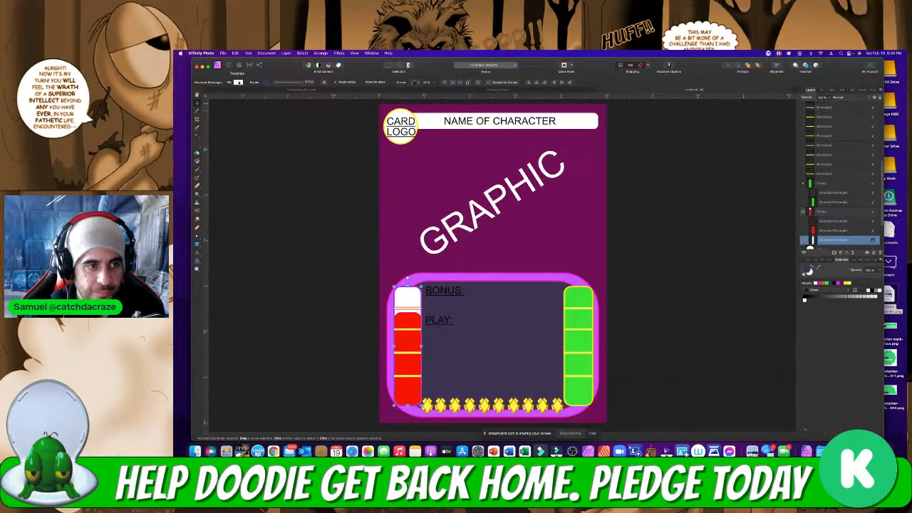
# Fill the white backing rectangle behind the red fill with the dark indigo sampled from the text panel
pyautogui.click(197, 112)
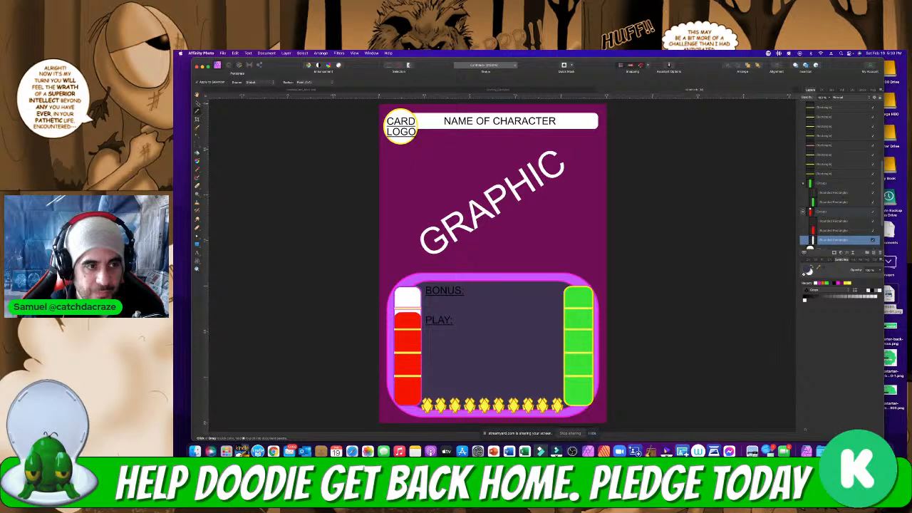
pyautogui.click(198, 103)
pyautogui.click(238, 82)
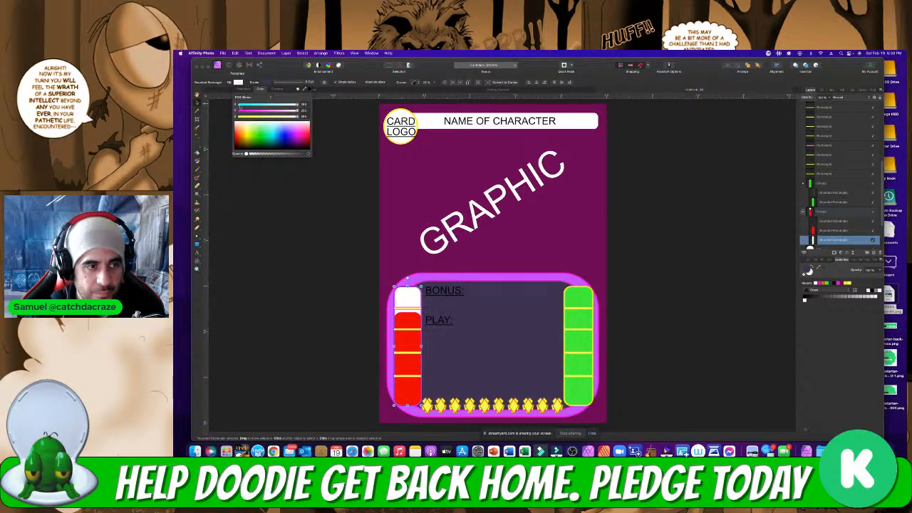
pyautogui.click(304, 90)
pyautogui.moveTo(306, 90); pyautogui.dragTo(431, 307)
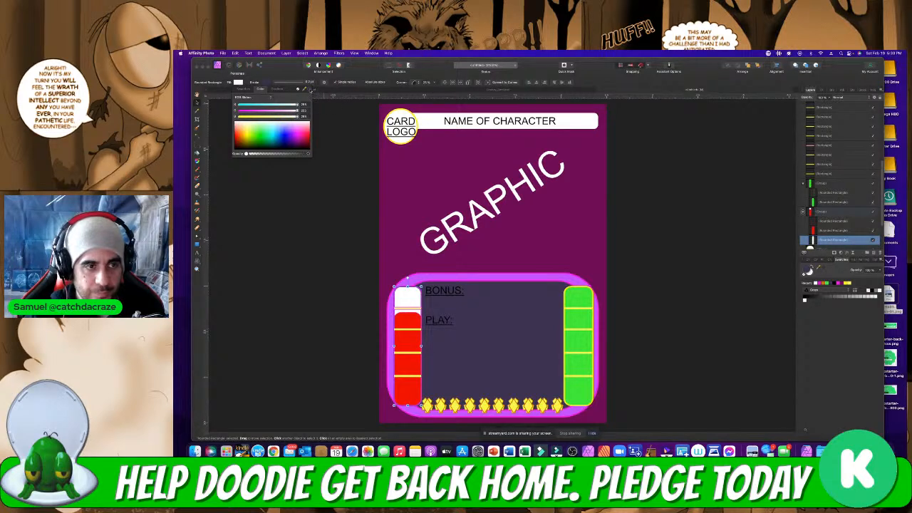
pyautogui.click(292, 87)
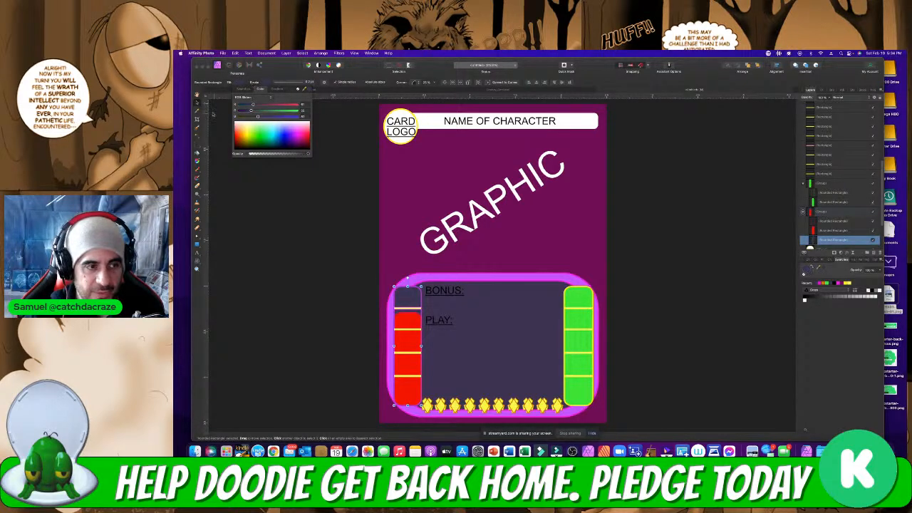
pyautogui.click(197, 103)
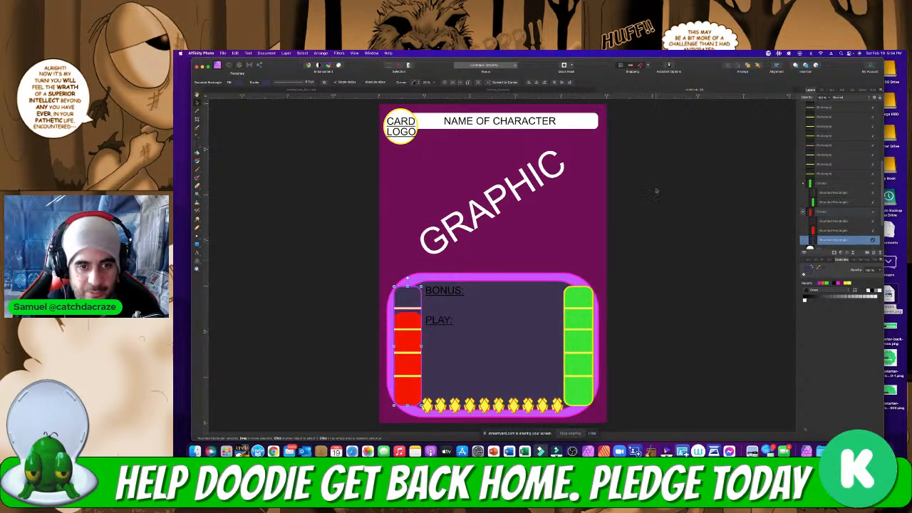
pyautogui.click(636, 303)
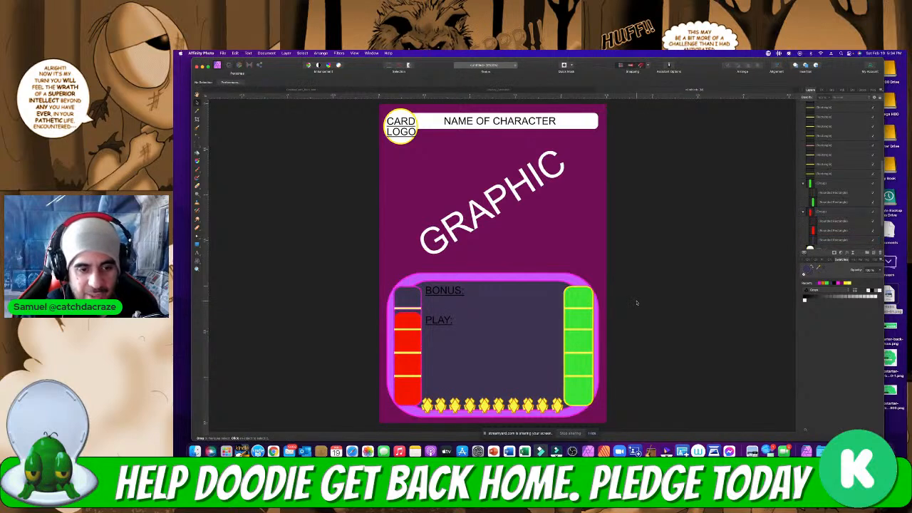
# Delete the three lower yellow dividers on the left bar, keeping only the top one
pyautogui.click(417, 312)
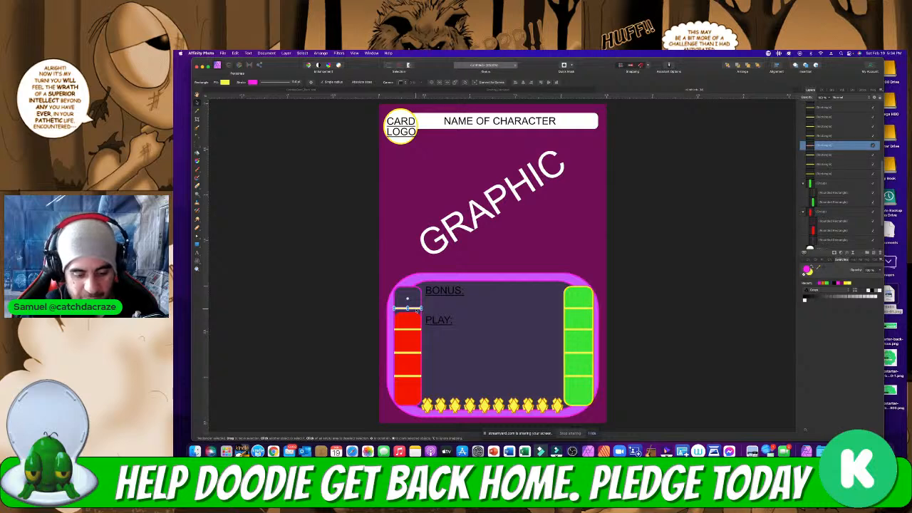
pyautogui.click(417, 330)
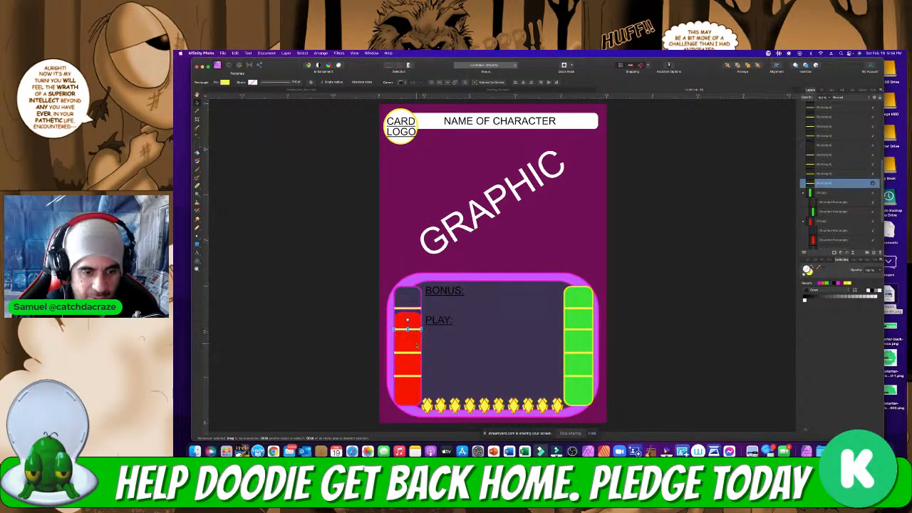
pyautogui.keyDown('shift'); pyautogui.click(416, 352); pyautogui.keyUp('shift')
pyautogui.keyDown('shift'); pyautogui.click(415, 377); pyautogui.keyUp('shift')
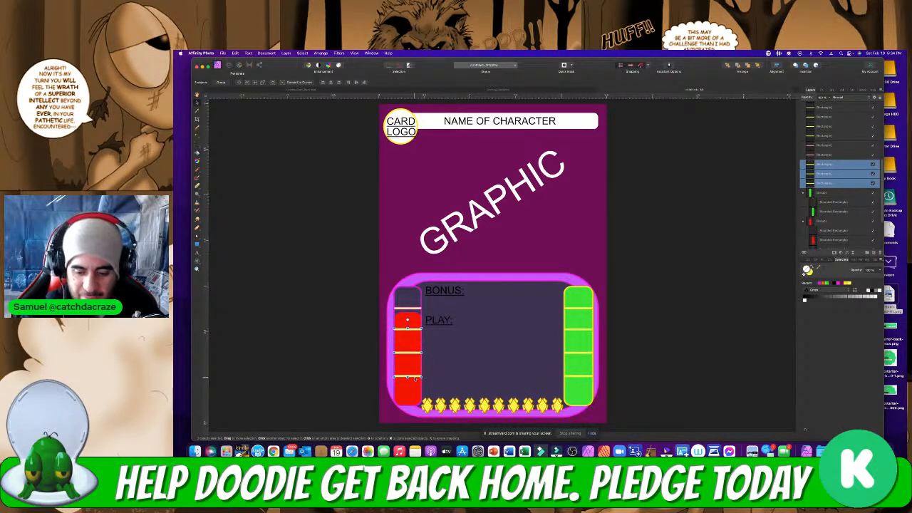
pyautogui.press('Delete')
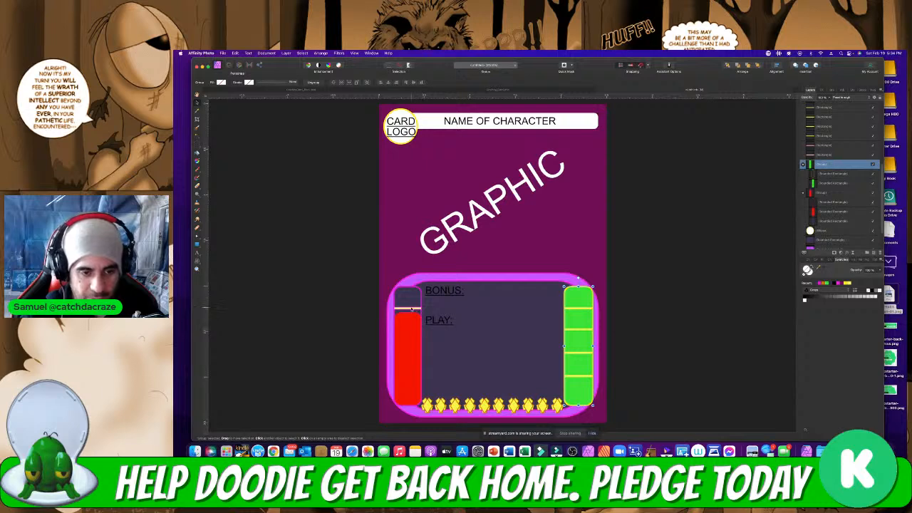
# Duplicate the left bar's top divider three times and space the copies down the red fill
pyautogui.click(411, 309)
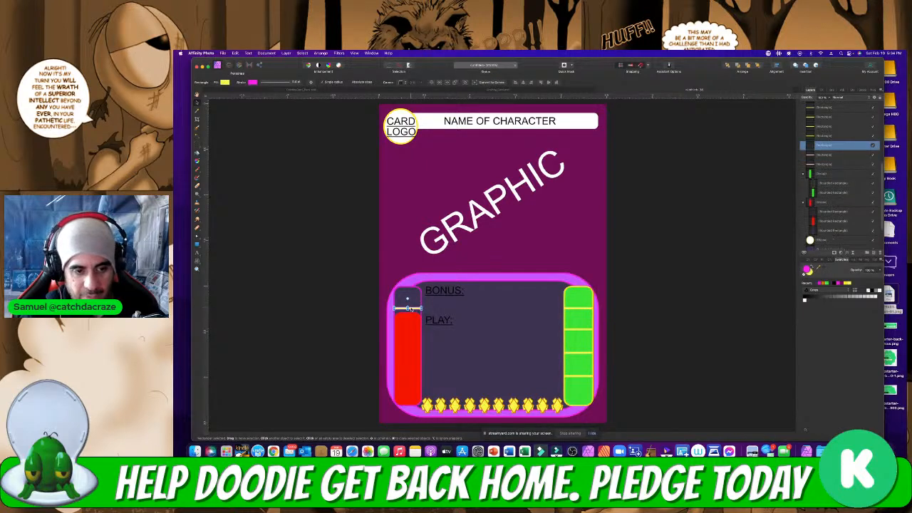
pyautogui.moveTo(410, 310); pyautogui.dragTo(416, 367)
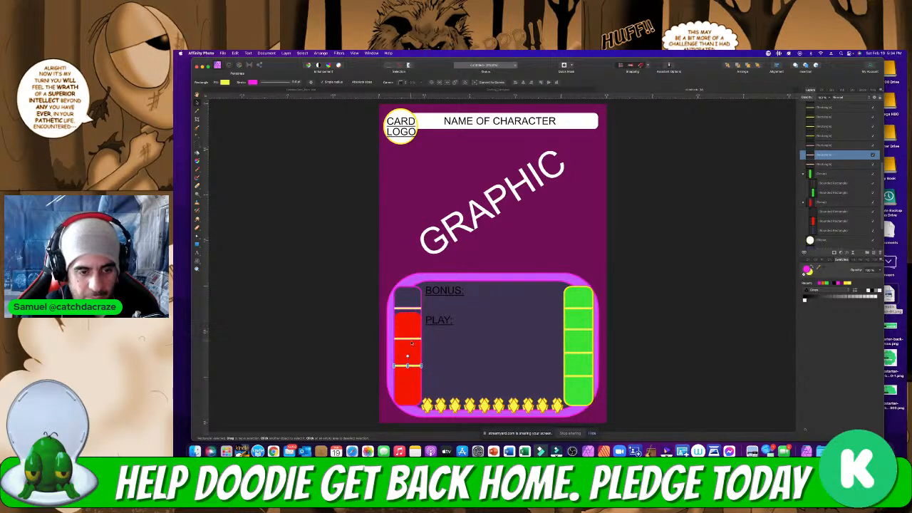
pyautogui.press('super+v')
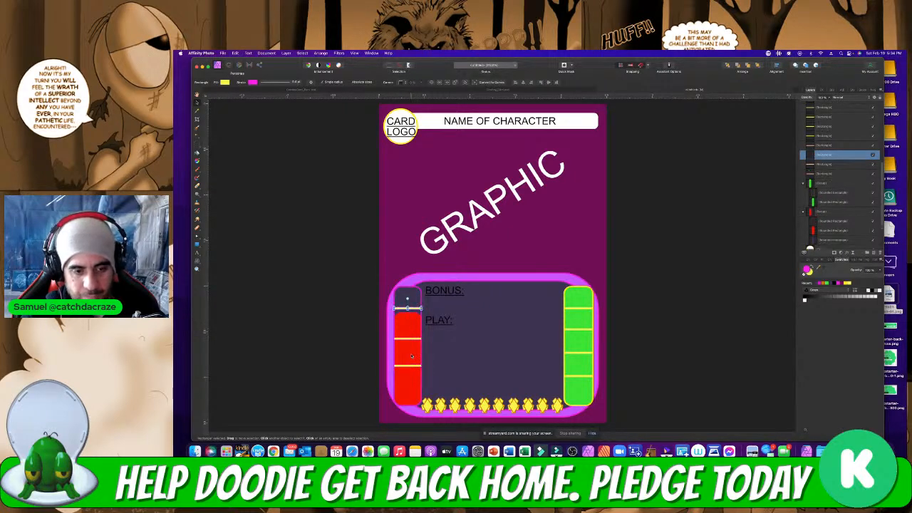
pyautogui.moveTo(414, 318); pyautogui.dragTo(415, 396)
pyautogui.click(629, 347)
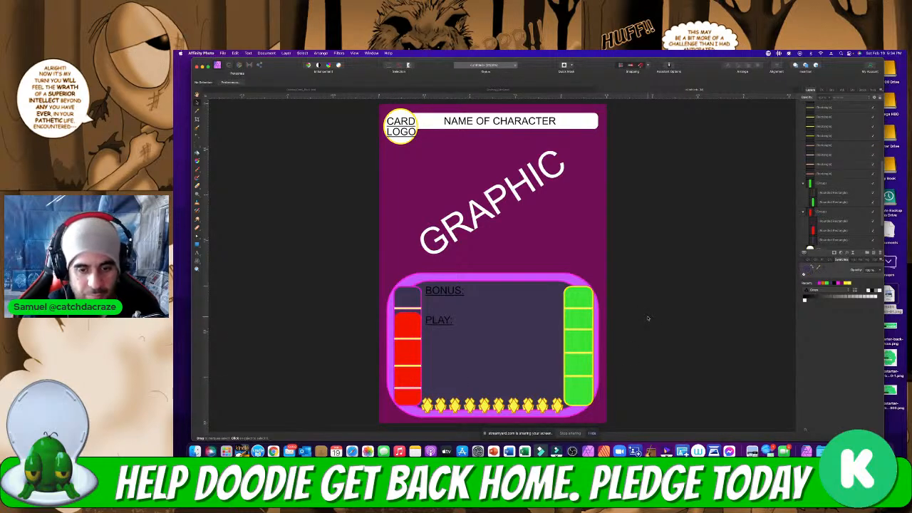
# Change the yellow outline of the right bar to the magenta sampled from the text panel's border
pyautogui.click(591, 304)
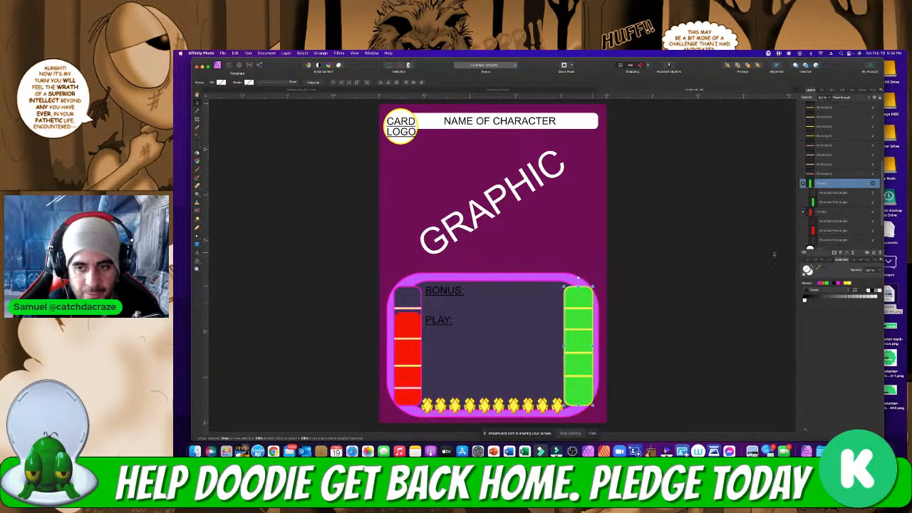
pyautogui.click(825, 194)
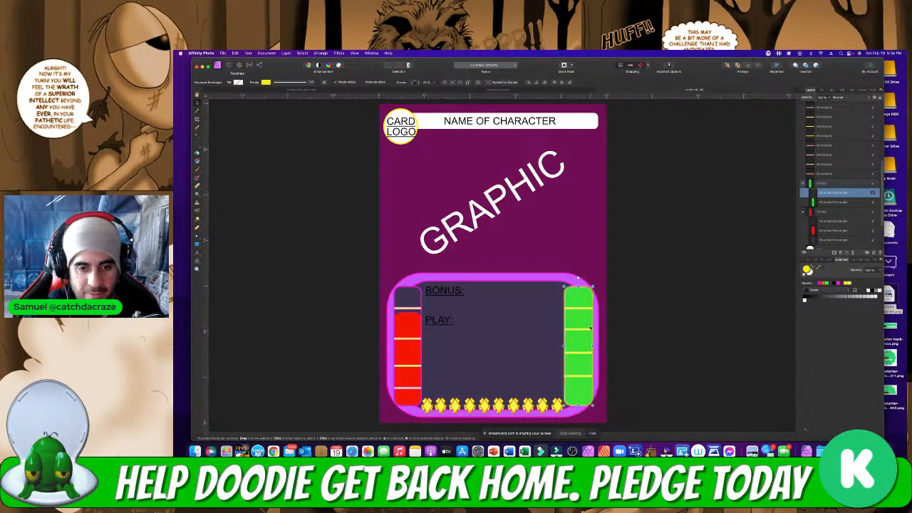
pyautogui.click(197, 111)
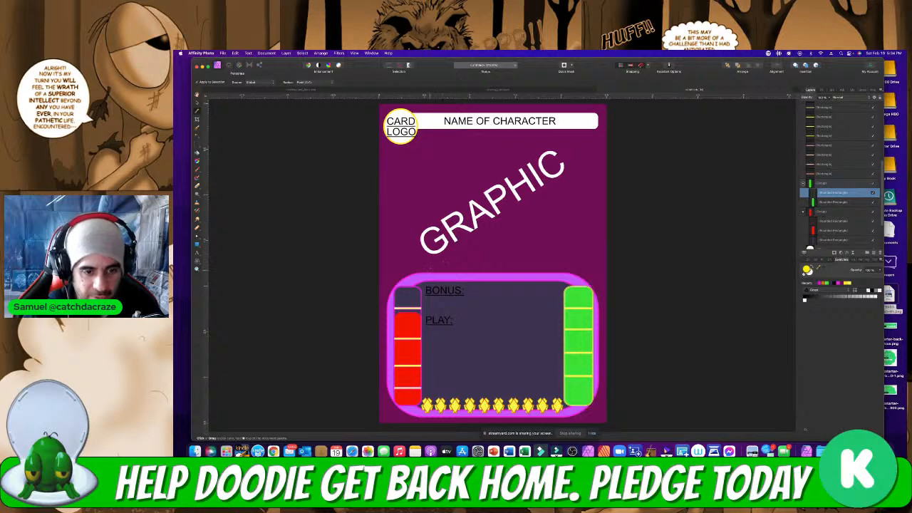
pyautogui.click(429, 271)
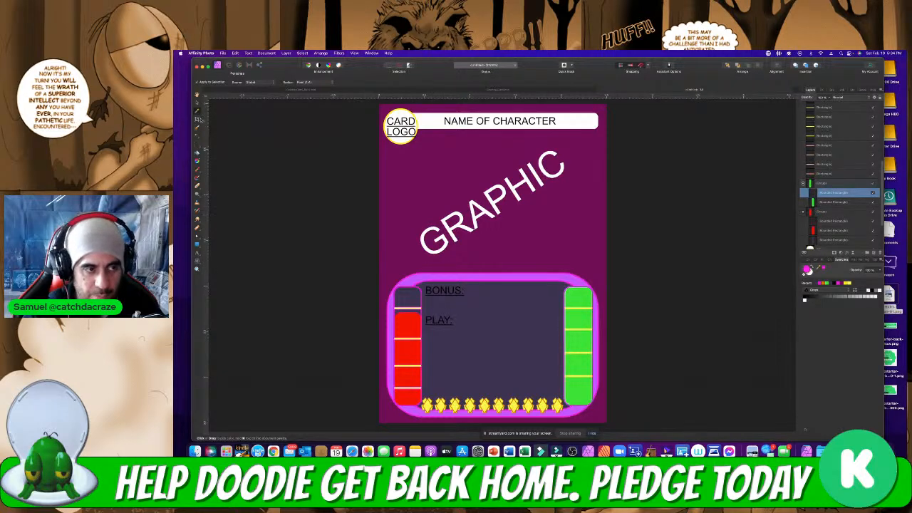
# Delete all four yellow dividers on the green bar
pyautogui.press('v')
pyautogui.click(574, 308)
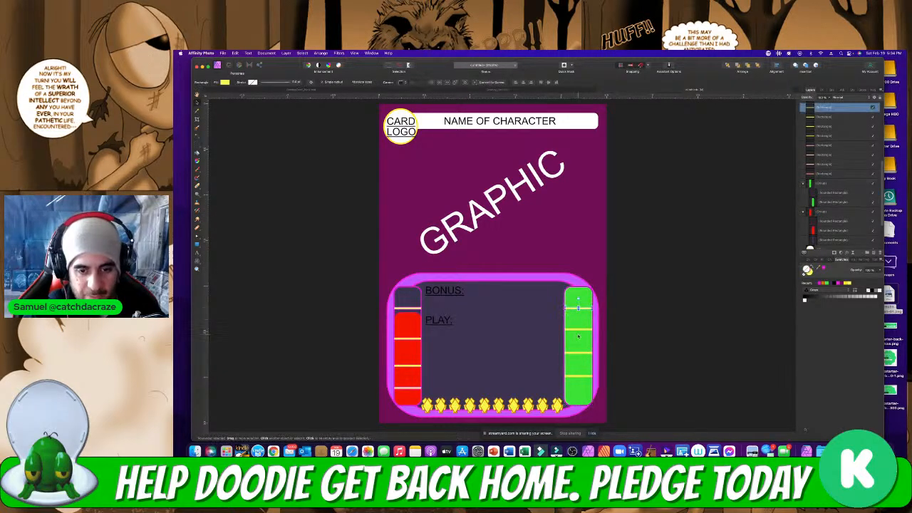
pyautogui.keyDown('shift'); pyautogui.click(580, 352); pyautogui.keyUp('shift')
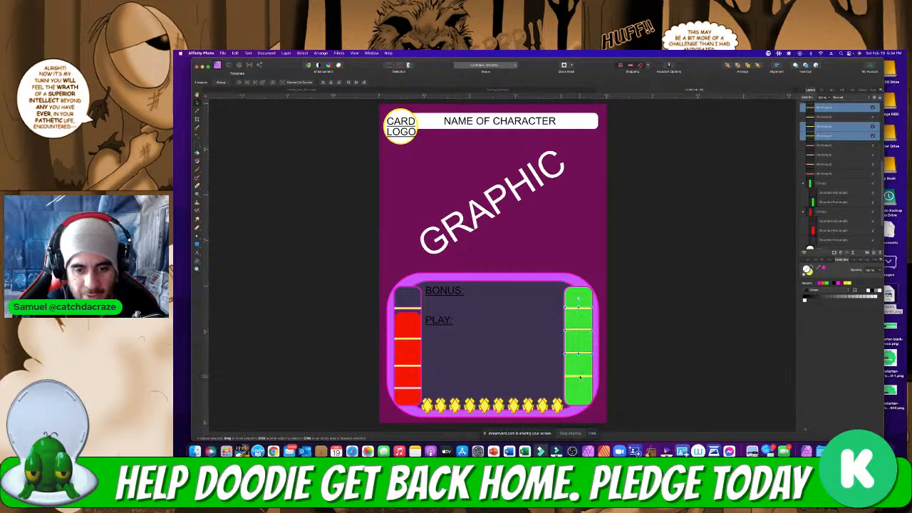
pyautogui.keyDown('shift'); pyautogui.click(580, 374); pyautogui.keyUp('shift')
pyautogui.press('Delete')
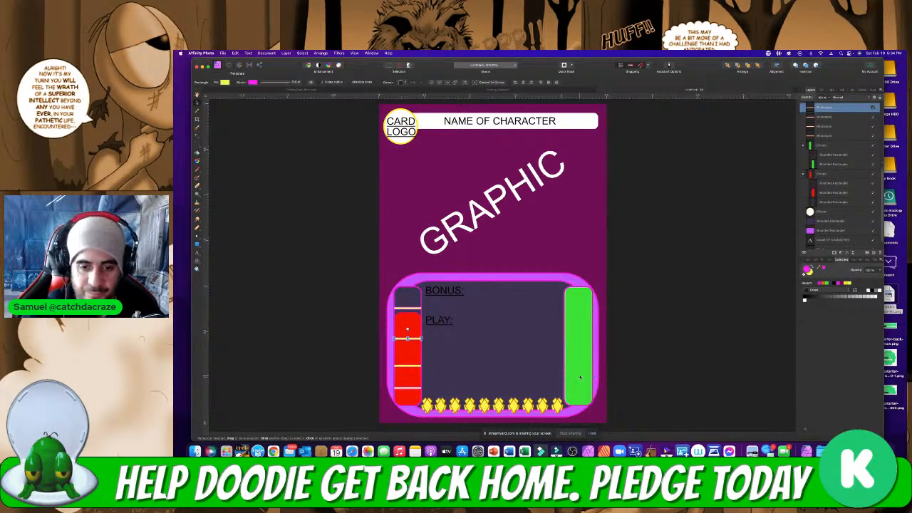
# Copy the left bar's four dividers across onto the green bar, aligned at the same heights
pyautogui.click(417, 309)
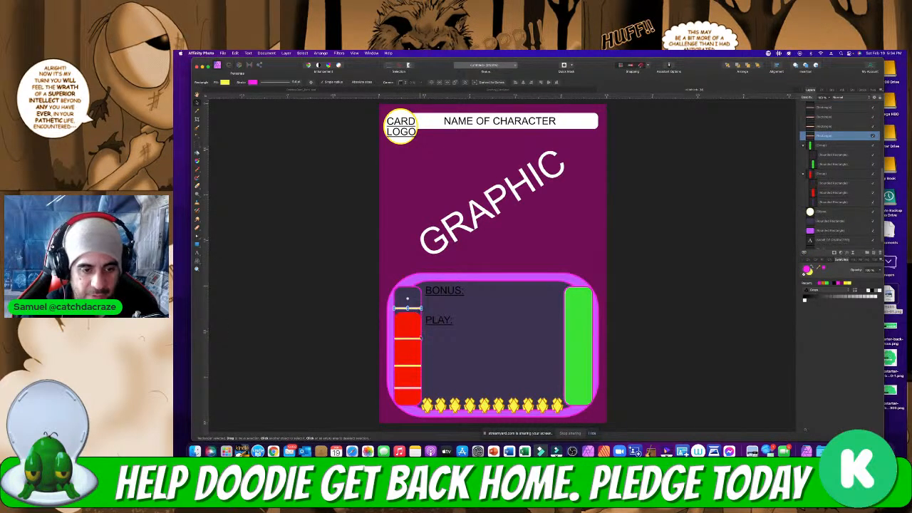
pyautogui.keyDown('shift'); pyautogui.click(418, 339); pyautogui.keyUp('shift')
pyautogui.keyDown('shift'); pyautogui.click(417, 367); pyautogui.keyUp('shift')
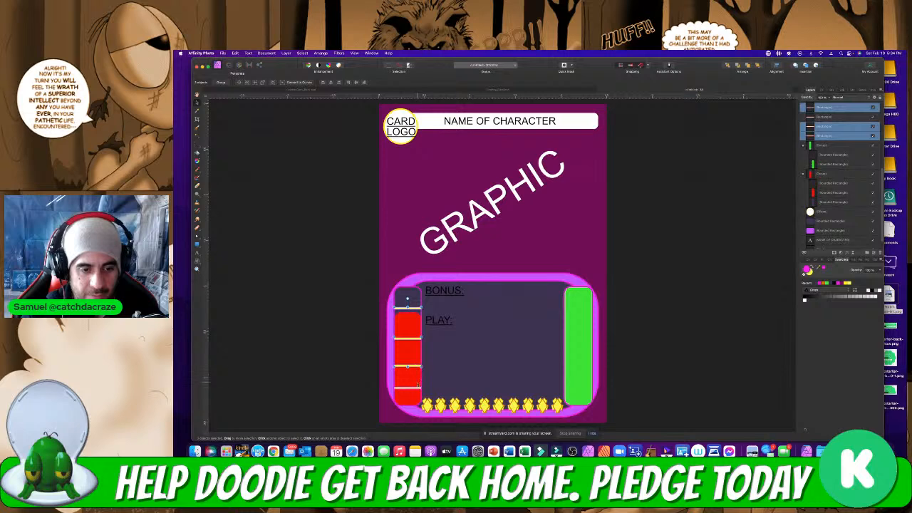
pyautogui.keyDown('shift'); pyautogui.click(417, 388); pyautogui.keyUp('shift')
pyautogui.moveTo(428, 331); pyautogui.dragTo(583, 313)
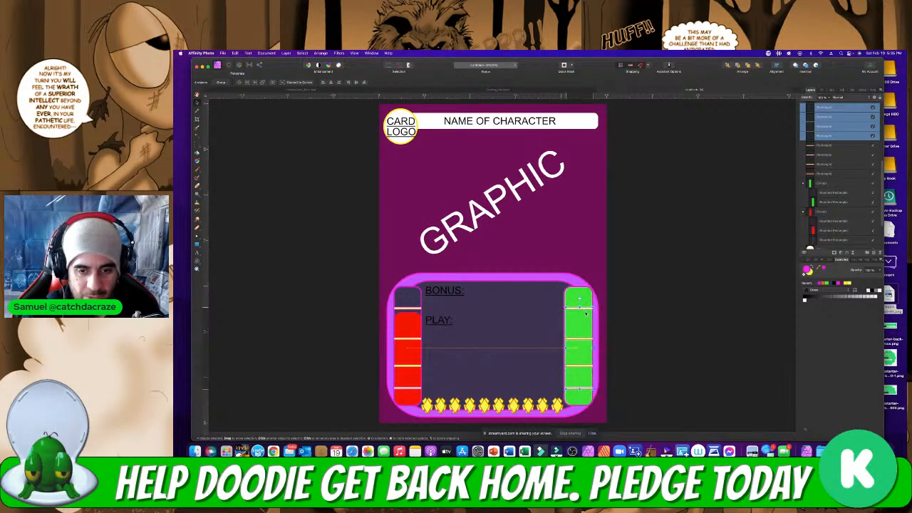
pyautogui.click(656, 288)
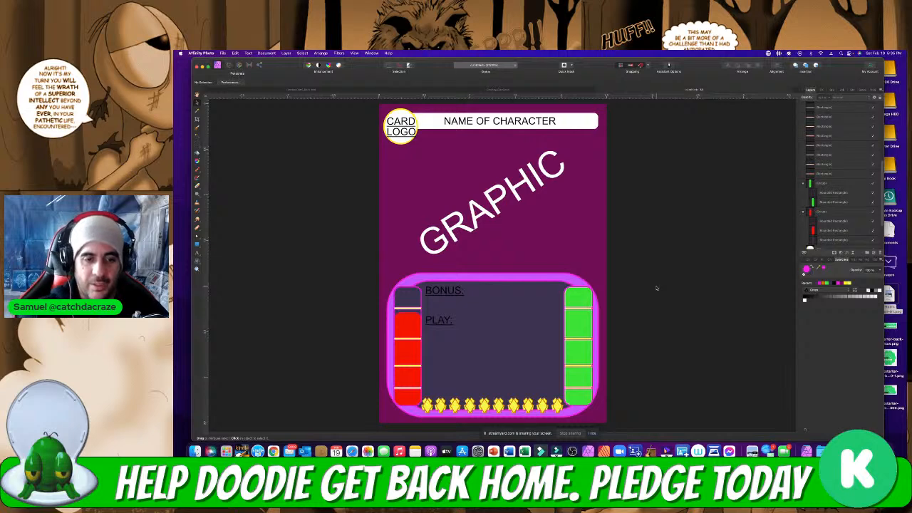
# Lower the green fill's top edge to just above the right bar's second divider
pyautogui.click(580, 300)
pyautogui.doubleClick(578, 285)
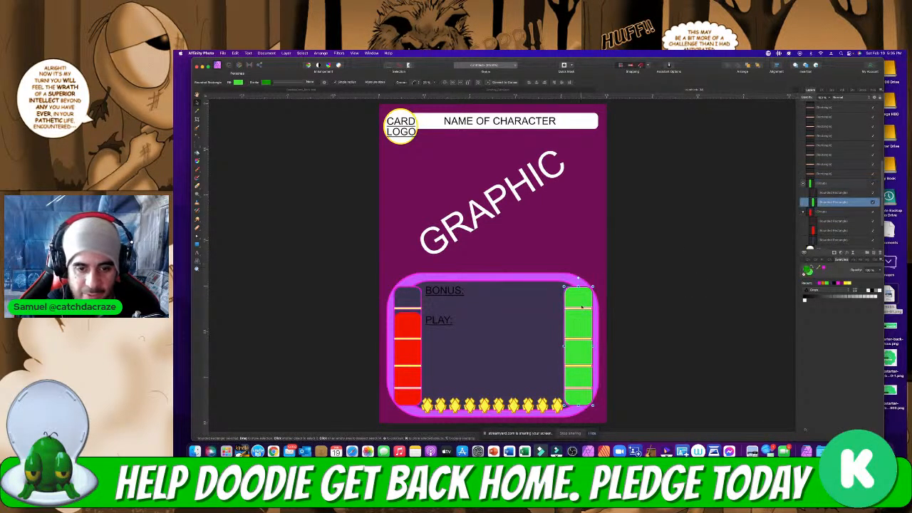
pyautogui.moveTo(578, 285); pyautogui.dragTo(577, 323)
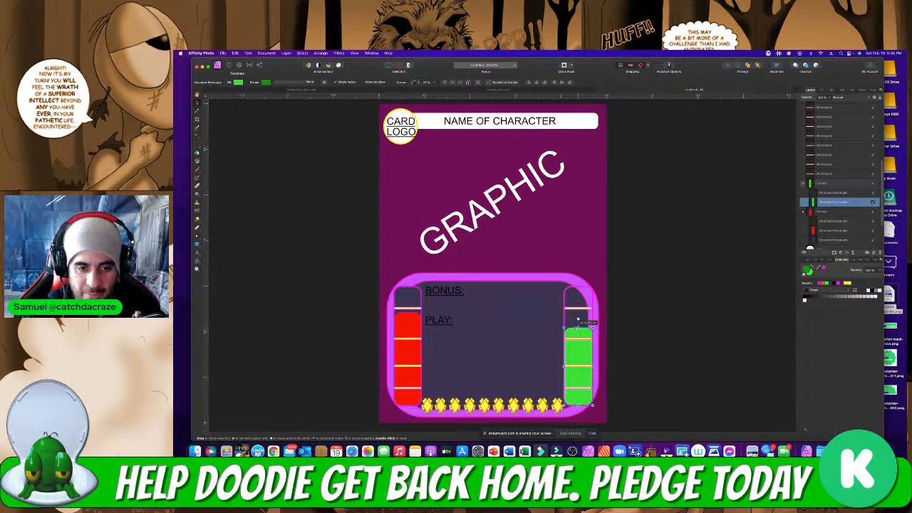
# Move the indigo backing rectangle into the green bar's group beneath the green fill and position it behind the right bar
pyautogui.click(810, 240)
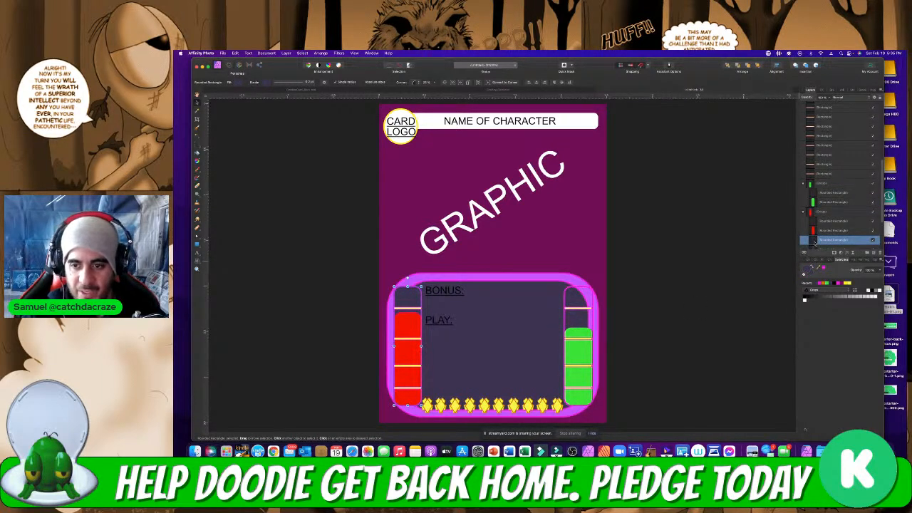
pyautogui.moveTo(814, 243); pyautogui.dragTo(813, 206)
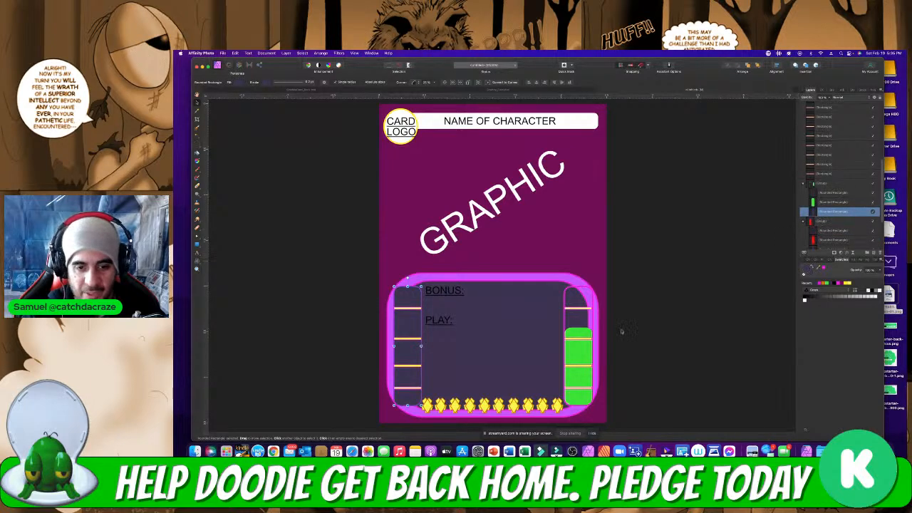
pyautogui.moveTo(405, 327); pyautogui.dragTo(575, 328)
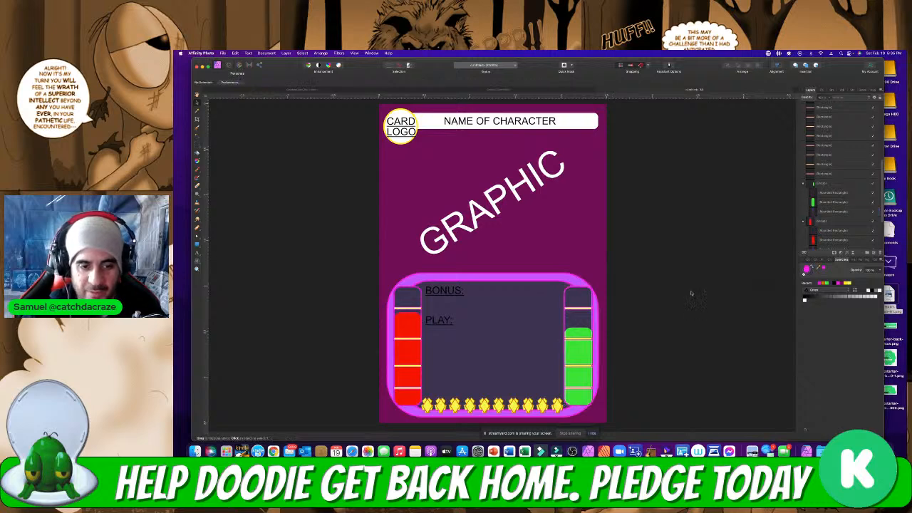
pyautogui.click(691, 292)
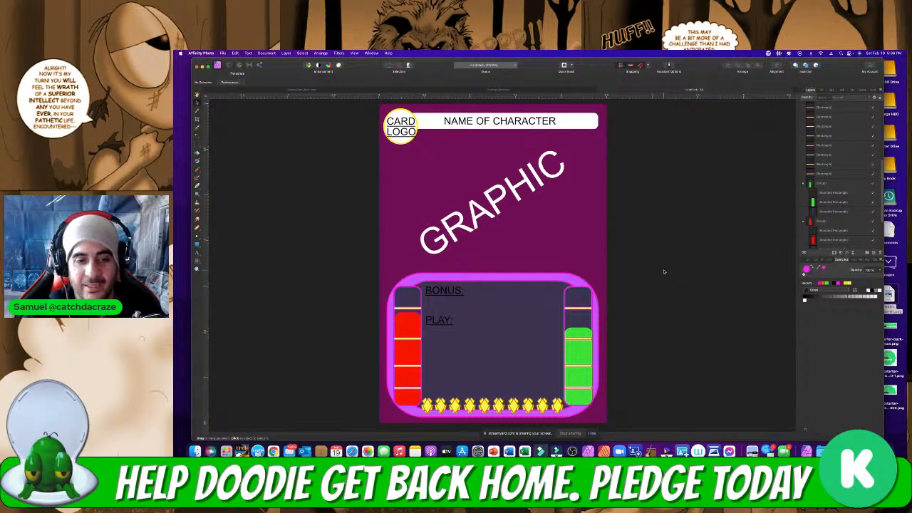
# Compare the template with the finished Cowboy Doodie card, and switch to the Cards Tiff folder in Finder
pyautogui.click(323, 90)
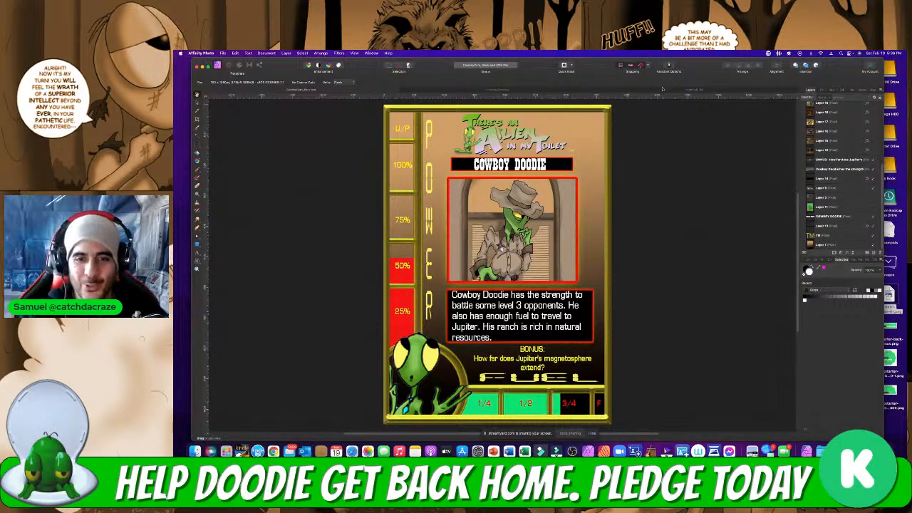
pyautogui.click(661, 90)
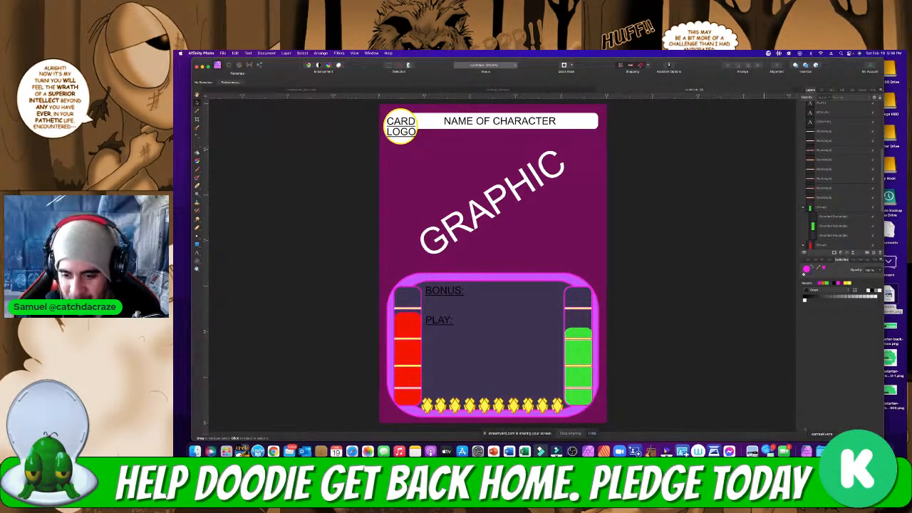
pyautogui.click(821, 451)
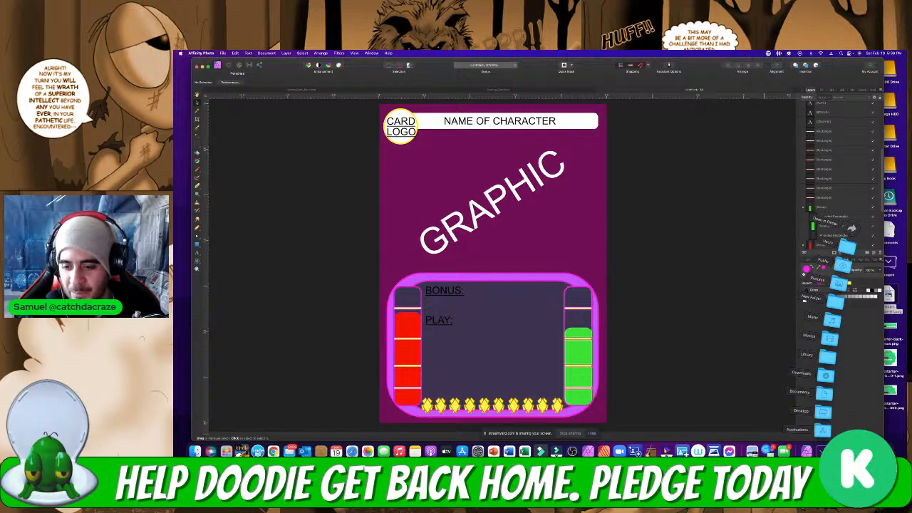
pyautogui.click(830, 451)
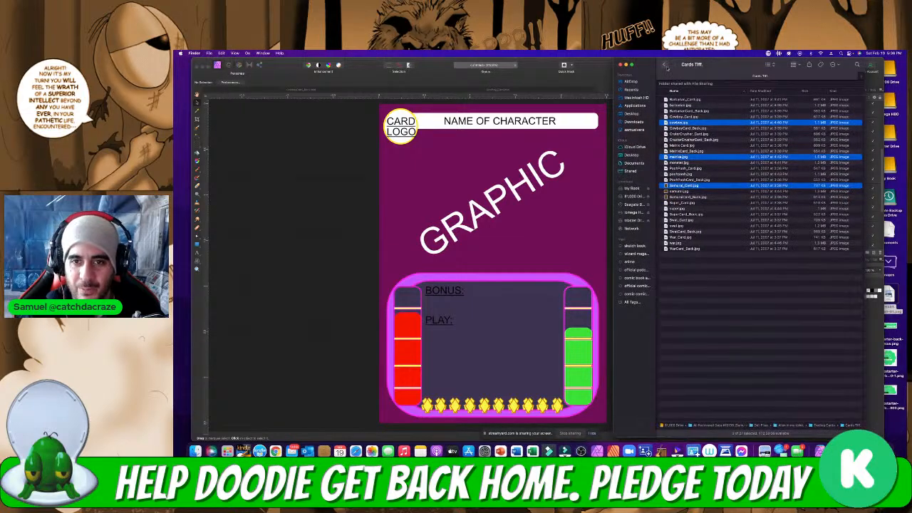
# Find the Issue 1 cover file TAAMT_ISSUE1_Cover.afphoto in Book 1's TAAMT_Issue1_2022_Colors folder and open it
pyautogui.click(665, 64)
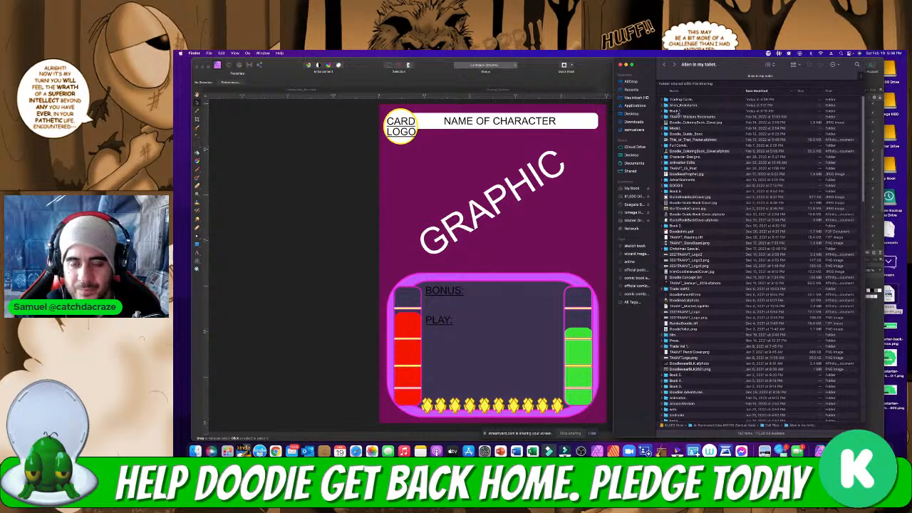
pyautogui.click(679, 112)
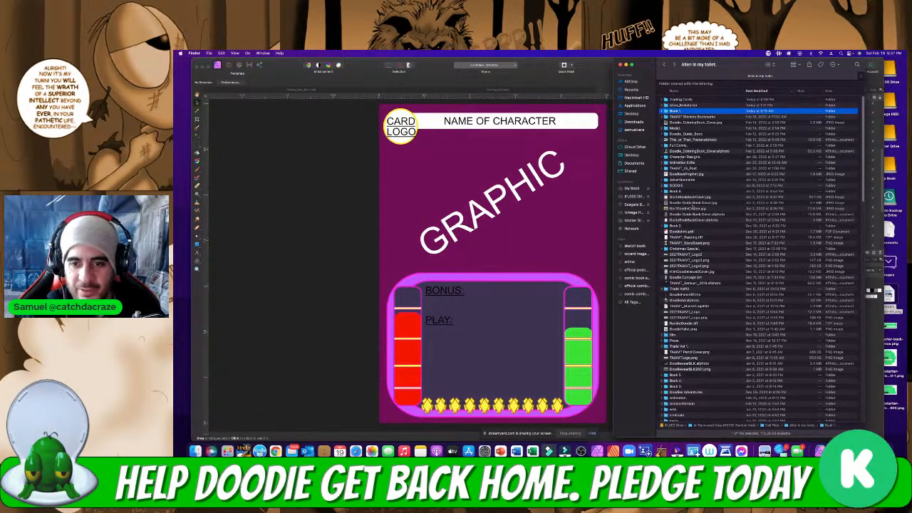
pyautogui.click(693, 204)
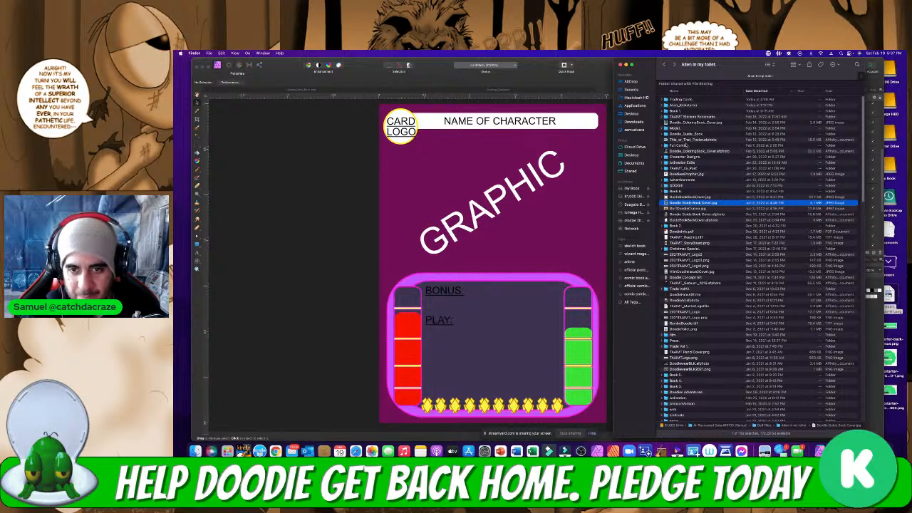
pyautogui.doubleClick(679, 112)
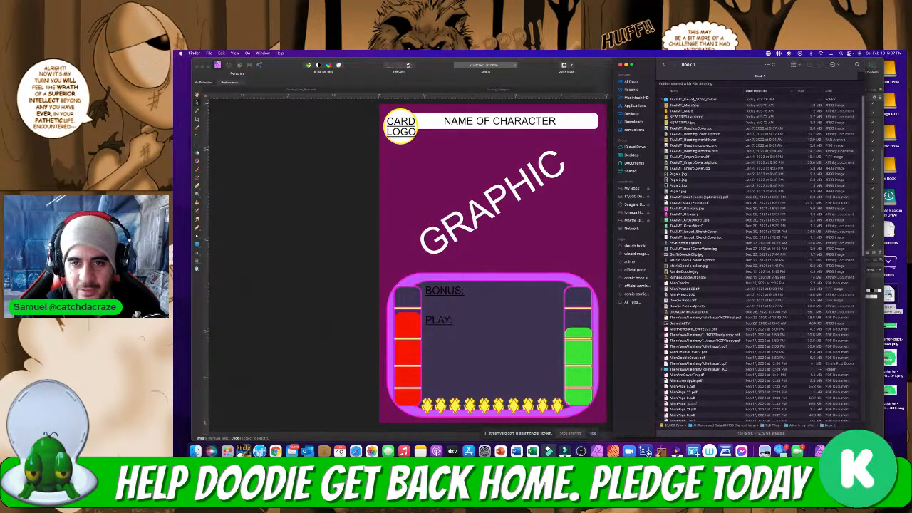
pyautogui.doubleClick(692, 101)
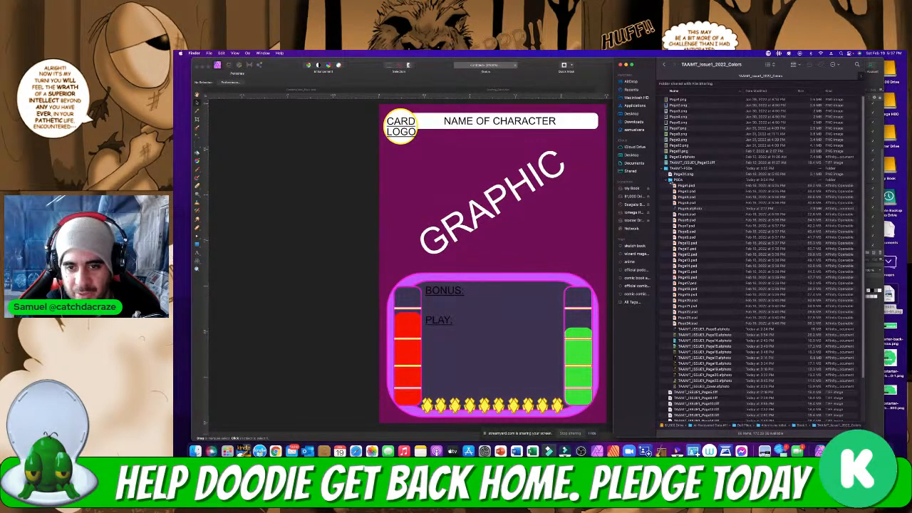
pyautogui.click(670, 180)
pyautogui.scroll(-5, 671, 180)
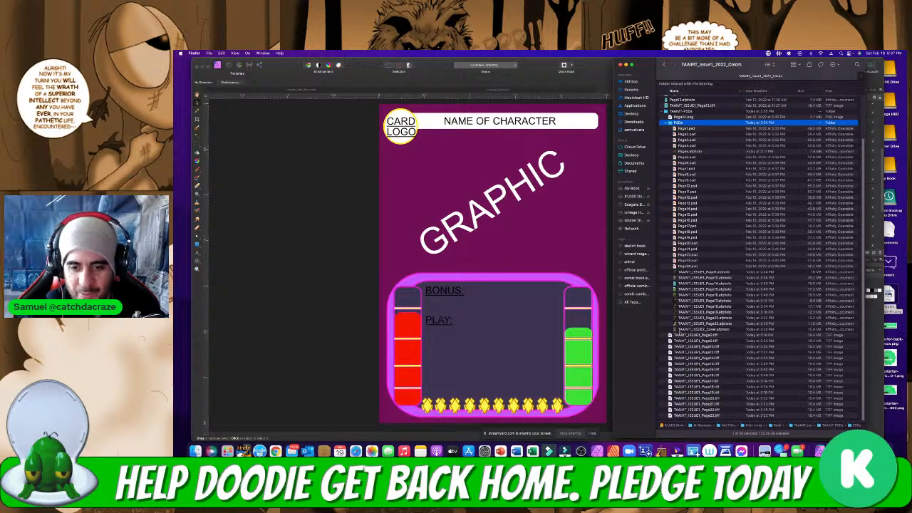
pyautogui.click(674, 329)
pyautogui.doubleClick(673, 329)
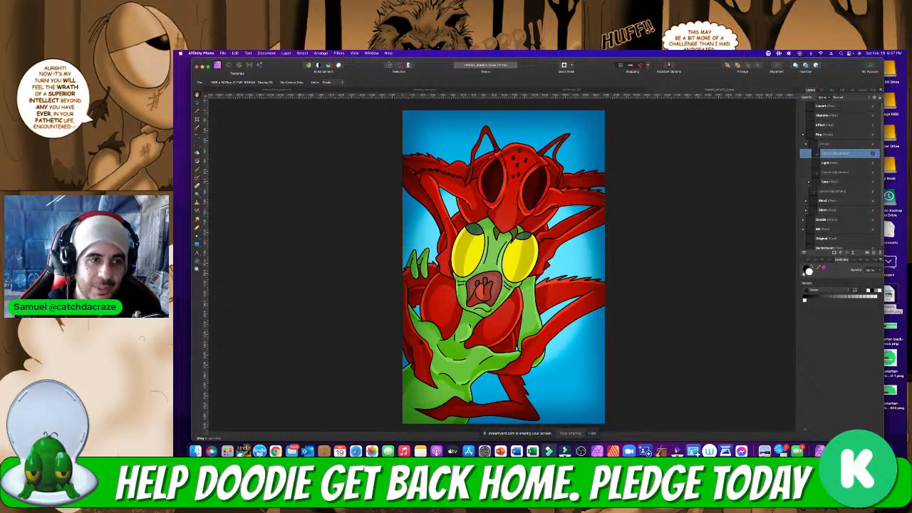
# Merge the cover's visible layers into one and paste a copy onto a new pixel layer just above the template's maroon background
pyautogui.click(287, 53)
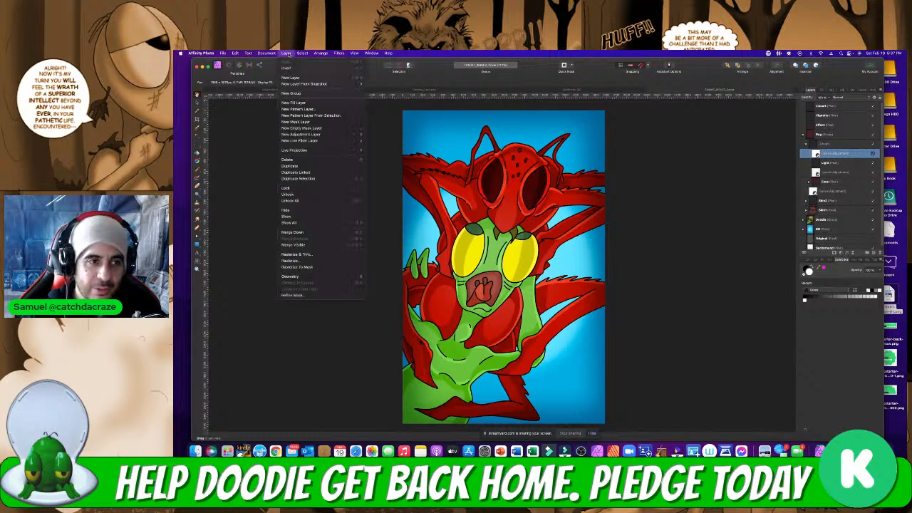
pyautogui.click(305, 246)
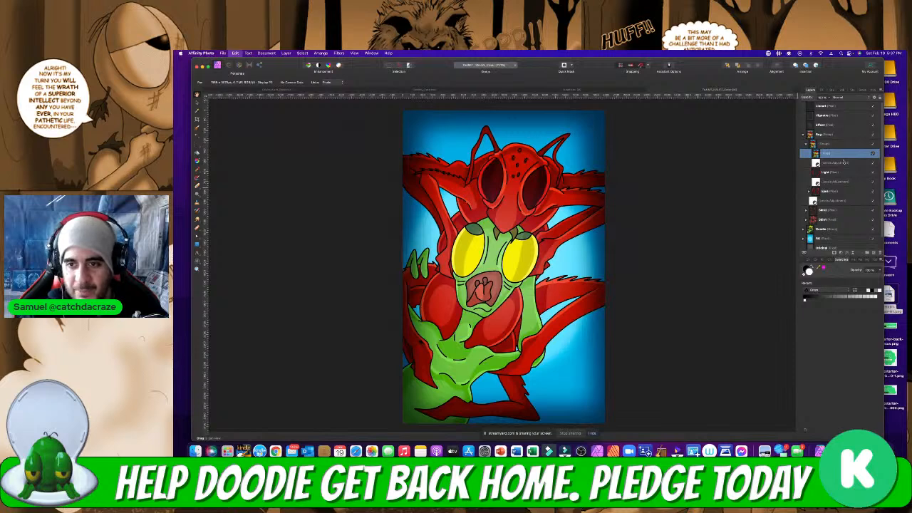
pyautogui.click(569, 90)
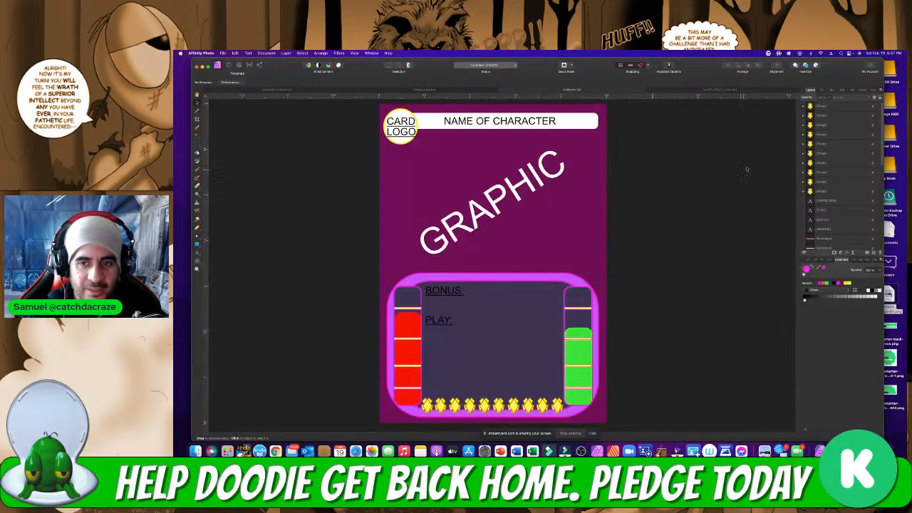
pyautogui.scroll(-5, 852, 231)
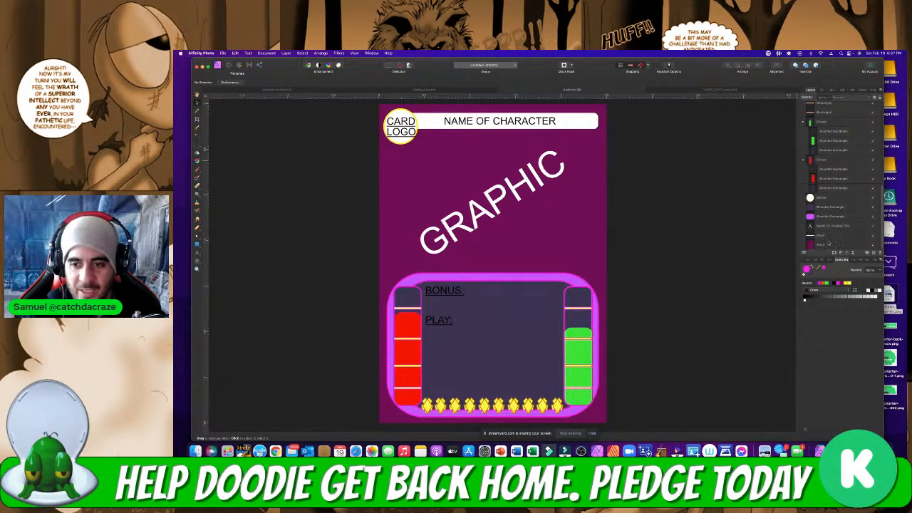
pyautogui.click(828, 245)
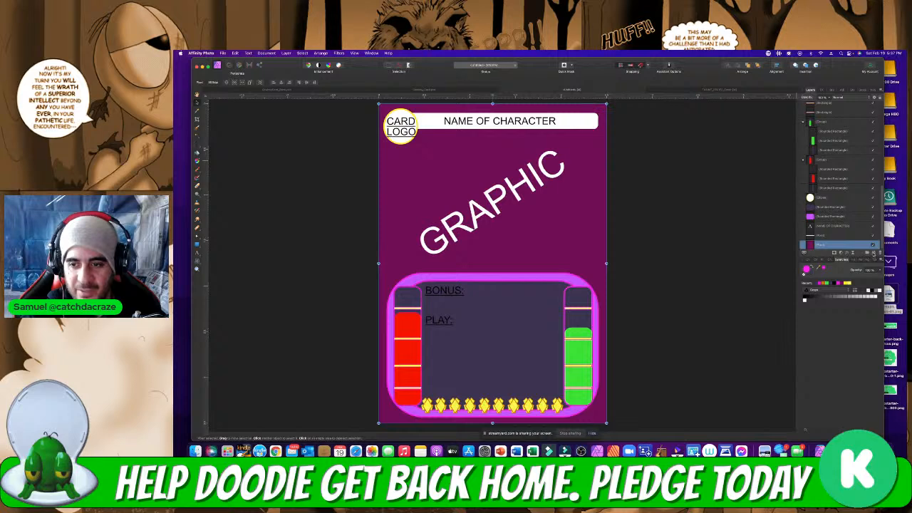
pyautogui.click(873, 253)
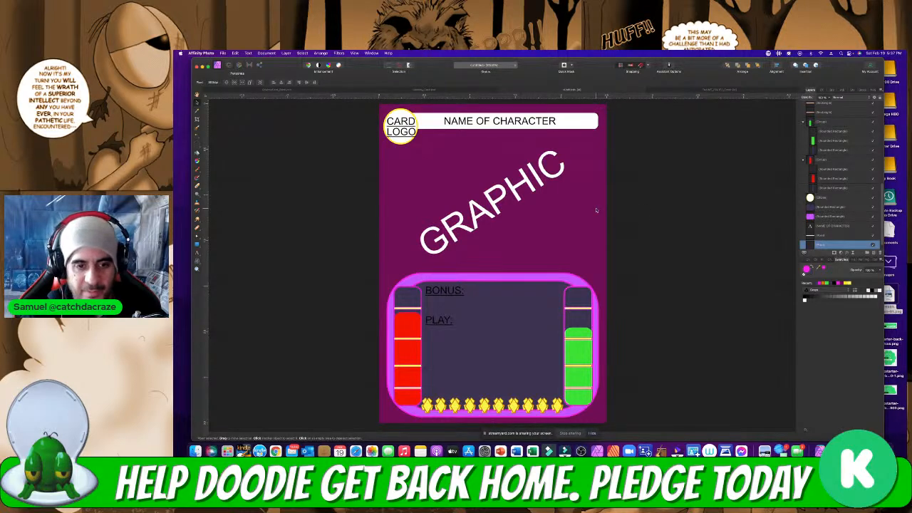
pyautogui.press('super+v')
# Scale the pasted cover artwork down proportionally to match the card's width
pyautogui.press('z')
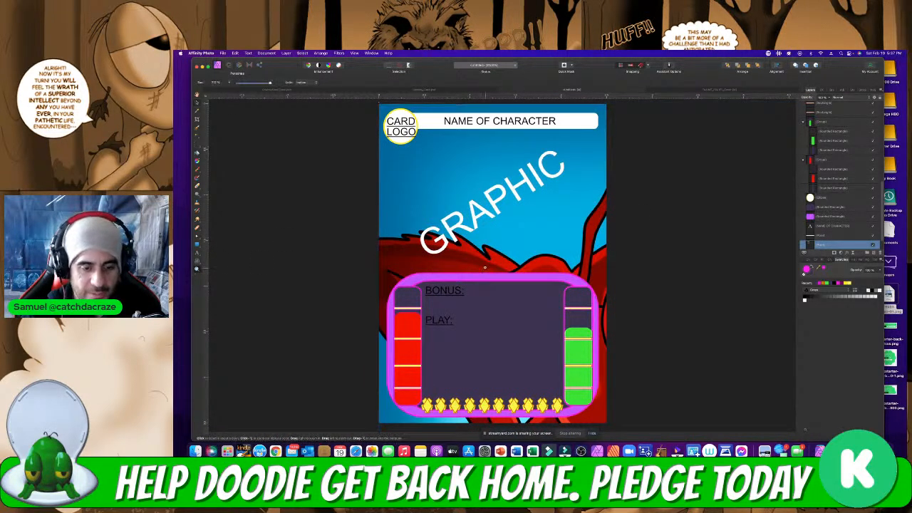
pyautogui.moveTo(475, 273); pyautogui.dragTo(381, 273)
pyautogui.press('v')
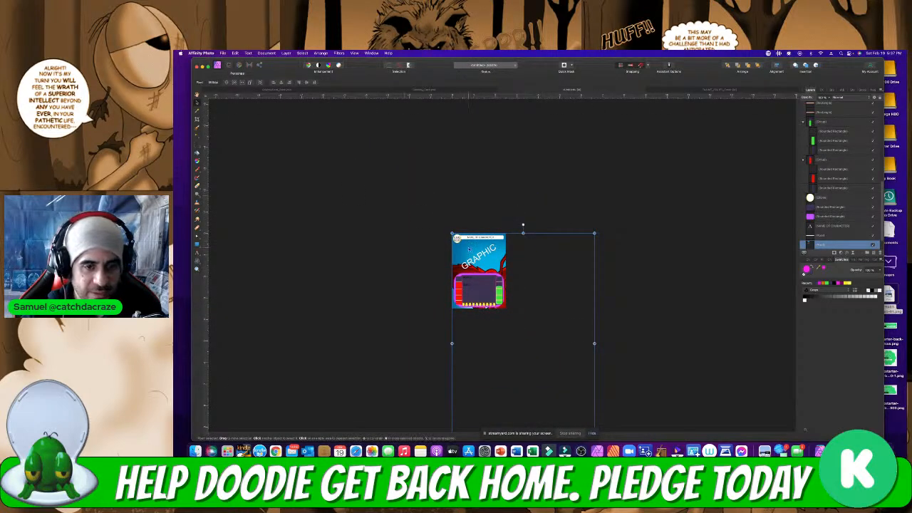
pyautogui.scroll(-3, 588, 402)
pyautogui.moveTo(594, 387); pyautogui.dragTo(497, 244)
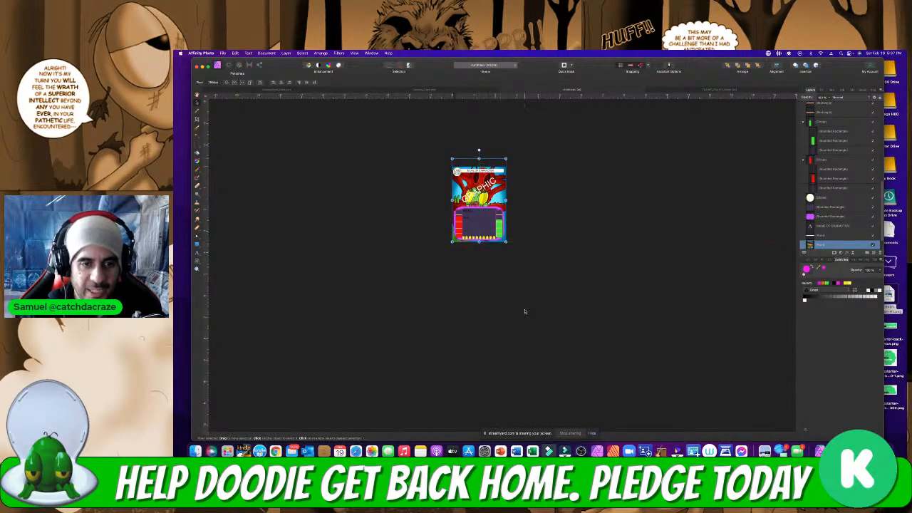
# Shrink the cover artwork further, to about three quarters of the card's width
pyautogui.click(198, 268)
pyautogui.click(466, 192)
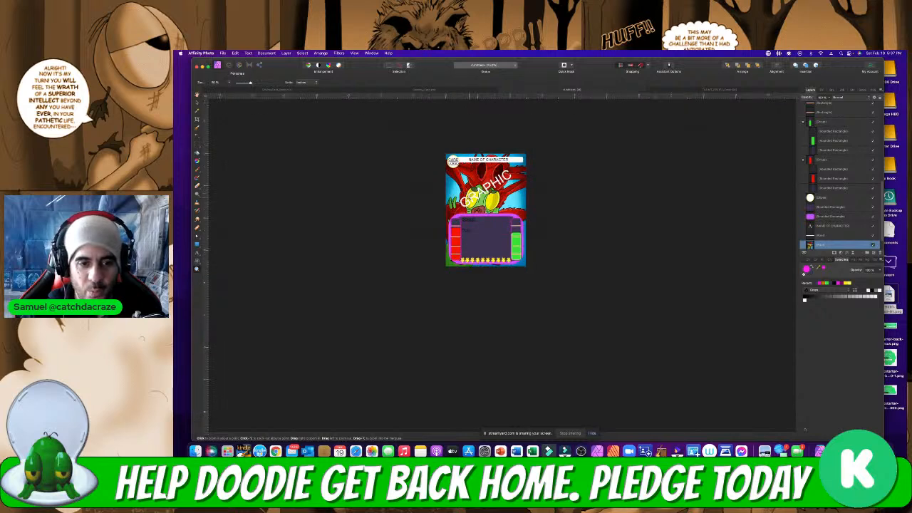
pyautogui.click(469, 201)
pyautogui.click(477, 209)
pyautogui.scroll(2, 477, 272)
pyautogui.scroll(1, 477, 271)
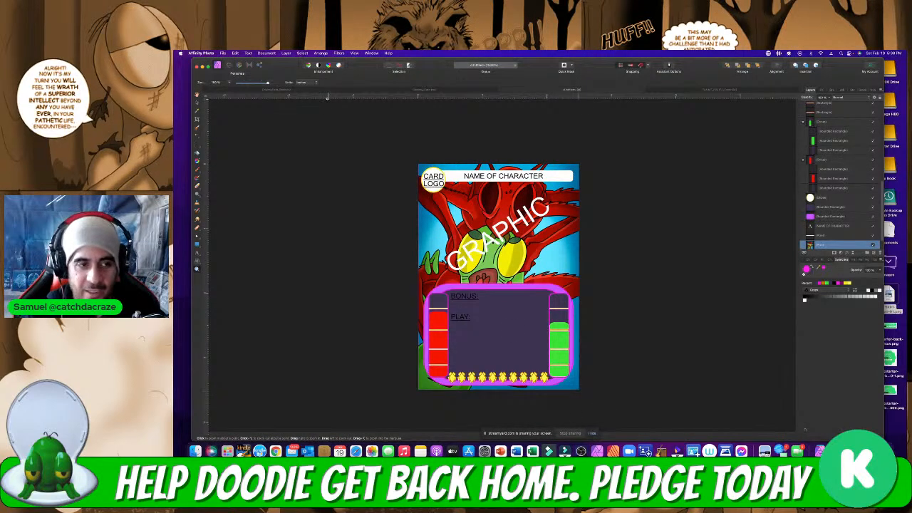
pyautogui.click(197, 102)
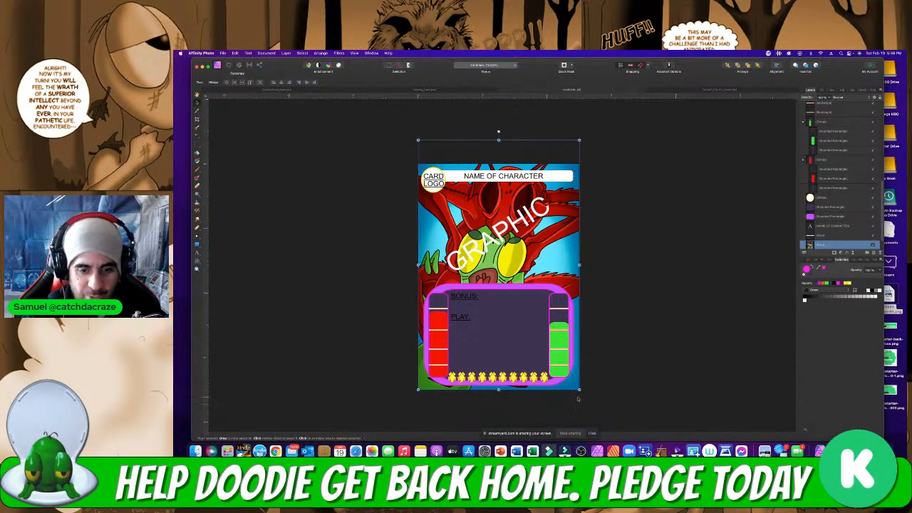
pyautogui.moveTo(580, 389); pyautogui.dragTo(538, 325)
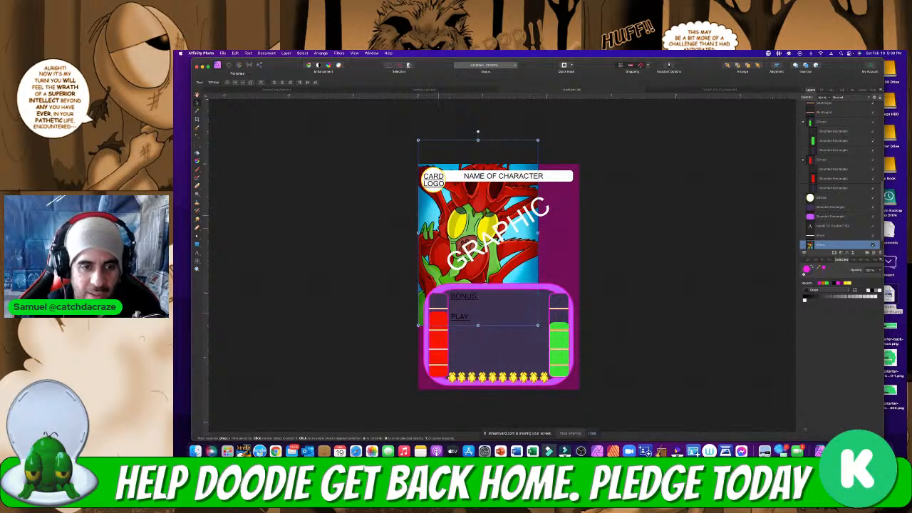
# Align the cover artwork with the card's top edge and stretch its sides out to the card's left and right edges
pyautogui.moveTo(446, 211); pyautogui.dragTo(476, 225)
pyautogui.moveTo(469, 236); pyautogui.dragTo(468, 234)
pyautogui.moveTo(559, 257); pyautogui.dragTo(577, 257)
pyautogui.moveTo(439, 257); pyautogui.dragTo(418, 256)
pyautogui.moveTo(576, 256); pyautogui.dragTo(579, 256)
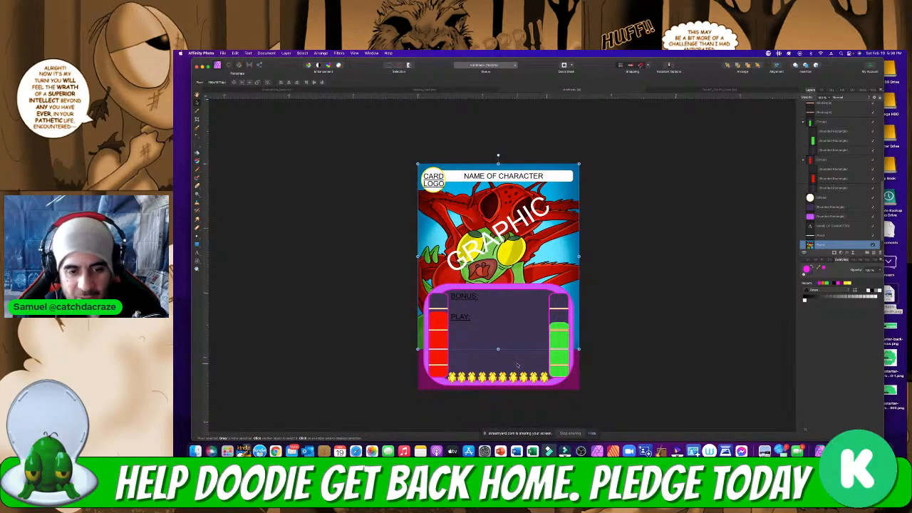
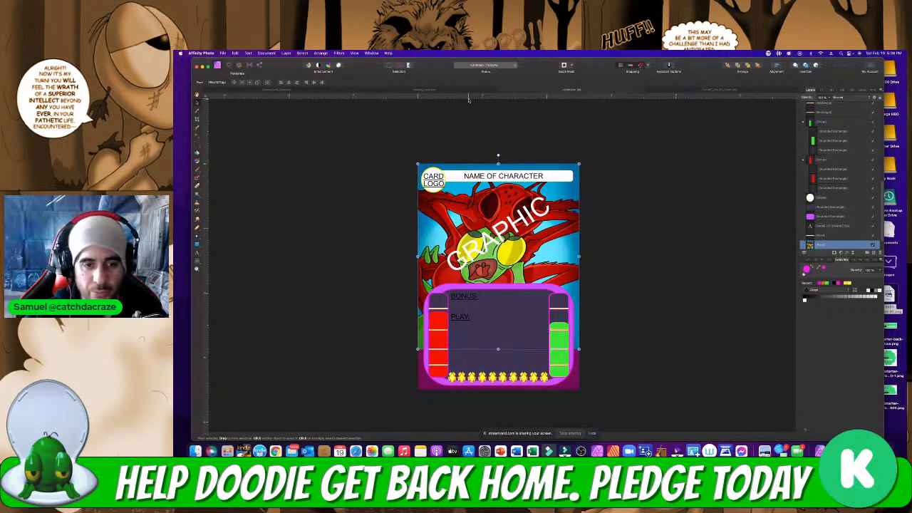
# Compare the template with the Cowboy Doodie card and delete the pasted cover artwork from the template
pyautogui.click(303, 91)
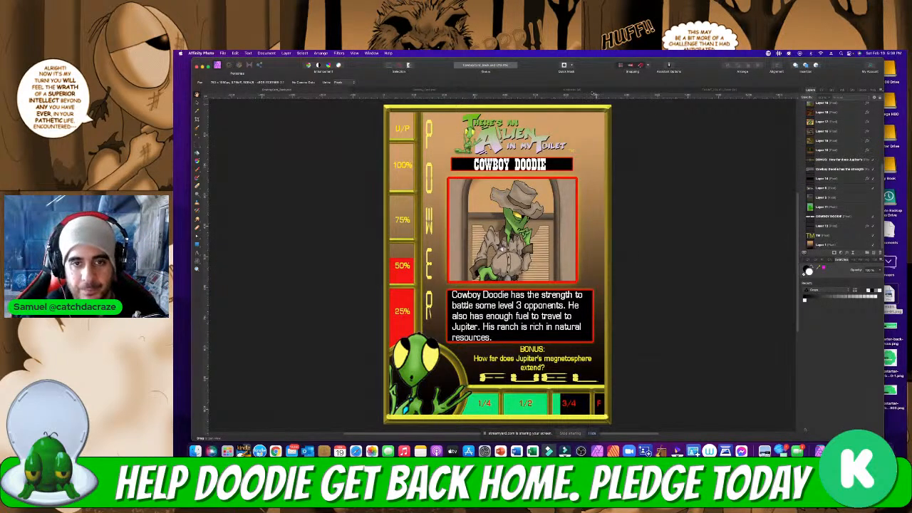
pyautogui.click(594, 93)
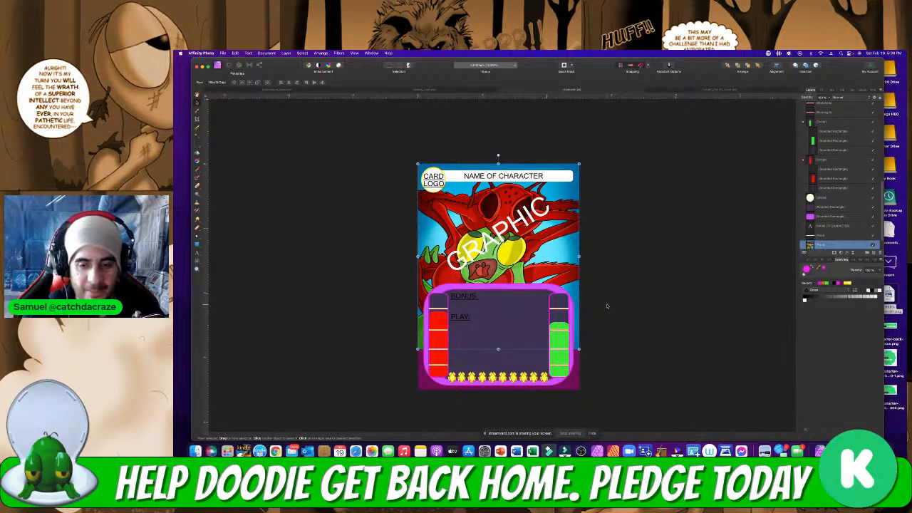
pyautogui.press('Delete')
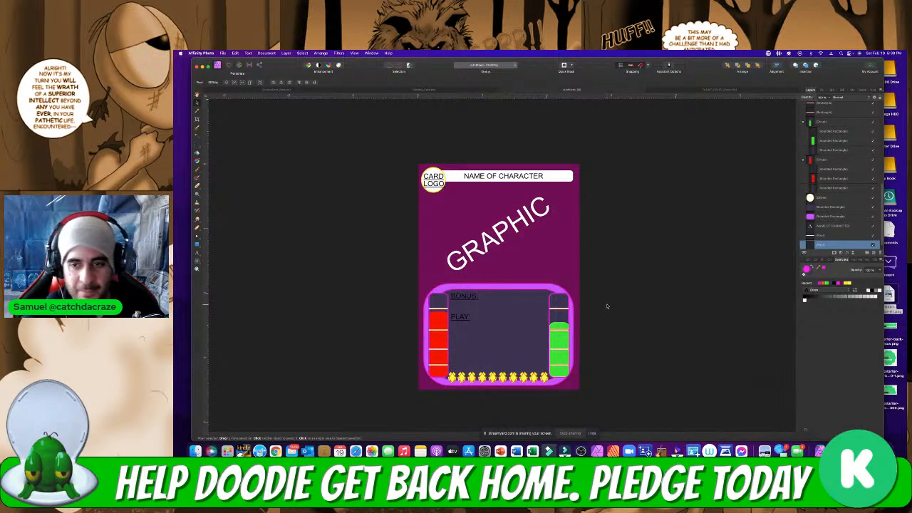
# Place the 2021TAAMT logo PNG from the Alien in my toilet folder into the Issue 1 cover document
pyautogui.click(713, 89)
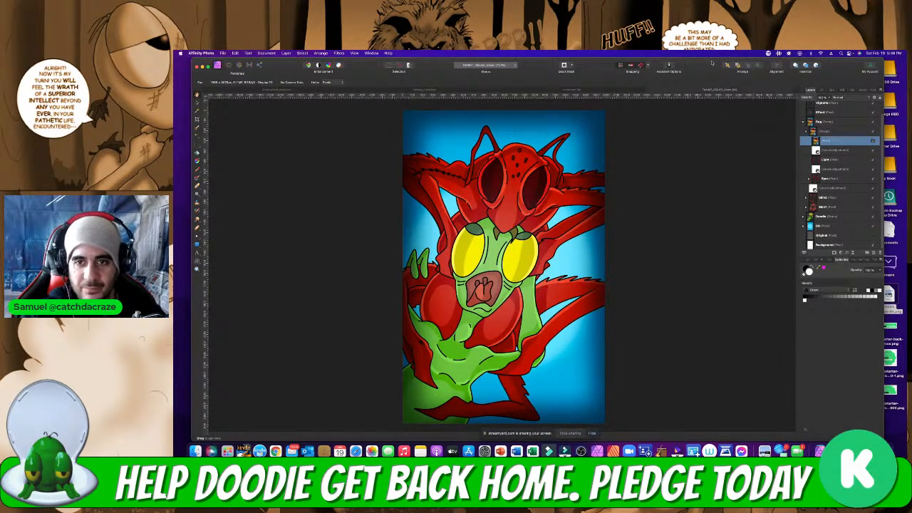
pyautogui.moveTo(711, 62); pyautogui.dragTo(654, 54)
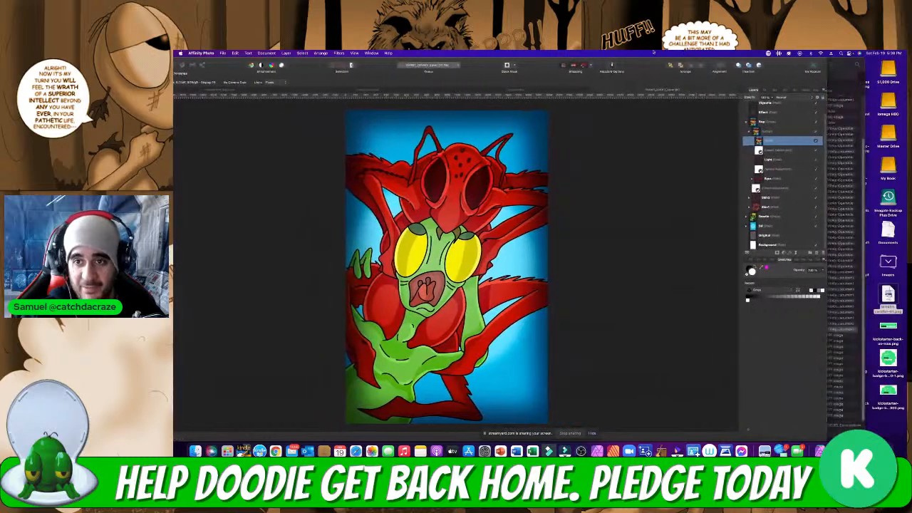
pyautogui.click(835, 114)
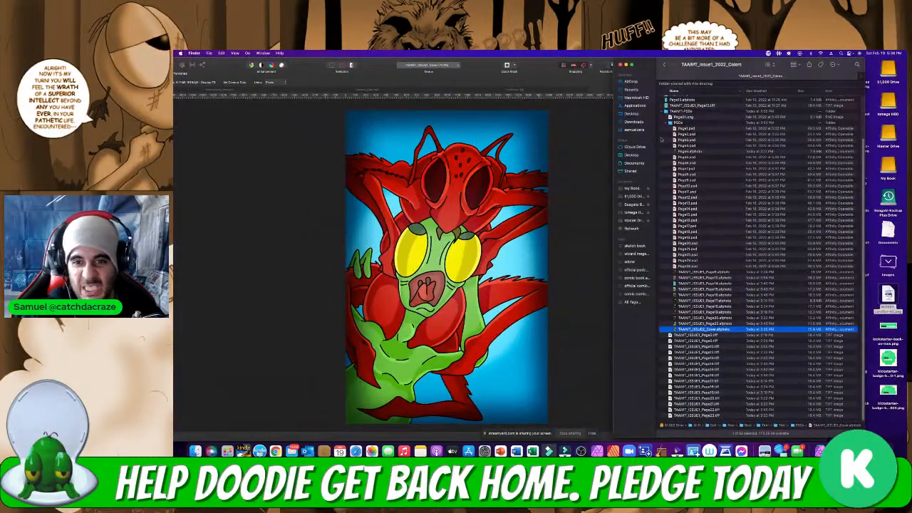
pyautogui.scroll(3, 662, 140)
pyautogui.click(664, 64)
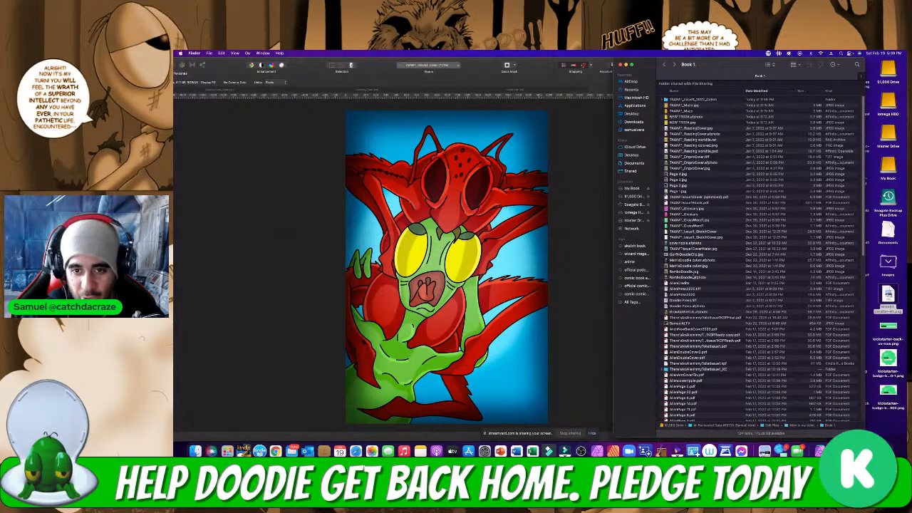
pyautogui.click(665, 64)
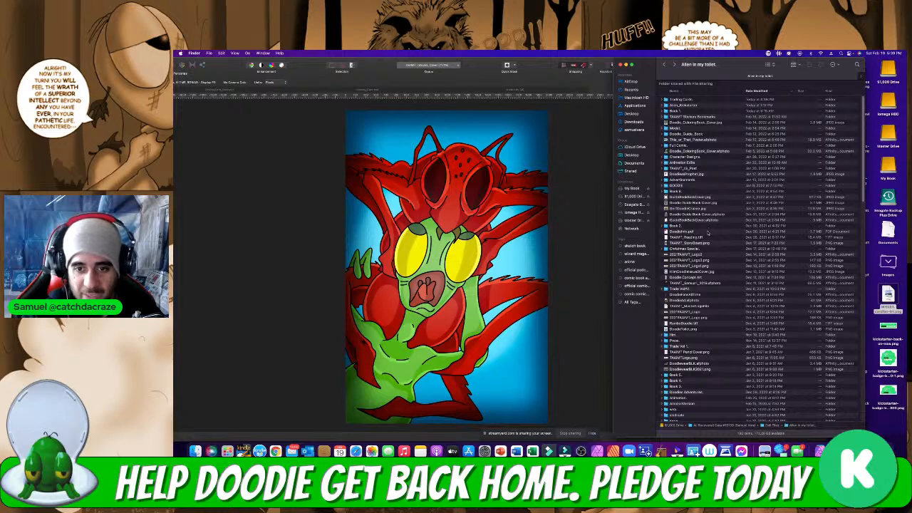
pyautogui.moveTo(687, 260); pyautogui.dragTo(492, 249)
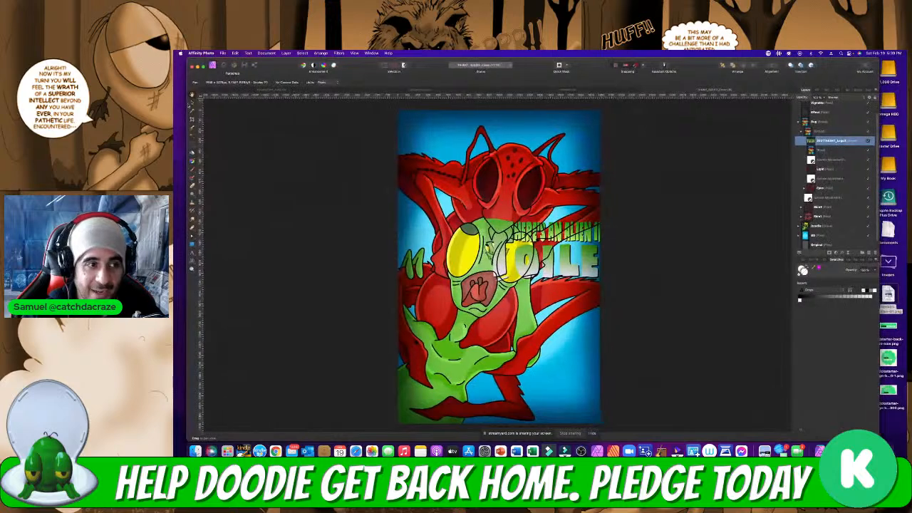
# Move the logo layer to the top of the cover's layer stack and position the logo near the cover's bottom-right corner
pyautogui.click(191, 97)
pyautogui.moveTo(810, 142); pyautogui.dragTo(808, 105)
pyautogui.scroll(4, 749, 196)
pyautogui.scroll(1, 819, 143)
pyautogui.scroll(-5, 499, 285)
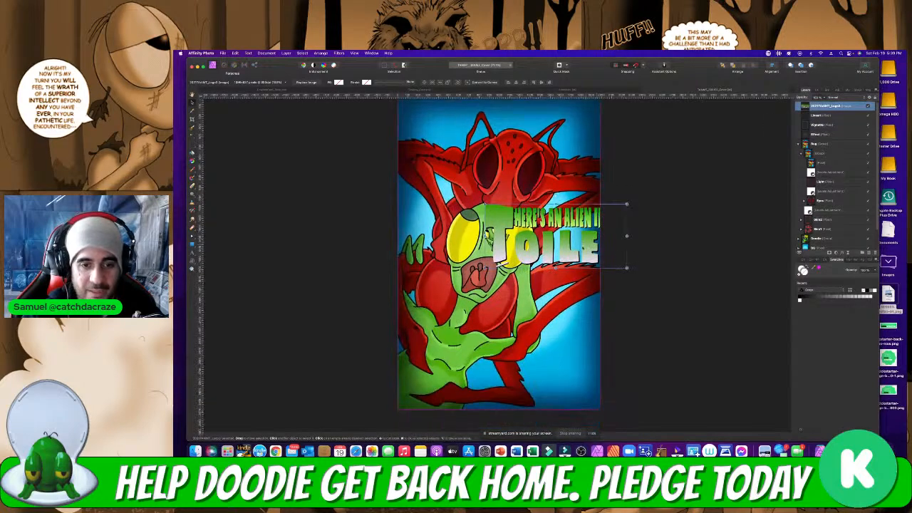
pyautogui.moveTo(554, 236); pyautogui.dragTo(520, 371)
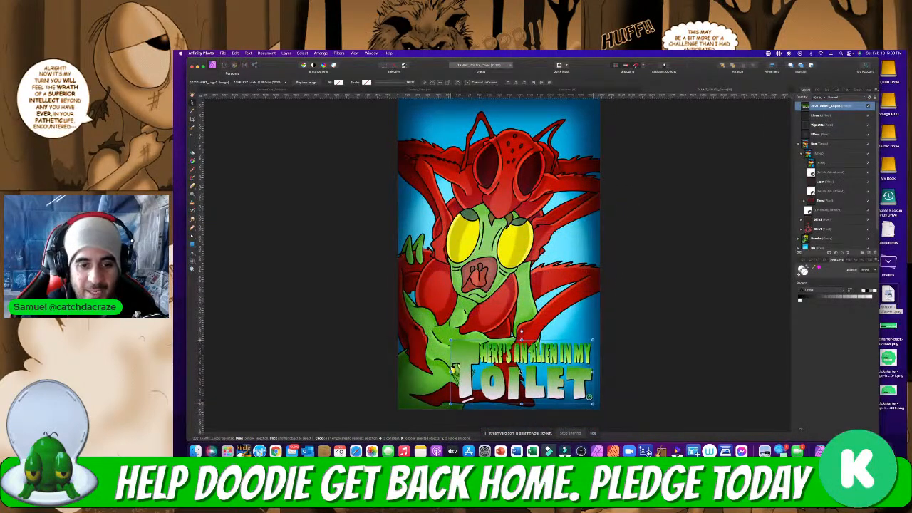
pyautogui.scroll(1, 499, 271)
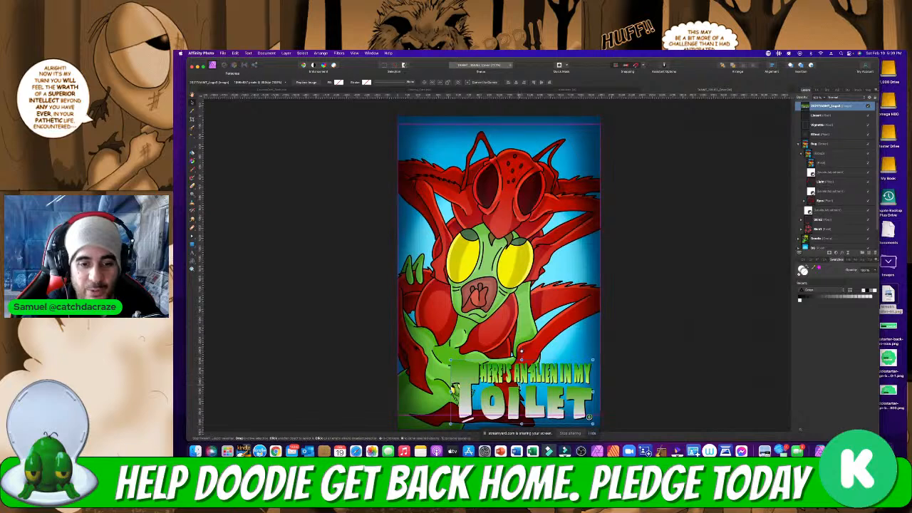
pyautogui.moveTo(453, 388)
pyautogui.mouseDown()
pyautogui.moveTo(432, 151)
pyautogui.moveTo(454, 413)
pyautogui.moveTo(452, 386)
pyautogui.mouseUp()
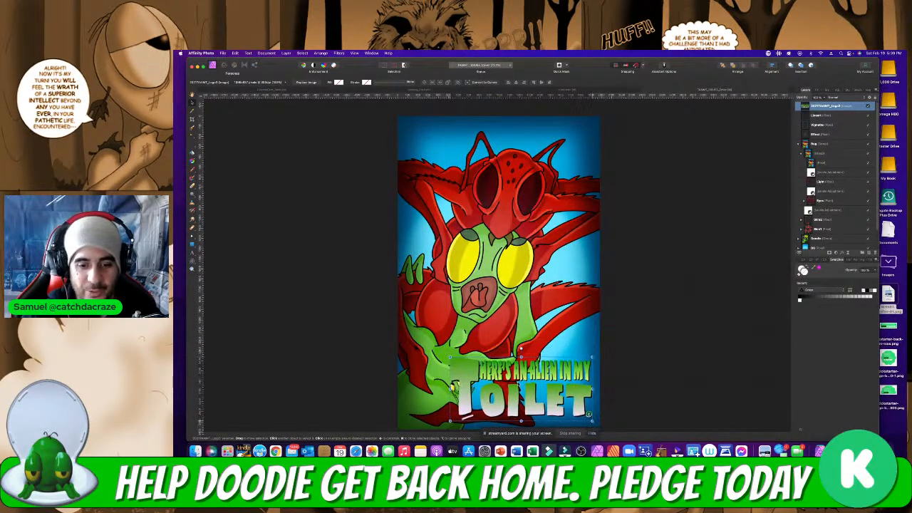
# Deselect the logo and check its placement on the whole cover
pyautogui.scroll(-2, 647, 298)
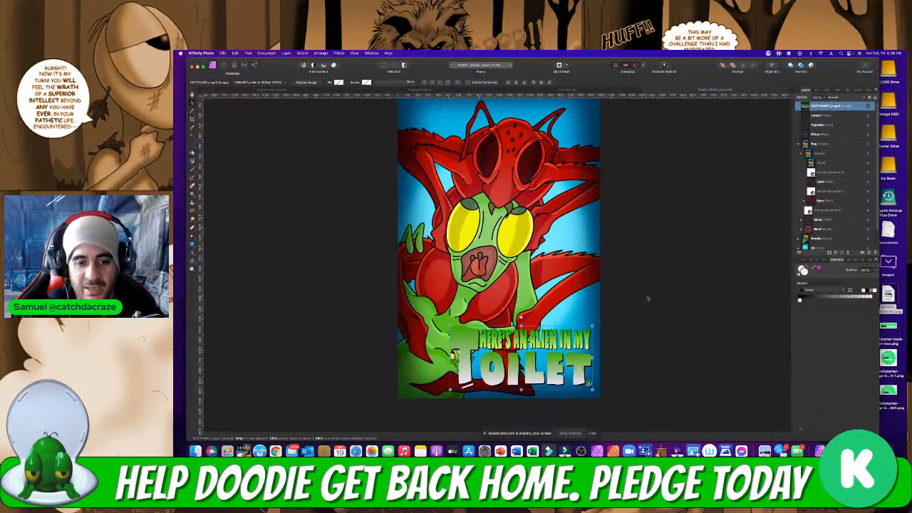
pyautogui.click(666, 292)
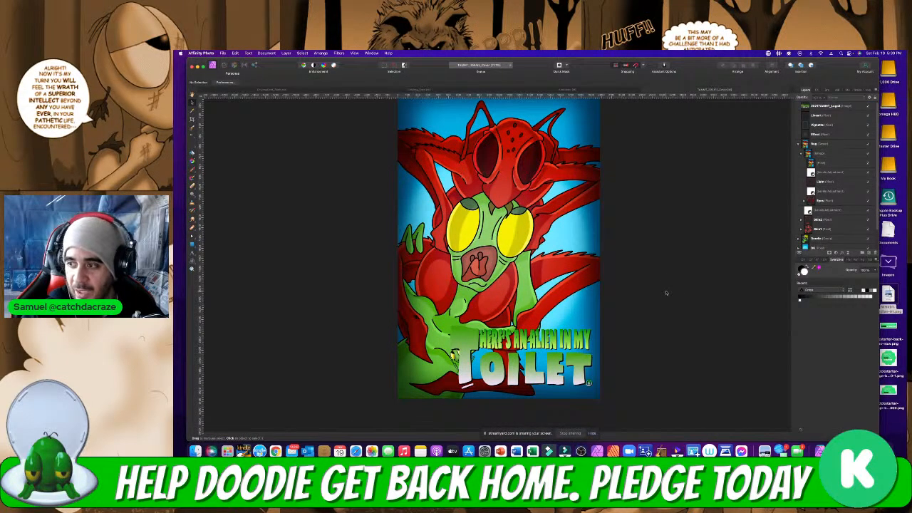
pyautogui.scroll(1, 666, 292)
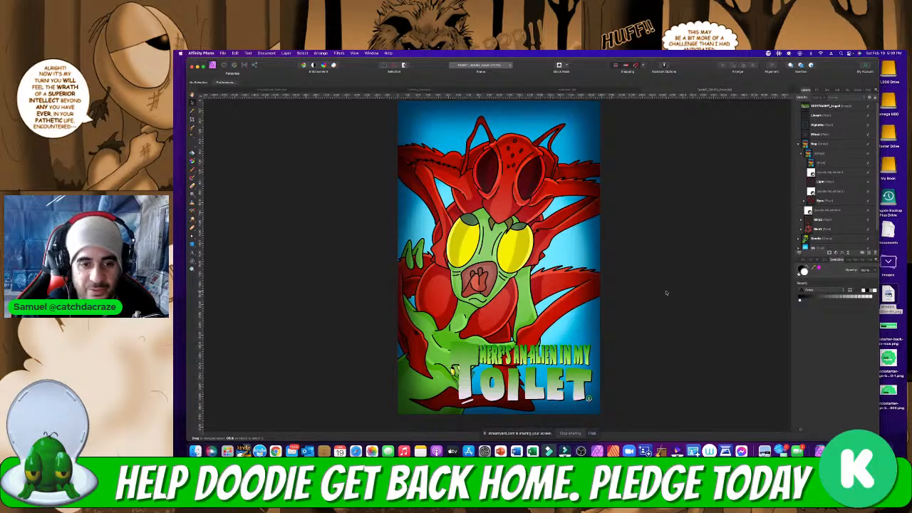
pyautogui.scroll(1, 666, 292)
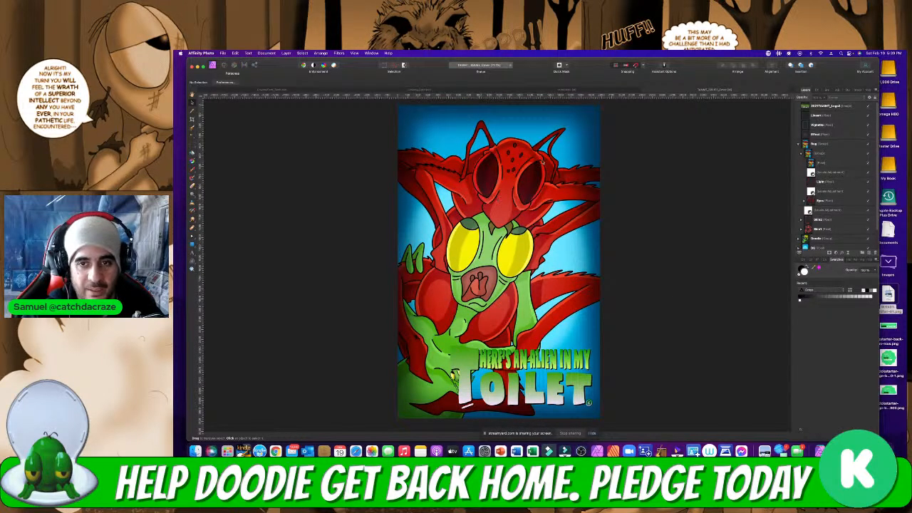
# Switch to Finder, open the Book 1 folder and open the RamboDoodie afphoto cover file
pyautogui.moveTo(704, 67); pyautogui.dragTo(608, 55)
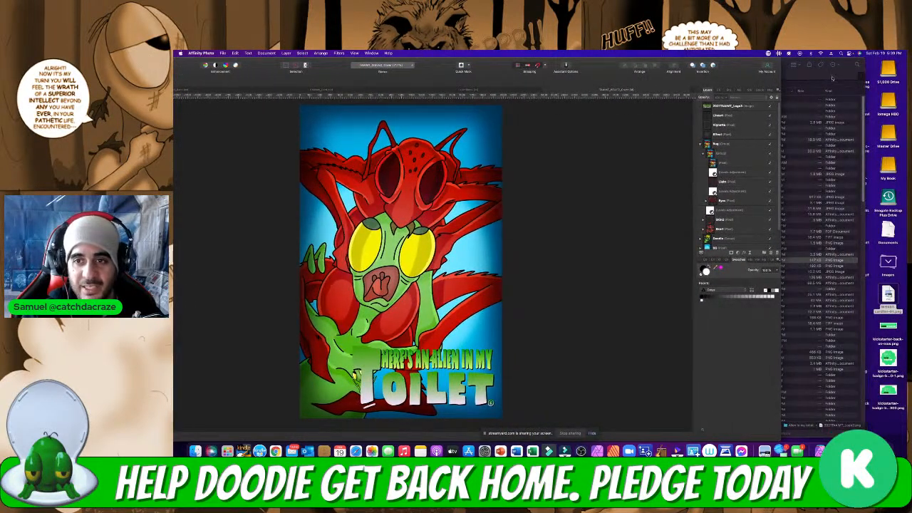
pyautogui.click(832, 77)
pyautogui.doubleClick(683, 112)
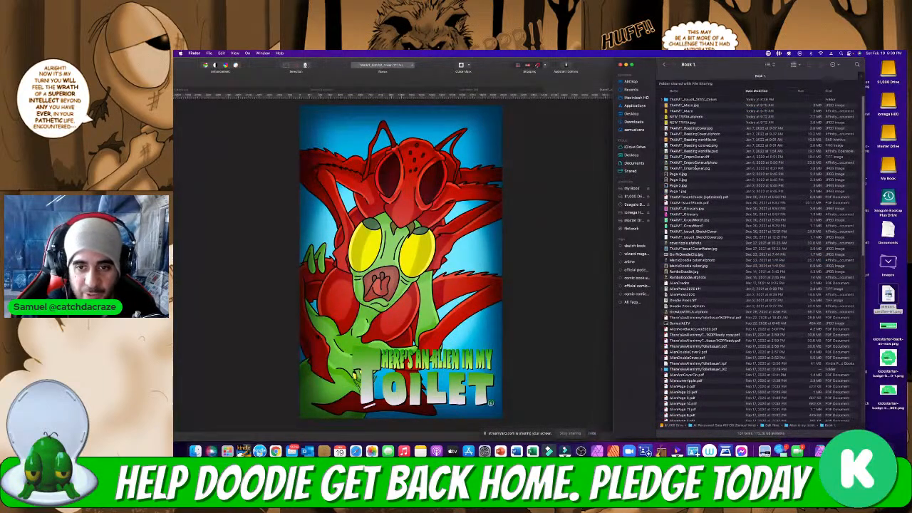
pyautogui.click(705, 152)
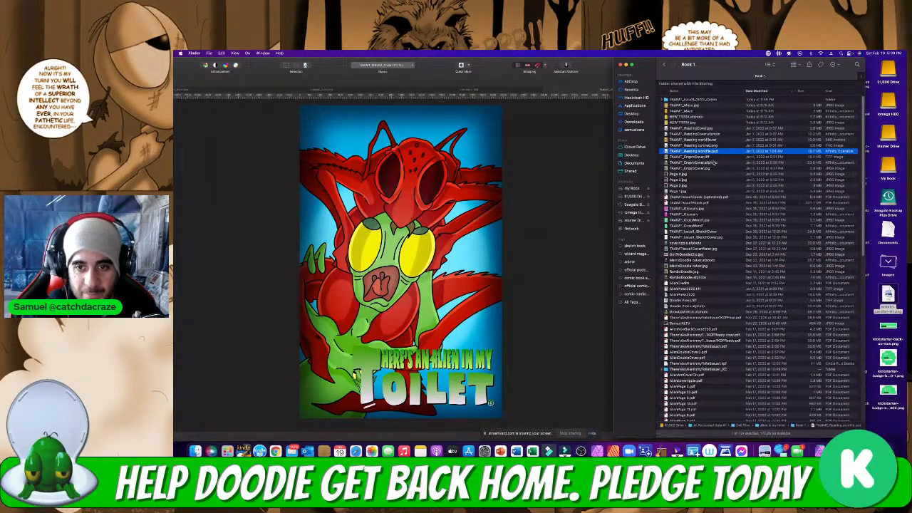
pyautogui.click(674, 163)
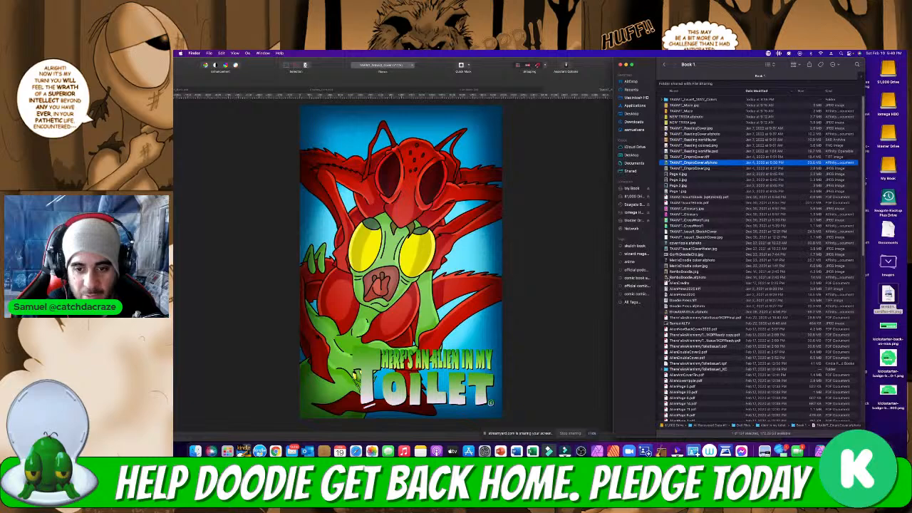
pyautogui.click(670, 278)
pyautogui.doubleClick(667, 277)
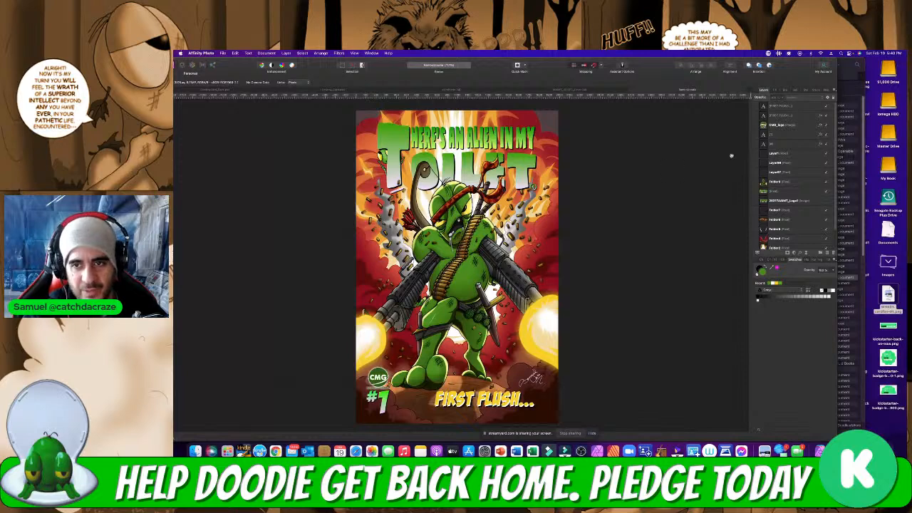
# Return to the Book 1 folder in Finder and preview MatrixDoodie color.jpg and other cover JPGs
pyautogui.moveTo(790, 70); pyautogui.dragTo(570, 70)
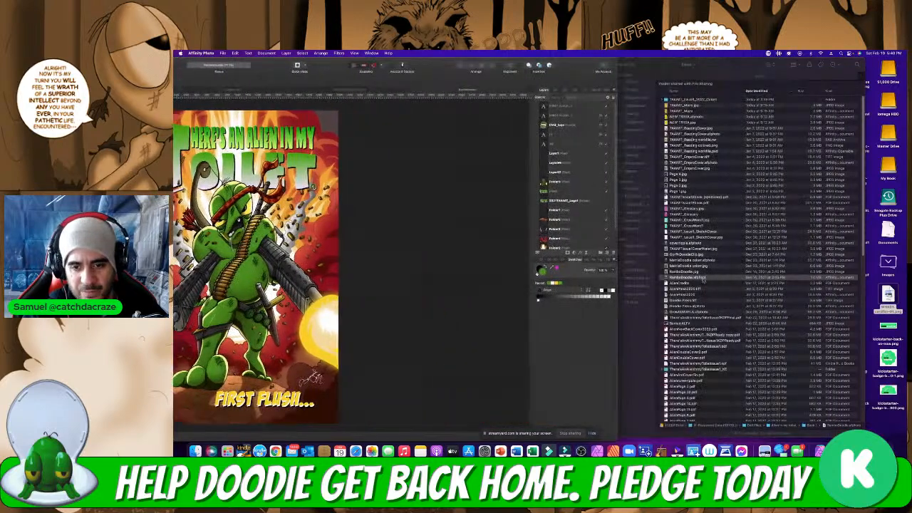
pyautogui.click(691, 266)
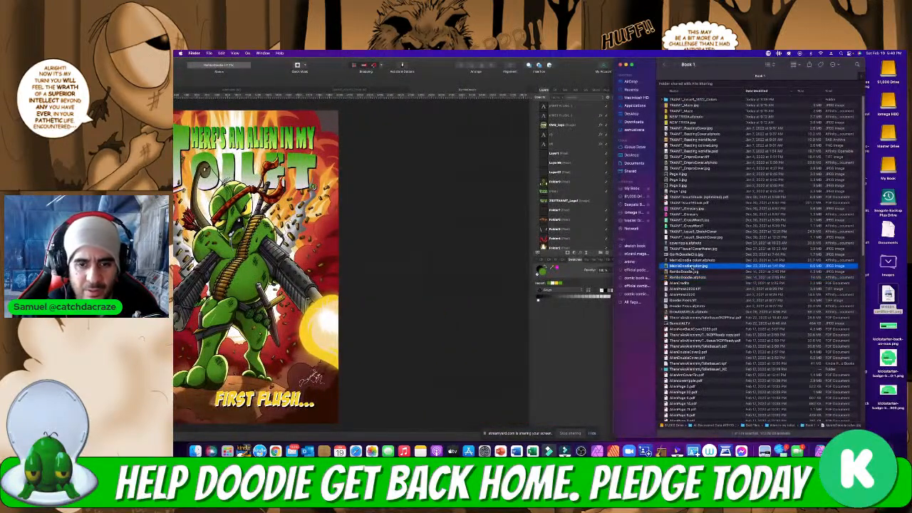
pyautogui.press('space')
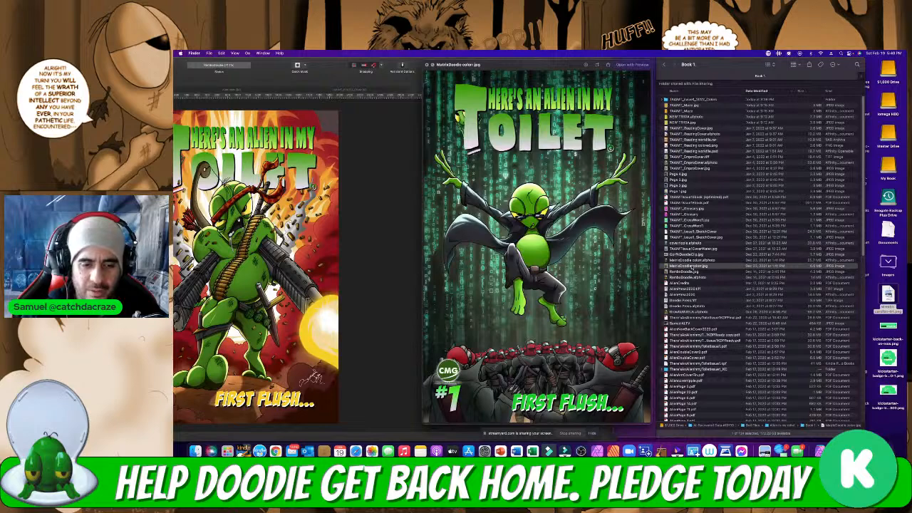
pyautogui.press('space')
pyautogui.click(685, 249)
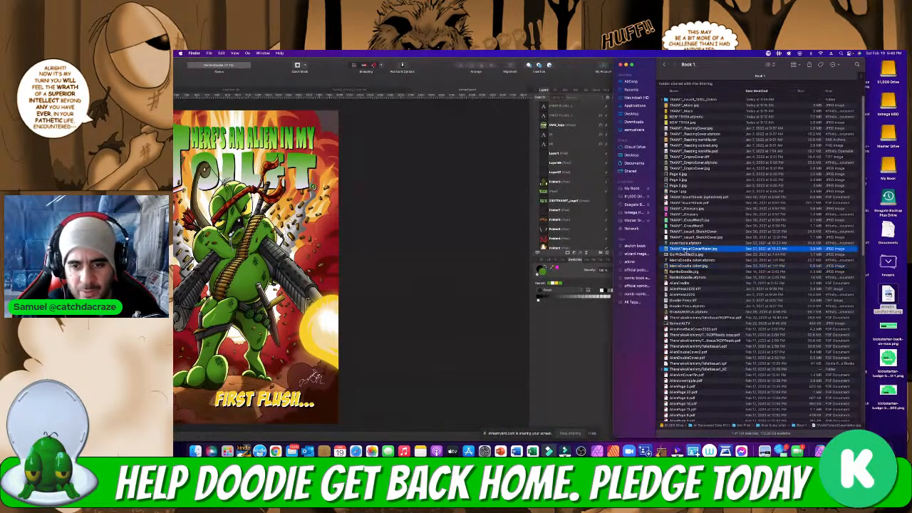
pyautogui.press('space')
pyautogui.press('space')
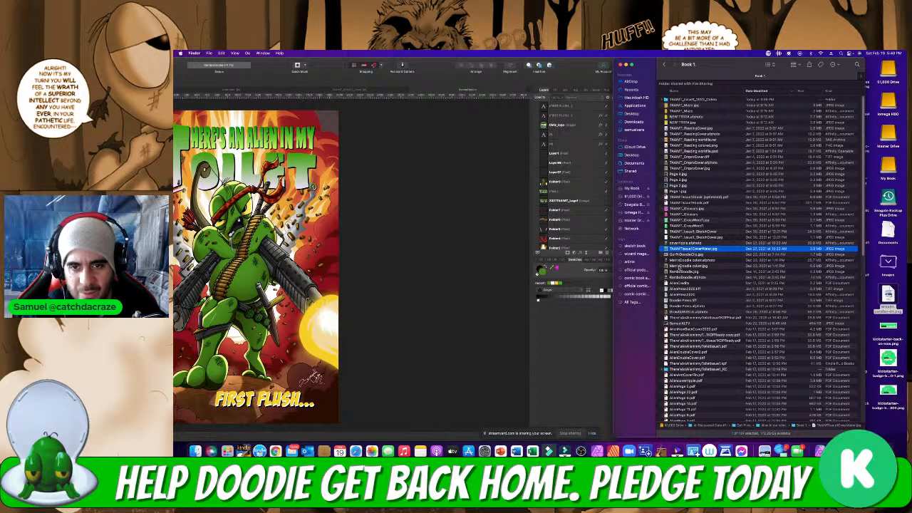
pyautogui.click(691, 169)
pyautogui.press('space')
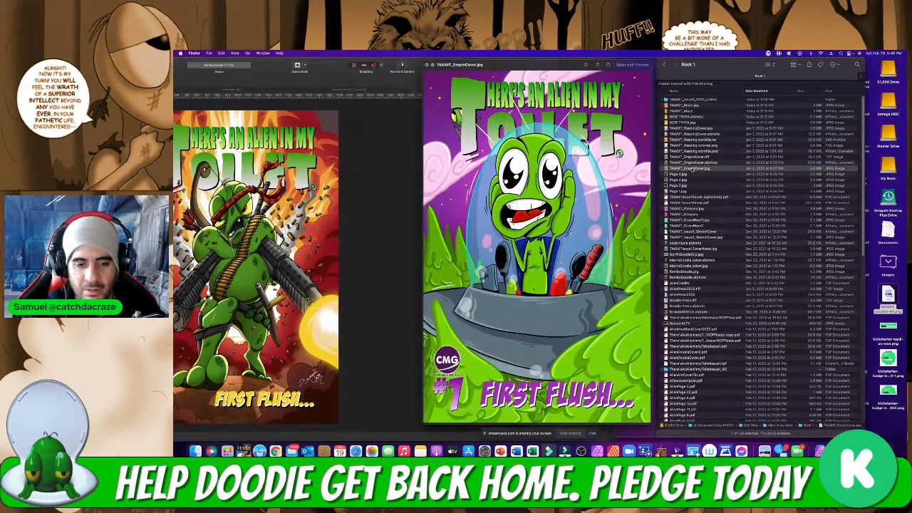
pyautogui.press('space')
# Copy the CMG logo and the "#1" text layers from the RamboDoodie cover into the Issue 1 bug cover document
pyautogui.doubleClick(448, 67)
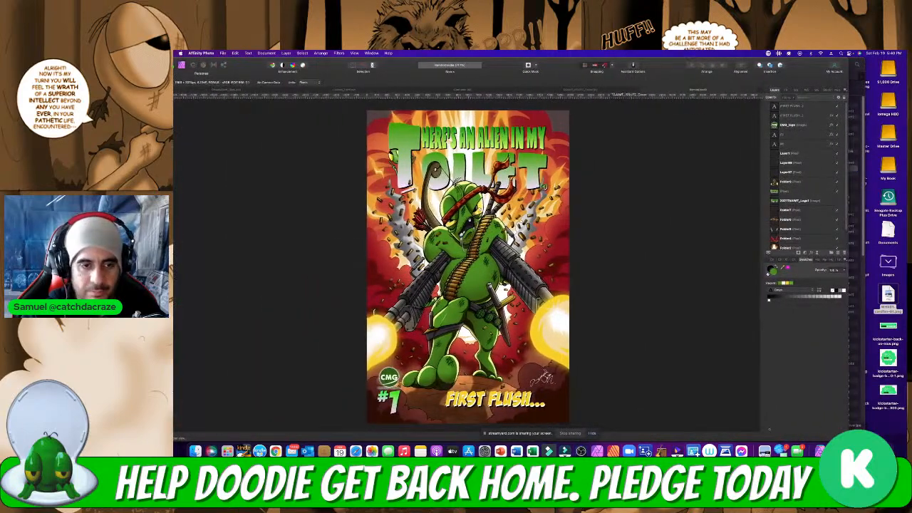
pyautogui.moveTo(393, 59); pyautogui.dragTo(414, 60)
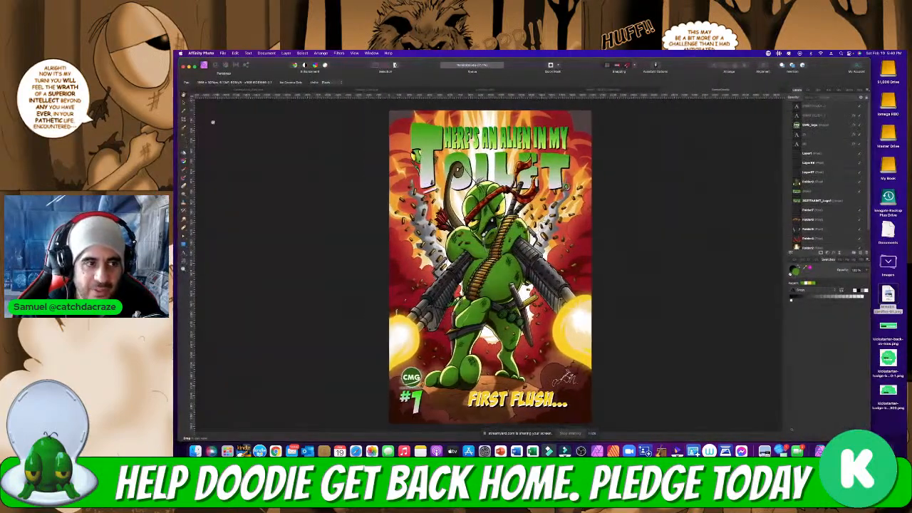
pyautogui.click(183, 102)
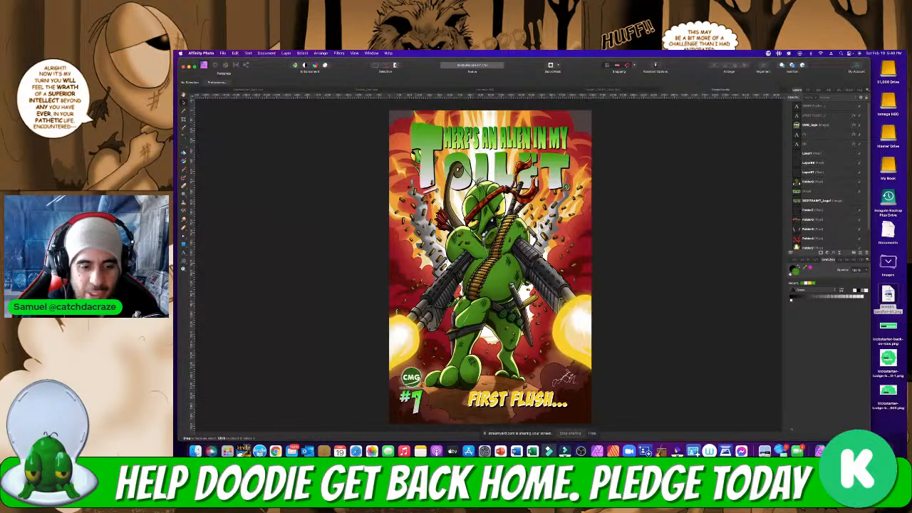
pyautogui.click(417, 398)
pyautogui.keyDown('shift'); pyautogui.click(405, 398); pyautogui.keyUp('shift')
pyautogui.keyDown('shift'); pyautogui.click(417, 378); pyautogui.keyUp('shift')
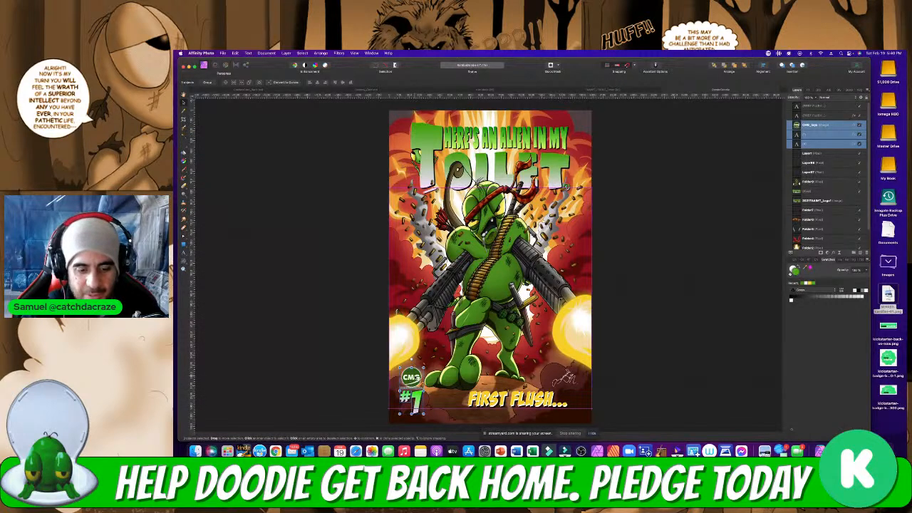
pyautogui.click(606, 90)
pyautogui.press('super+v')
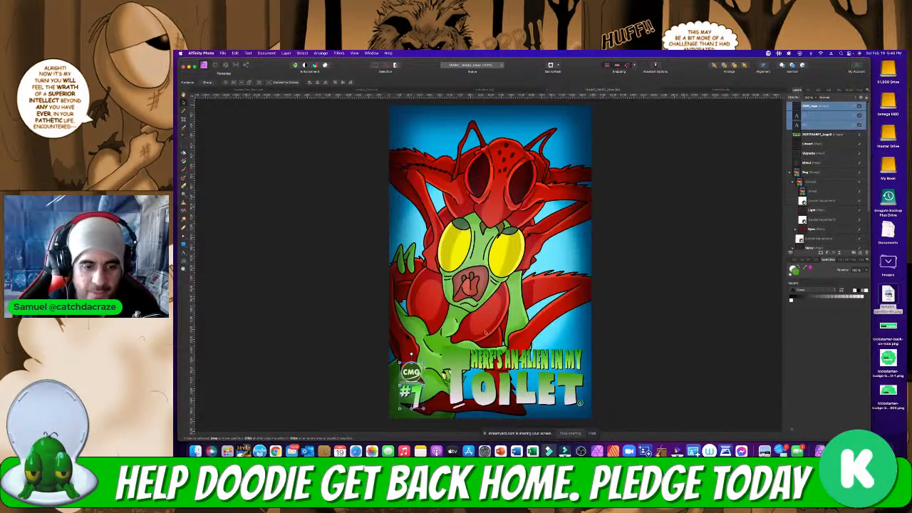
pyautogui.click(683, 329)
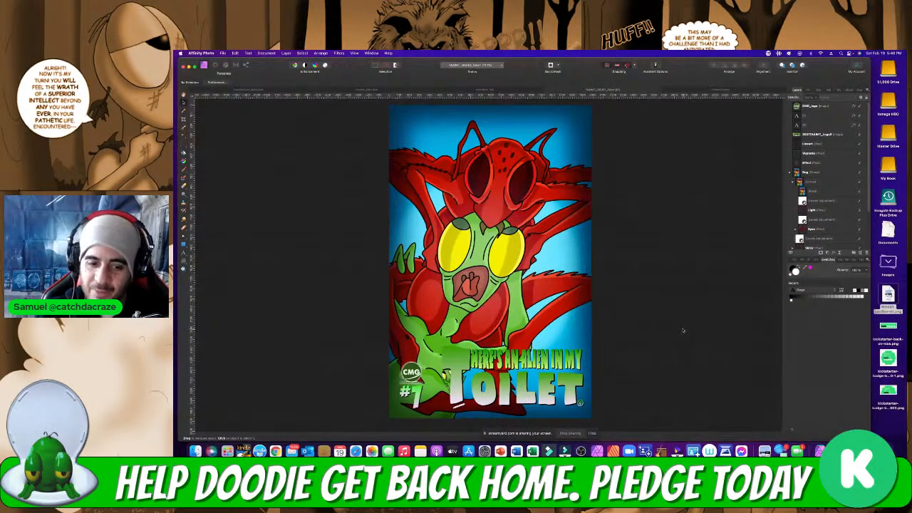
# Move the CMG logo and "#1" text together up to the cover's top-left corner
pyautogui.click(411, 372)
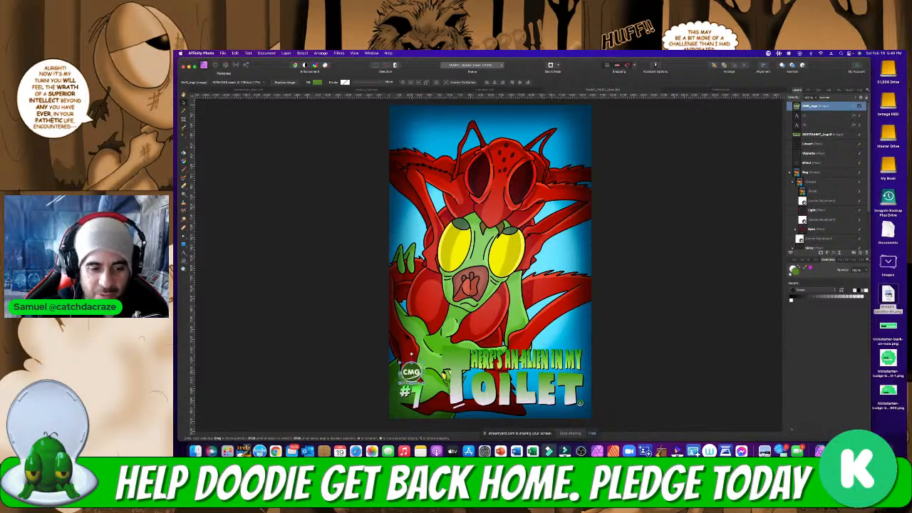
pyautogui.keyDown('shift'); pyautogui.click(417, 395); pyautogui.keyUp('shift')
pyautogui.keyDown('shift'); pyautogui.click(406, 393); pyautogui.keyUp('shift')
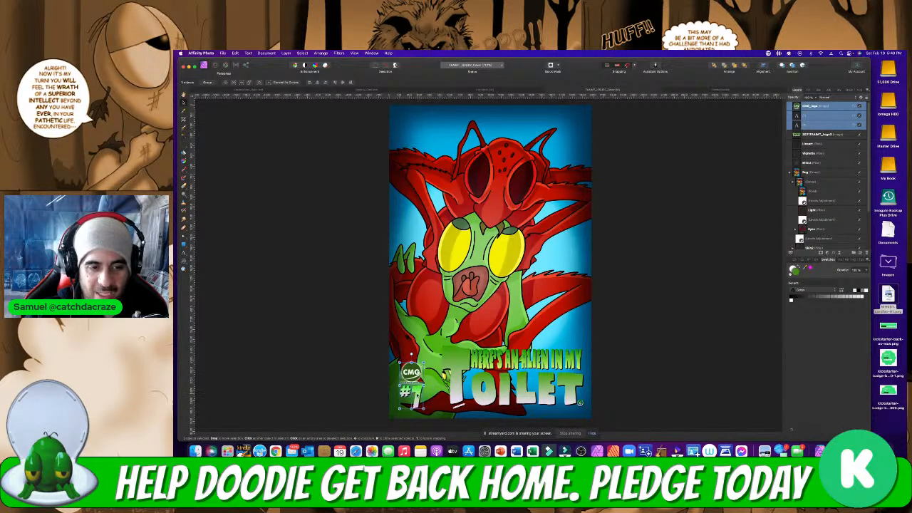
pyautogui.moveTo(410, 388); pyautogui.dragTo(410, 139)
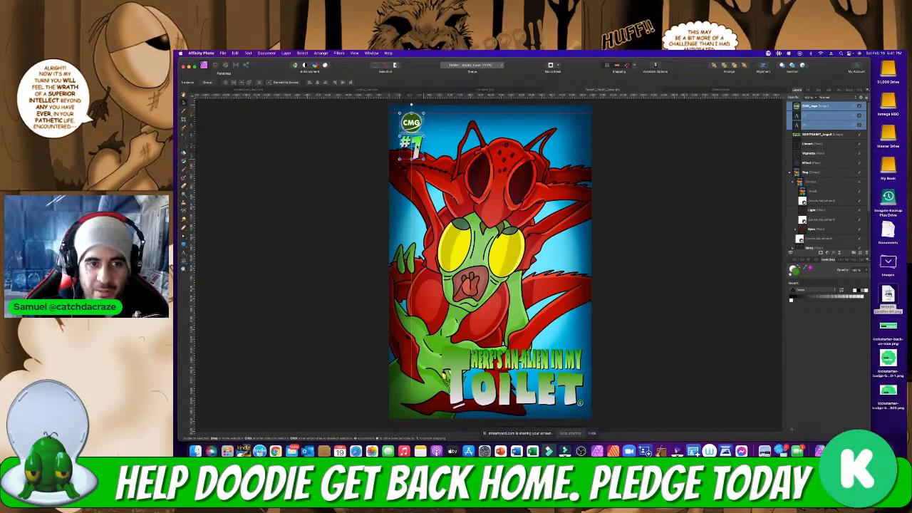
pyautogui.click(682, 218)
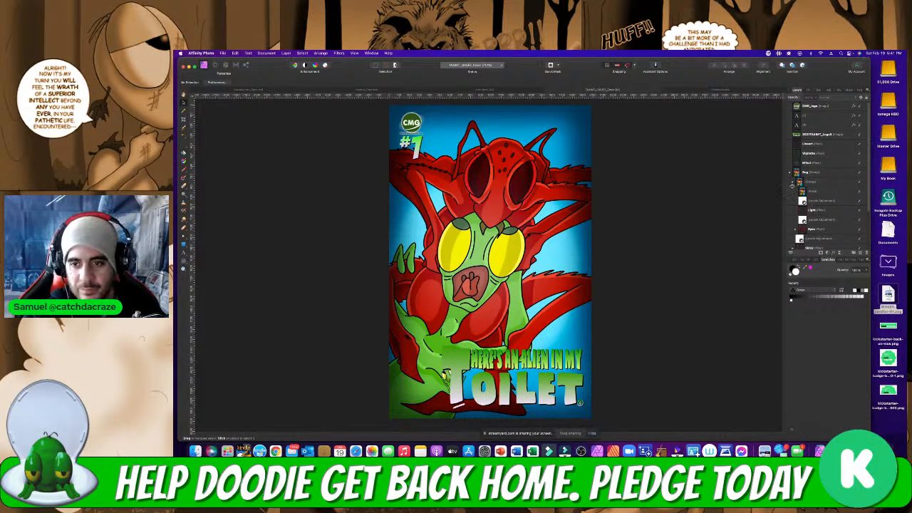
# Move the pixel layer nested inside the Bug group out of it and place it directly above the group
pyautogui.click(791, 182)
pyautogui.click(789, 173)
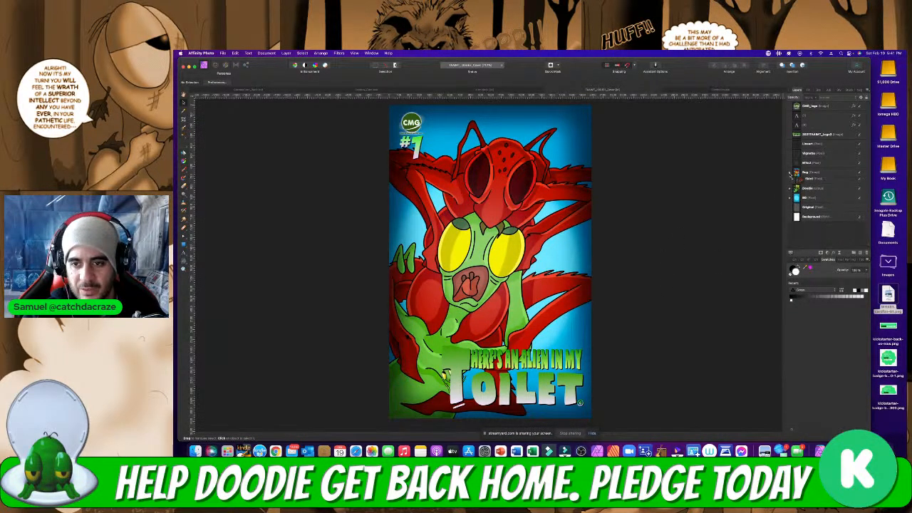
pyautogui.click(790, 172)
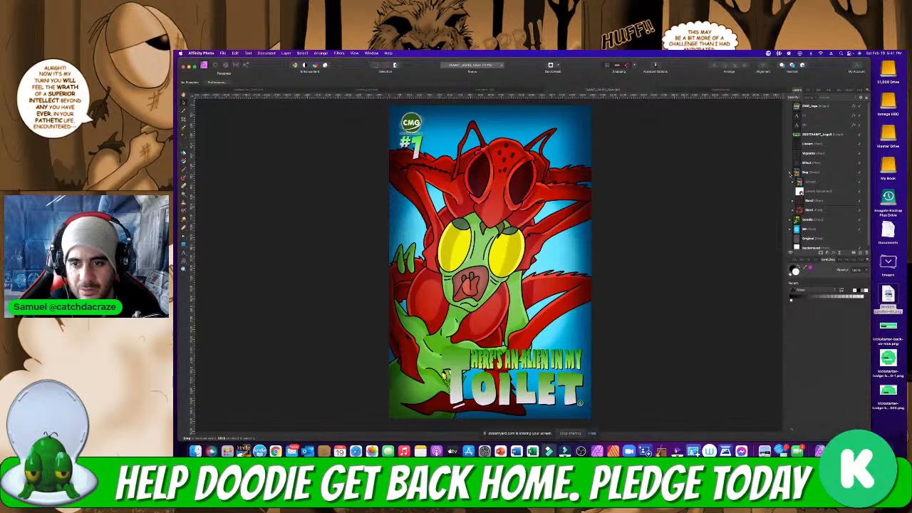
pyautogui.click(791, 182)
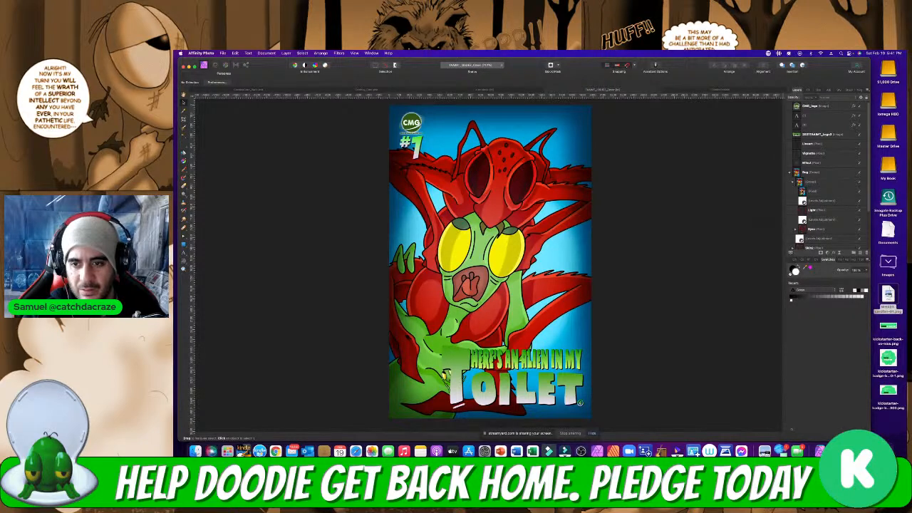
pyautogui.click(803, 192)
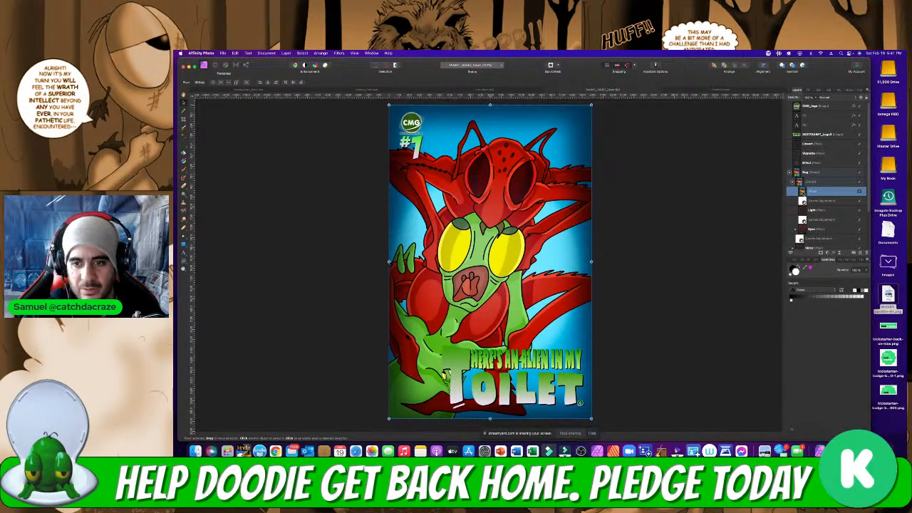
pyautogui.moveTo(790, 172); pyautogui.dragTo(790, 173)
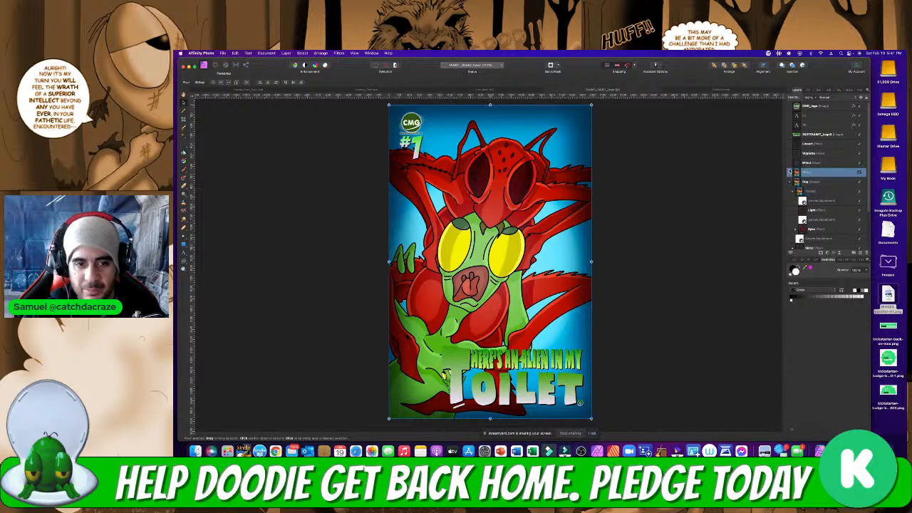
pyautogui.click(791, 182)
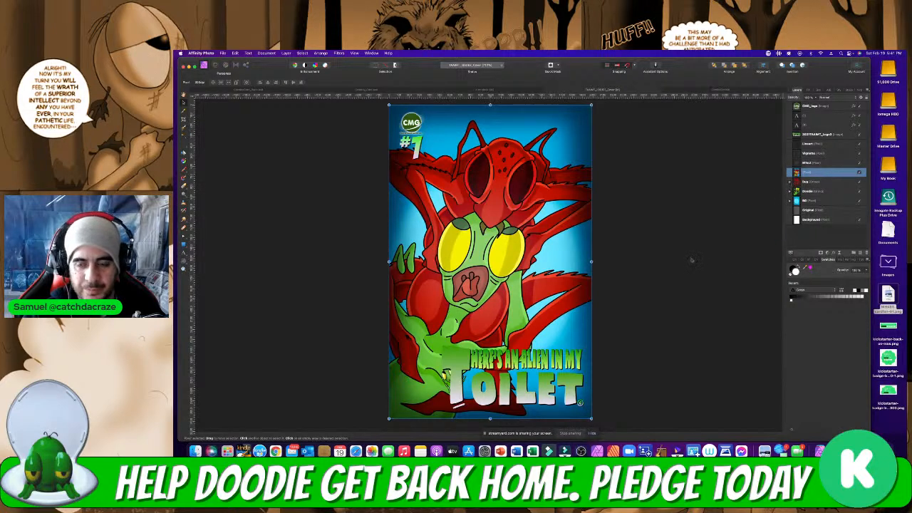
pyautogui.click(687, 222)
# Check the Bug group's contents and add a new pixel layer above the layer moved out of it
pyautogui.click(790, 182)
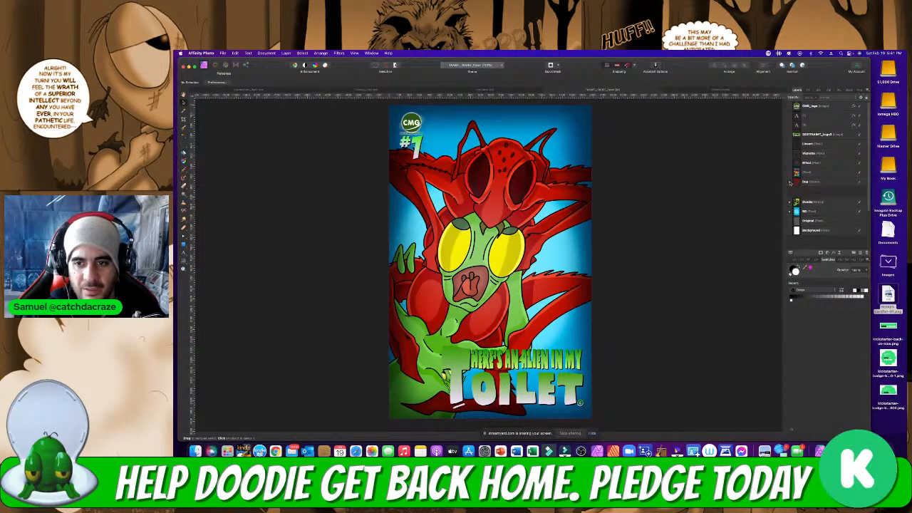
pyautogui.click(790, 182)
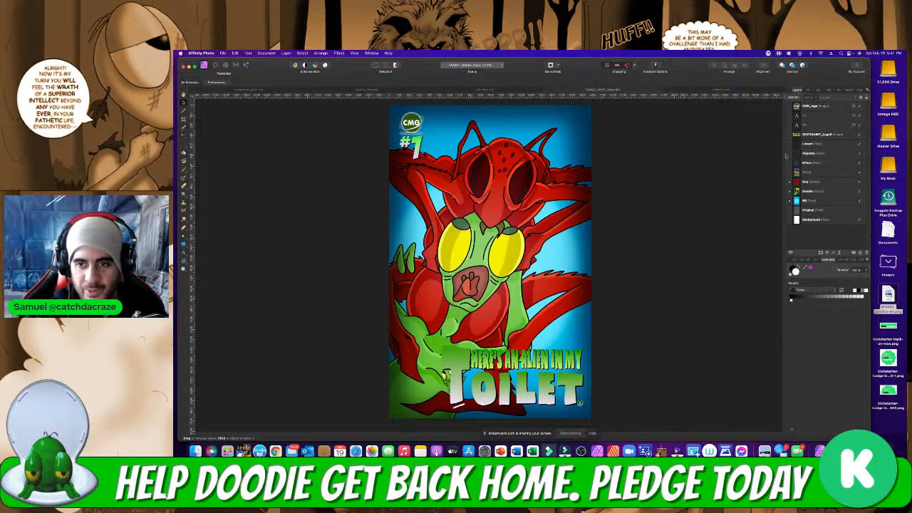
pyautogui.click(825, 172)
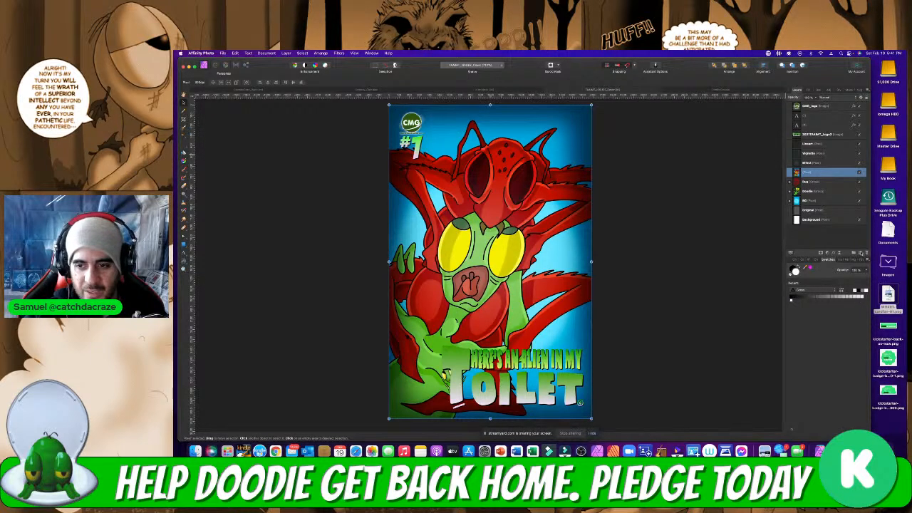
pyautogui.click(863, 254)
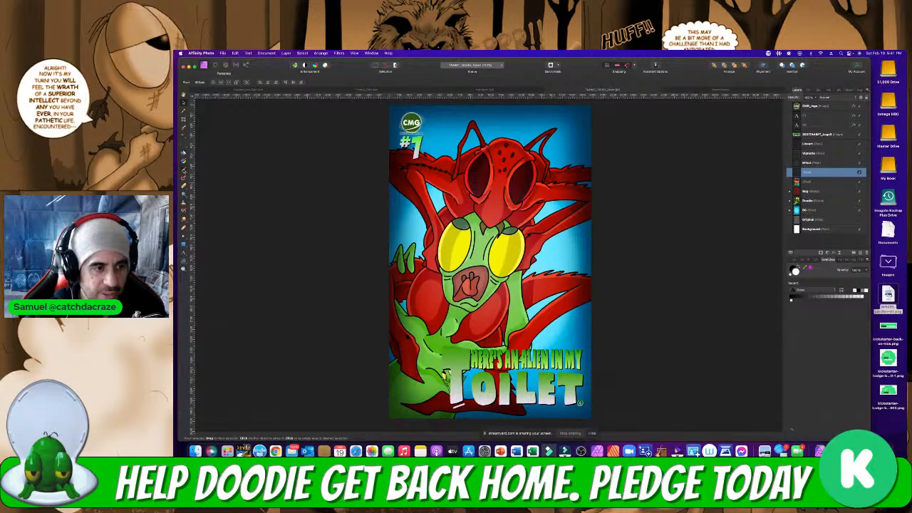
# Set up the Paint Brush with a hard round brush from the Basic category and switch the active colour to white
pyautogui.click(184, 171)
pyautogui.click(210, 171)
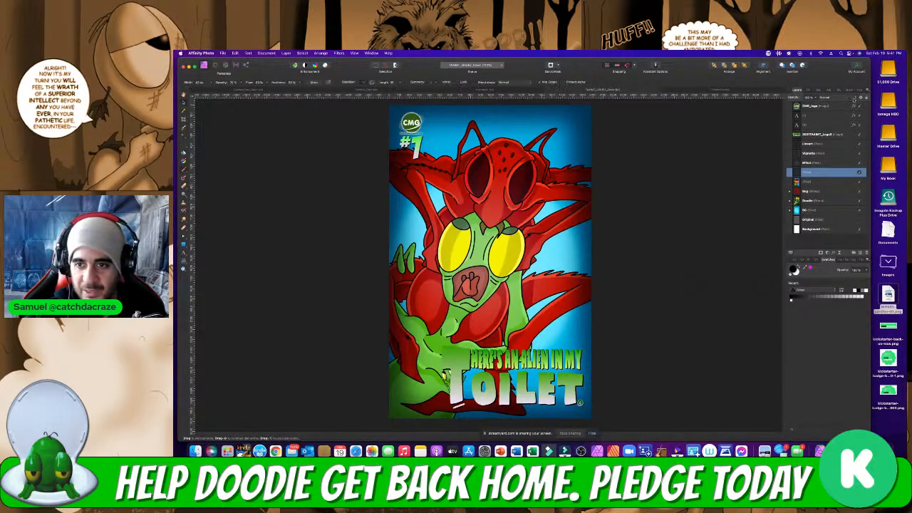
pyautogui.click(829, 90)
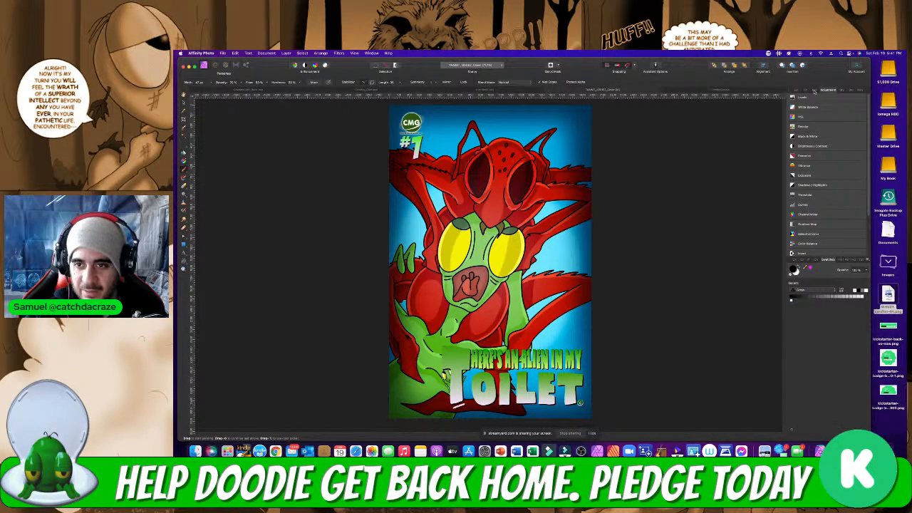
pyautogui.click(814, 90)
pyautogui.click(798, 91)
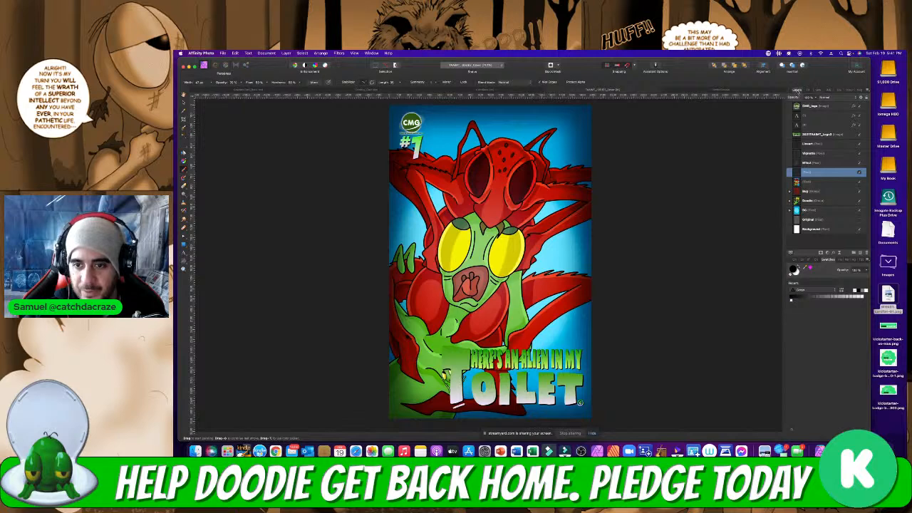
pyautogui.click(815, 91)
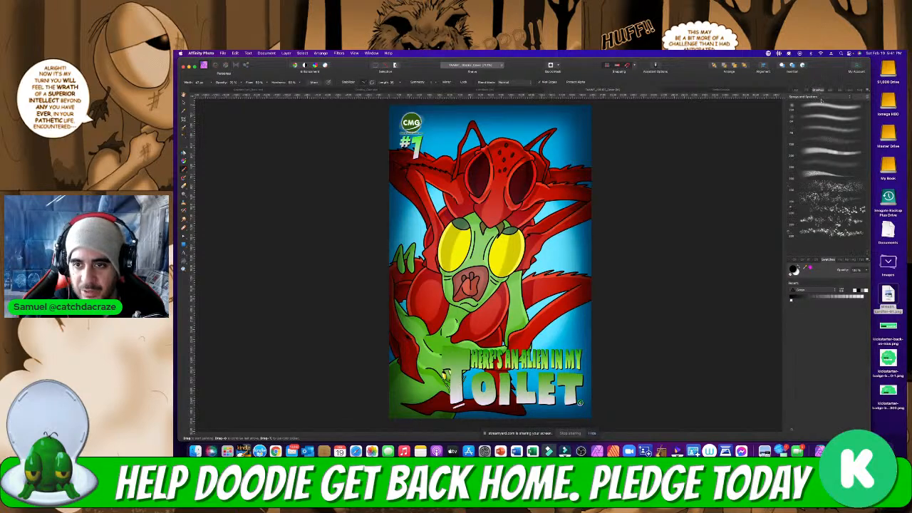
pyautogui.click(804, 97)
pyautogui.scroll(2, 804, 98)
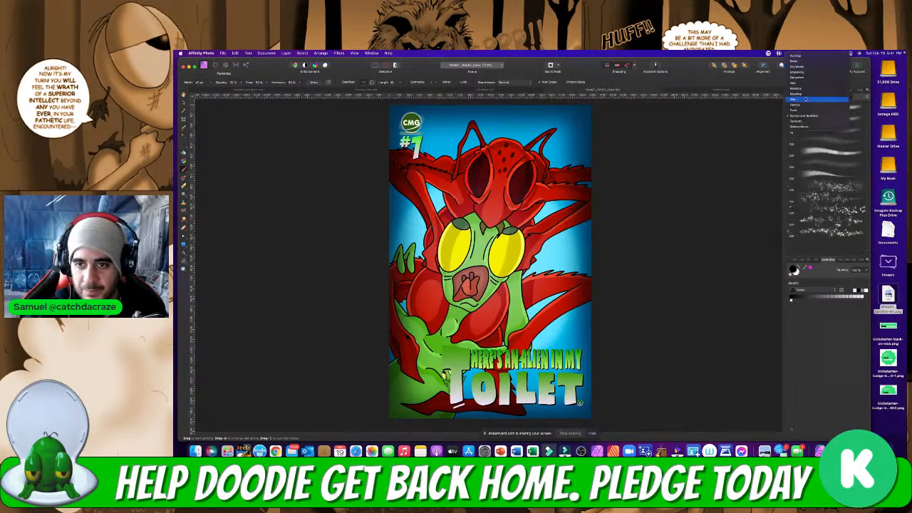
pyautogui.click(803, 61)
pyautogui.click(809, 164)
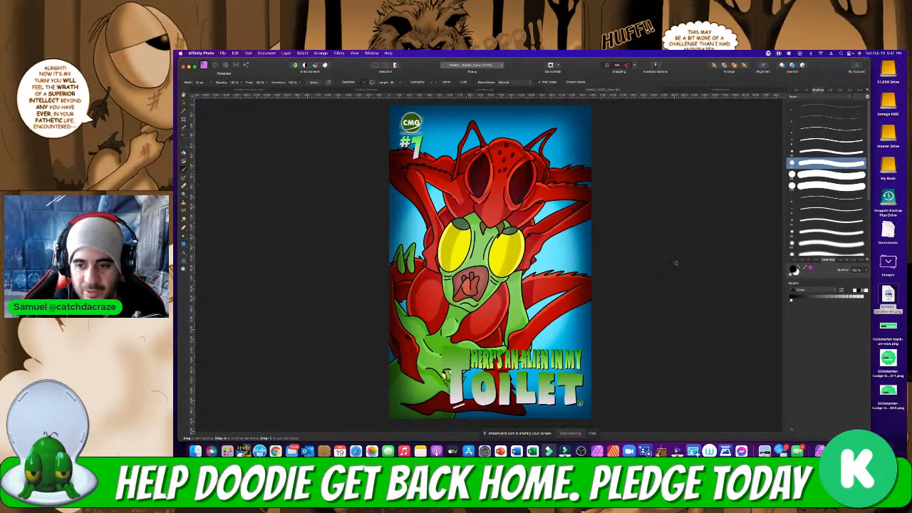
pyautogui.click(798, 266)
pyautogui.click(796, 90)
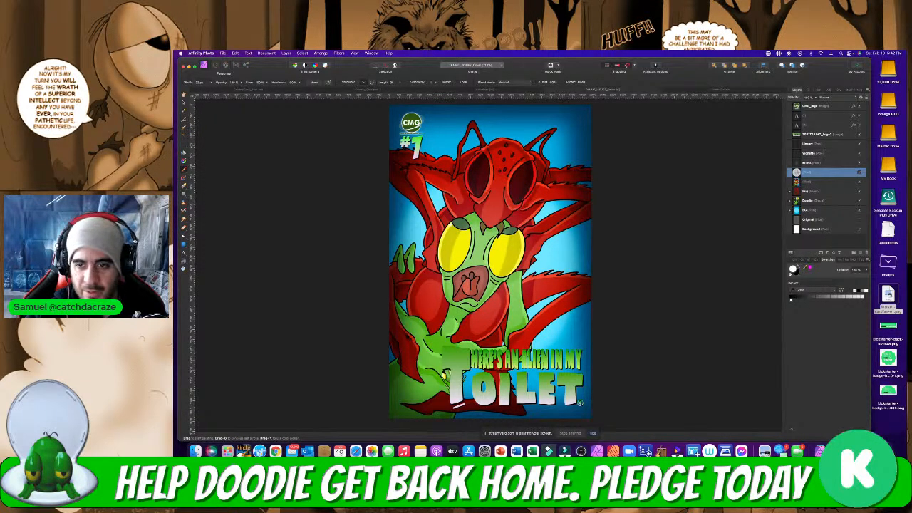
pyautogui.moveTo(796, 171); pyautogui.dragTo(797, 114)
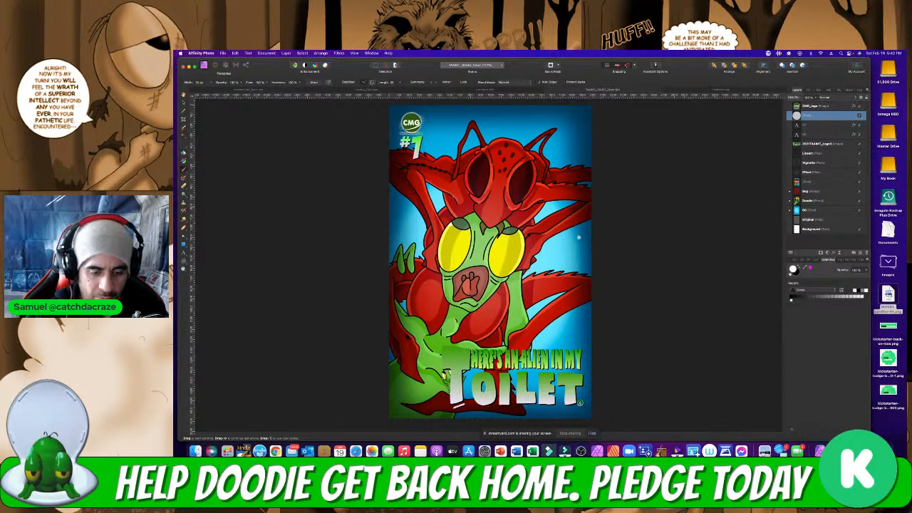
pyautogui.press('super+z')
pyautogui.press('super+z')
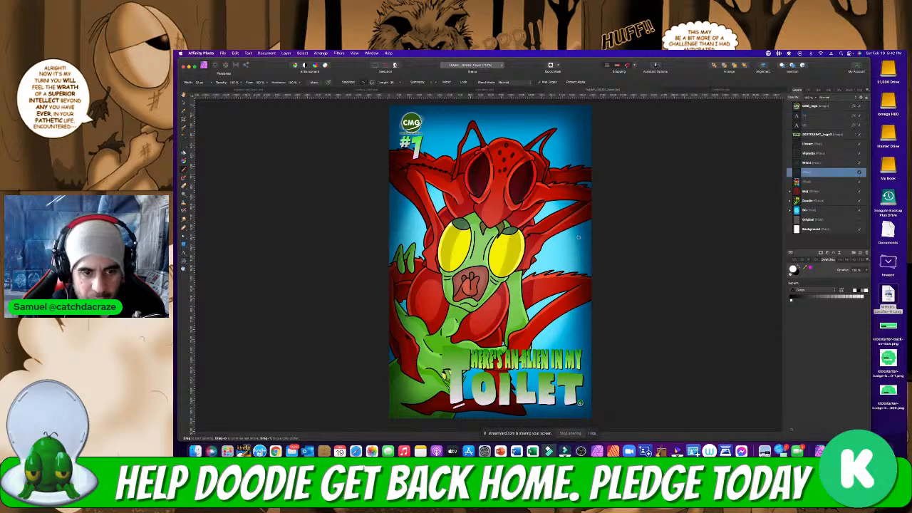
# Move the new pixel layer directly below the CMG logo layer and reduce the brush width
pyautogui.click(578, 237)
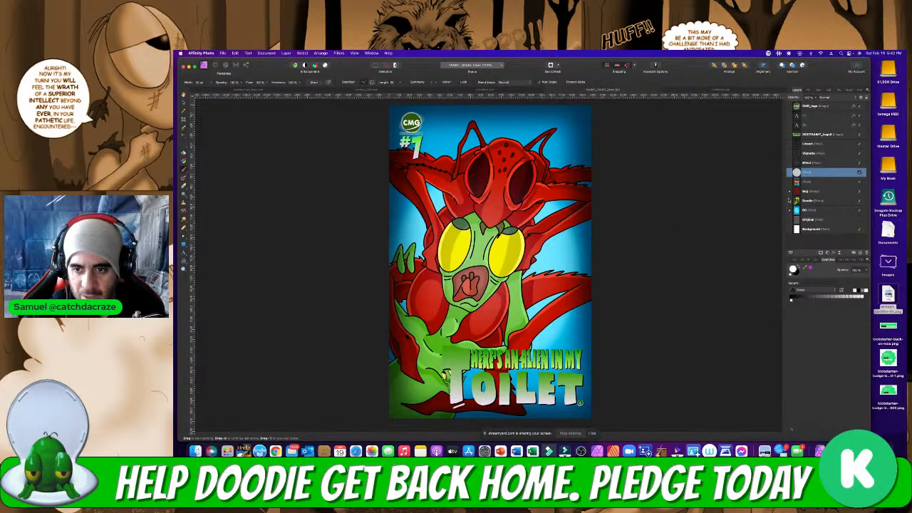
pyautogui.moveTo(798, 173); pyautogui.dragTo(796, 114)
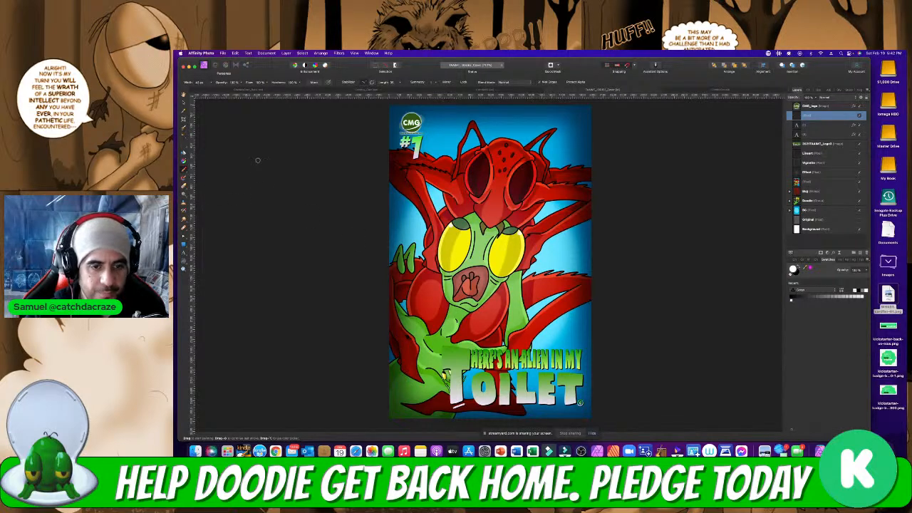
pyautogui.click(211, 83)
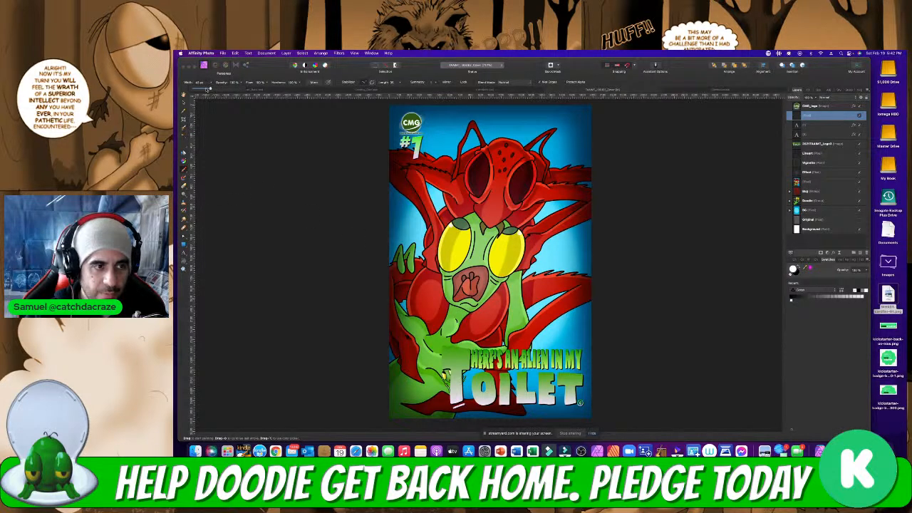
pyautogui.moveTo(208, 88); pyautogui.dragTo(204, 89)
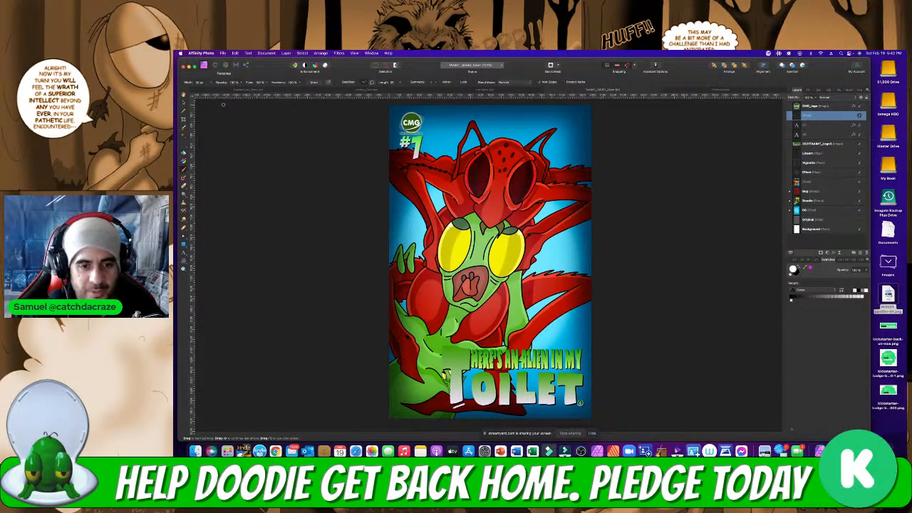
# Copy both "FIRST FLUSH..." text layers from the RamboDoodie cover into the Issue 1 bug cover document
pyautogui.click(727, 90)
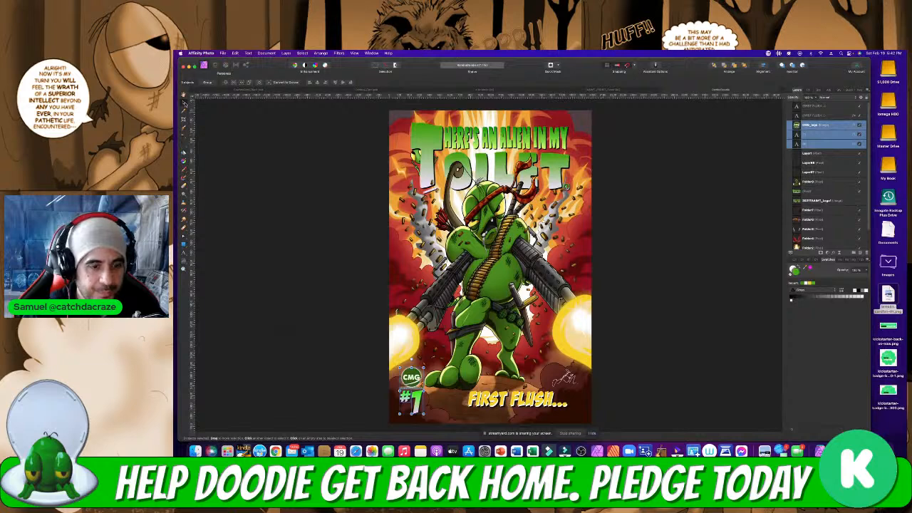
pyautogui.click(820, 106)
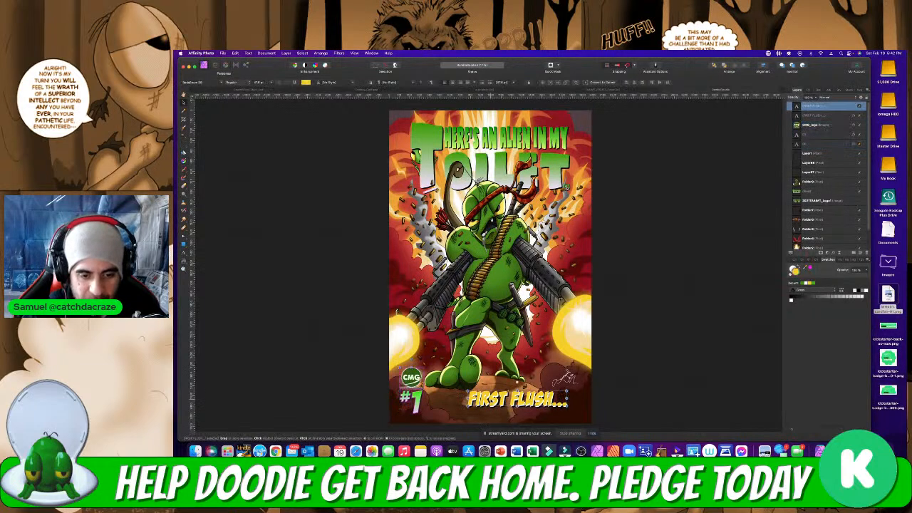
pyautogui.keyDown('shift'); pyautogui.click(824, 116); pyautogui.keyUp('shift')
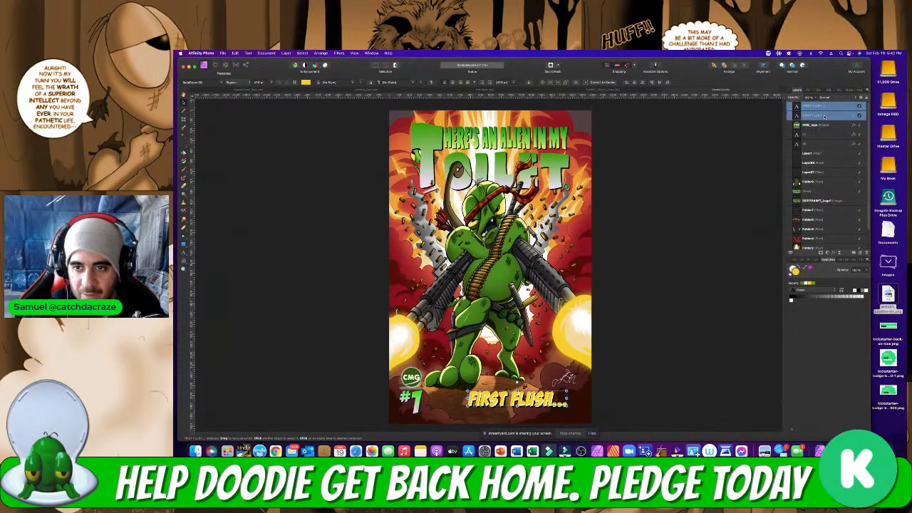
pyautogui.click(617, 91)
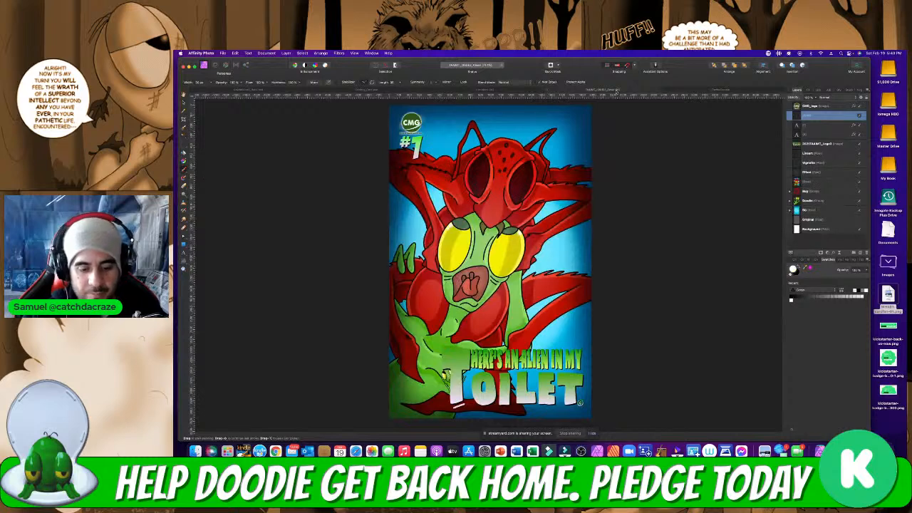
pyautogui.press('super+v')
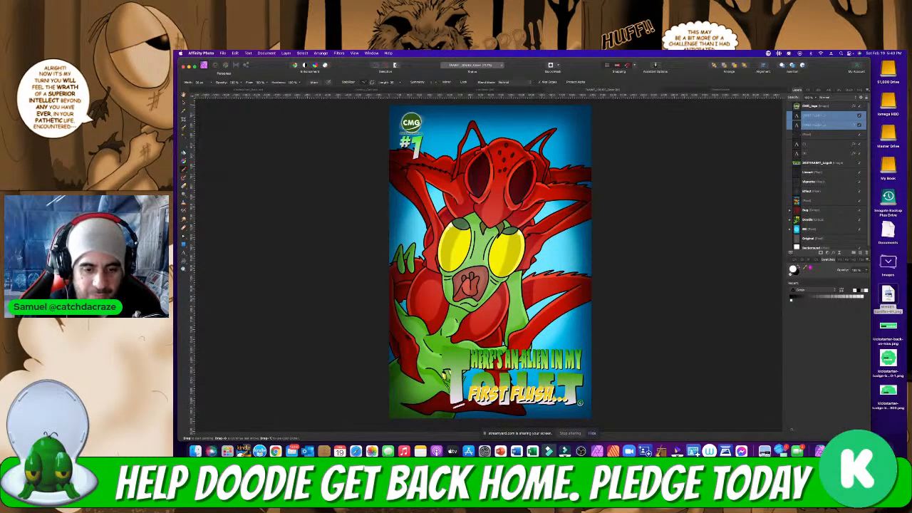
# Move the two "FIRST FLUSH..." text layers together up to the cover's top-right corner
pyautogui.click(184, 104)
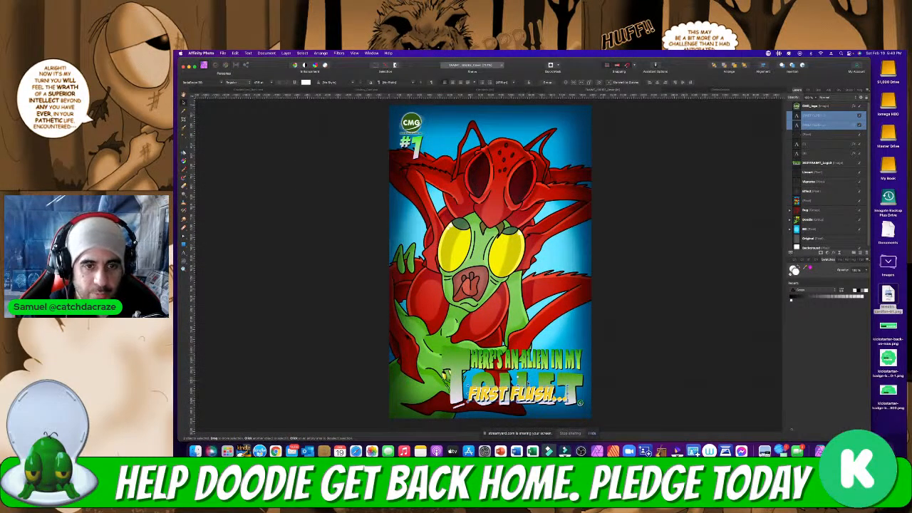
pyautogui.moveTo(528, 390); pyautogui.dragTo(539, 122)
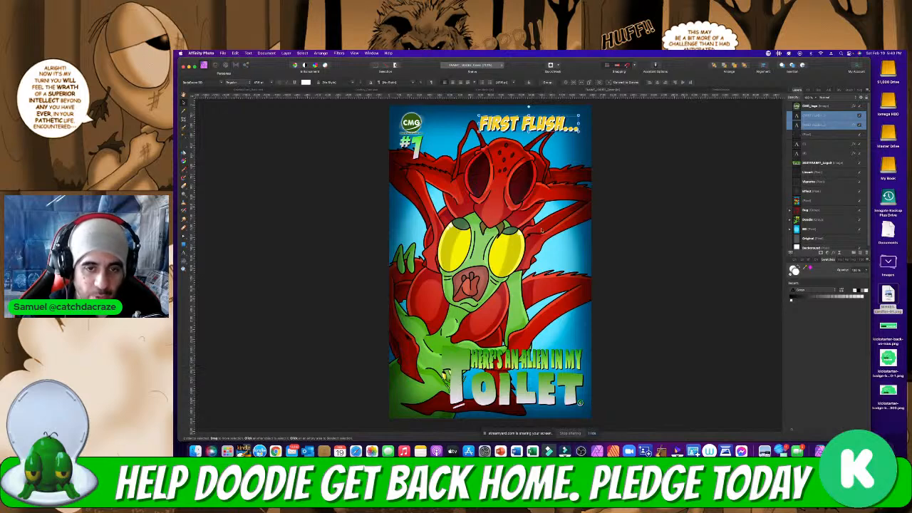
pyautogui.click(630, 136)
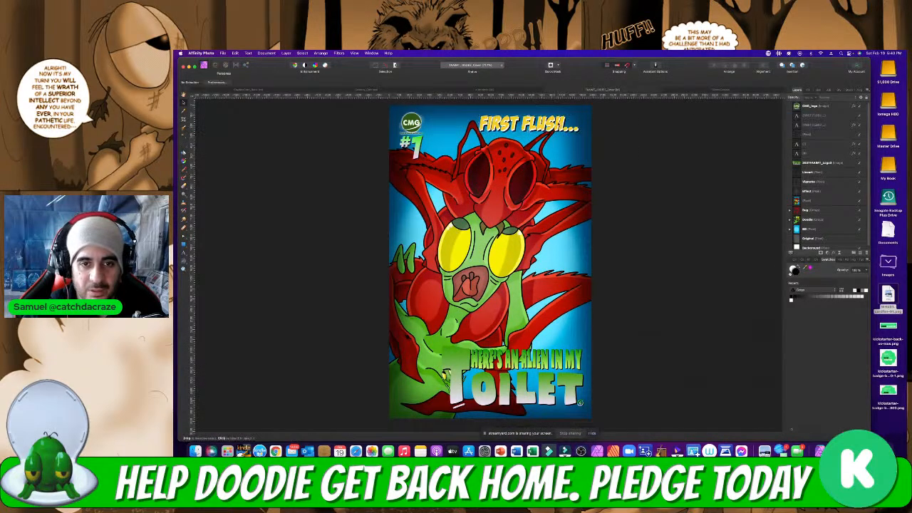
# Replace the yellow "FIRST FLUSH..." text with "I SEE RED PEOPLE" and shift it left to fit inside the cover
pyautogui.click(529, 123)
pyautogui.doubleClick(576, 124)
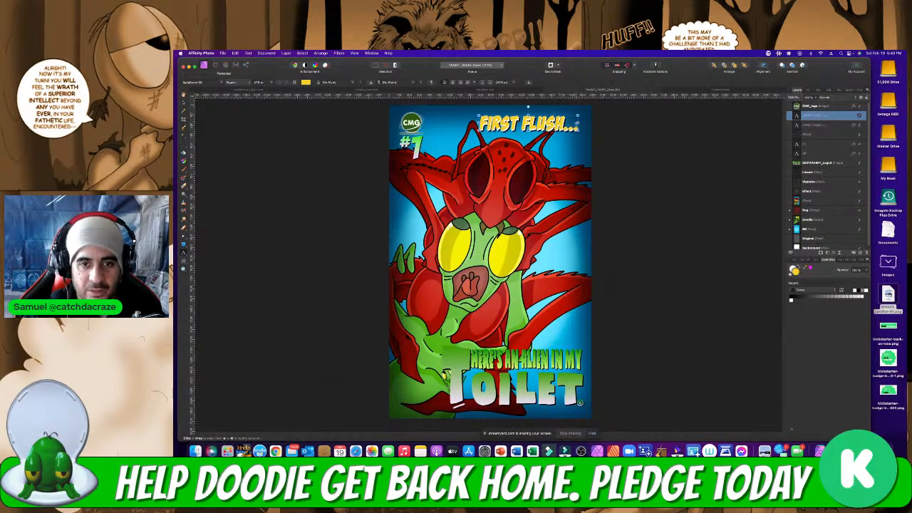
pyautogui.moveTo(577, 124); pyautogui.dragTo(478, 123)
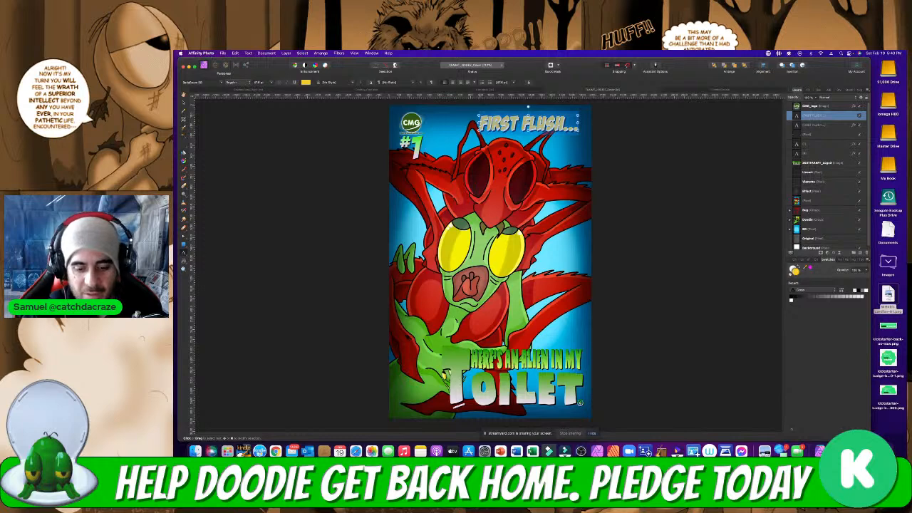
pyautogui.press('BackSpace')
pyautogui.write('FREE')
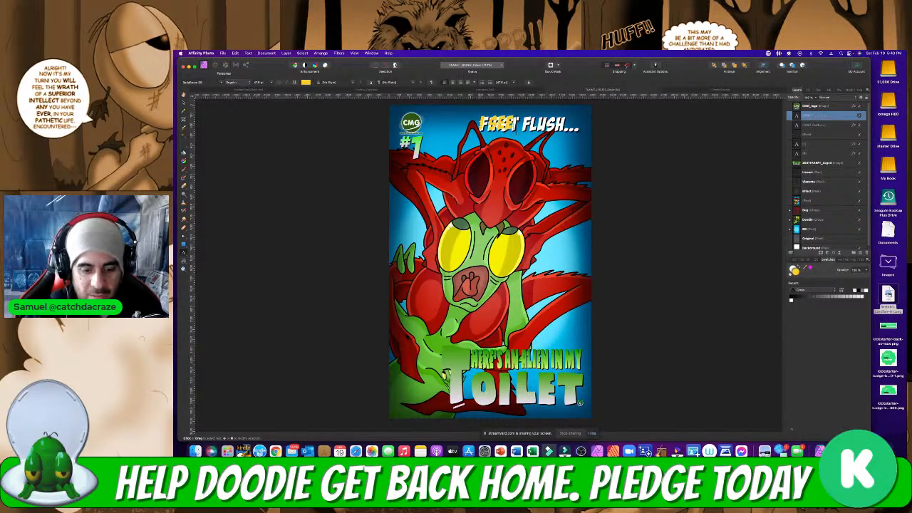
pyautogui.write(' RED PEOPLE')
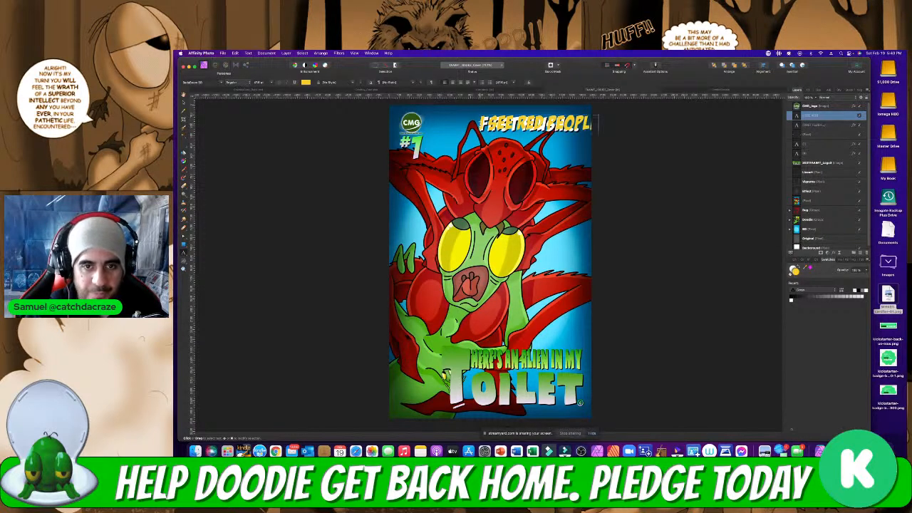
pyautogui.press('Escape')
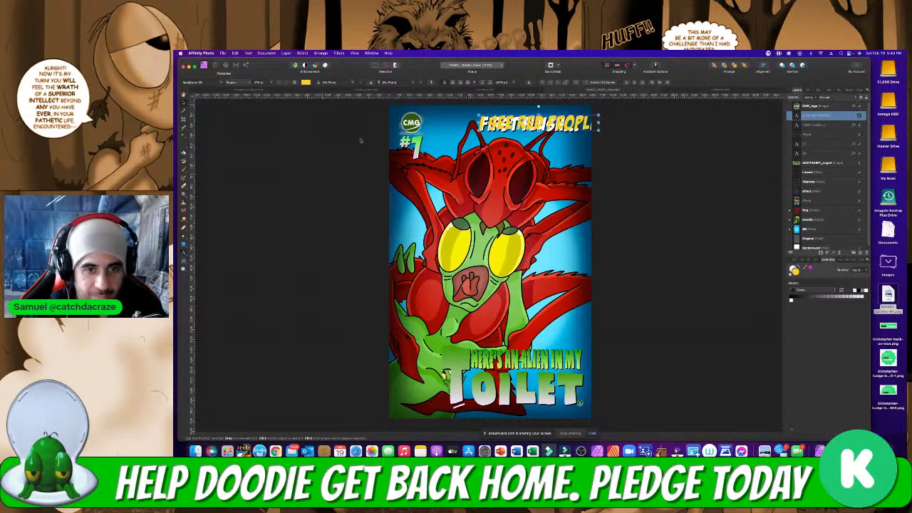
pyautogui.moveTo(535, 122); pyautogui.dragTo(519, 121)
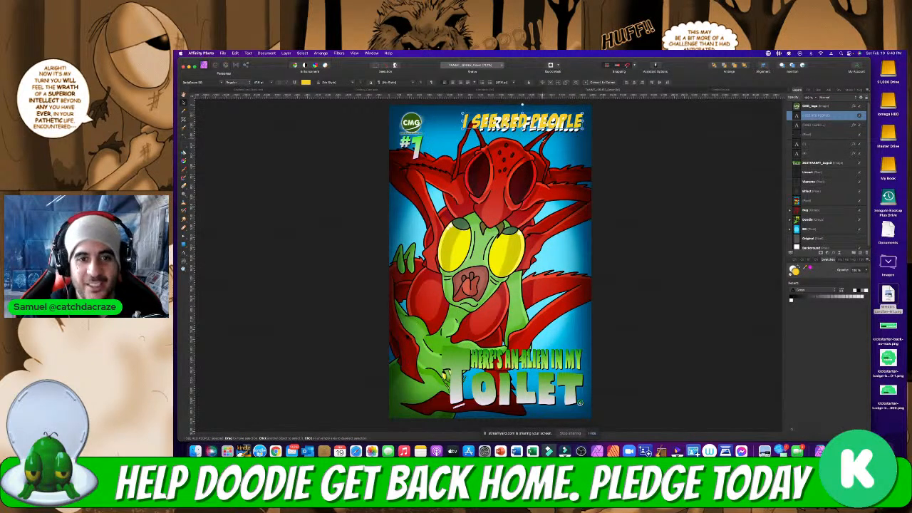
# Replace the white backing text behind the yellow tagline with "I SEE RED PEOPLE"
pyautogui.click(549, 133)
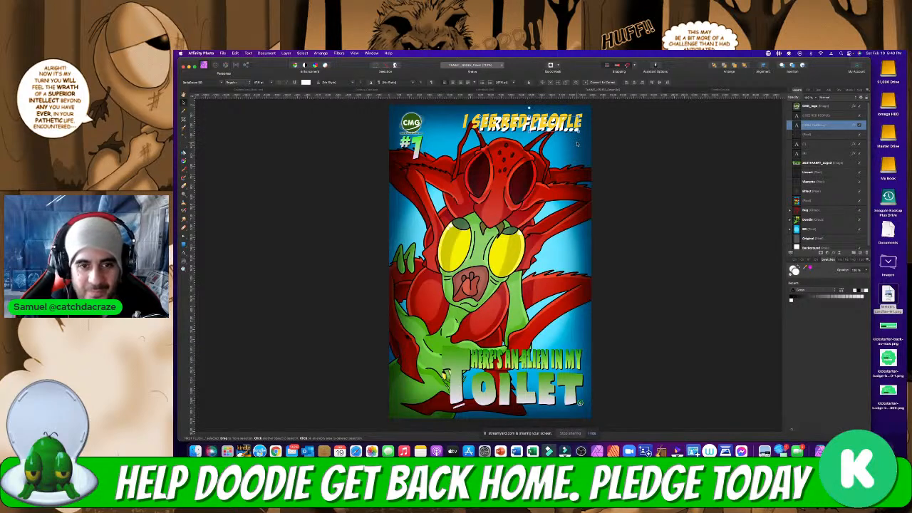
pyautogui.doubleClick(577, 130)
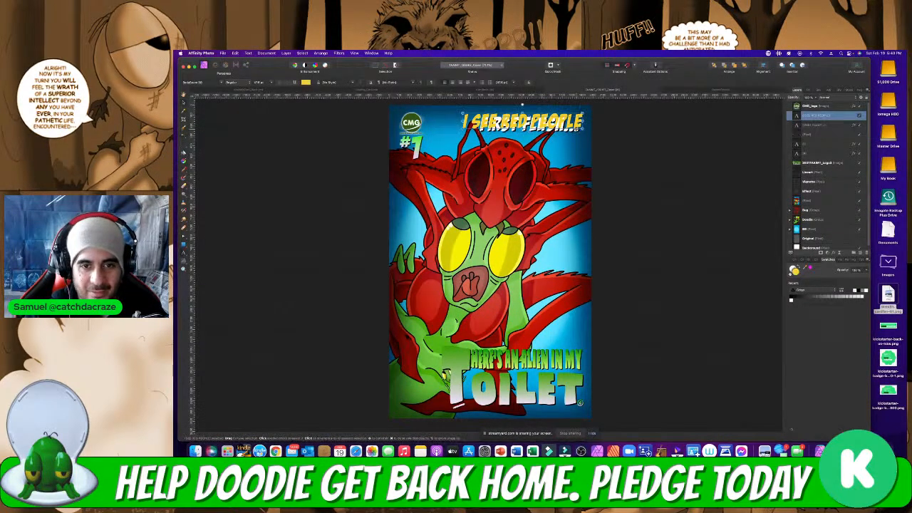
pyautogui.click(577, 131)
pyautogui.press('BackSpace')
pyautogui.press('BackSpace')
pyautogui.press('BackSpace')
pyautogui.press('BackSpace')
pyautogui.press('BackSpace')
pyautogui.press('BackSpace')
pyautogui.press('BackSpace')
pyautogui.press('BackSpace')
pyautogui.press('BackSpace')
pyautogui.press('BackSpace')
pyautogui.press('BackSpace')
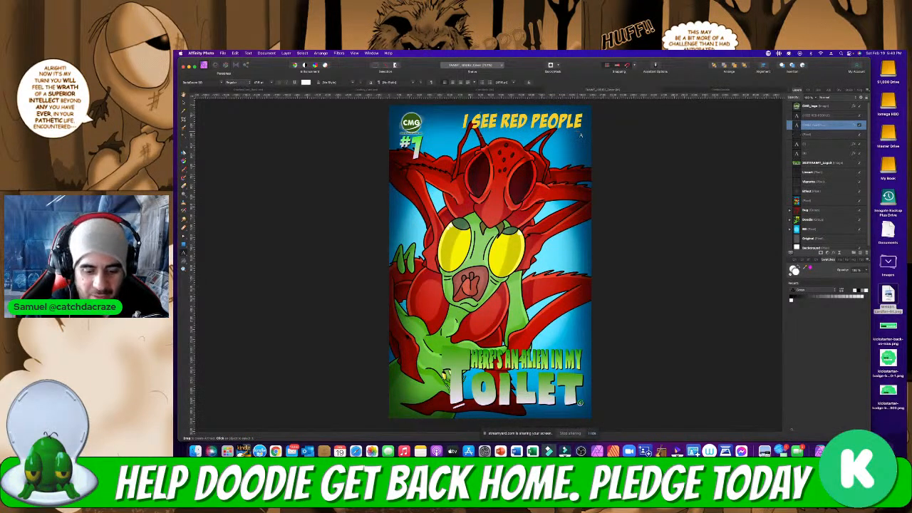
pyautogui.write('I SEE RED ')
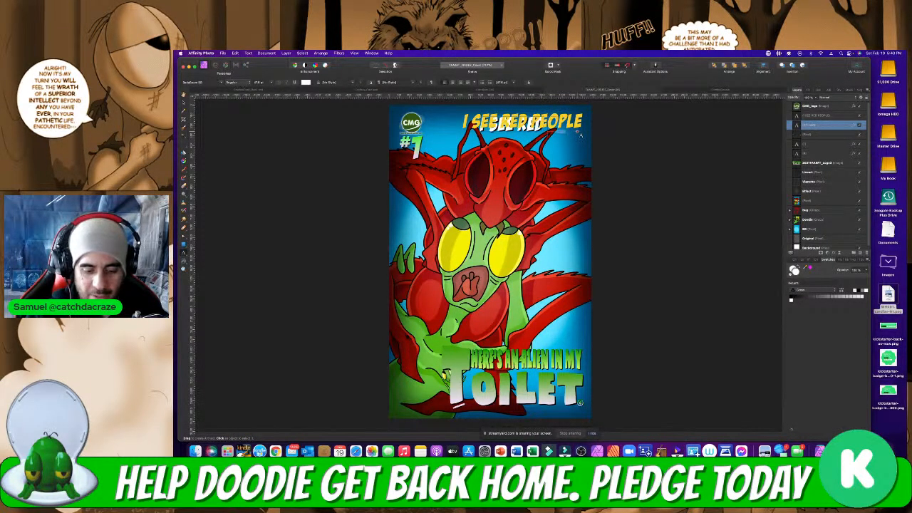
pyautogui.write('PEOPL')
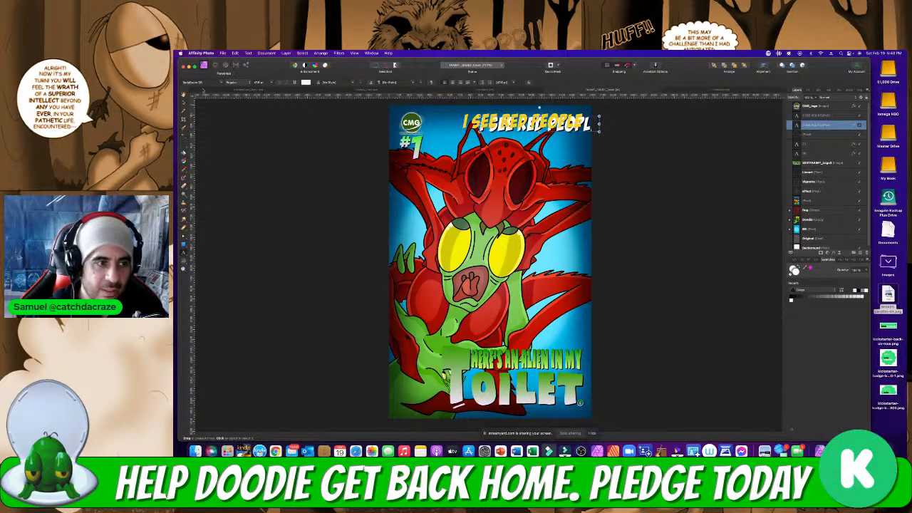
# Colour the white backing text red and shift it left to sit just behind the yellow tagline as a shadow
pyautogui.click(306, 83)
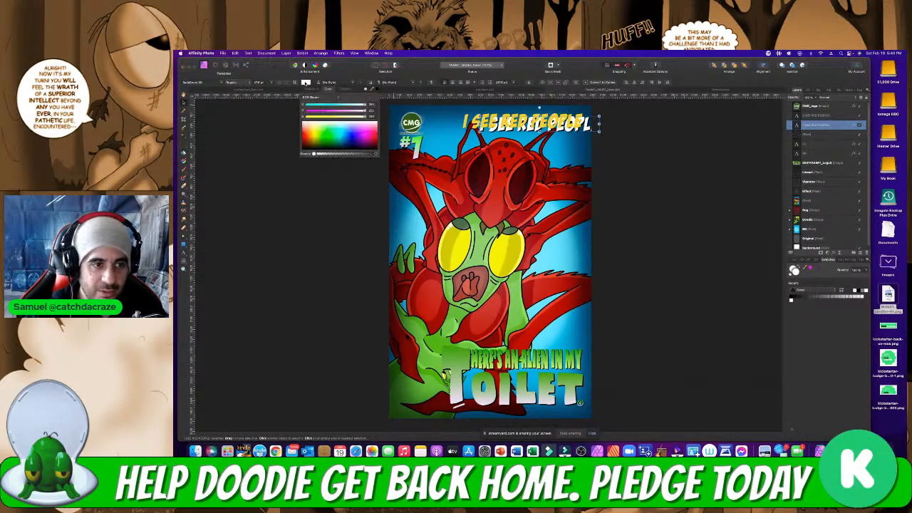
pyautogui.click(304, 142)
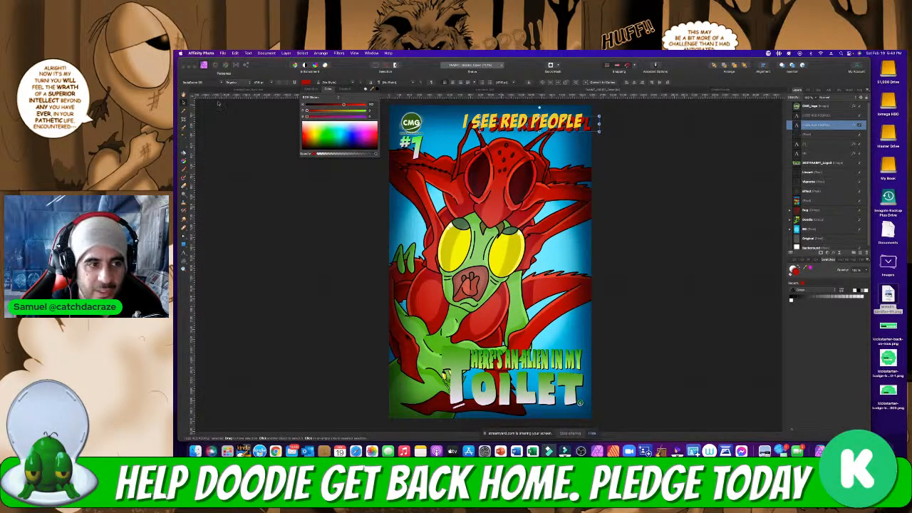
pyautogui.click(185, 102)
pyautogui.moveTo(552, 127); pyautogui.dragTo(536, 126)
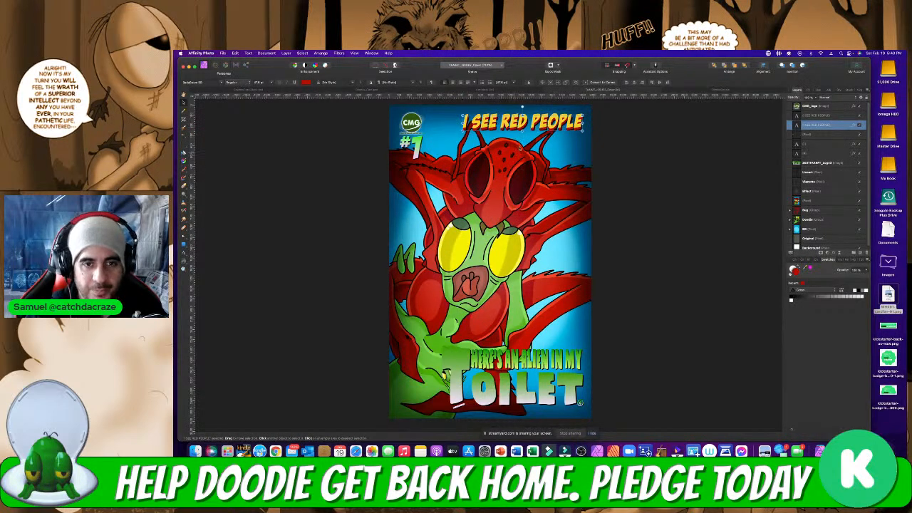
# Colour the front "I SEE RED PEOPLE" tagline text white over its red backing text
pyautogui.click(536, 125)
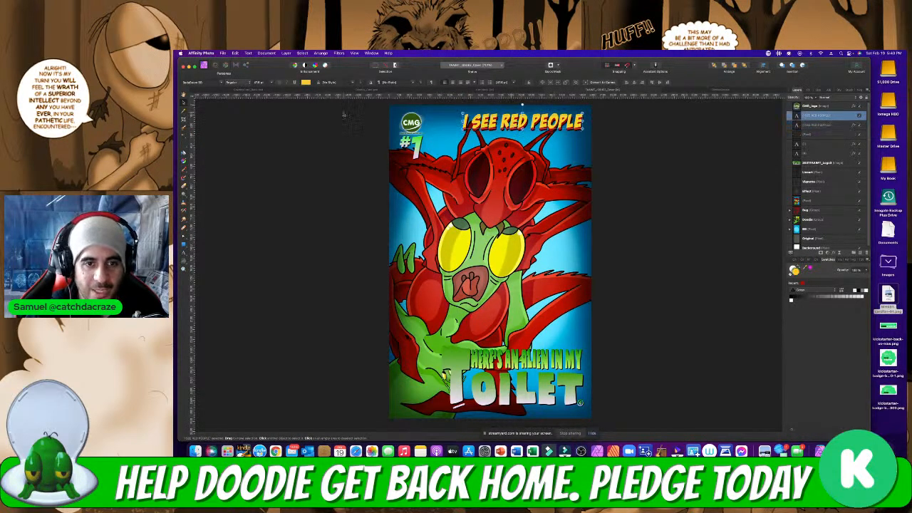
pyautogui.click(305, 82)
pyautogui.moveTo(317, 129); pyautogui.dragTo(302, 120)
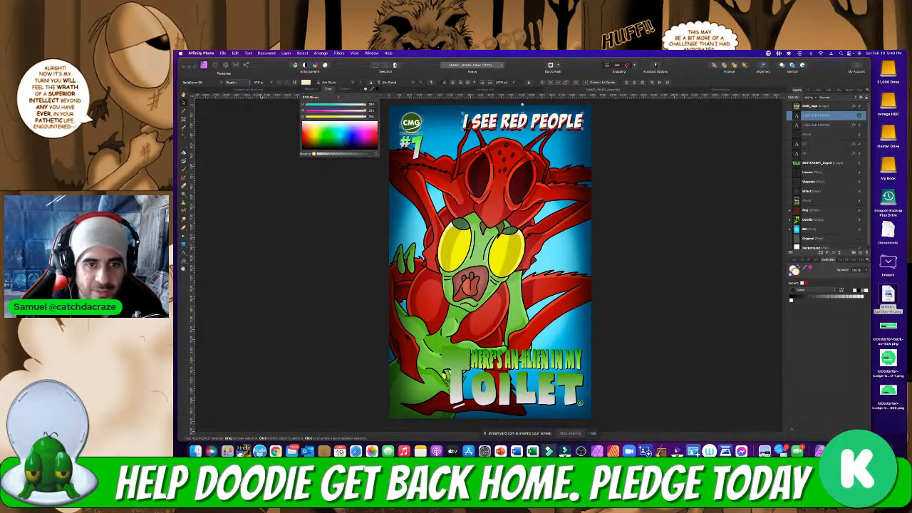
pyautogui.click(644, 136)
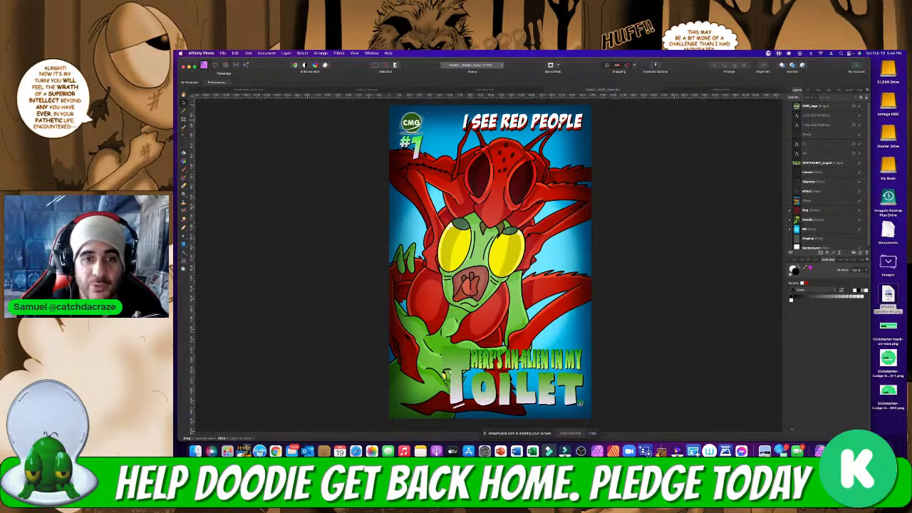
# Try bright green on the front tagline text and return it to white
pyautogui.click(429, 119)
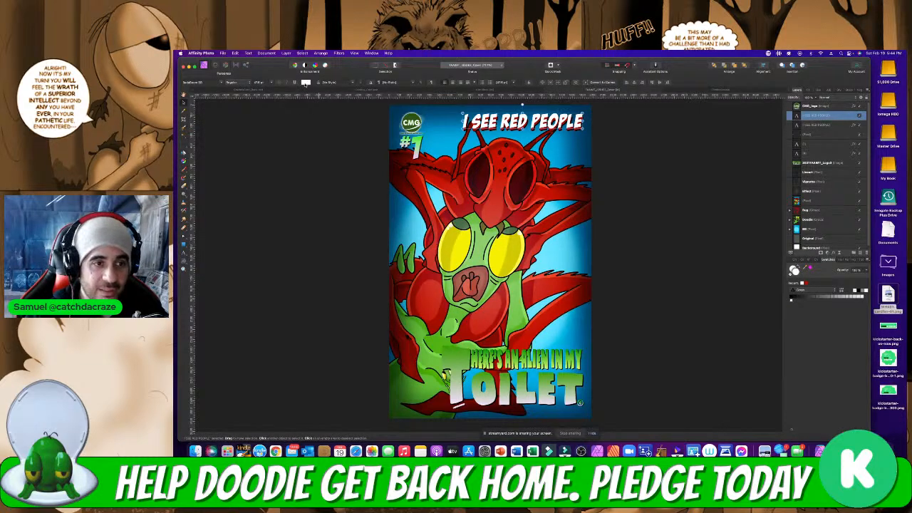
pyautogui.click(305, 83)
pyautogui.click(326, 129)
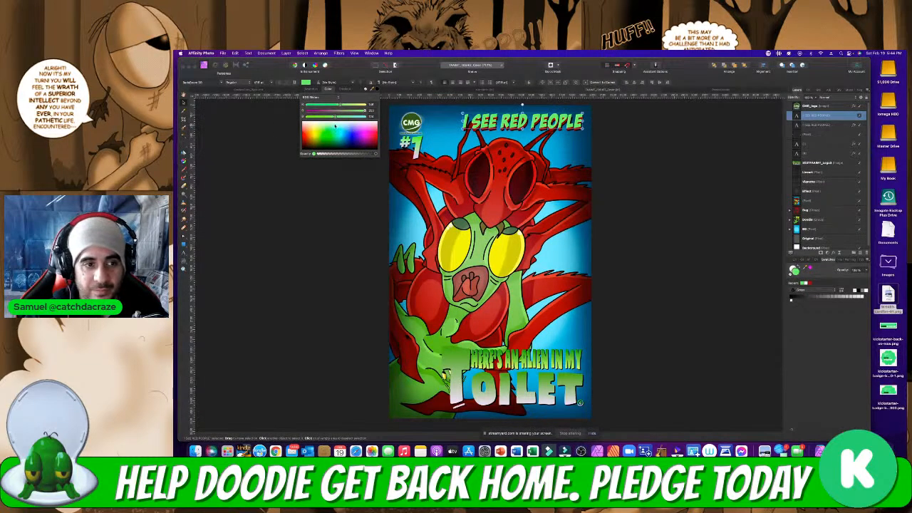
pyautogui.click(338, 126)
pyautogui.moveTo(312, 126)
pyautogui.mouseDown()
pyautogui.moveTo(304, 121)
pyautogui.moveTo(347, 133)
pyautogui.moveTo(313, 121)
pyautogui.mouseUp()
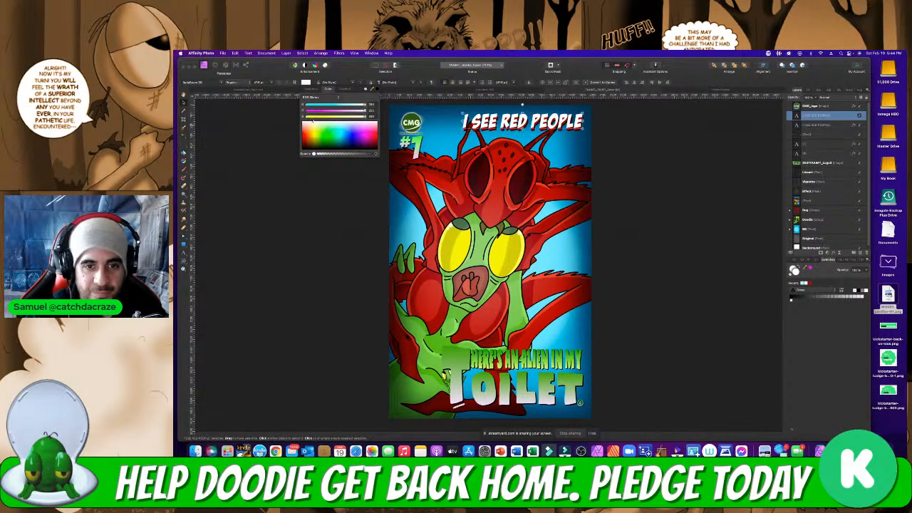
pyautogui.click(244, 183)
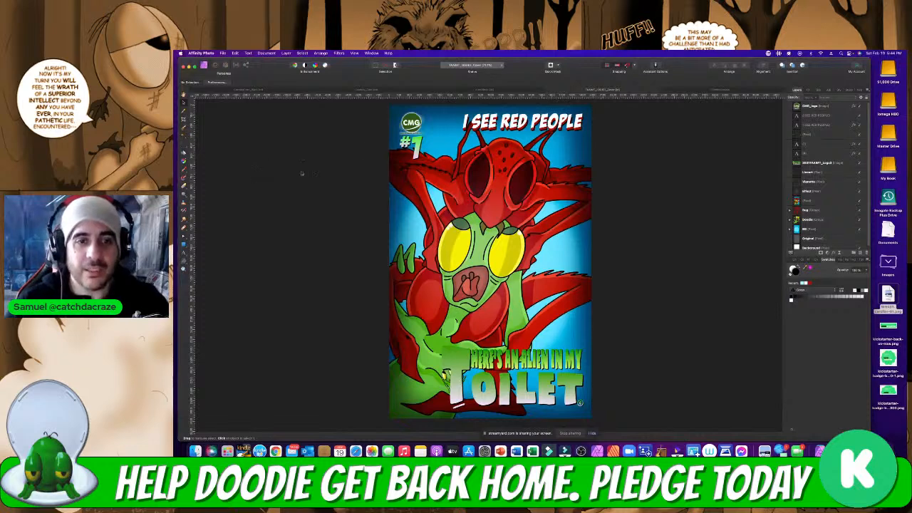
# Recolour the tagline with red front text and white backing text
pyautogui.click(505, 122)
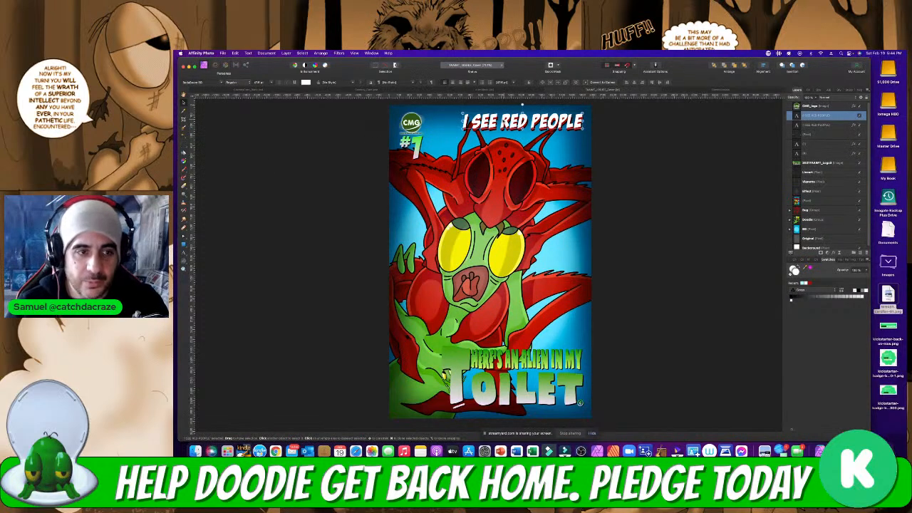
pyautogui.click(306, 83)
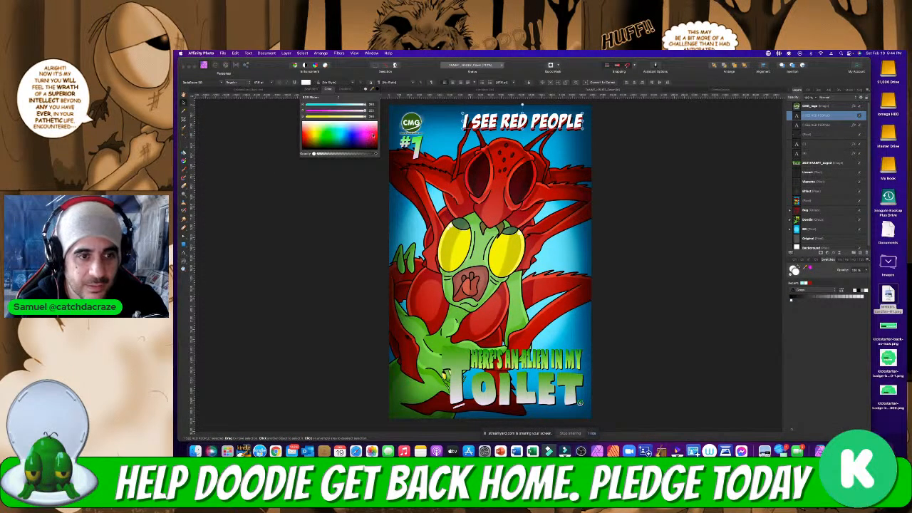
pyautogui.click(304, 136)
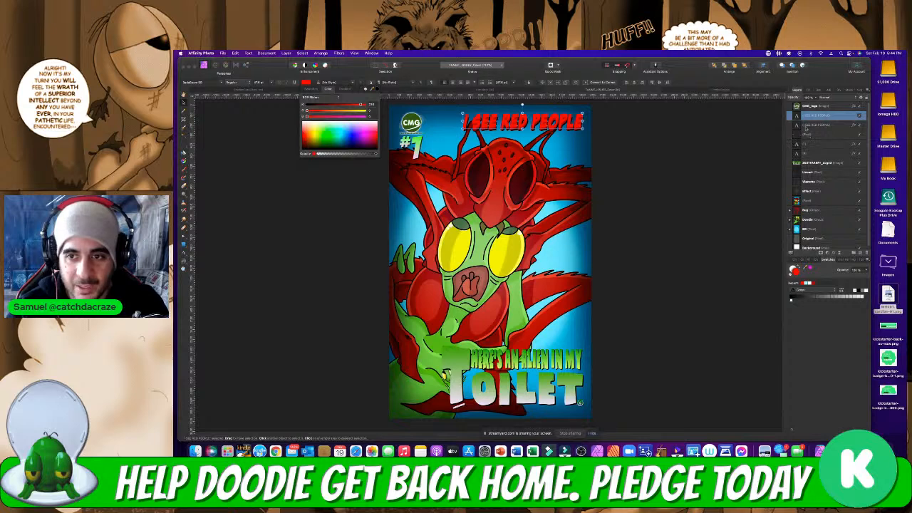
pyautogui.click(812, 125)
pyautogui.click(306, 82)
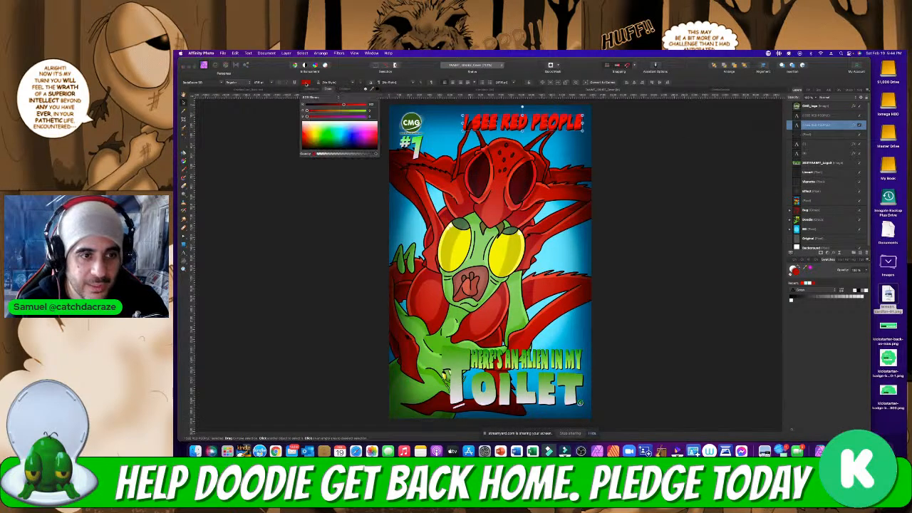
pyautogui.click(305, 123)
pyautogui.click(184, 102)
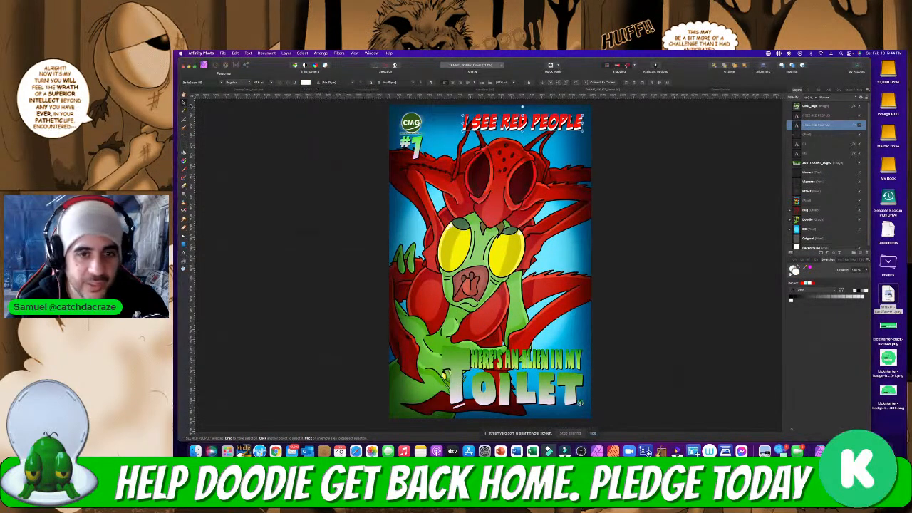
pyautogui.click(254, 135)
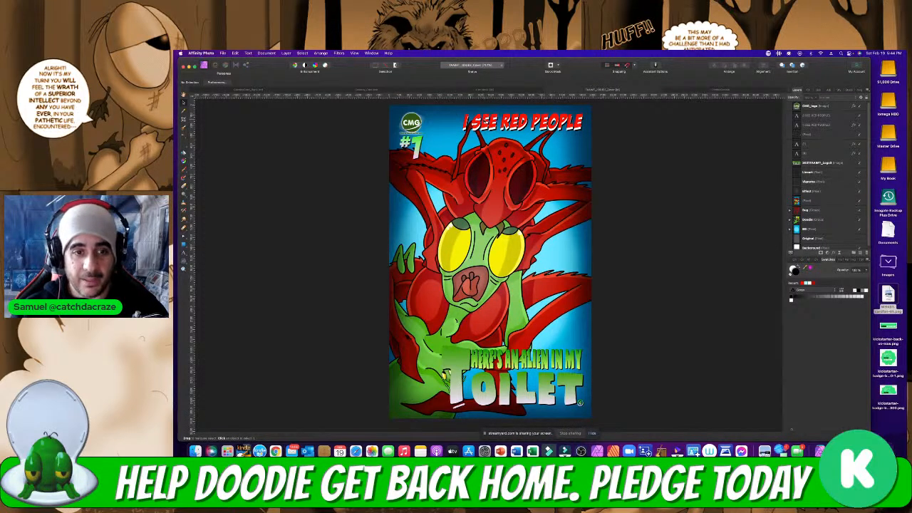
# Sample the red from the bug's head on the cover and apply it to the front tagline text
pyautogui.click(470, 121)
pyautogui.click(184, 112)
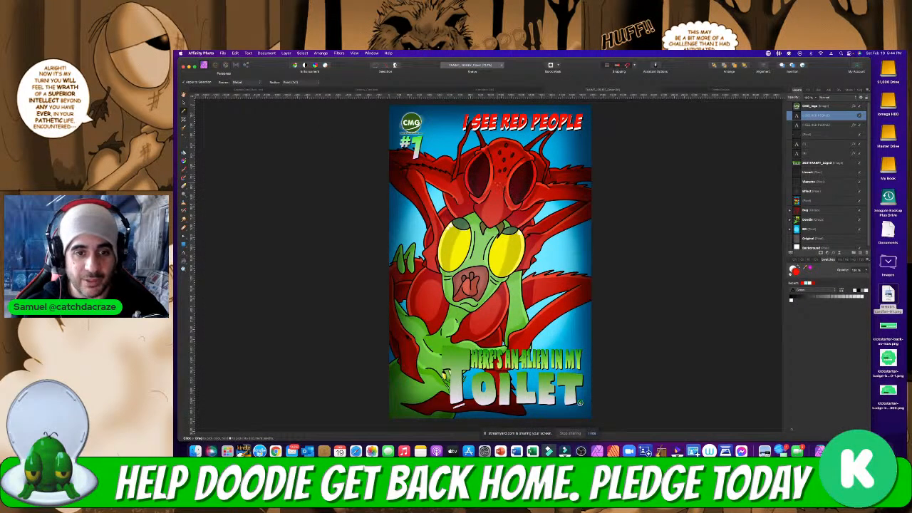
pyautogui.click(497, 181)
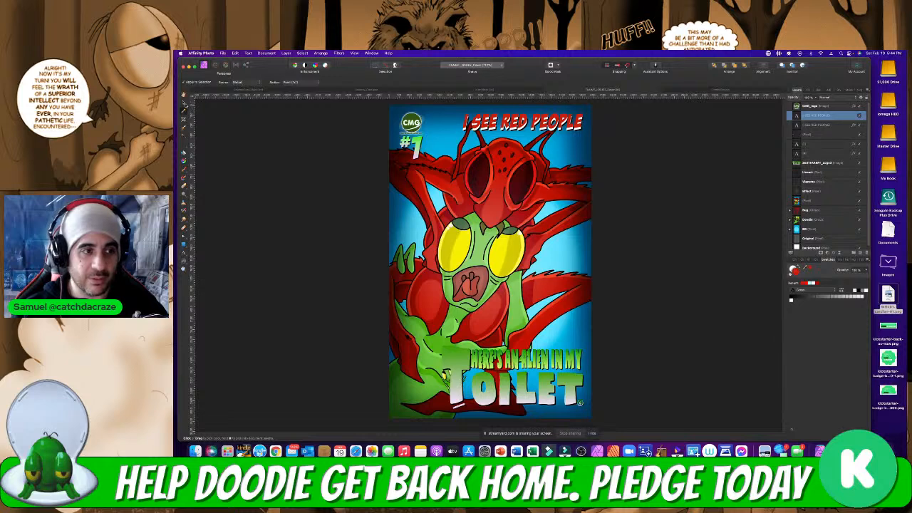
pyautogui.click(273, 123)
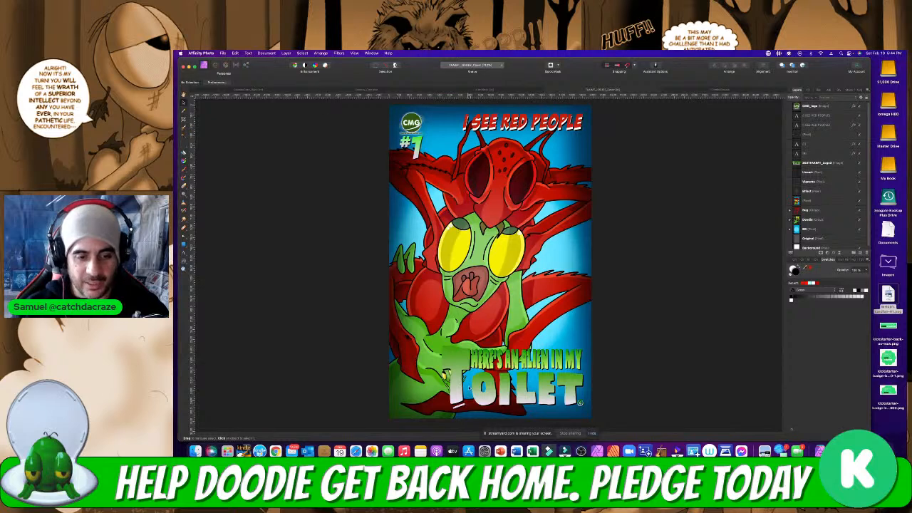
# Scale the title logo down slightly towards the cover's lower-right corner and save the document
pyautogui.click(463, 374)
pyautogui.moveTo(442, 346)
pyautogui.mouseDown()
pyautogui.moveTo(449, 362)
pyautogui.moveTo(457, 352)
pyautogui.mouseUp()
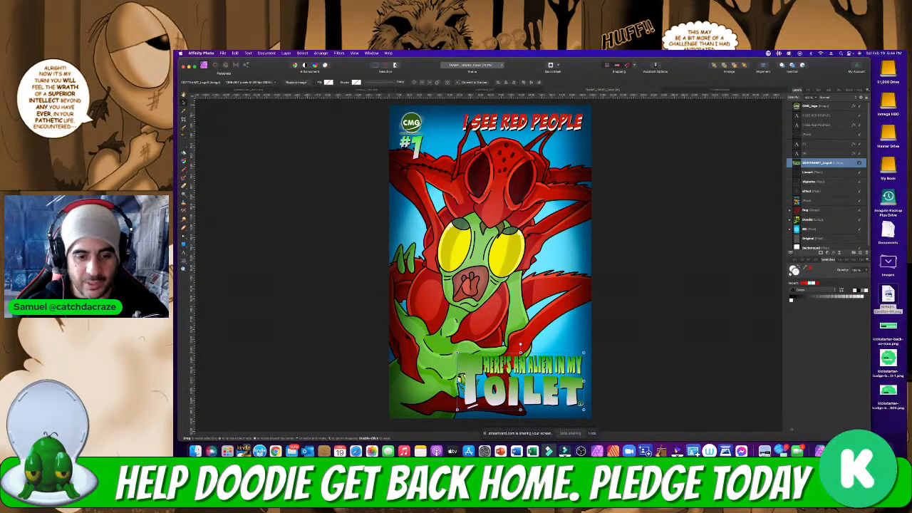
pyautogui.click(649, 366)
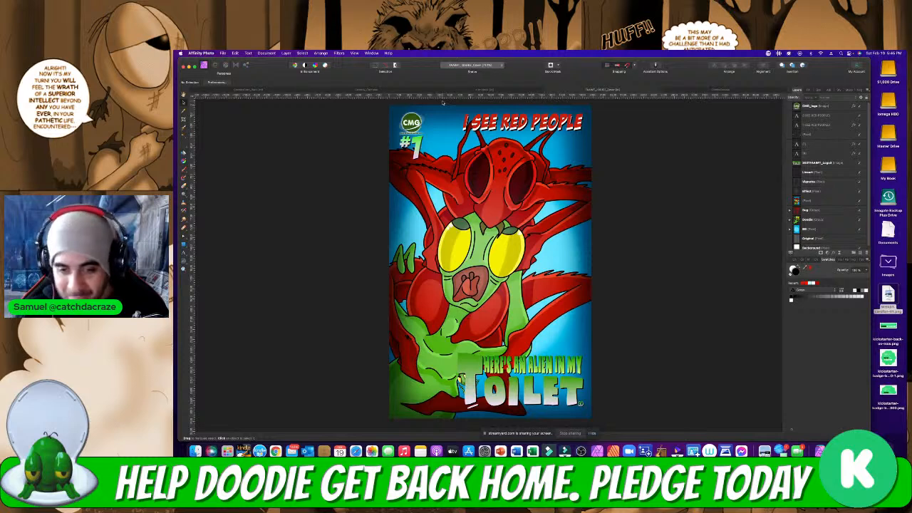
pyautogui.click(222, 54)
pyautogui.click(235, 150)
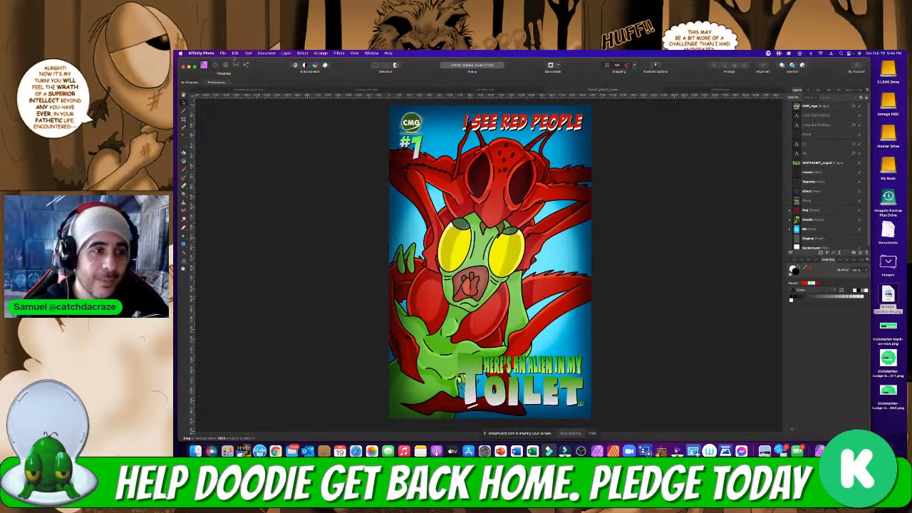
# Merge all of the cover's layers into a single layer
pyautogui.click(816, 107)
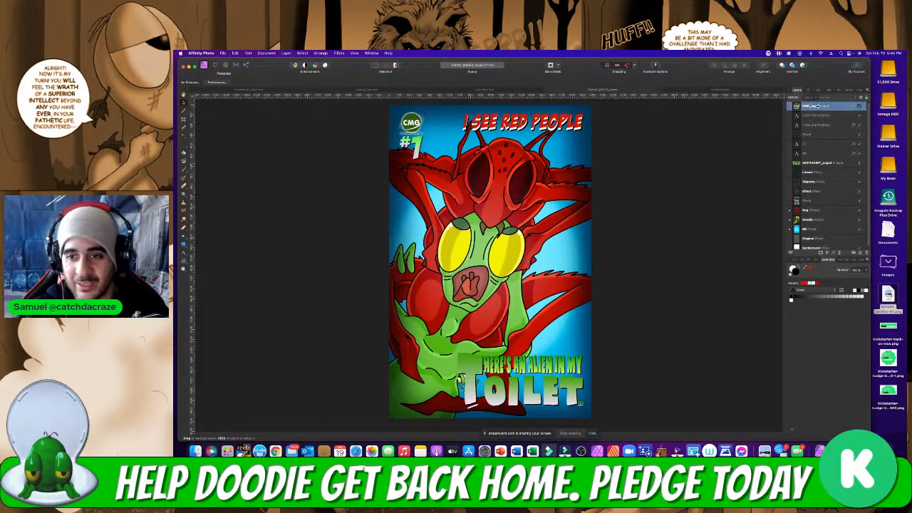
pyautogui.keyDown('shift'); pyautogui.click(820, 246); pyautogui.keyUp('shift')
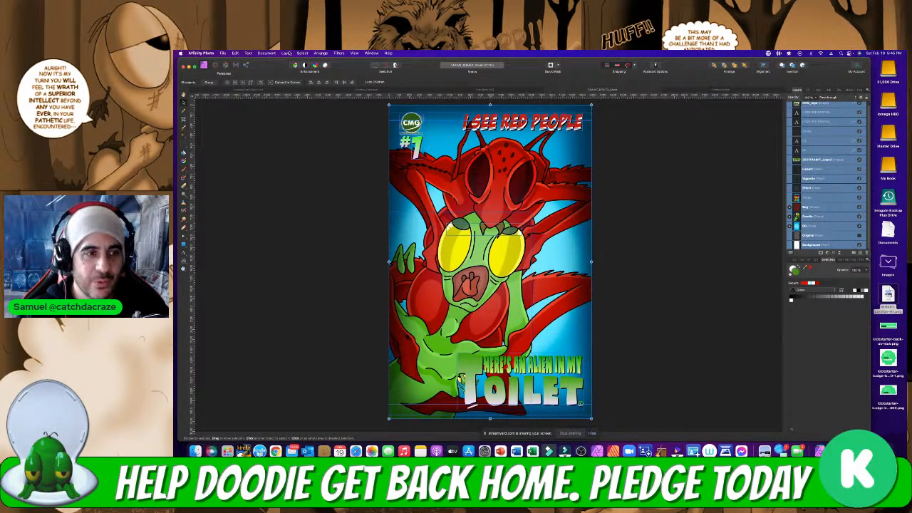
pyautogui.click(286, 54)
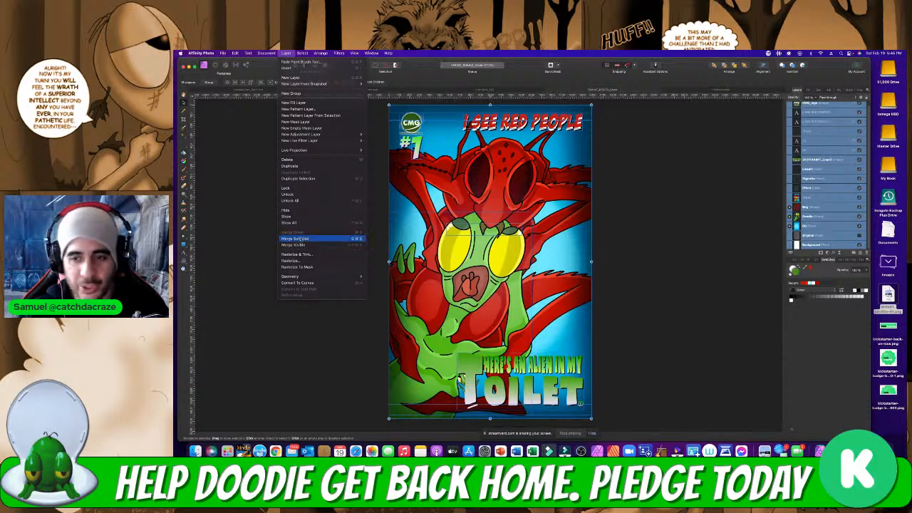
pyautogui.click(295, 238)
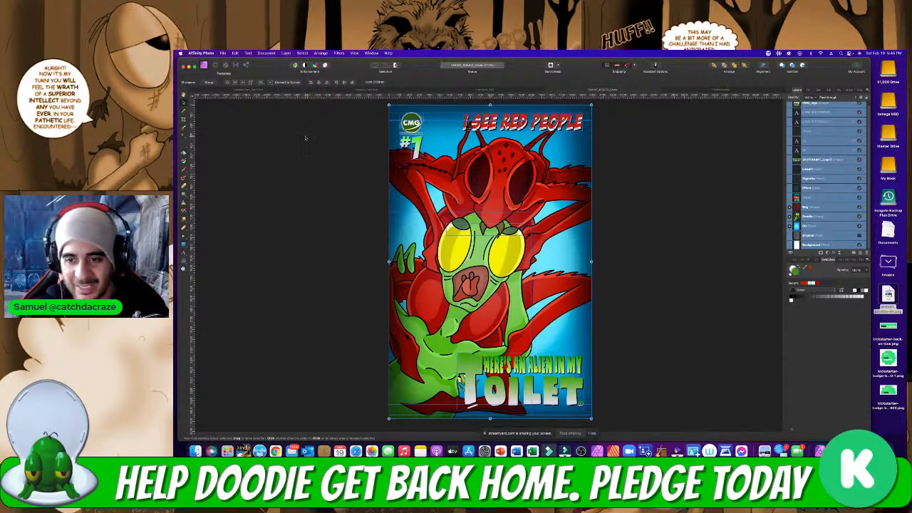
# Open the cover's export settings and review the additional JPEG options
pyautogui.click(222, 52)
pyautogui.click(257, 212)
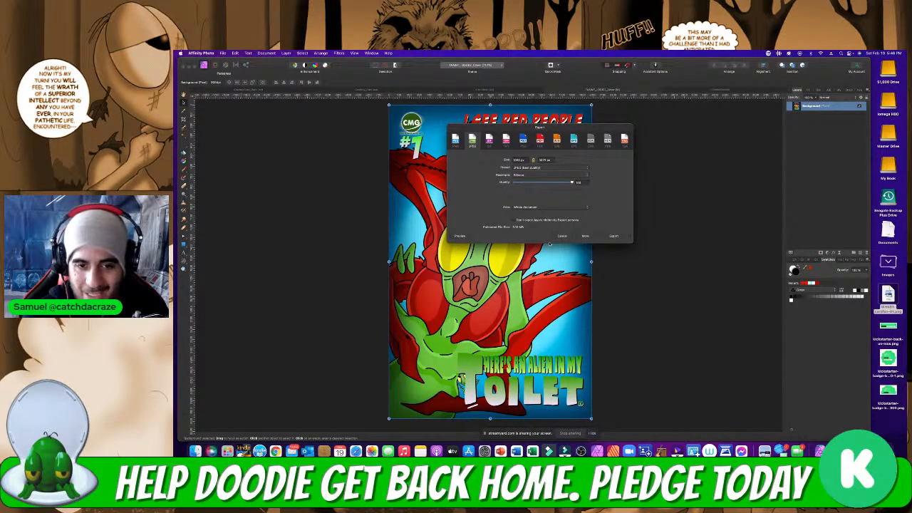
pyautogui.click(585, 236)
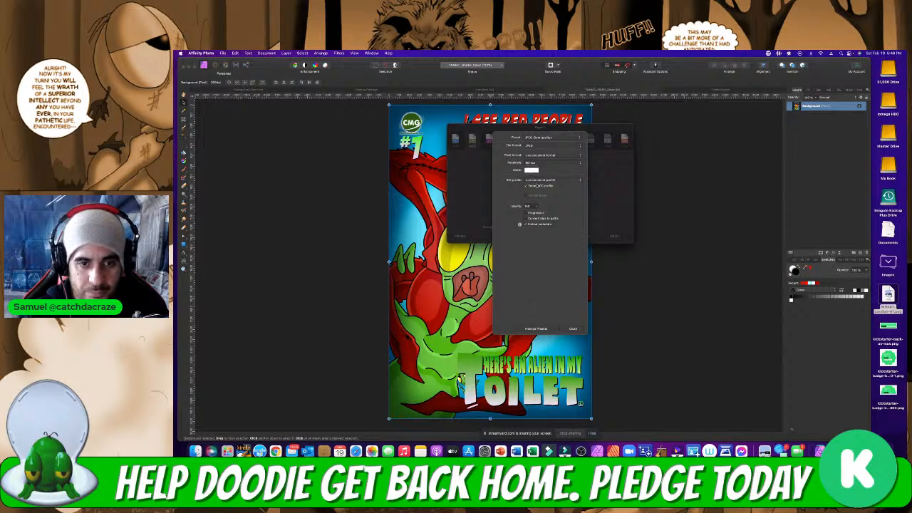
pyautogui.click(573, 329)
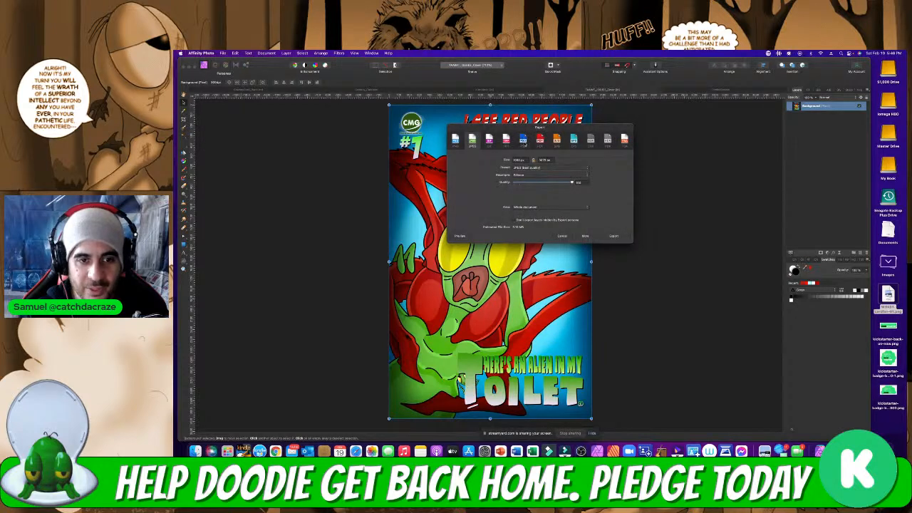
# Choose TIFF as the export format and set its compression to None
pyautogui.click(506, 141)
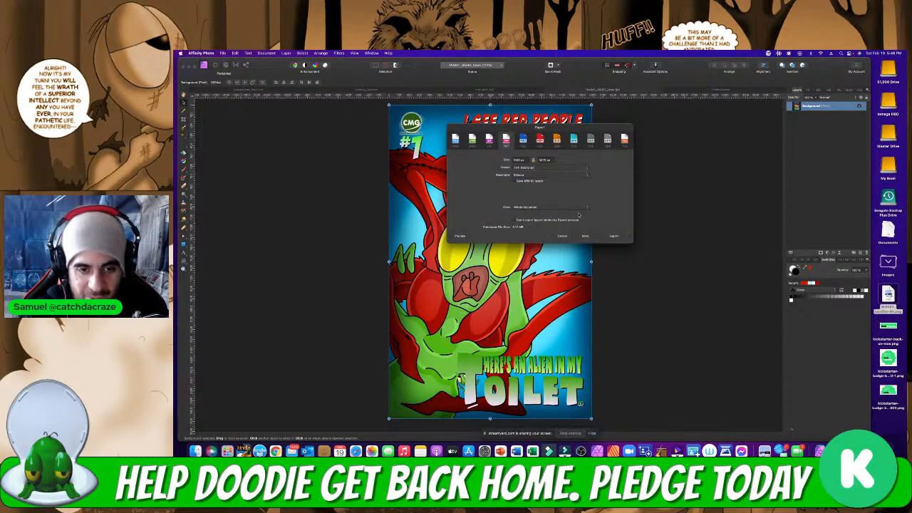
pyautogui.click(585, 236)
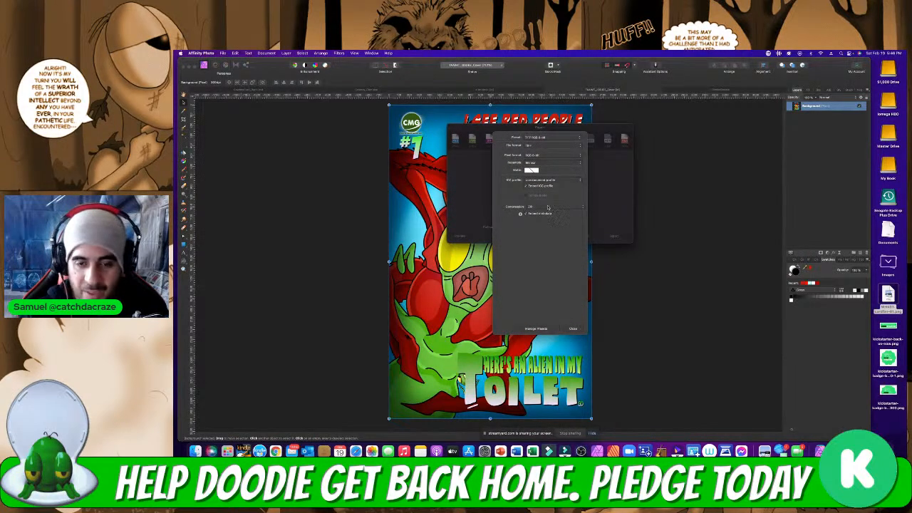
pyautogui.click(547, 206)
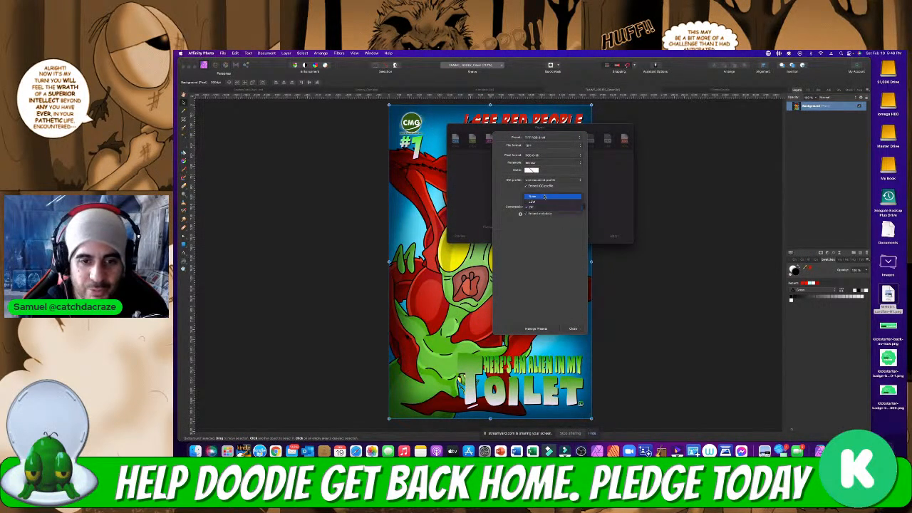
pyautogui.click(543, 197)
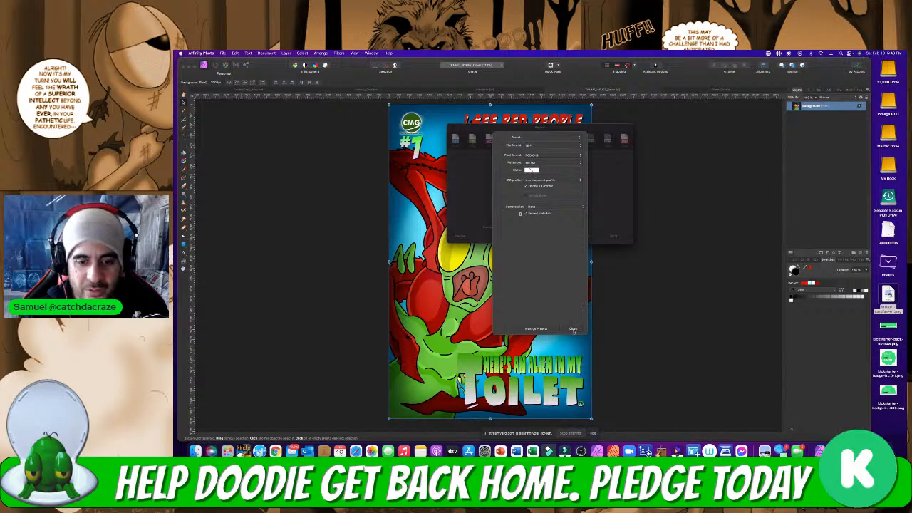
pyautogui.click(573, 328)
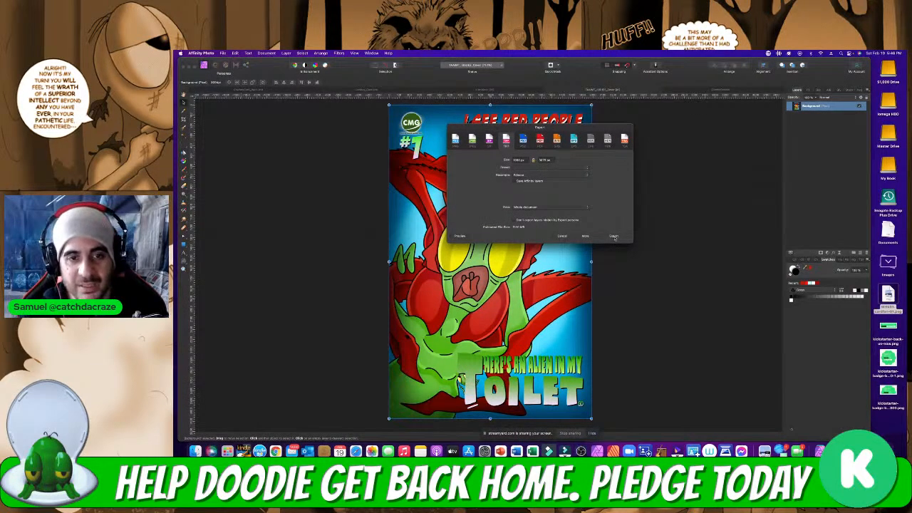
# Export the cover as TAAIMT_ISSUE2_Cover into the Book 2 folder inside the Alien in my toilet folder
pyautogui.click(615, 238)
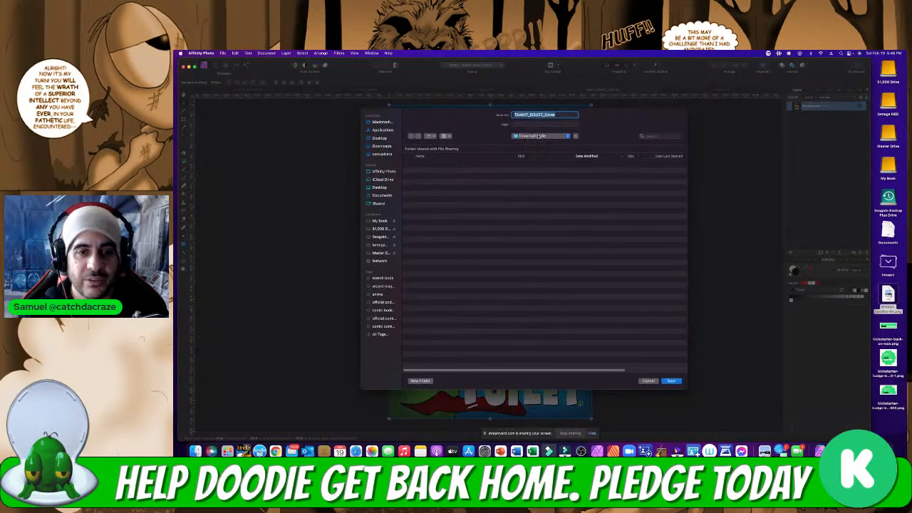
pyautogui.click(538, 137)
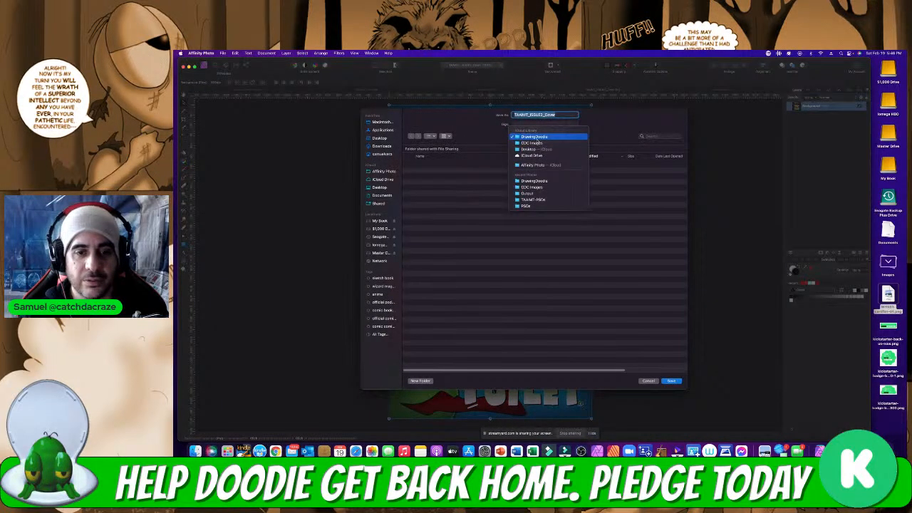
pyautogui.click(534, 199)
pyautogui.click(539, 136)
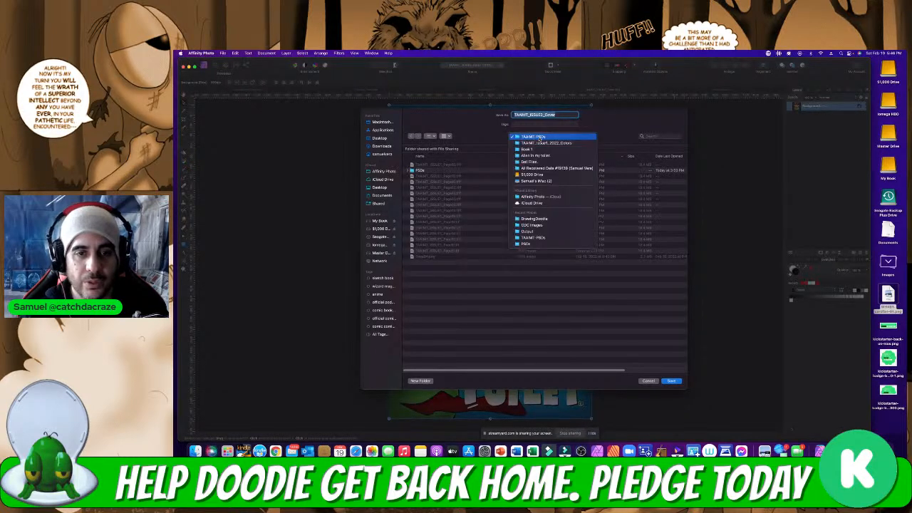
pyautogui.click(536, 155)
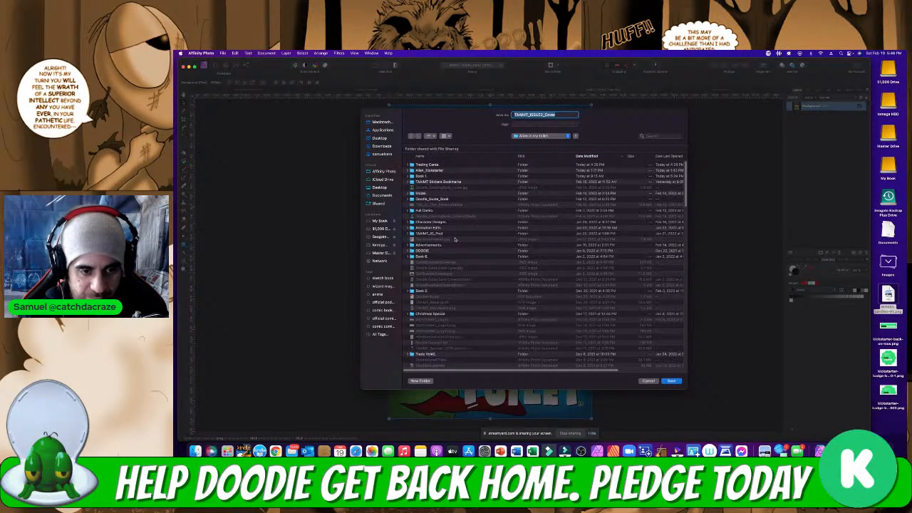
pyautogui.doubleClick(421, 292)
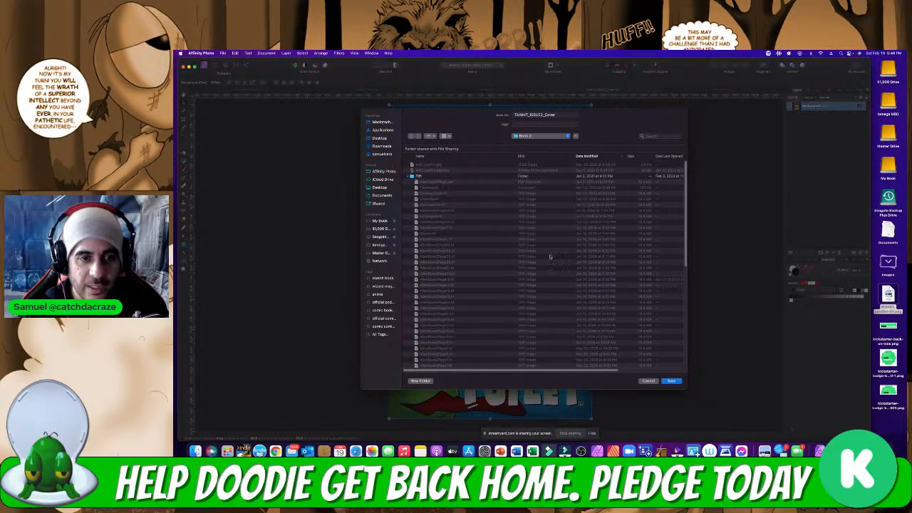
pyautogui.click(671, 381)
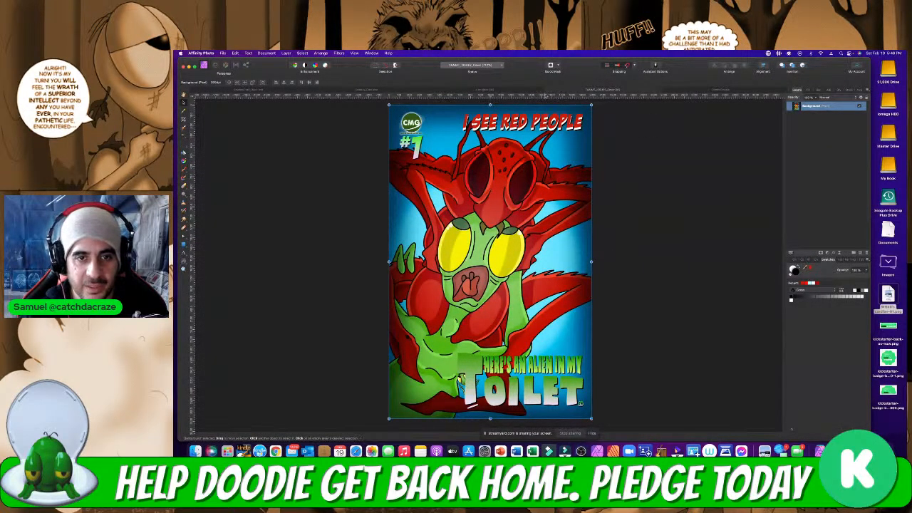
# Close the flattened cover document without saving its changes and bring up the character card template document
pyautogui.press('super+w')
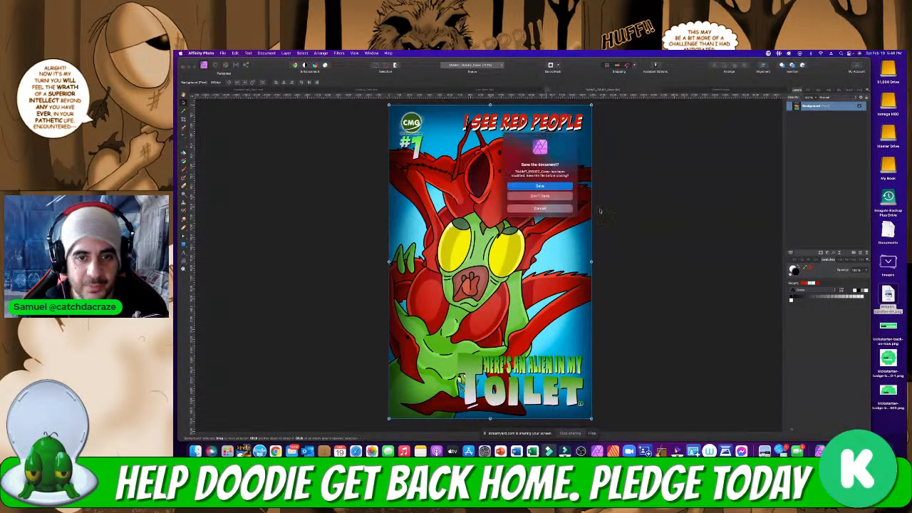
pyautogui.click(542, 196)
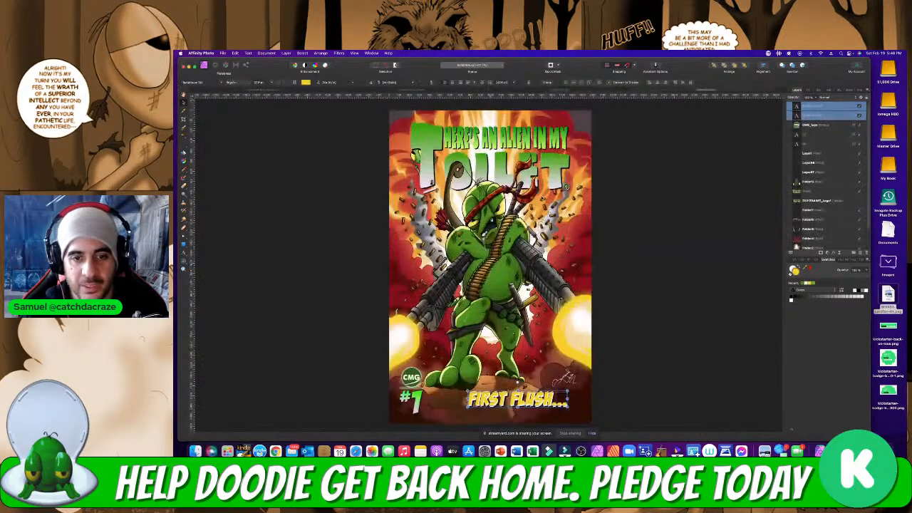
pyautogui.click(636, 90)
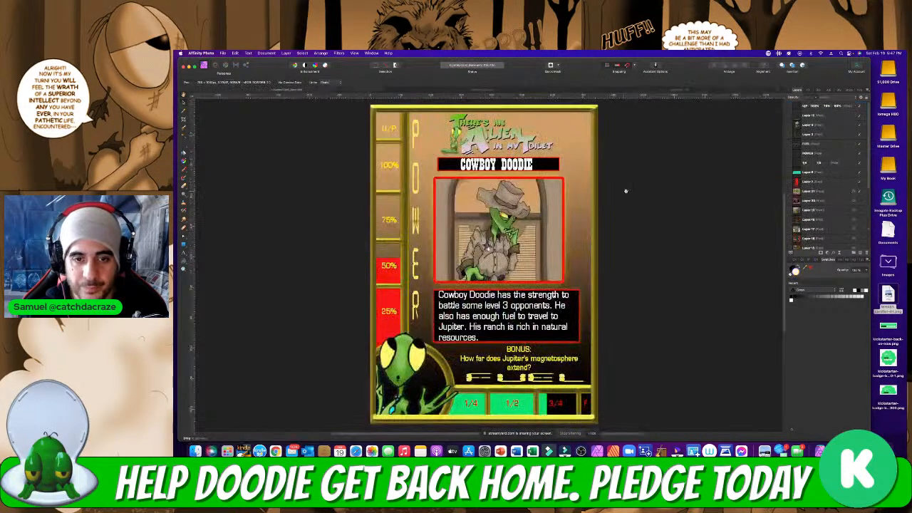
pyautogui.click(644, 91)
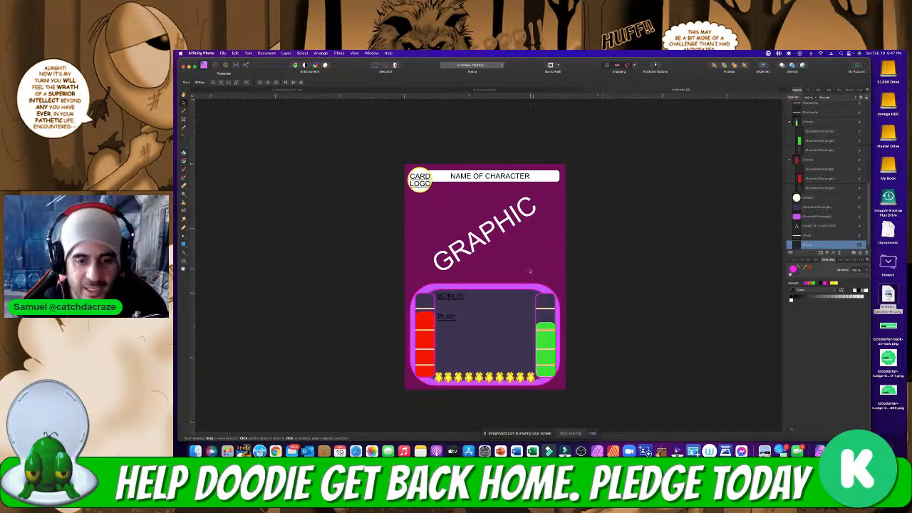
# Add a Gradient Overlay effect to the purple rounded frame around the card's stats area and open its settings
pyautogui.click(536, 288)
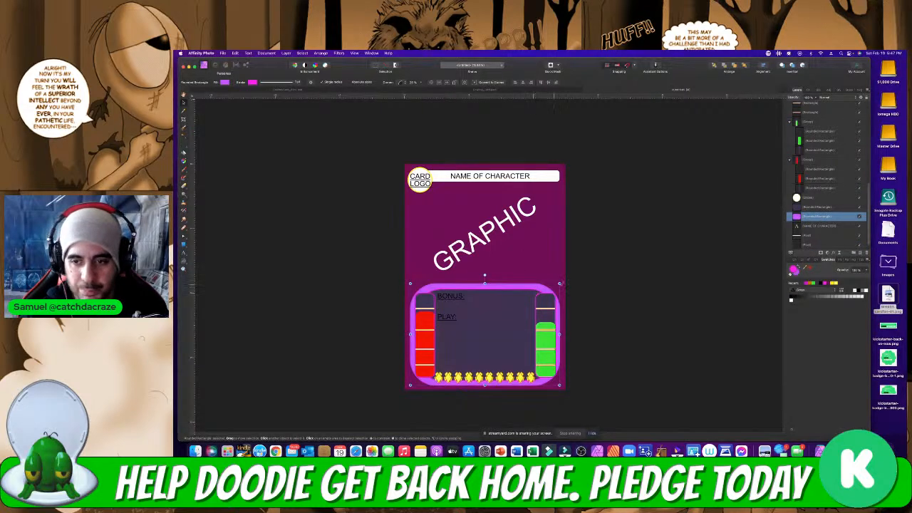
pyautogui.click(808, 91)
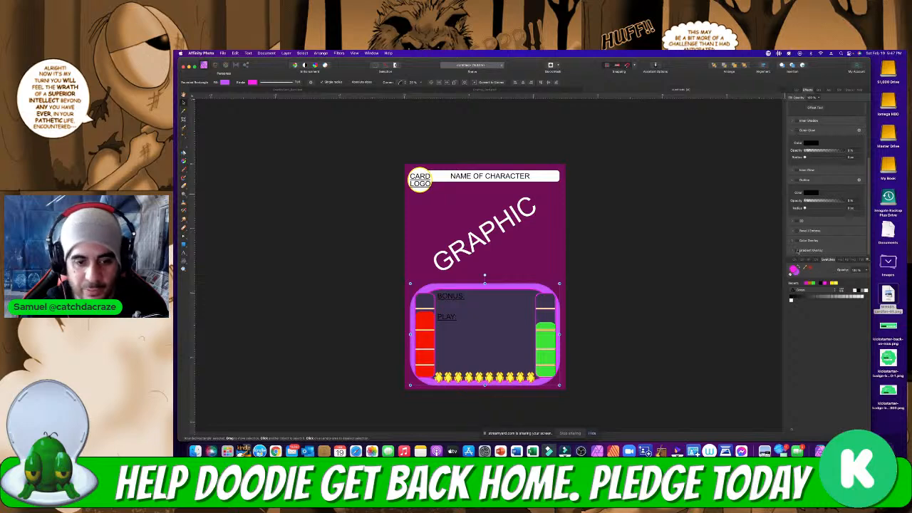
pyautogui.click(797, 250)
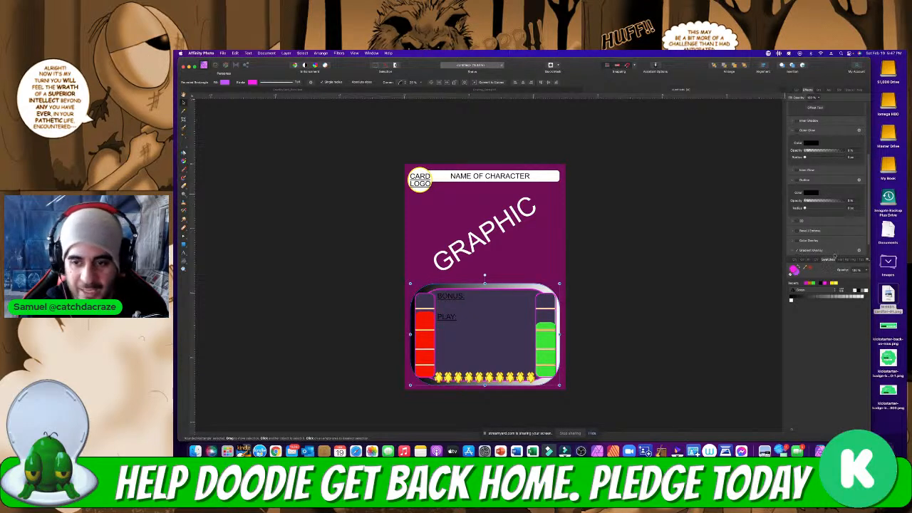
pyautogui.click(860, 251)
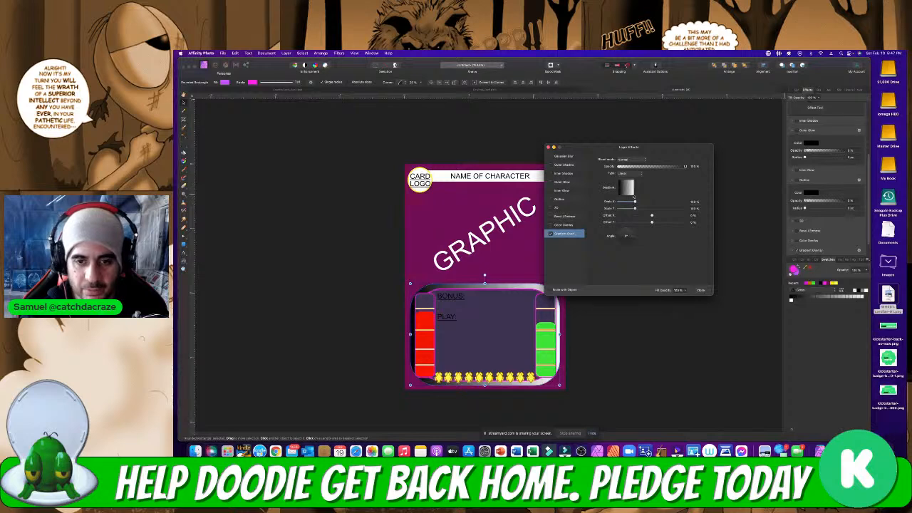
# Try the Elliptical, Radial and Conical gradient types on the frame's overlay and settle on Radial
pyautogui.click(630, 191)
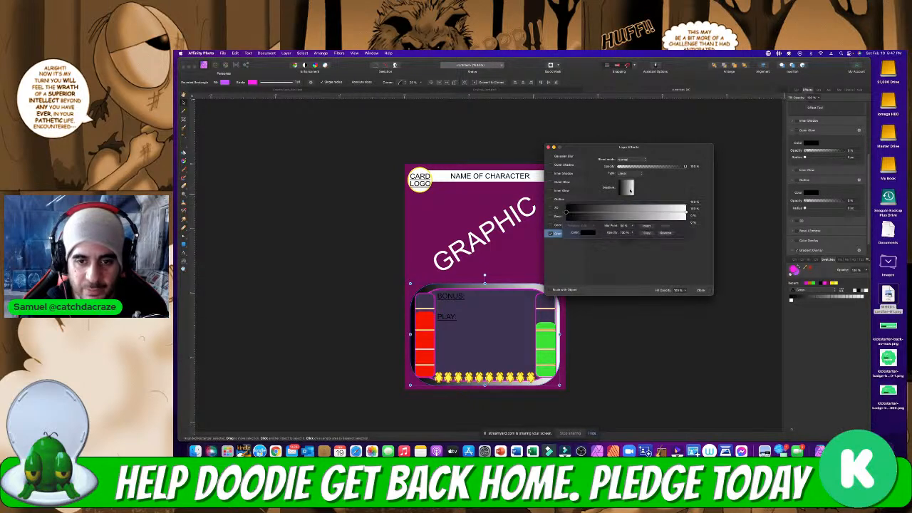
pyautogui.click(630, 191)
pyautogui.click(632, 160)
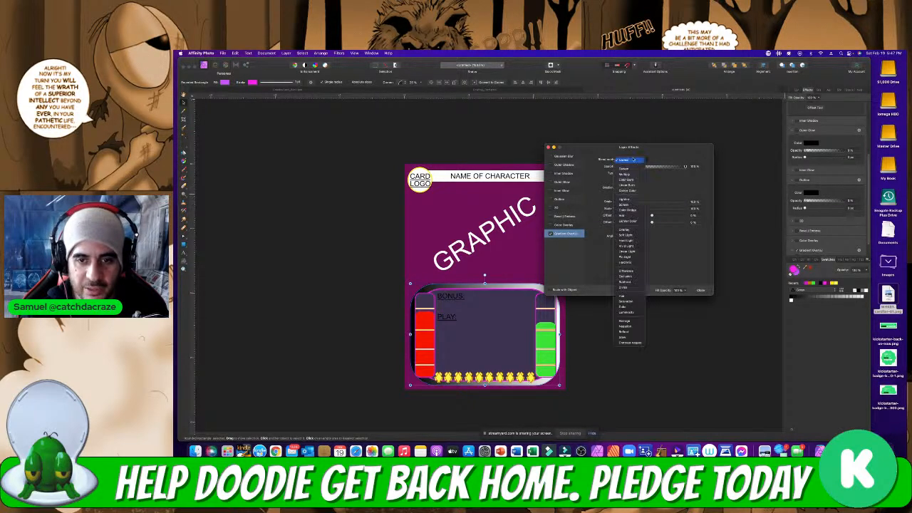
pyautogui.click(633, 159)
pyautogui.click(630, 173)
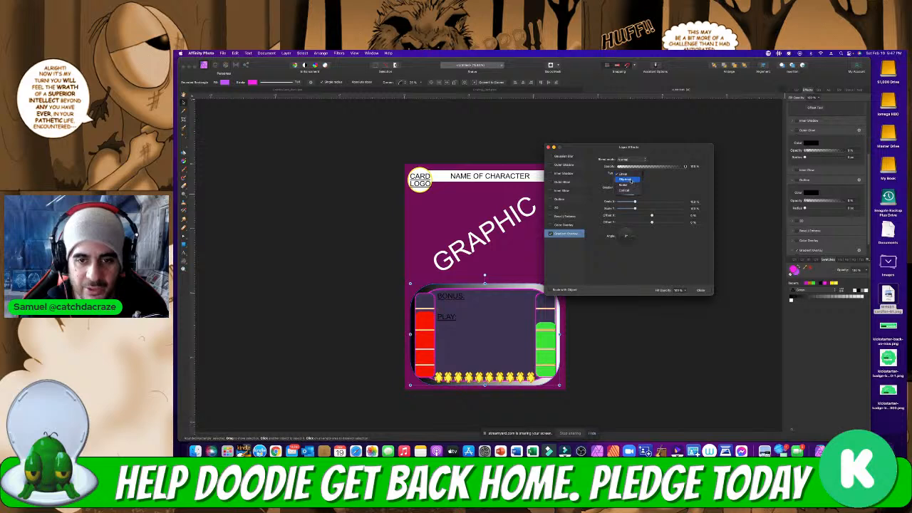
pyautogui.click(630, 181)
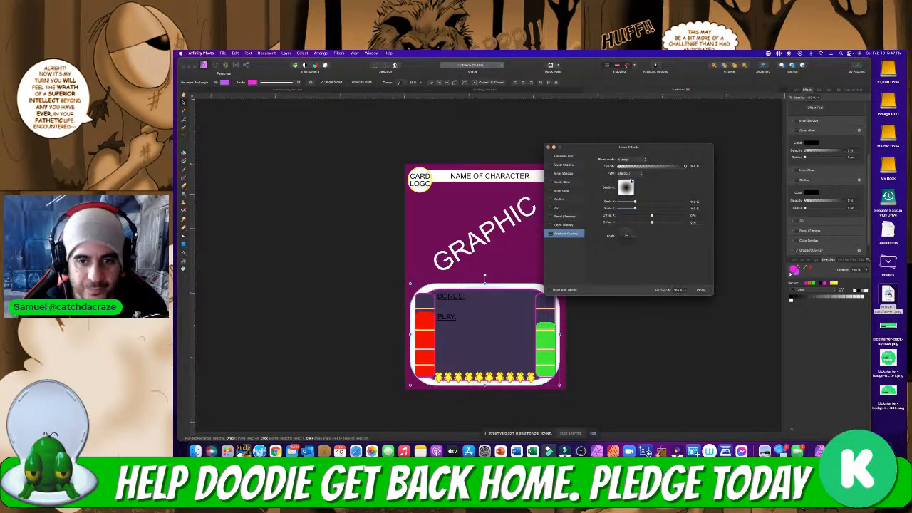
pyautogui.click(638, 175)
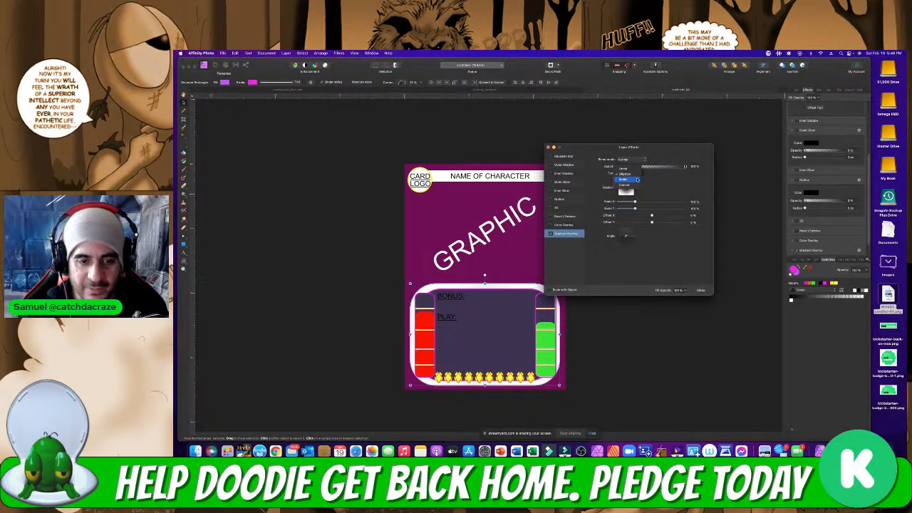
pyautogui.click(637, 180)
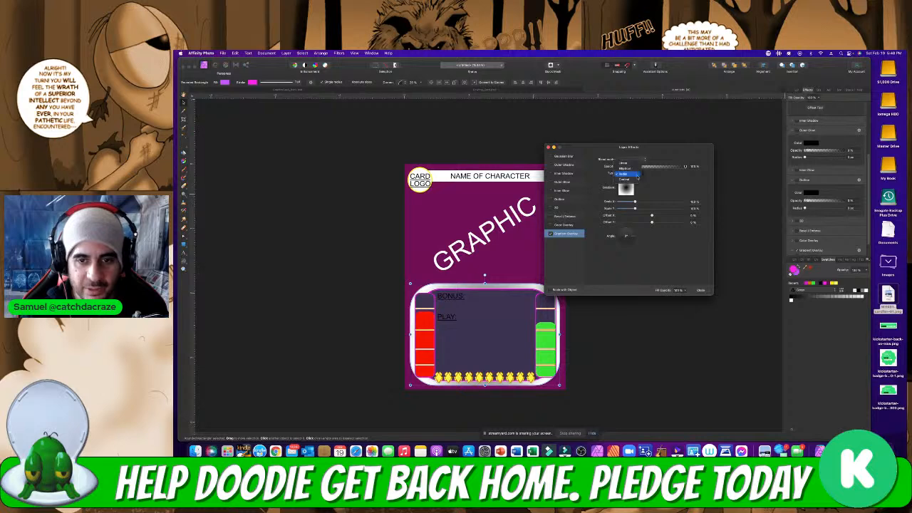
pyautogui.click(636, 175)
pyautogui.click(635, 180)
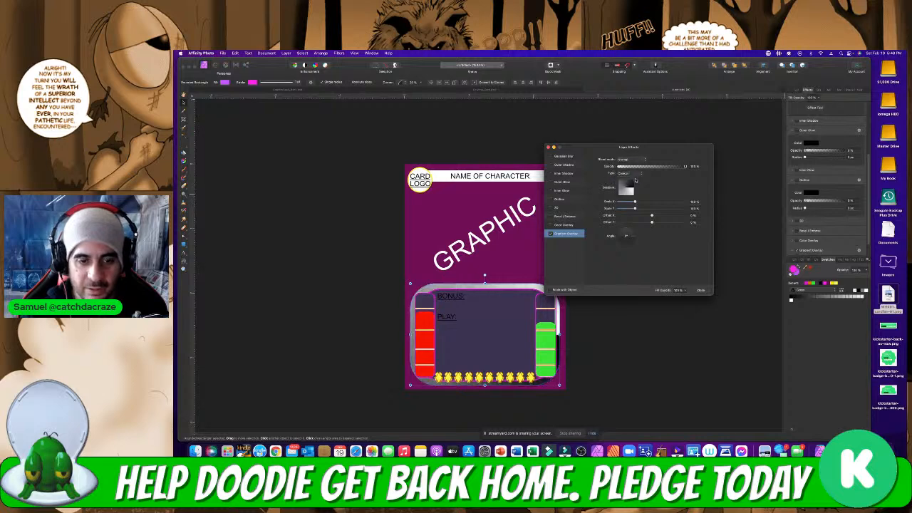
pyautogui.click(635, 174)
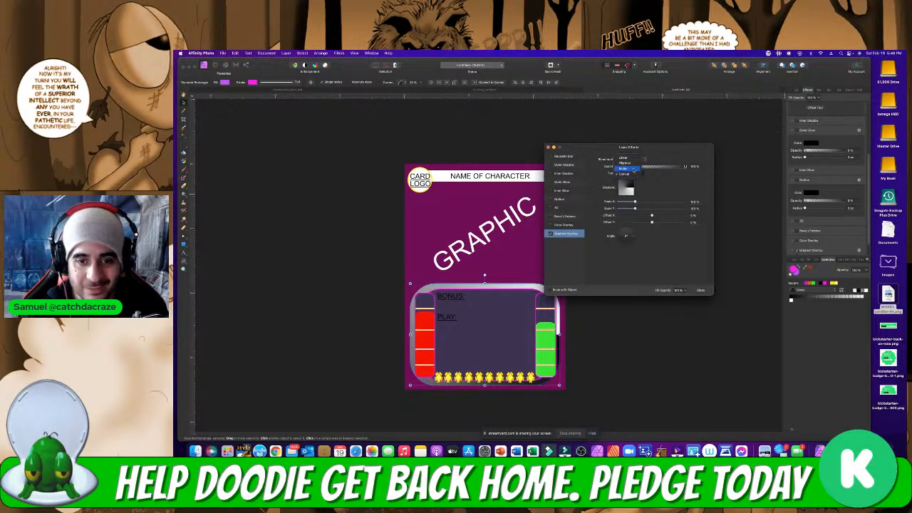
pyautogui.click(634, 169)
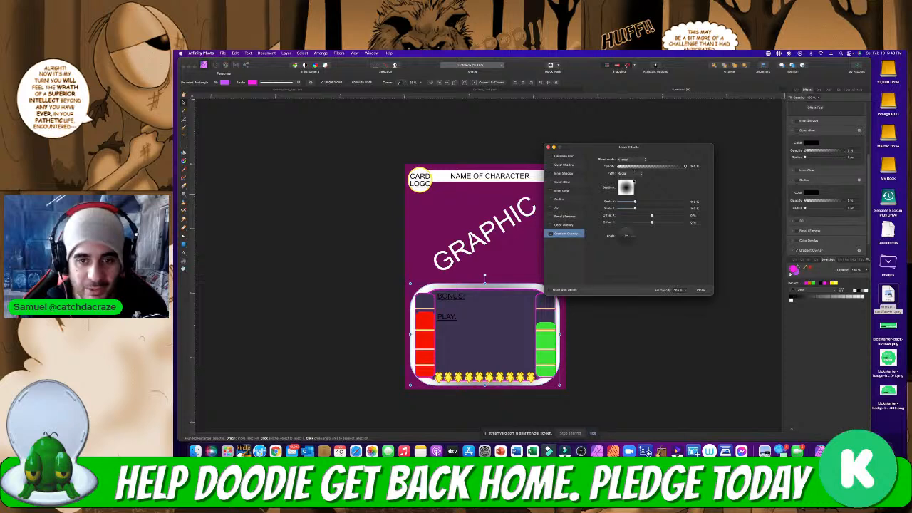
# Change the black stop of the frame's radial gradient to bright magenta
pyautogui.click(626, 186)
pyautogui.click(633, 185)
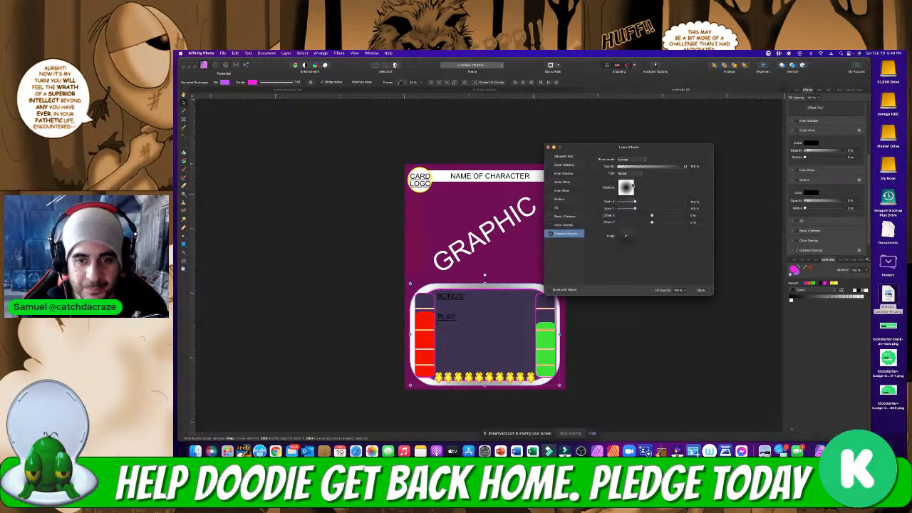
pyautogui.click(625, 188)
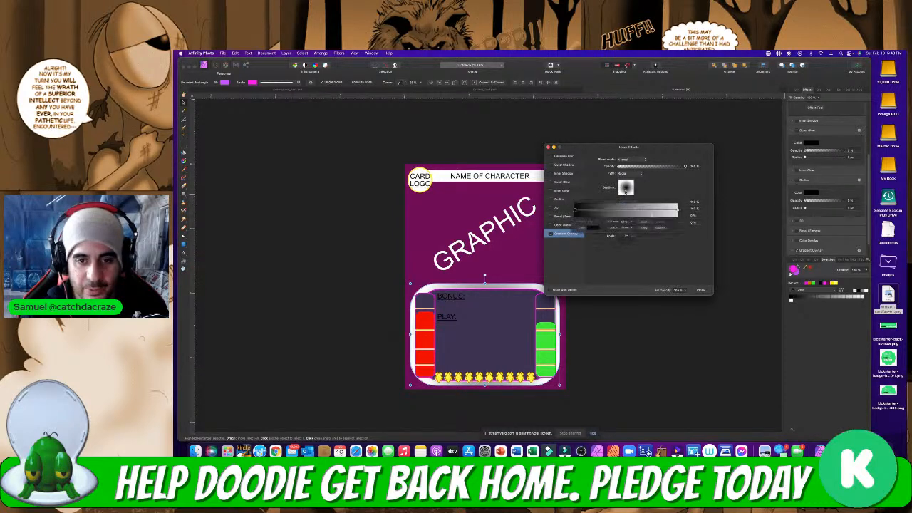
pyautogui.click(584, 233)
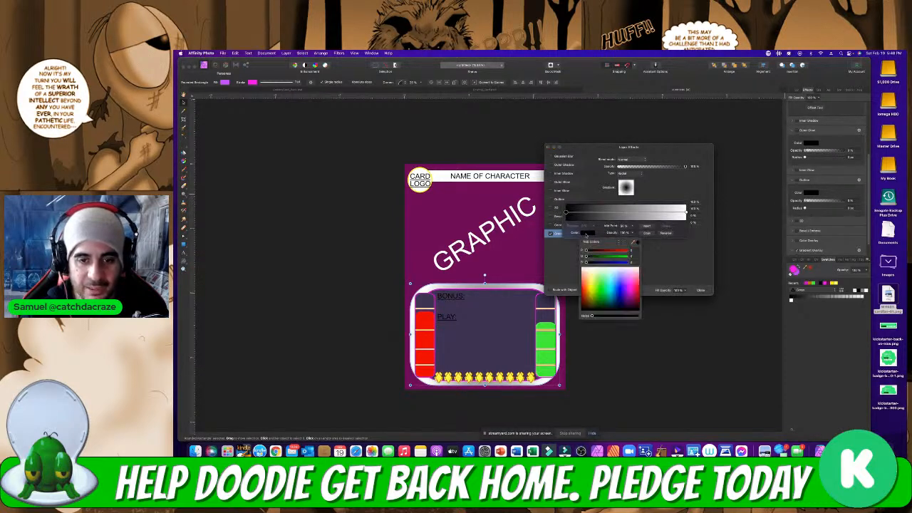
pyautogui.click(630, 292)
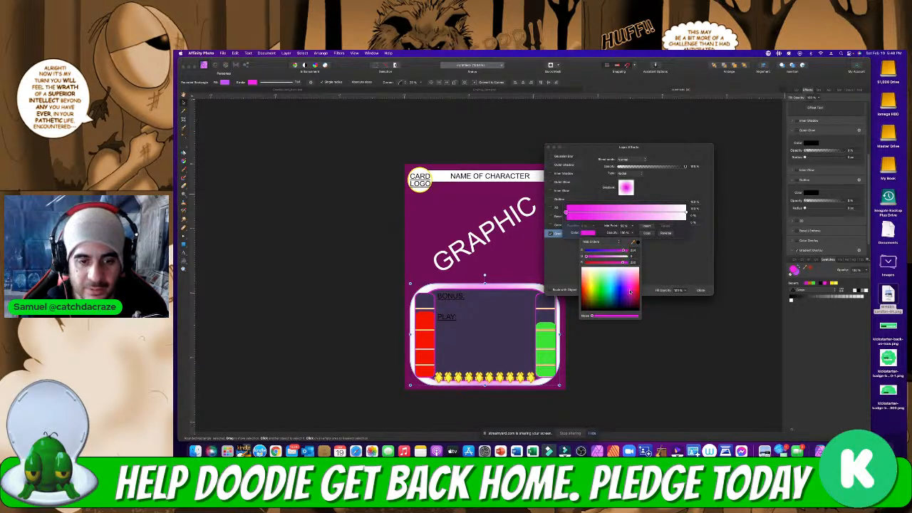
pyautogui.click(661, 190)
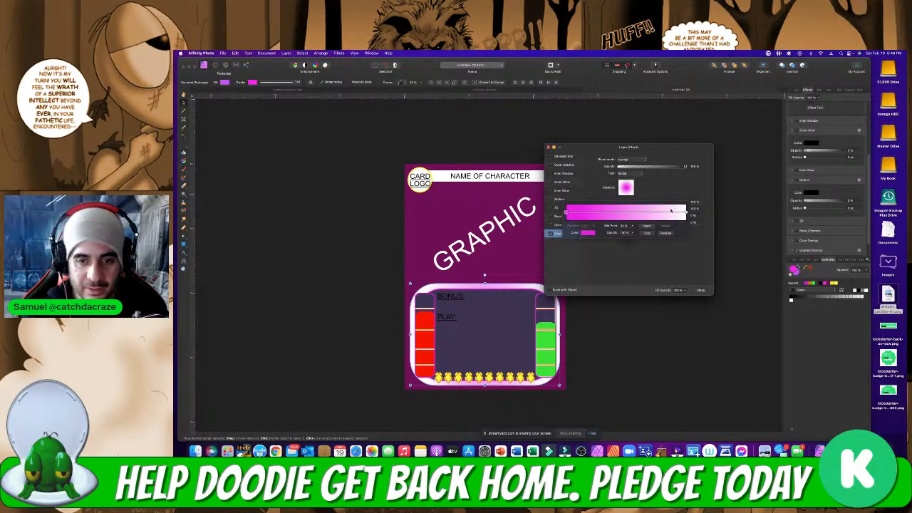
# Change the white end stop of the frame's gradient to a dark magenta
pyautogui.click(685, 213)
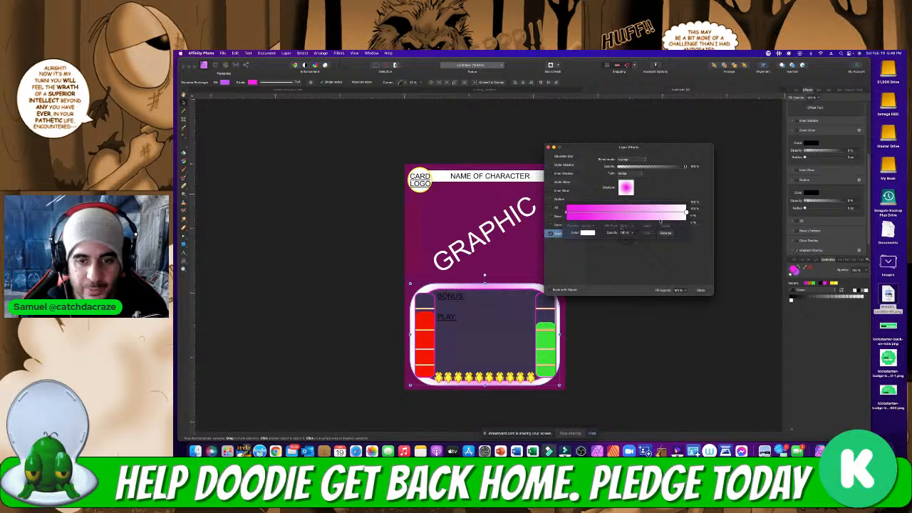
pyautogui.click(587, 233)
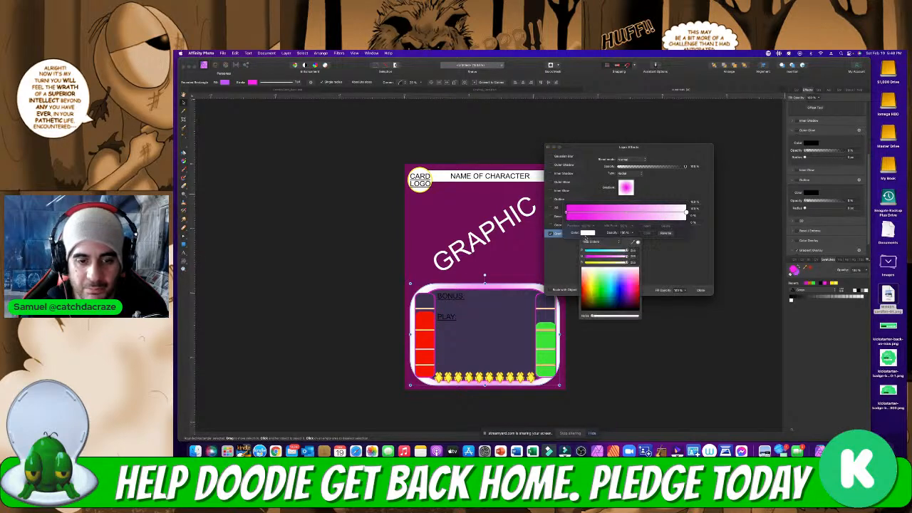
pyautogui.moveTo(631, 285); pyautogui.dragTo(632, 302)
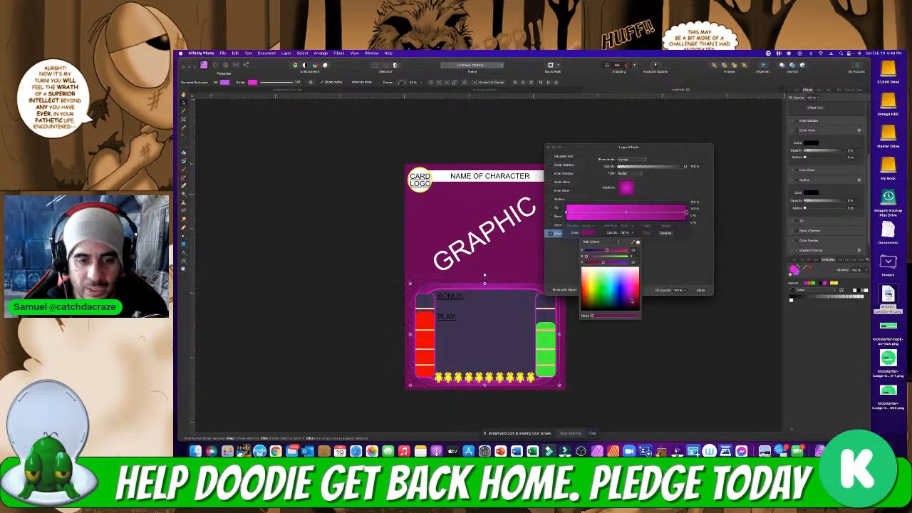
pyautogui.click(677, 181)
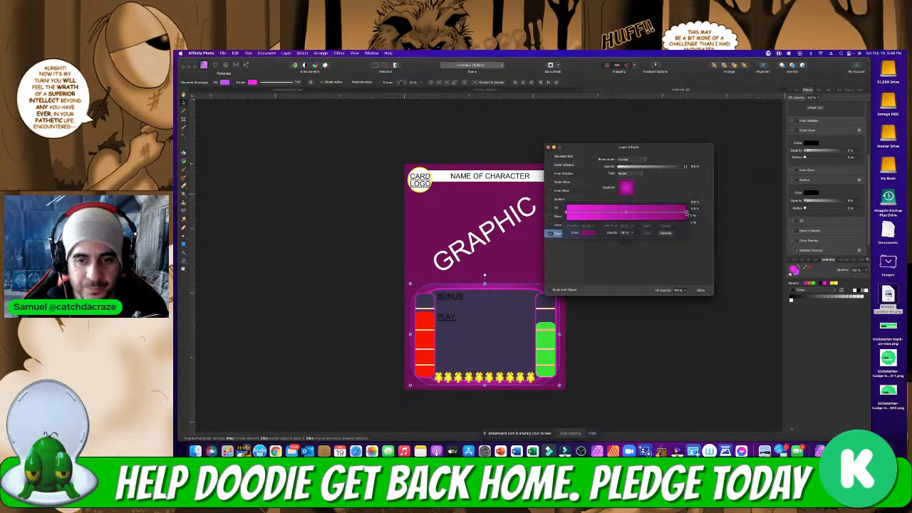
# Shift the gradient's dark magenta end stop to deep purple by lowering its red component
pyautogui.click(589, 233)
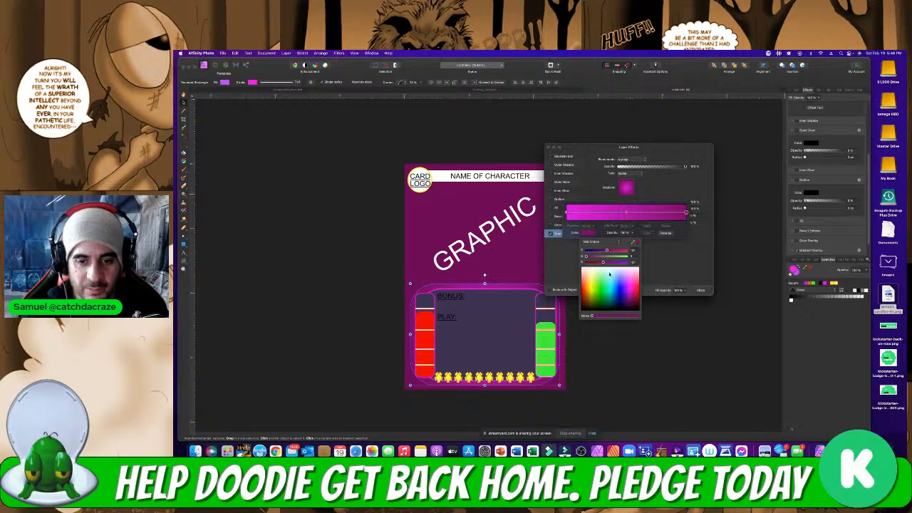
pyautogui.moveTo(603, 262)
pyautogui.mouseDown()
pyautogui.moveTo(604, 251)
pyautogui.moveTo(594, 251)
pyautogui.mouseUp()
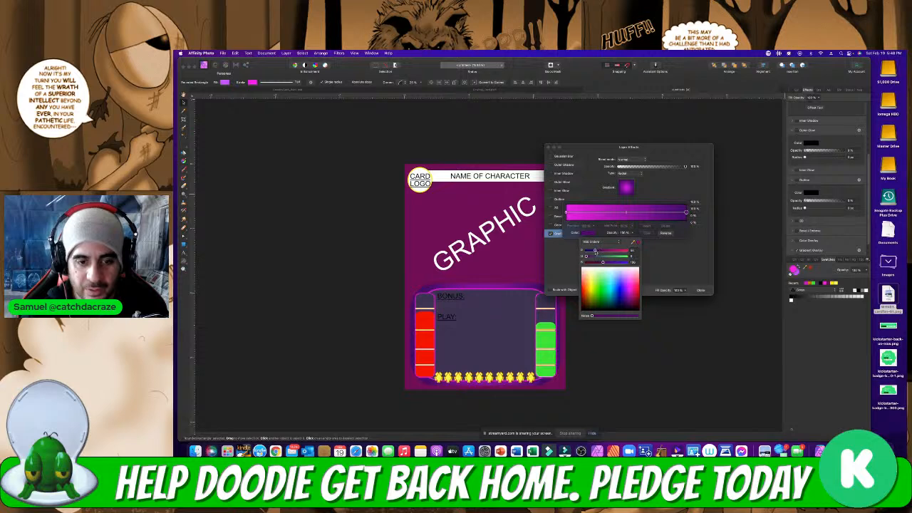
pyautogui.click(676, 191)
pyautogui.click(626, 261)
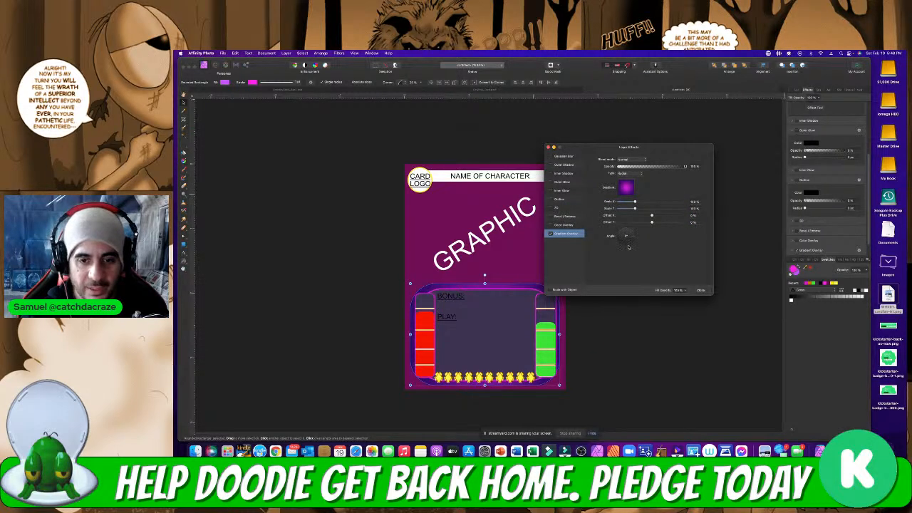
# Rotate the angle of the stats frame's radial gradient overlay and open its gradient stops for checking
pyautogui.moveTo(627, 243); pyautogui.dragTo(627, 230)
pyautogui.click(626, 236)
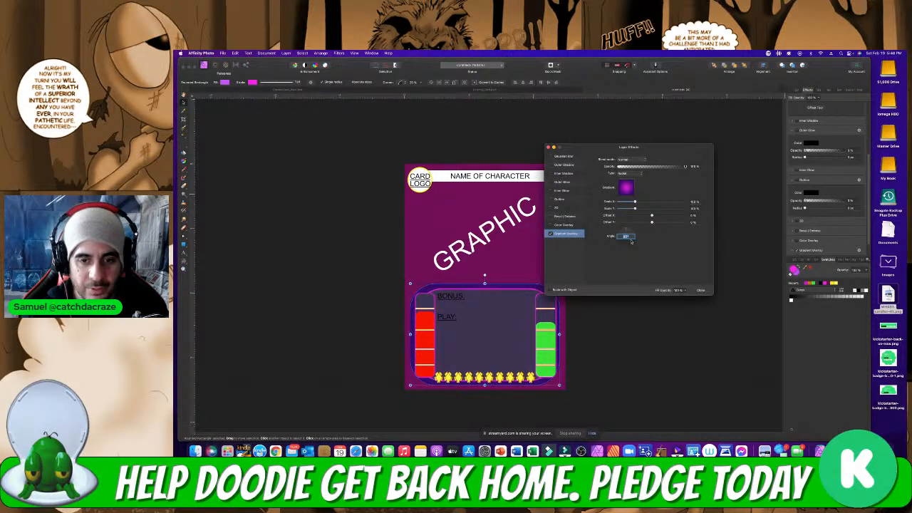
pyautogui.click(626, 187)
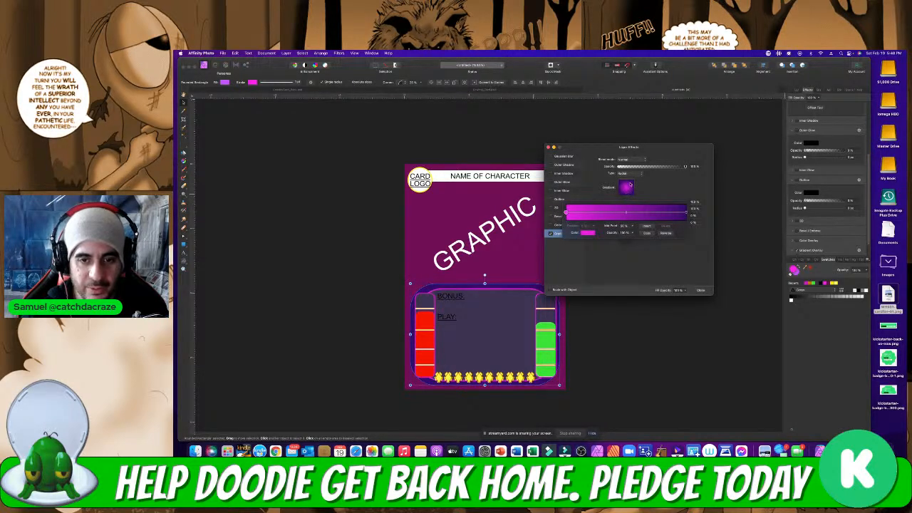
# Switch the frame's gradient overlay to Elliptical, stretch it vertically by raising Scale Y, and close the layer effects
pyautogui.click(627, 173)
pyautogui.click(632, 169)
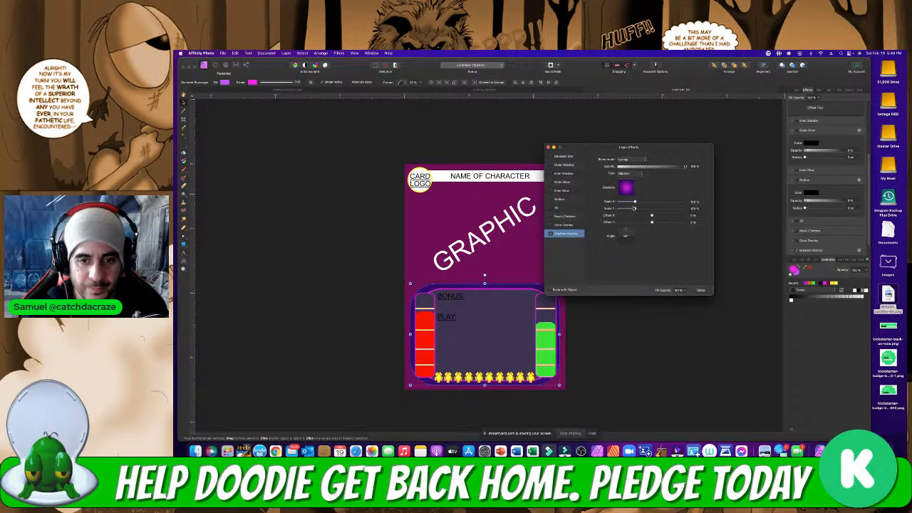
pyautogui.moveTo(627, 238); pyautogui.dragTo(657, 212)
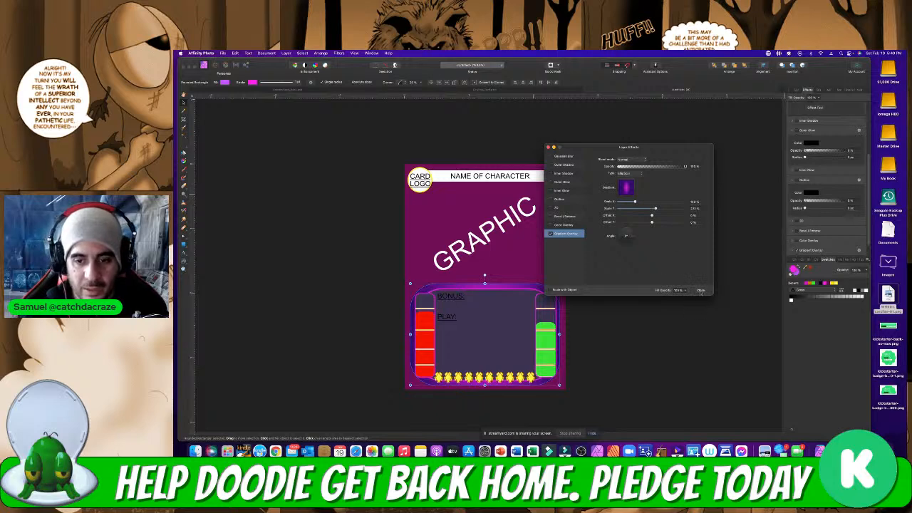
pyautogui.click(700, 291)
pyautogui.click(608, 263)
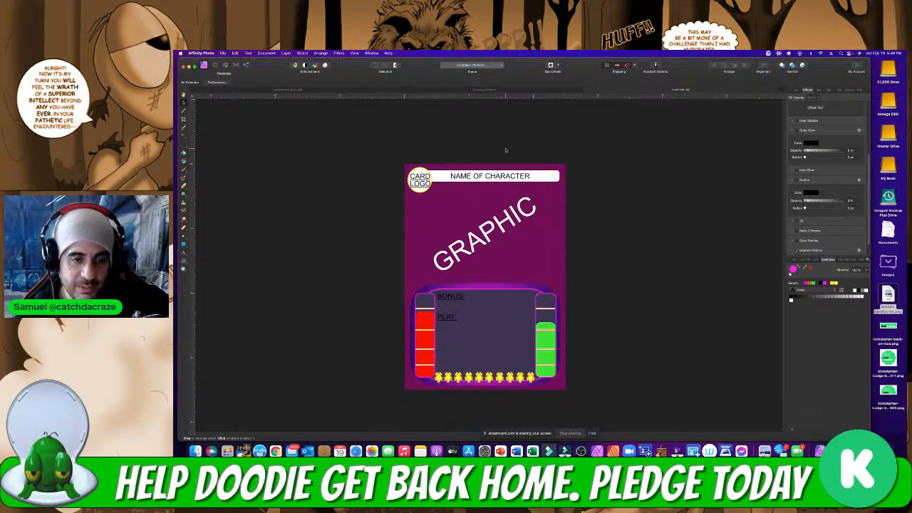
# Set the NAME OF CHARACTER title in the BadaBoom BB font and enlarge it within the white name bar
pyautogui.click(505, 178)
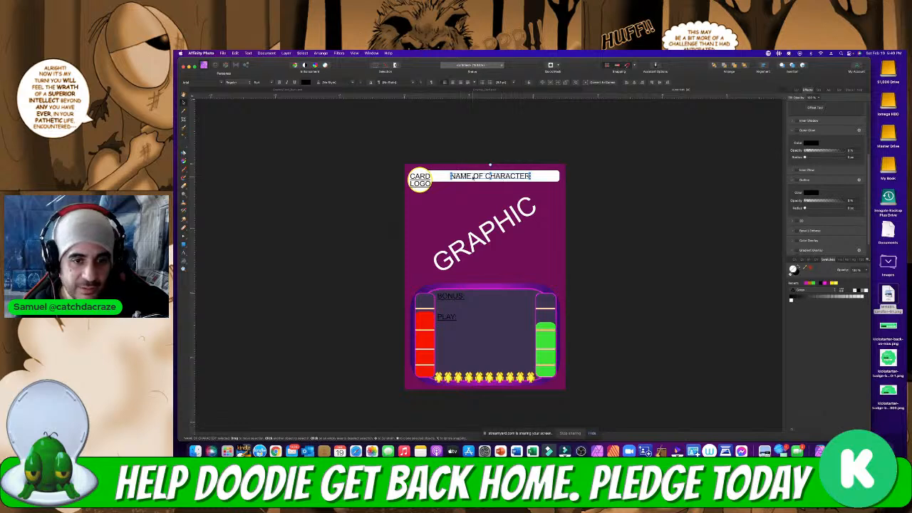
pyautogui.click(224, 83)
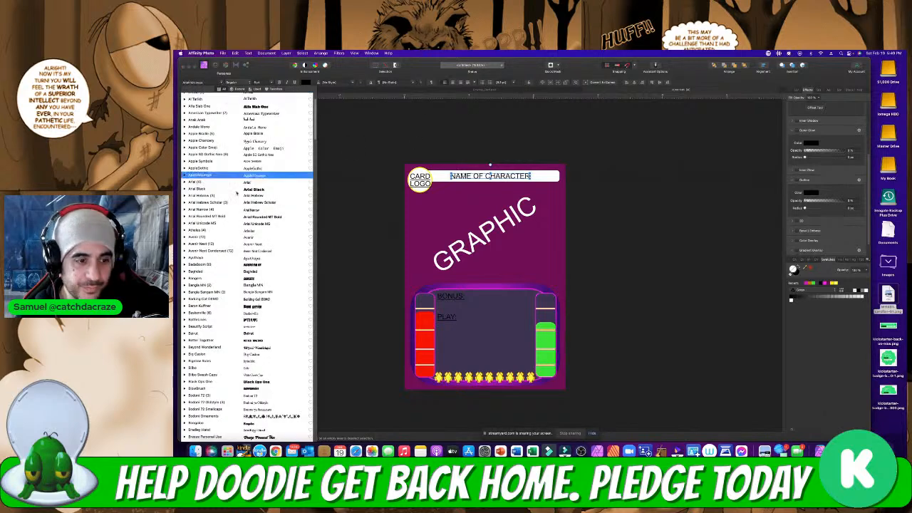
pyautogui.click(253, 265)
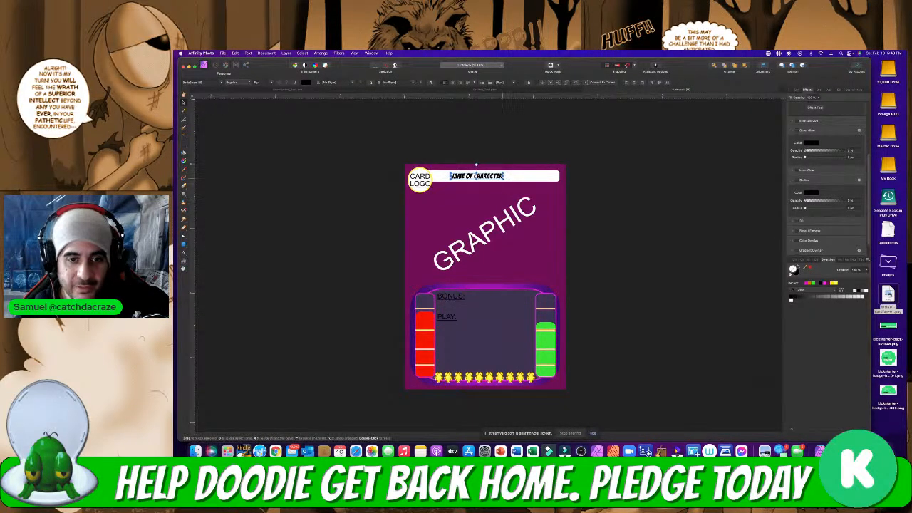
pyautogui.moveTo(504, 179)
pyautogui.mouseDown()
pyautogui.moveTo(532, 183)
pyautogui.moveTo(508, 176)
pyautogui.mouseUp()
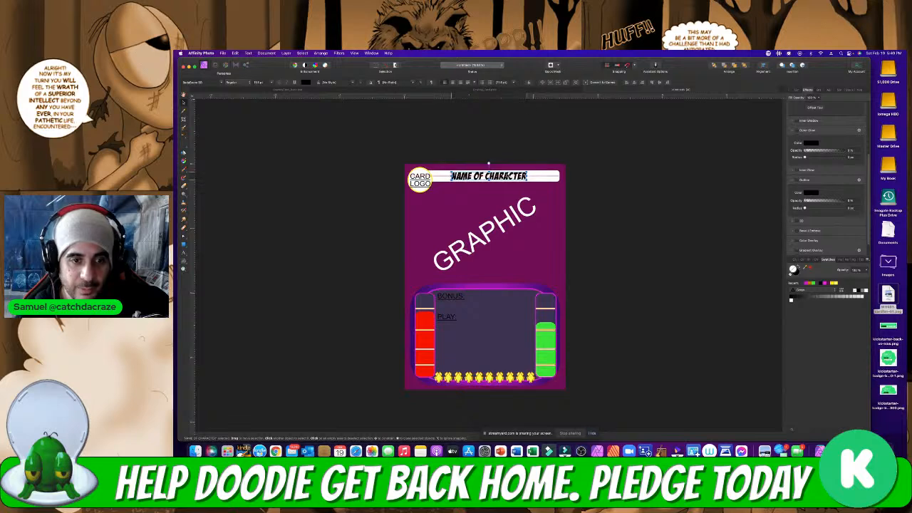
pyautogui.click(289, 131)
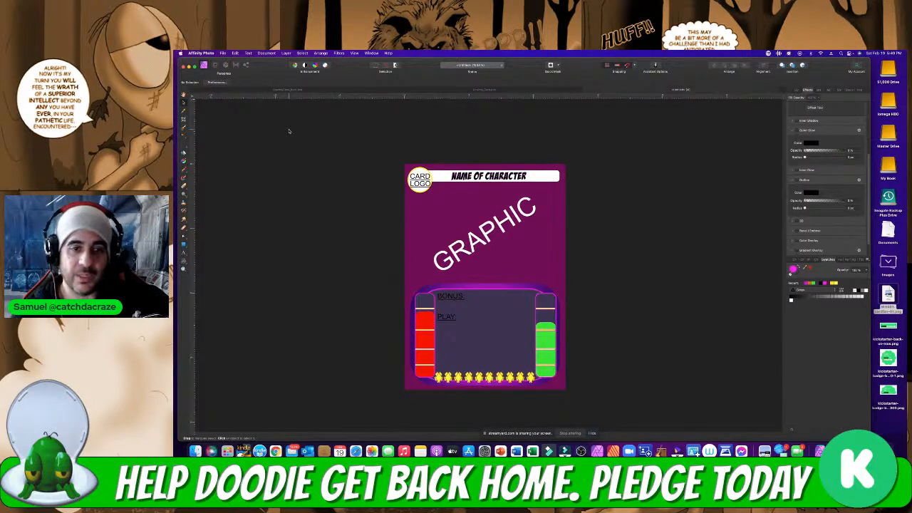